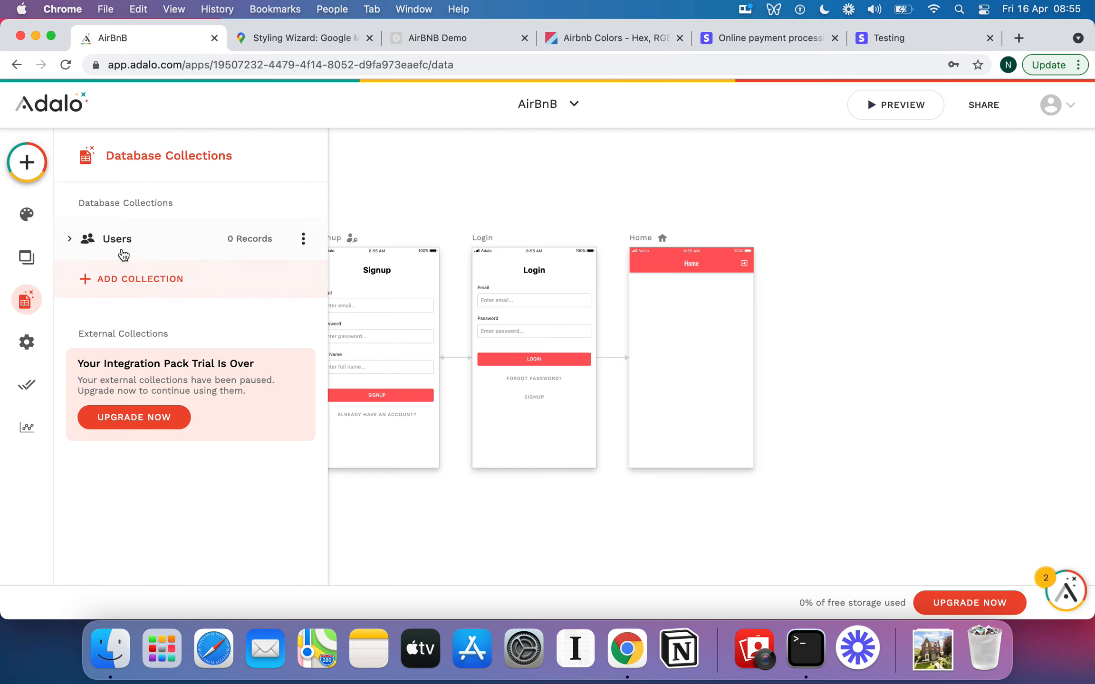
# Add a new database collection named Apartments.
pyautogui.click(139, 280)
pyautogui.click(142, 292)
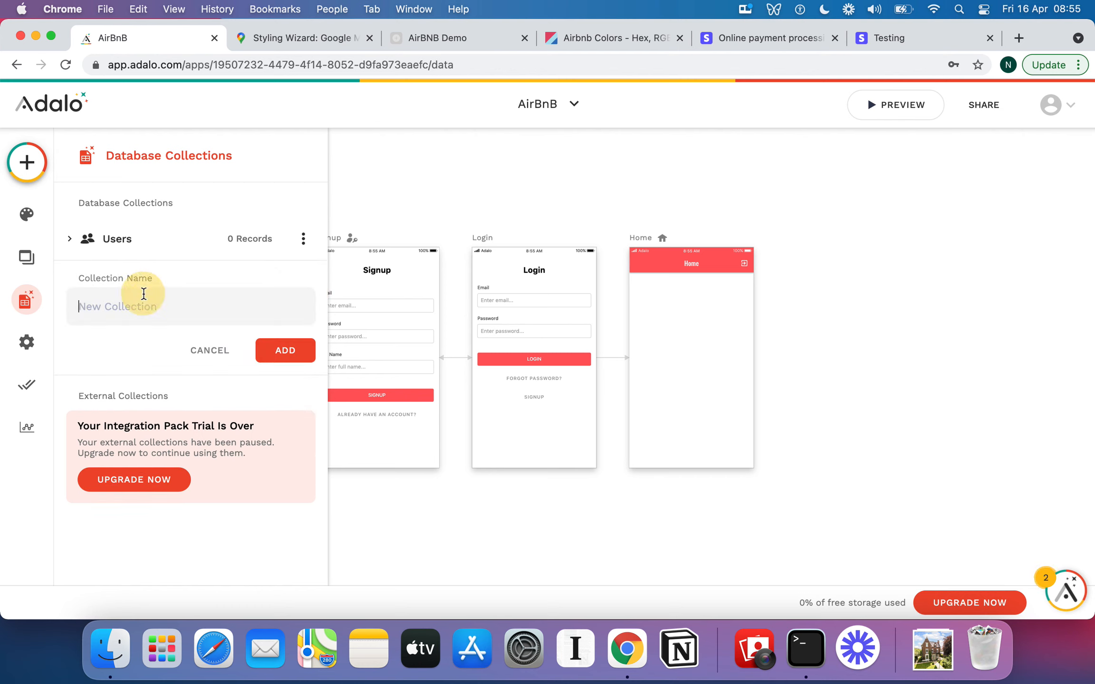
pyautogui.write('Apartments')
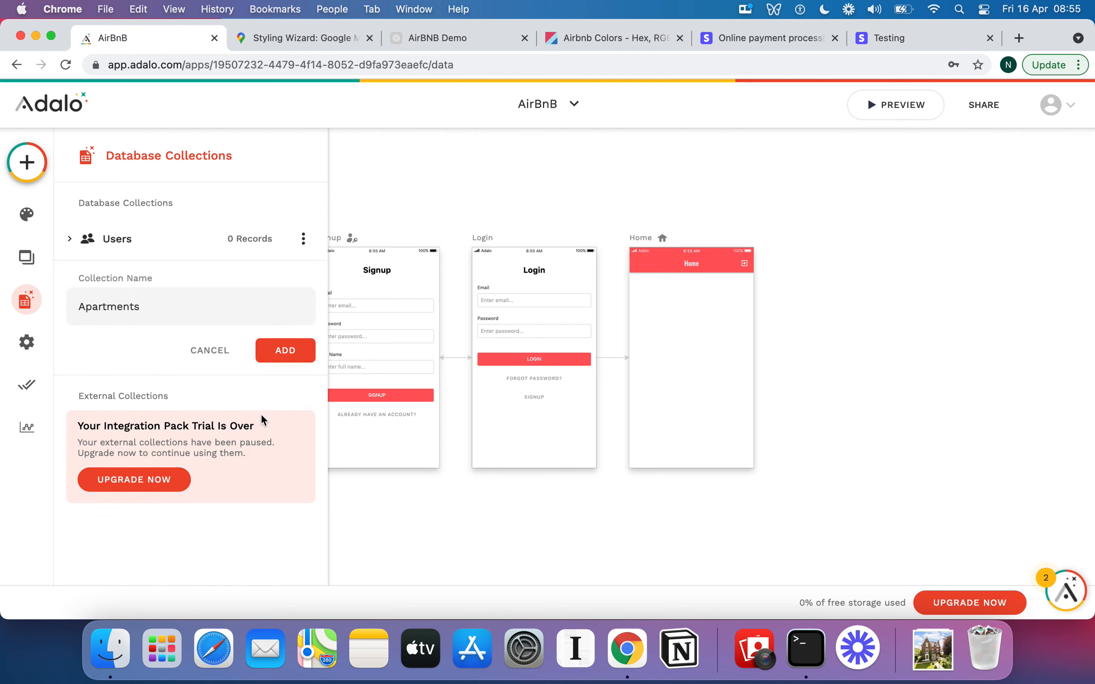
pyautogui.click(285, 351)
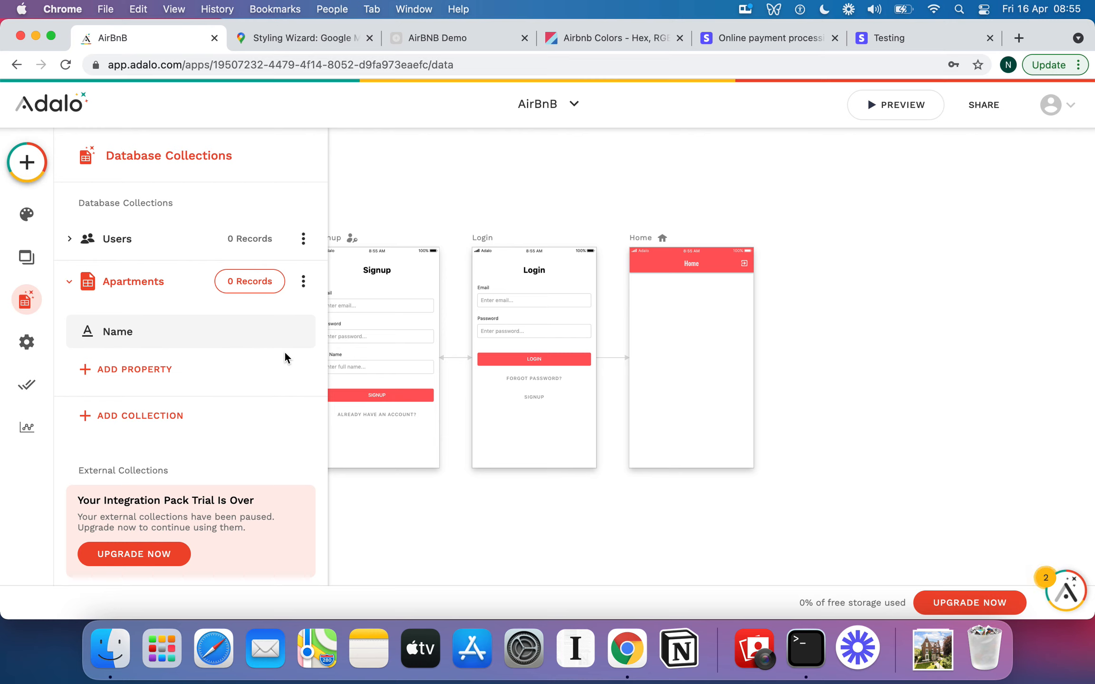
pyautogui.click(182, 372)
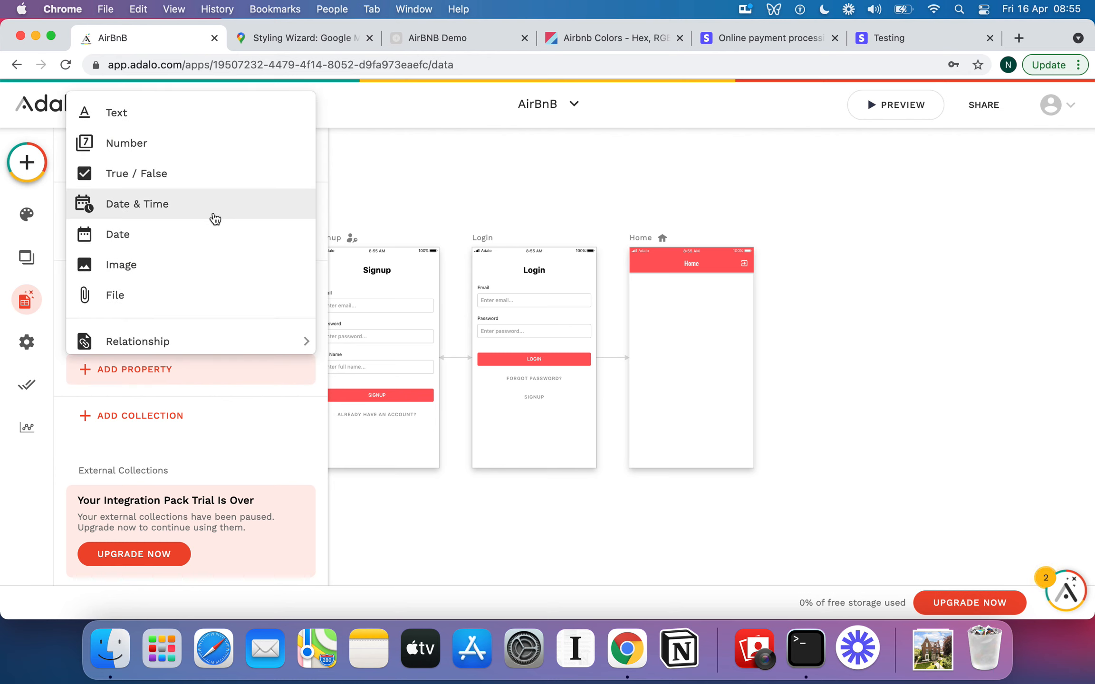
pyautogui.scroll(1, 214, 218)
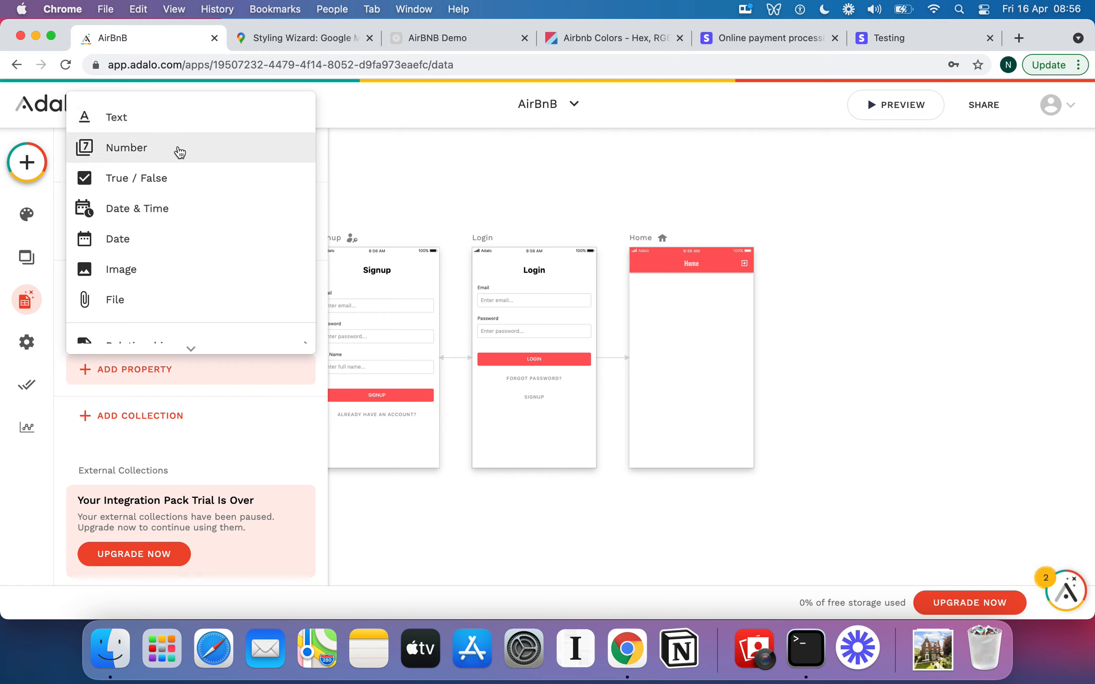
pyautogui.click(244, 395)
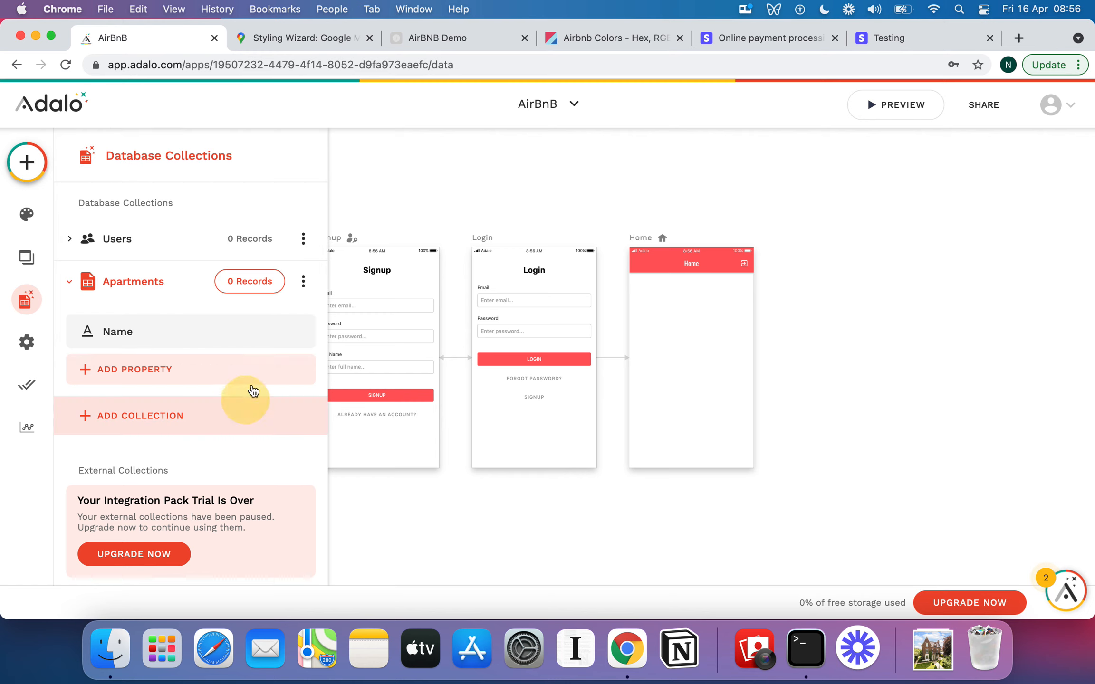
# Add a Number property named No. of Bedrooms to the Apartments collection.
pyautogui.click(163, 365)
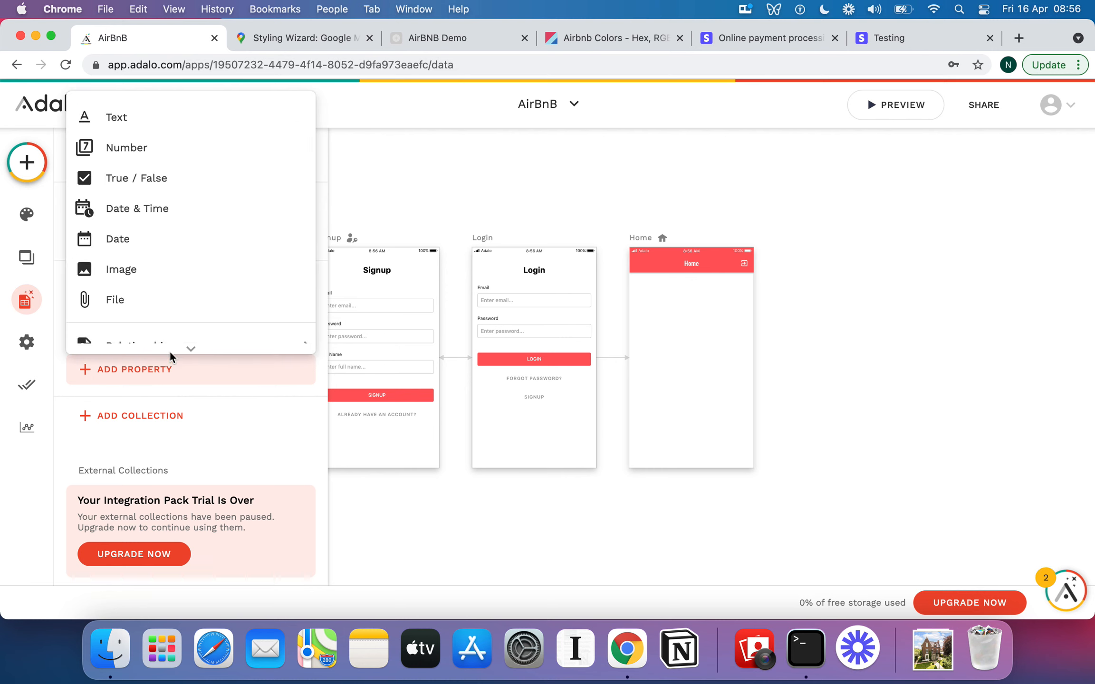
pyautogui.click(176, 148)
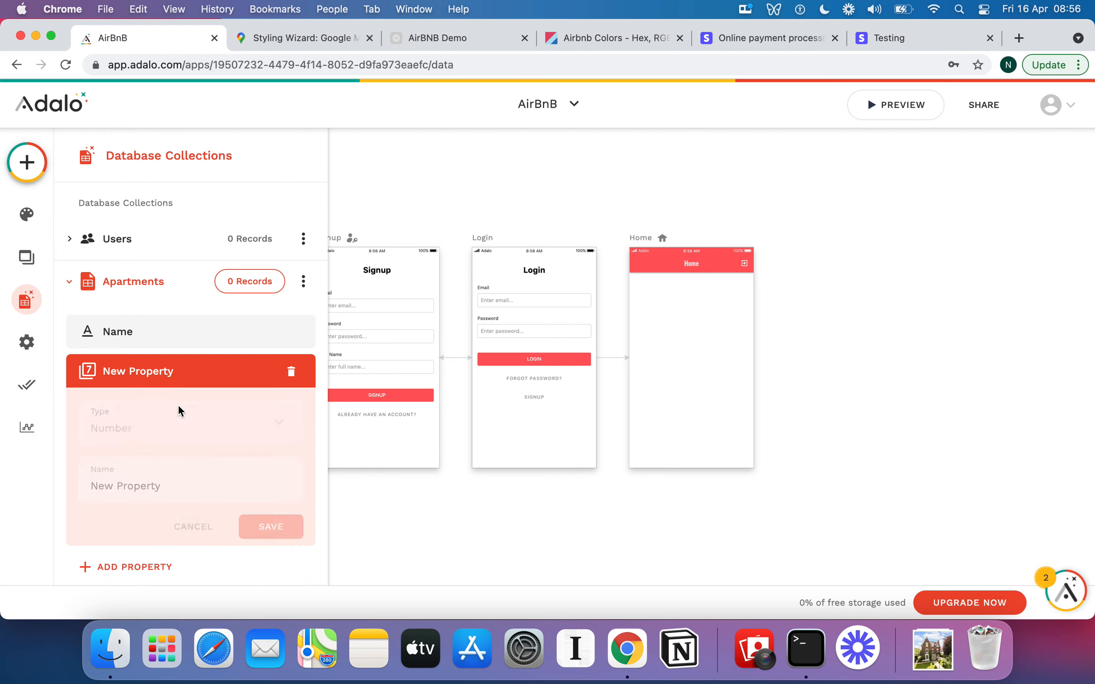
pyautogui.tripleClick(154, 489)
pyautogui.write('No. ')
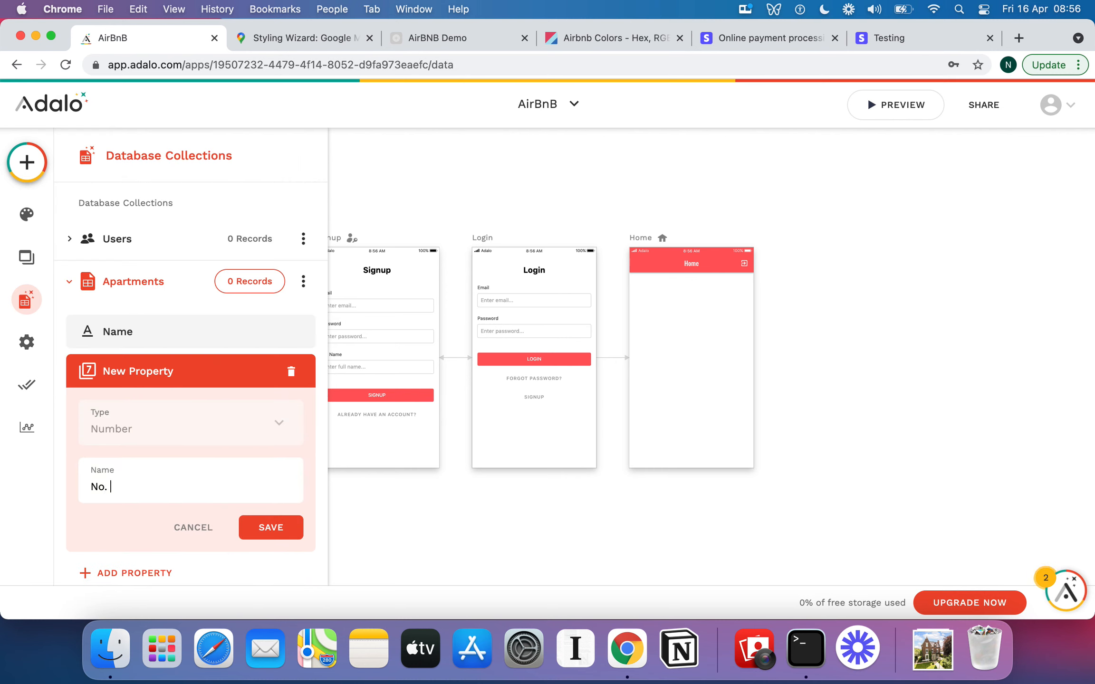
pyautogui.write('of Bedrooms')
pyautogui.click(287, 528)
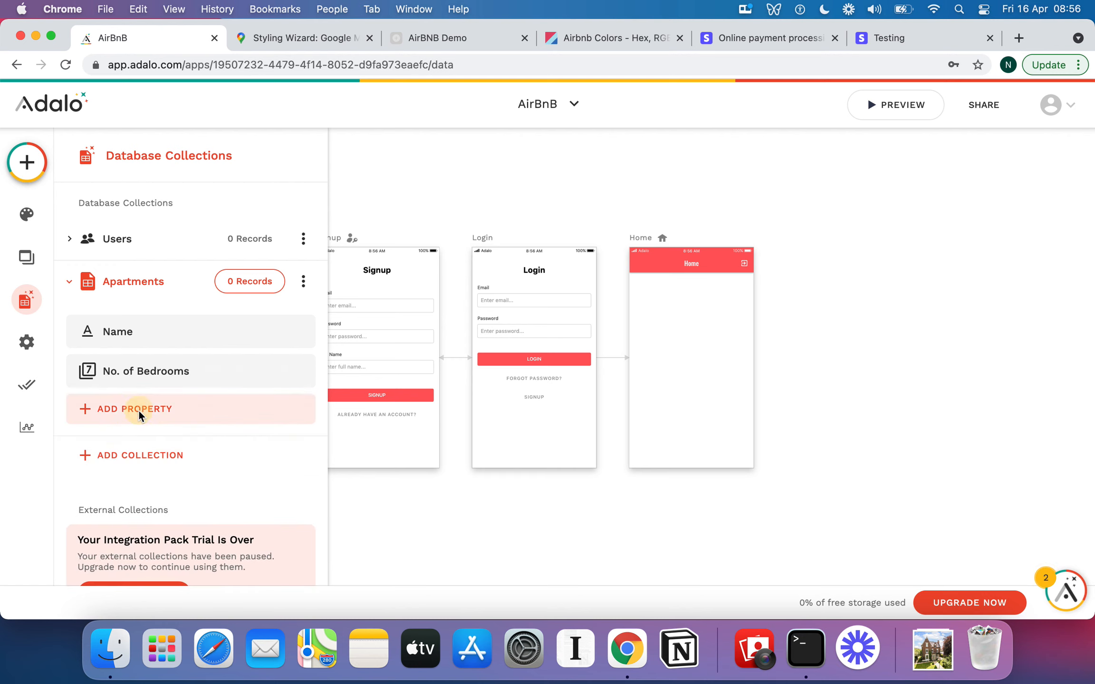
# Add a Number property named No. of Bathrooms to the Apartments collection.
pyautogui.click(138, 408)
pyautogui.click(148, 177)
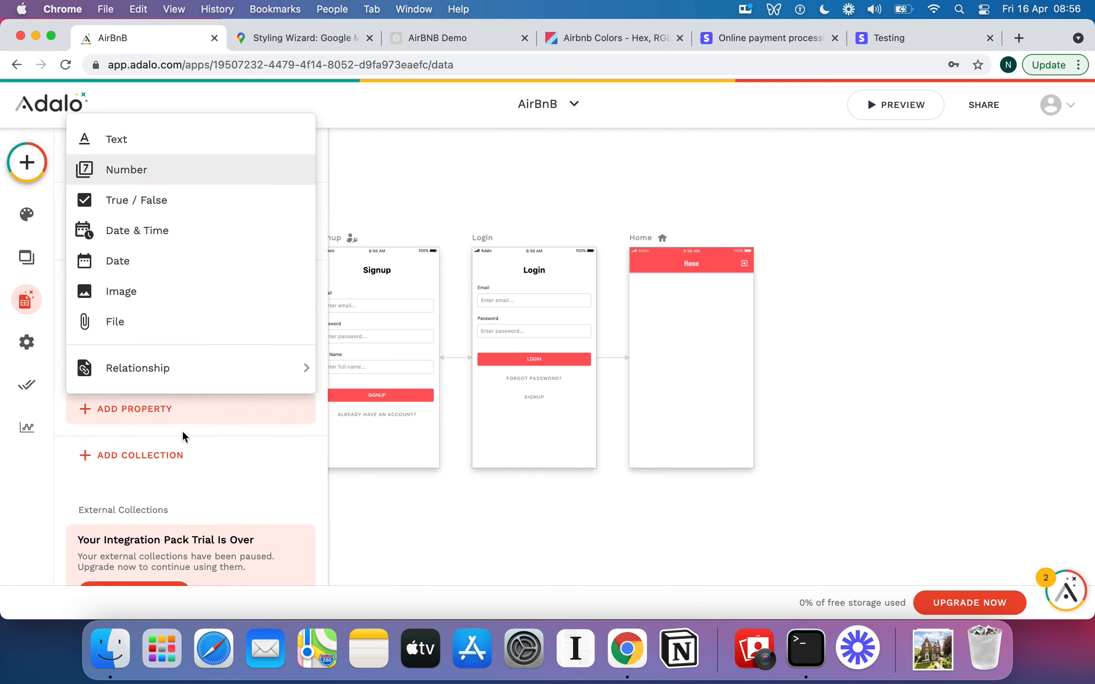
pyautogui.tripleClick(142, 522)
pyautogui.write('No. ')
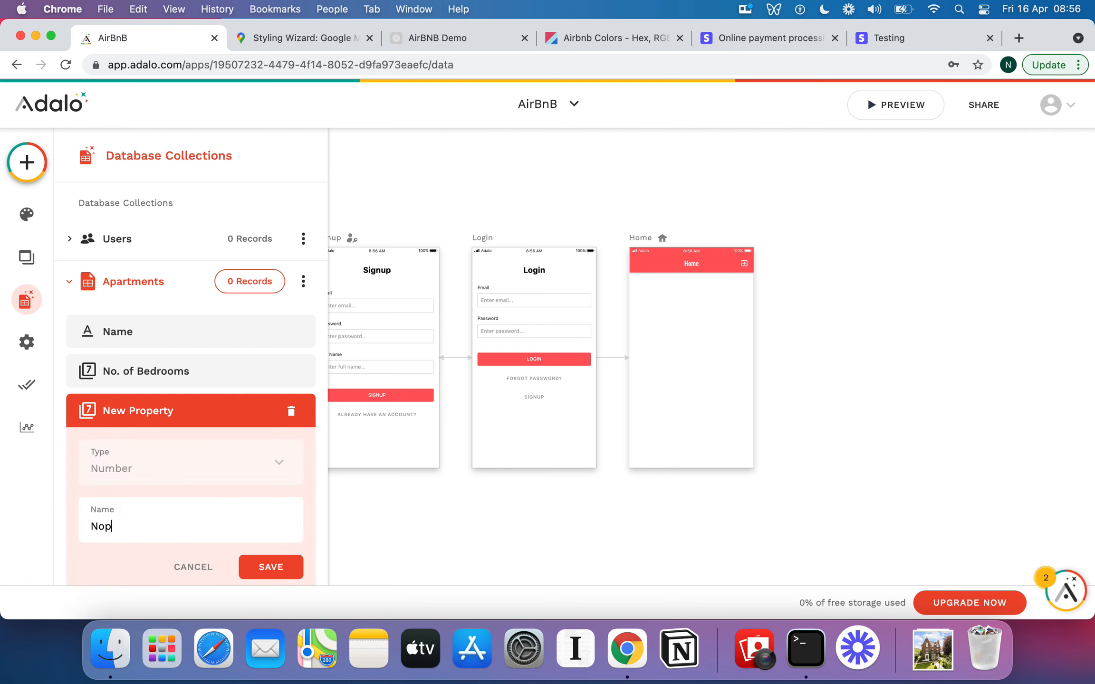
pyautogui.write('of Bathrooms')
pyautogui.click(271, 568)
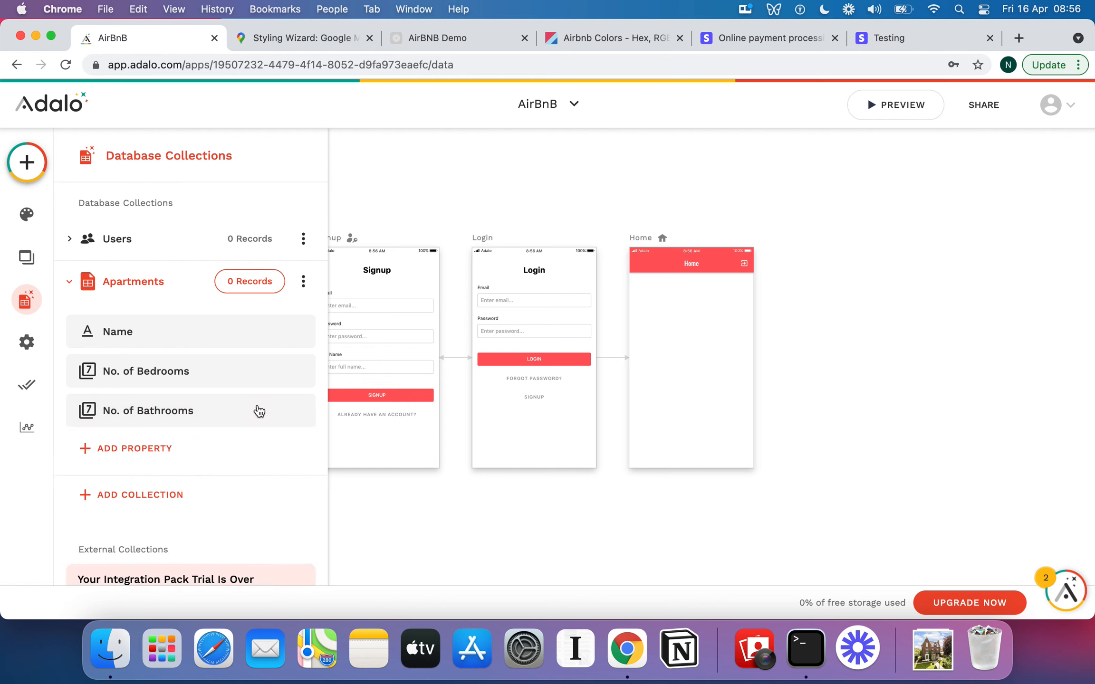
# Add a True / False property named Has Gym? to the Apartments collection.
pyautogui.scroll(-1, 190, 416)
pyautogui.click(152, 423)
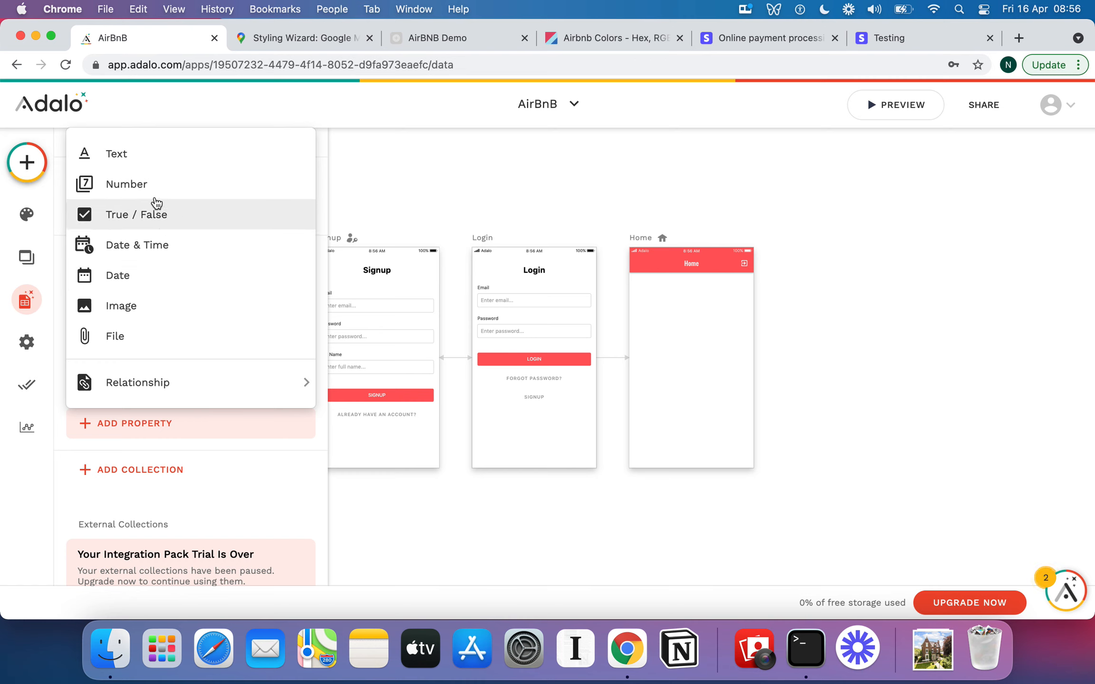
pyautogui.click(154, 215)
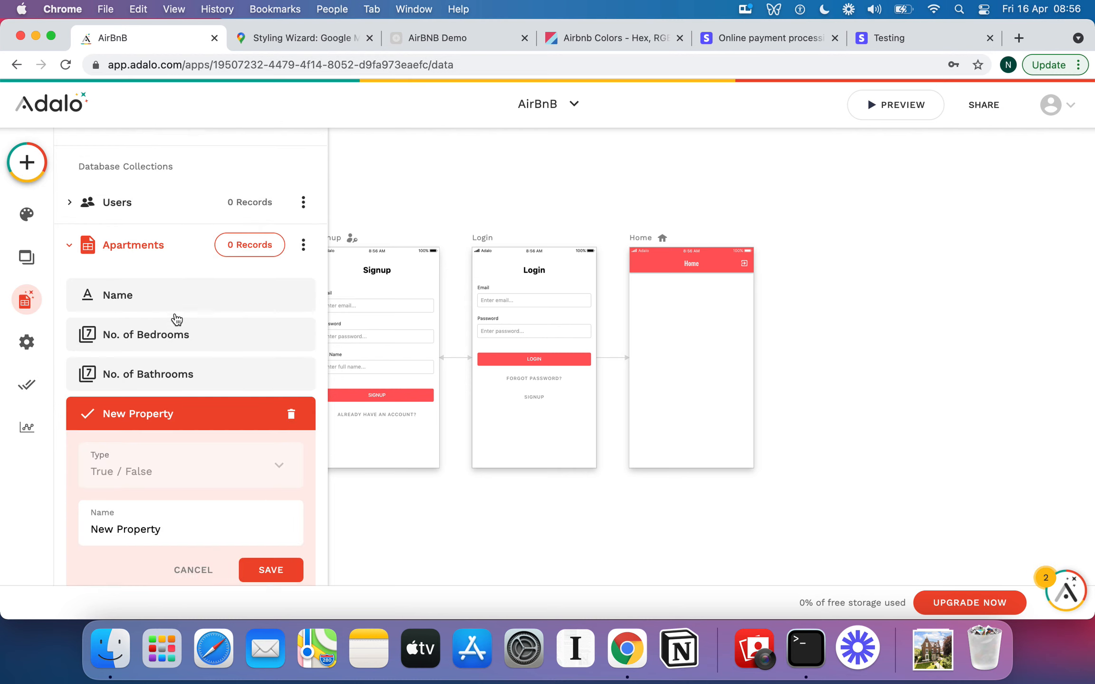
pyautogui.tripleClick(155, 394)
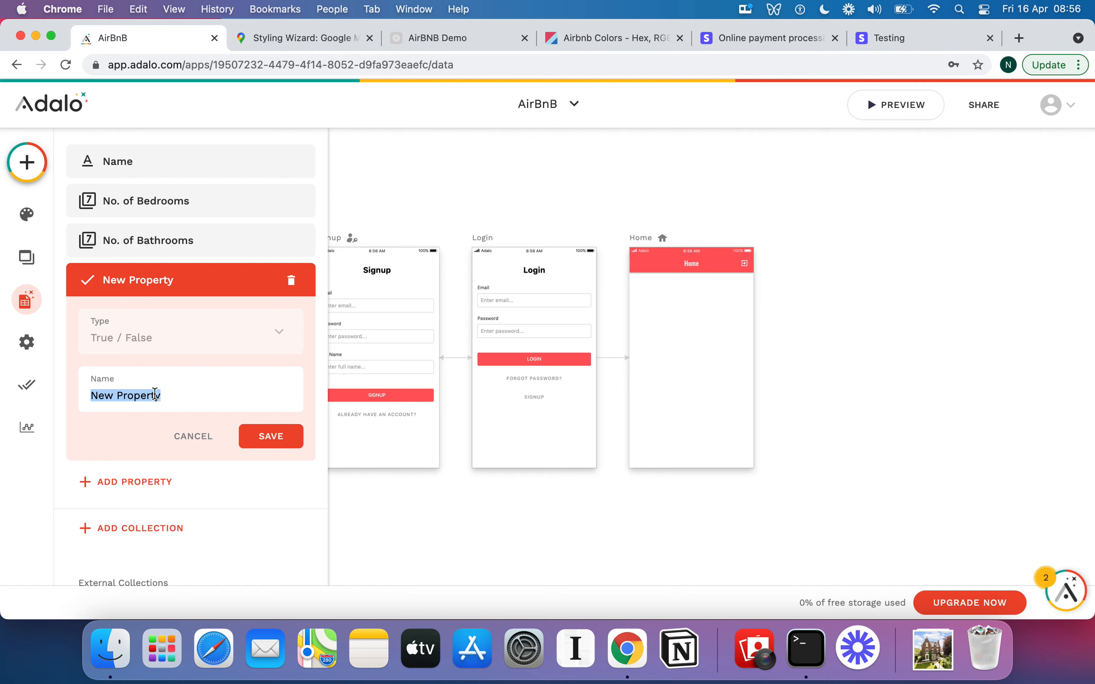
pyautogui.write('Has Gym?')
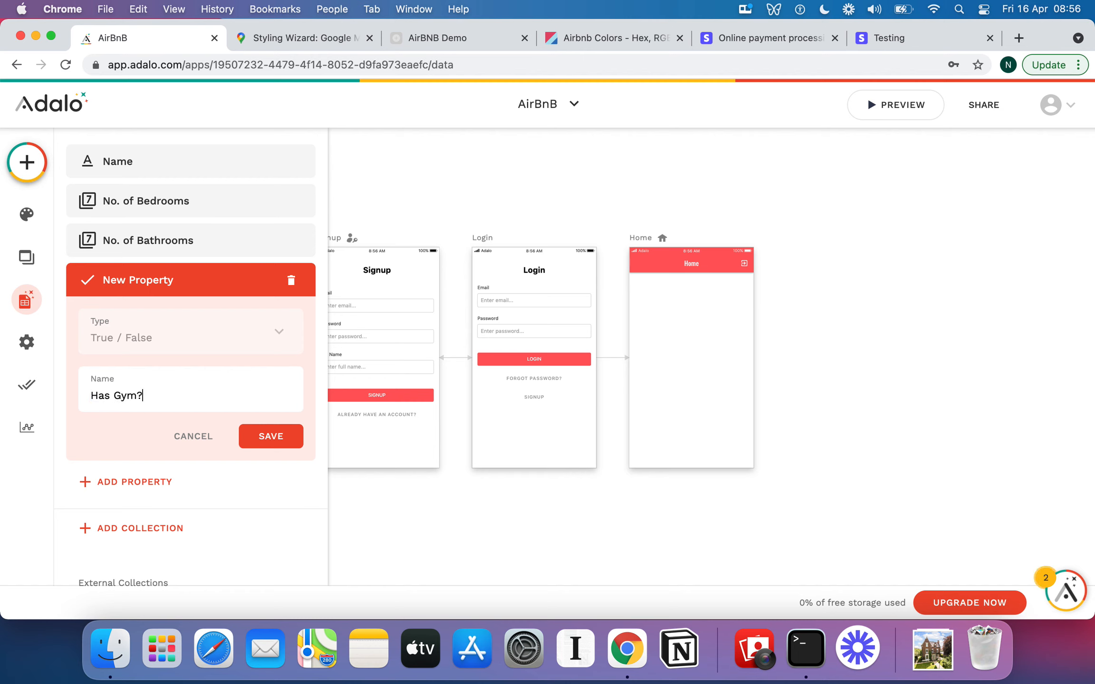
pyautogui.click(286, 446)
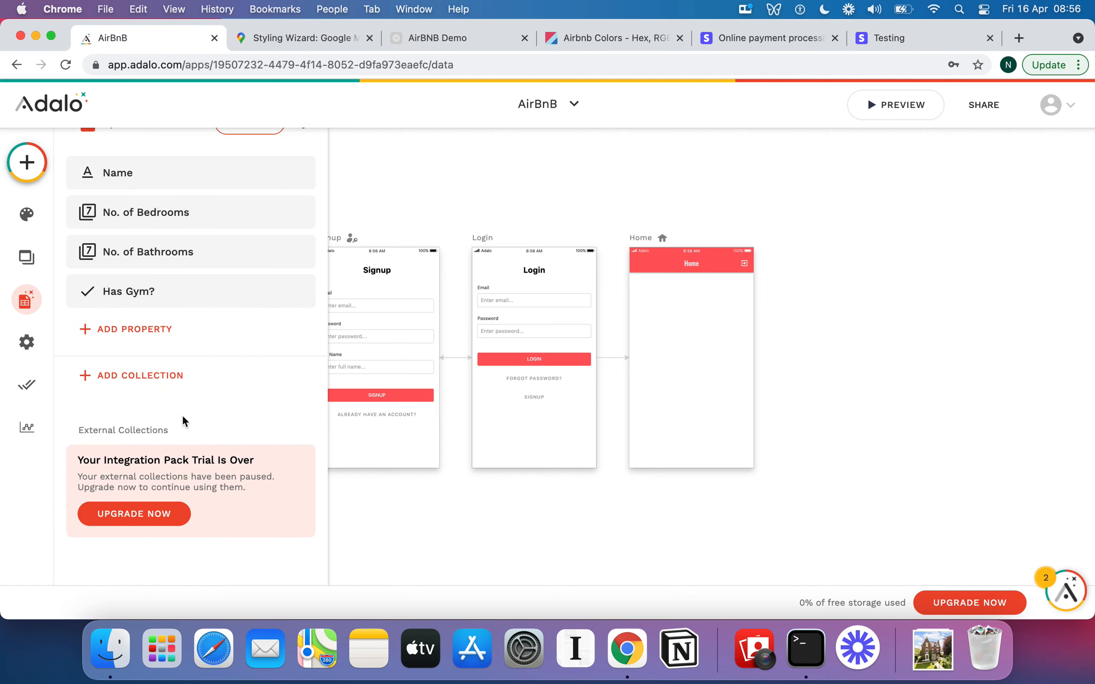
# Add a True / False property named Has Hot Tub? to the Apartments collection.
pyautogui.click(130, 328)
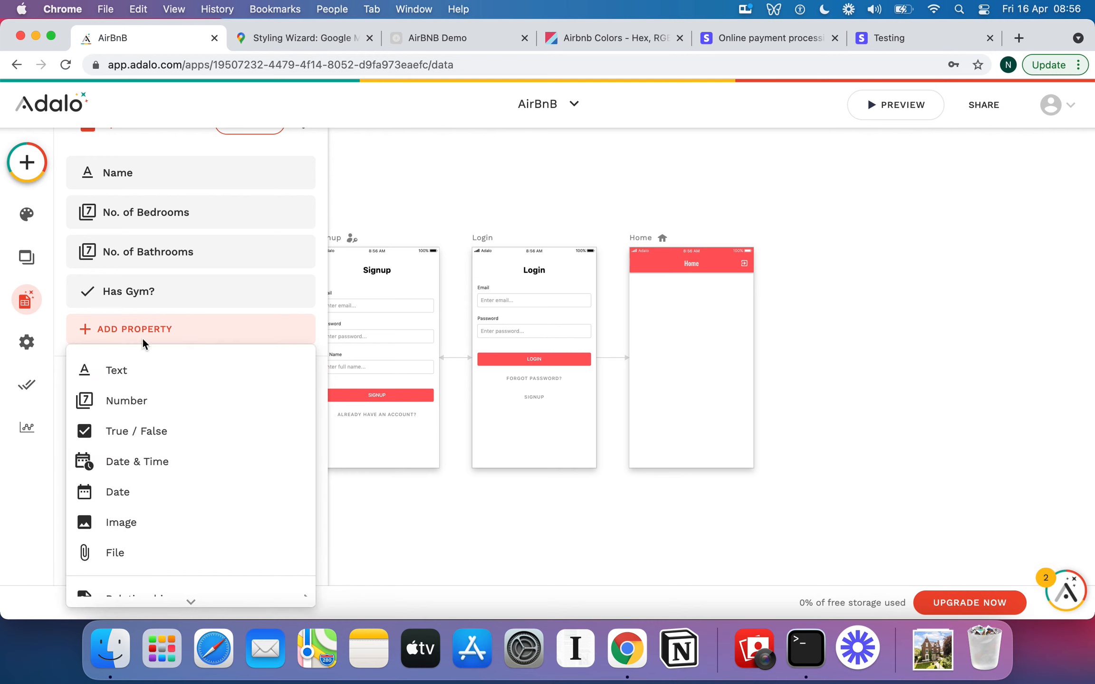
pyautogui.click(133, 444)
pyautogui.click(139, 441)
pyautogui.tripleClick(140, 440)
pyautogui.write('Has Hot Tub?')
pyautogui.click(269, 487)
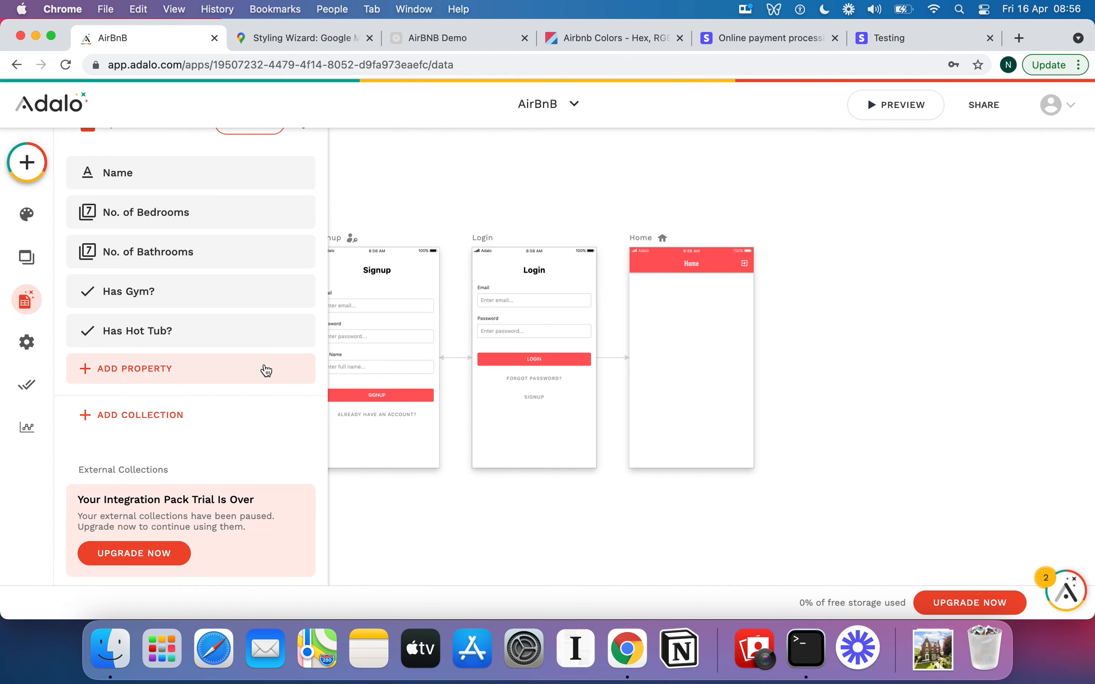
# Add a True / False property named Has Pool? to the Apartments collection.
pyautogui.click(176, 368)
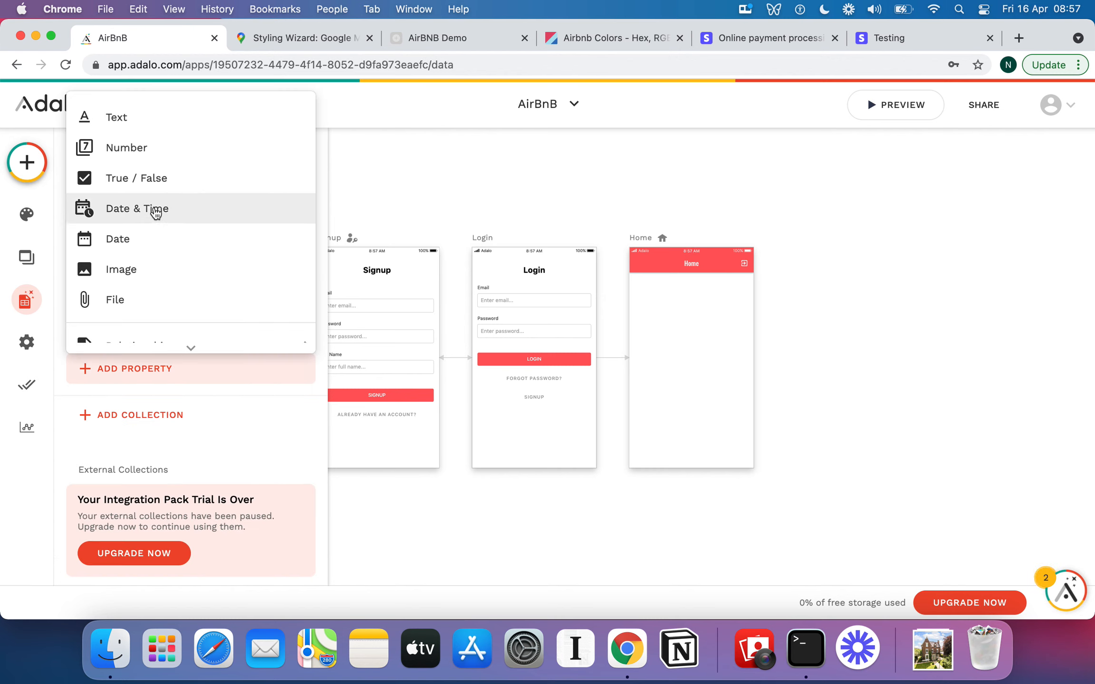
pyautogui.click(151, 180)
pyautogui.click(151, 489)
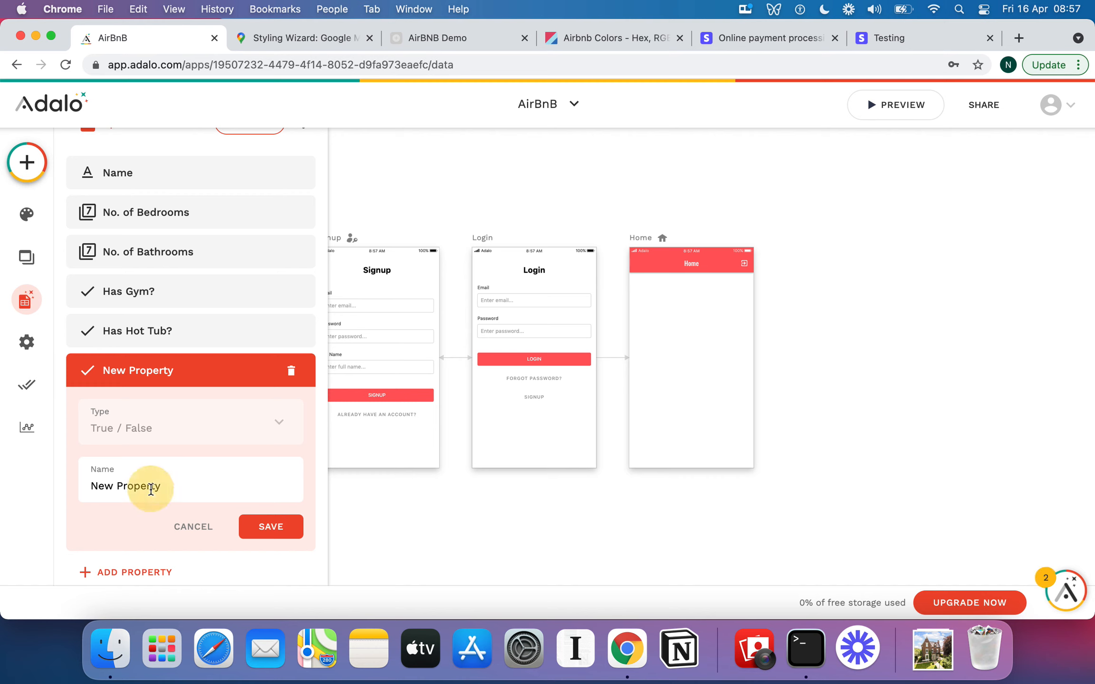
pyautogui.press('super+a')
pyautogui.write('Has Pool?')
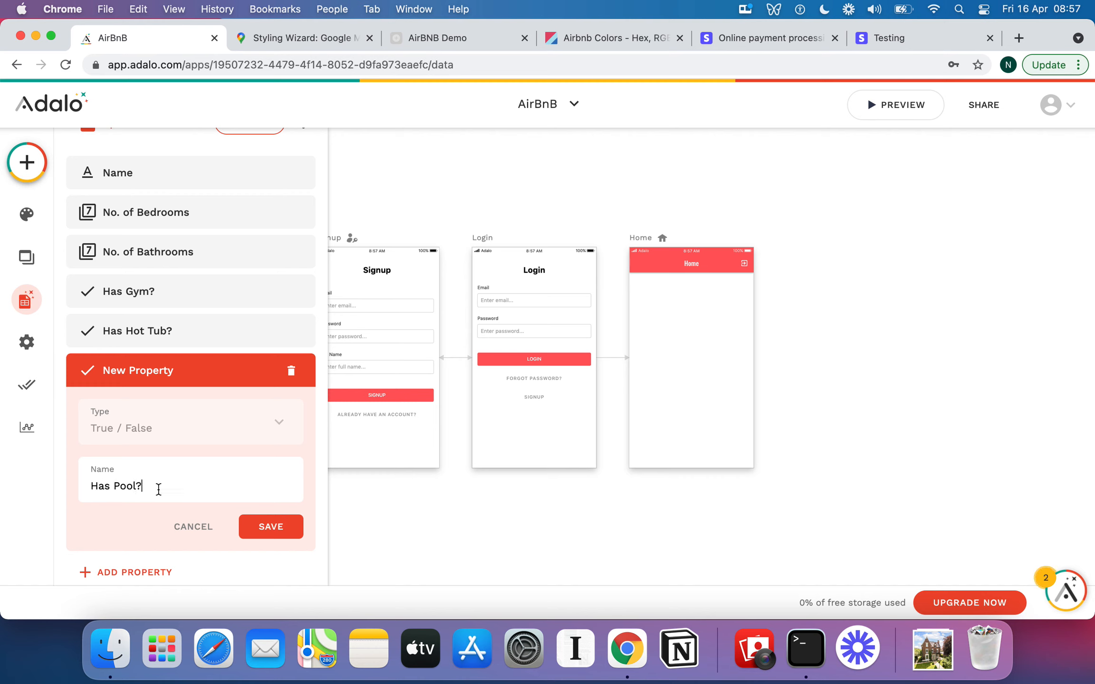
pyautogui.click(285, 527)
# Add a relationship property to Users where a User can have multiple Apartments and an Apartment belongs to one User.
pyautogui.scroll(-1, 265, 394)
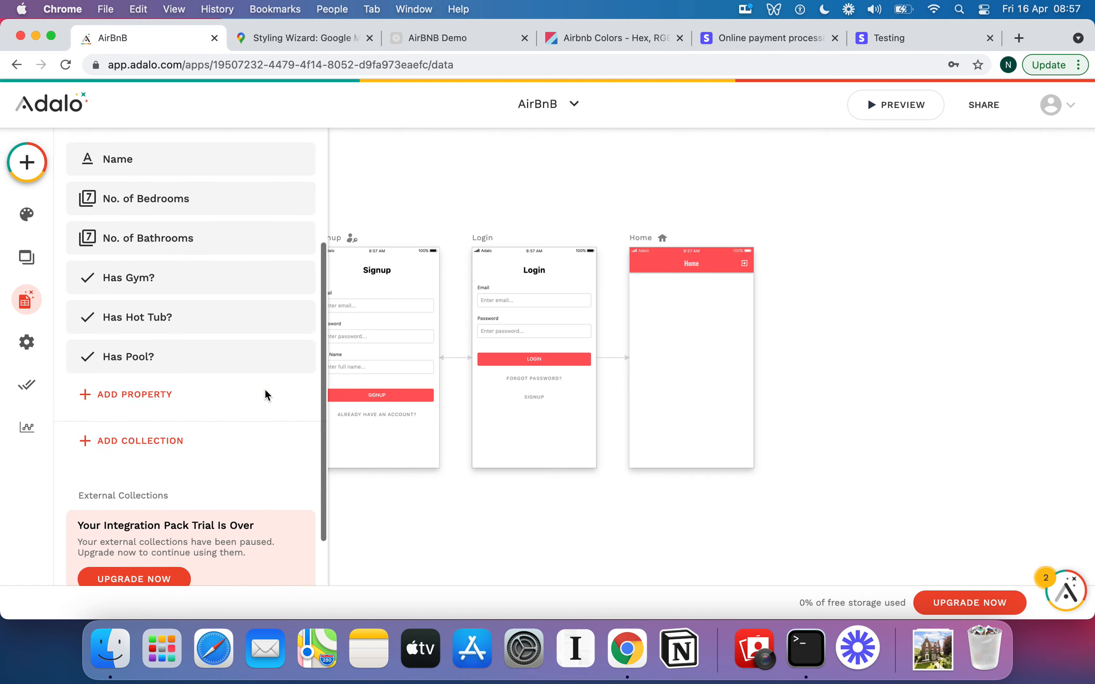
pyautogui.click(177, 397)
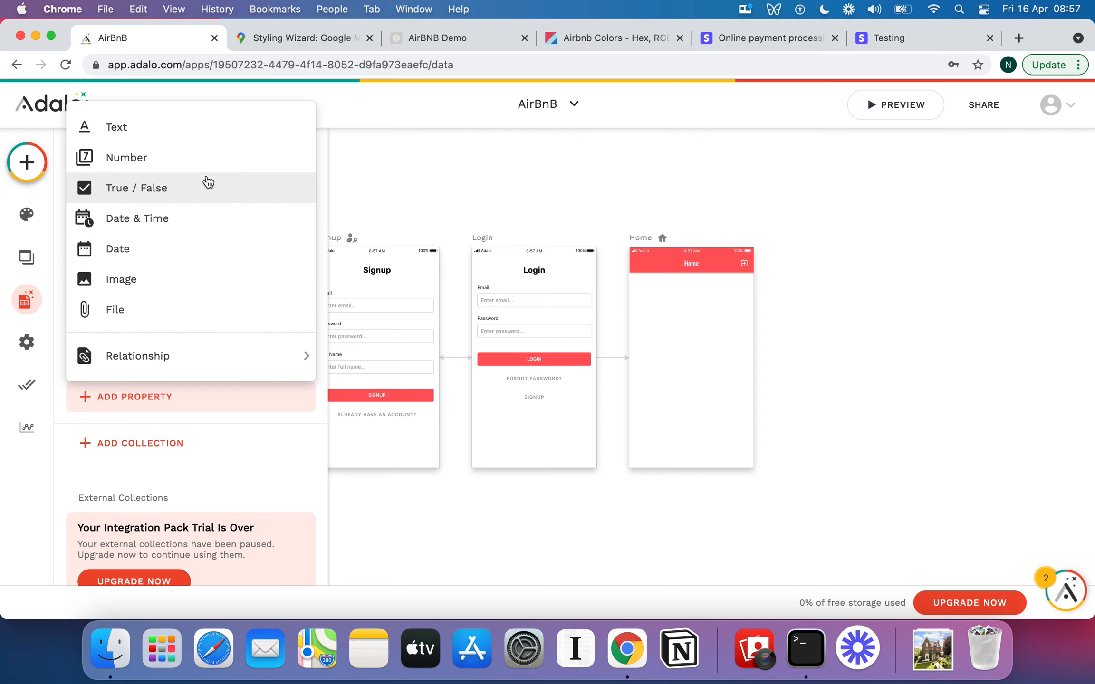
pyautogui.moveTo(165, 359)
pyautogui.click(386, 350)
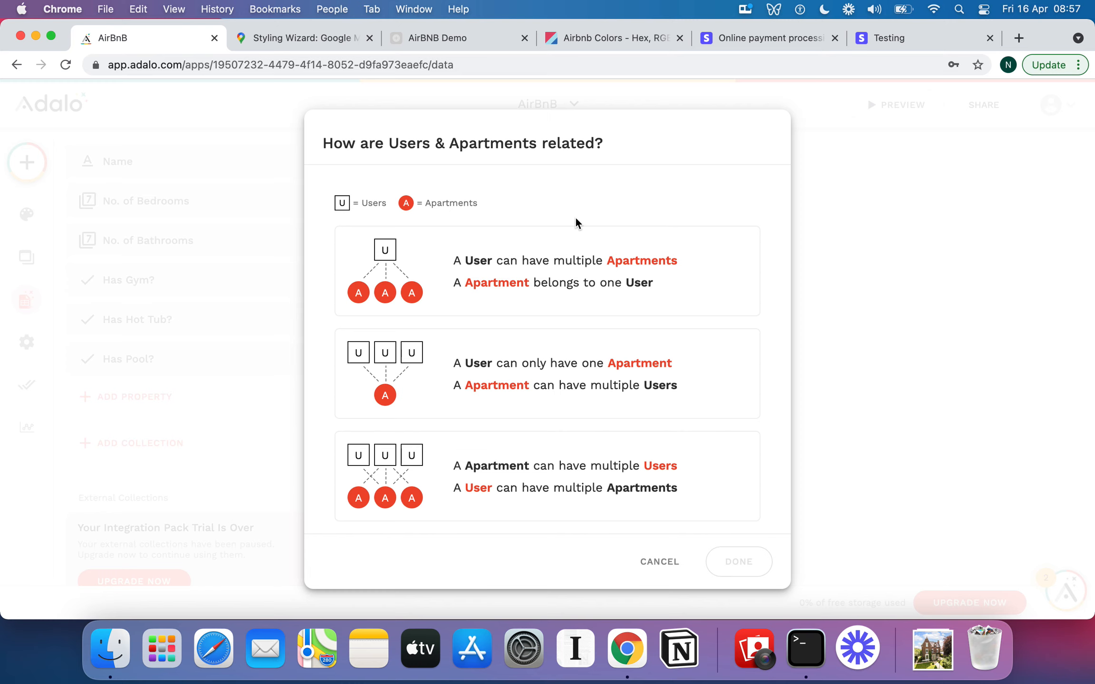
pyautogui.click(595, 279)
pyautogui.click(519, 264)
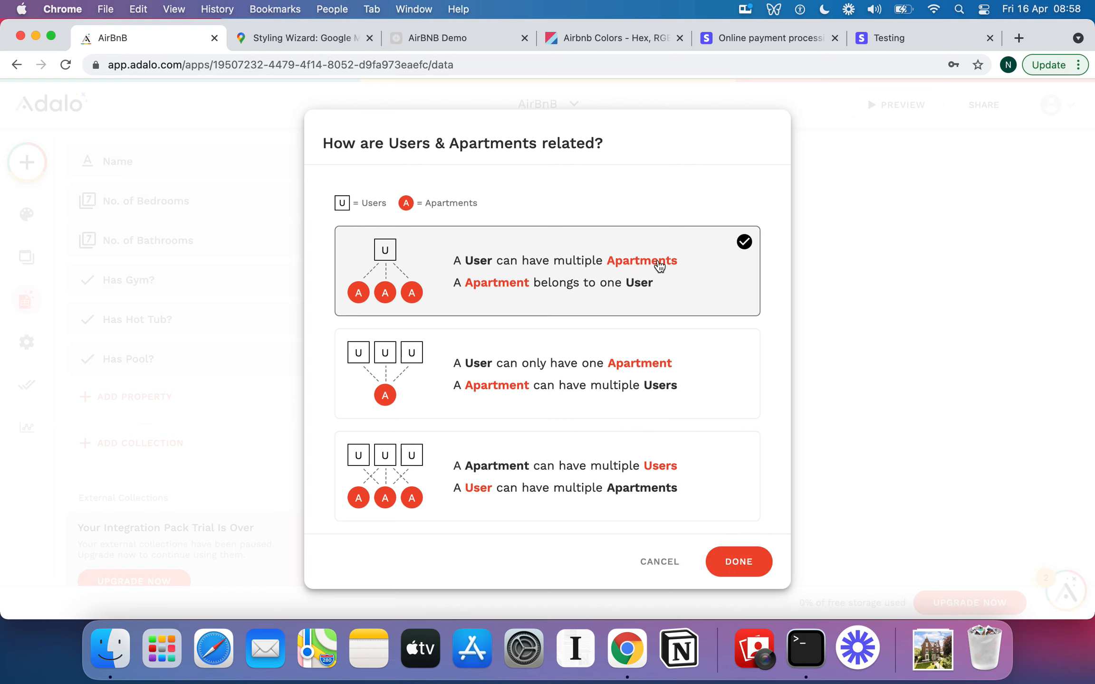
pyautogui.click(734, 563)
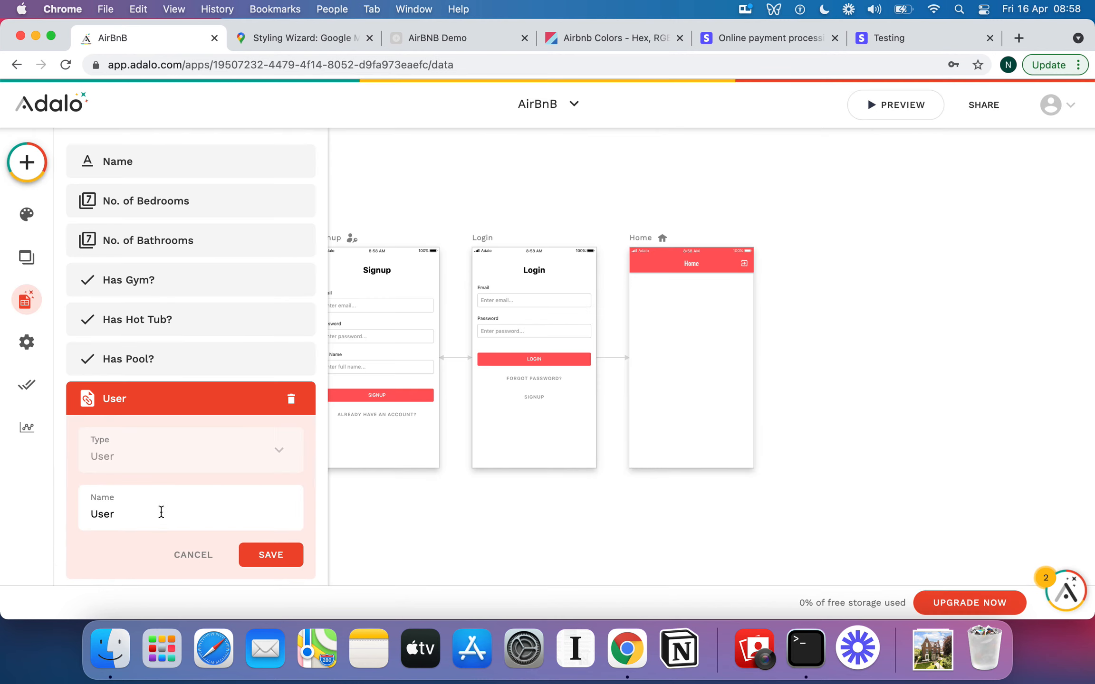
# Rename the new relationship property to Hosts and save it.
pyautogui.doubleClick(160, 511)
pyautogui.write('Hosts')
pyautogui.click(297, 560)
# Inspect the Apartments relationship property inside the Users collection.
pyautogui.scroll(5, 235, 380)
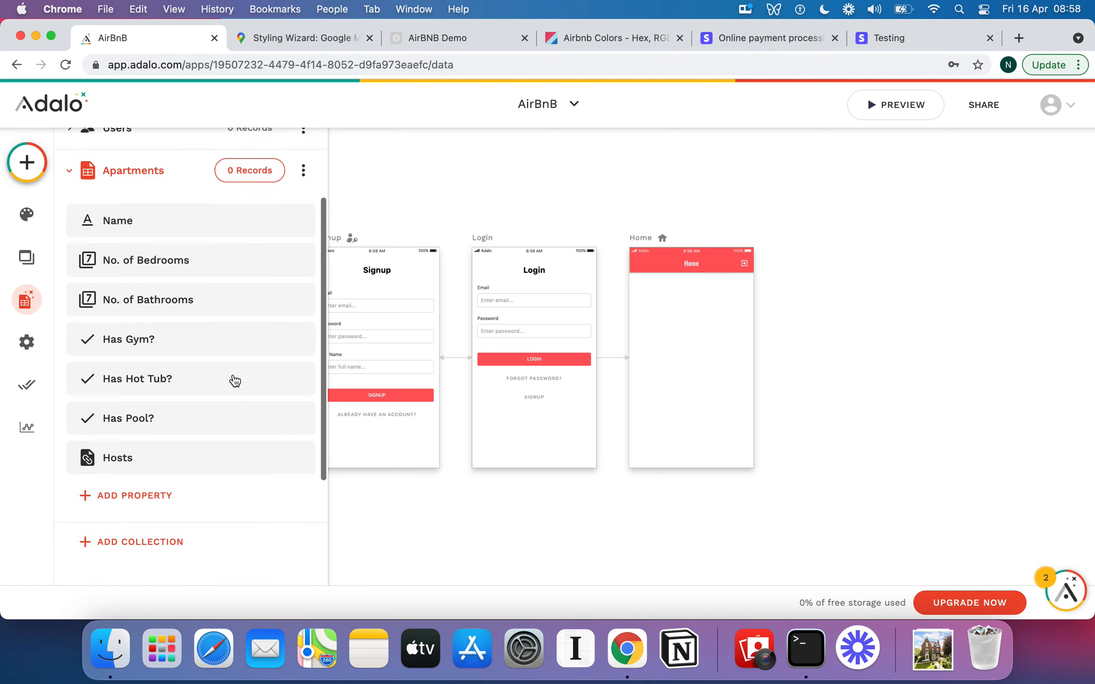
pyautogui.click(76, 239)
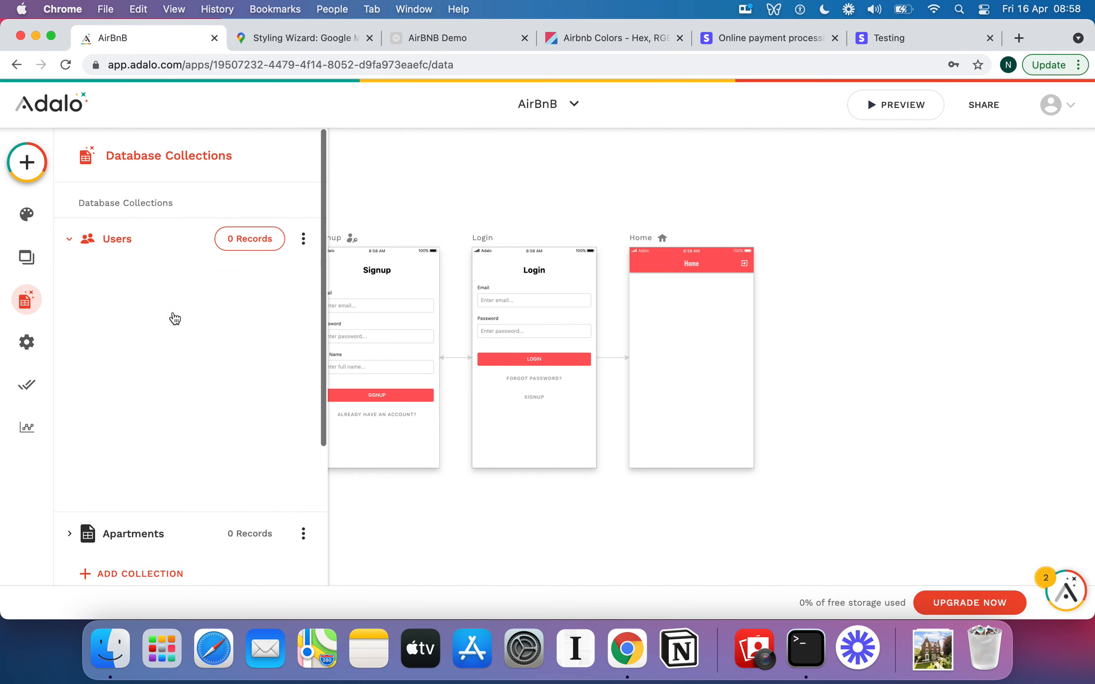
pyautogui.scroll(-2, 173, 317)
pyautogui.click(134, 266)
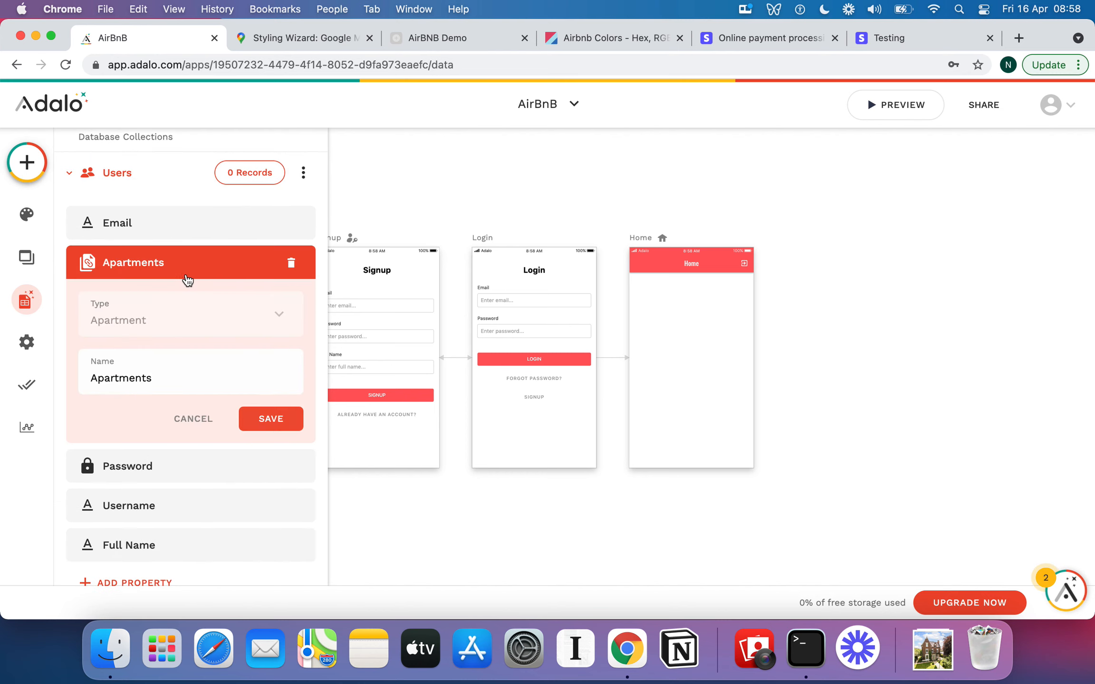
pyautogui.doubleClick(193, 376)
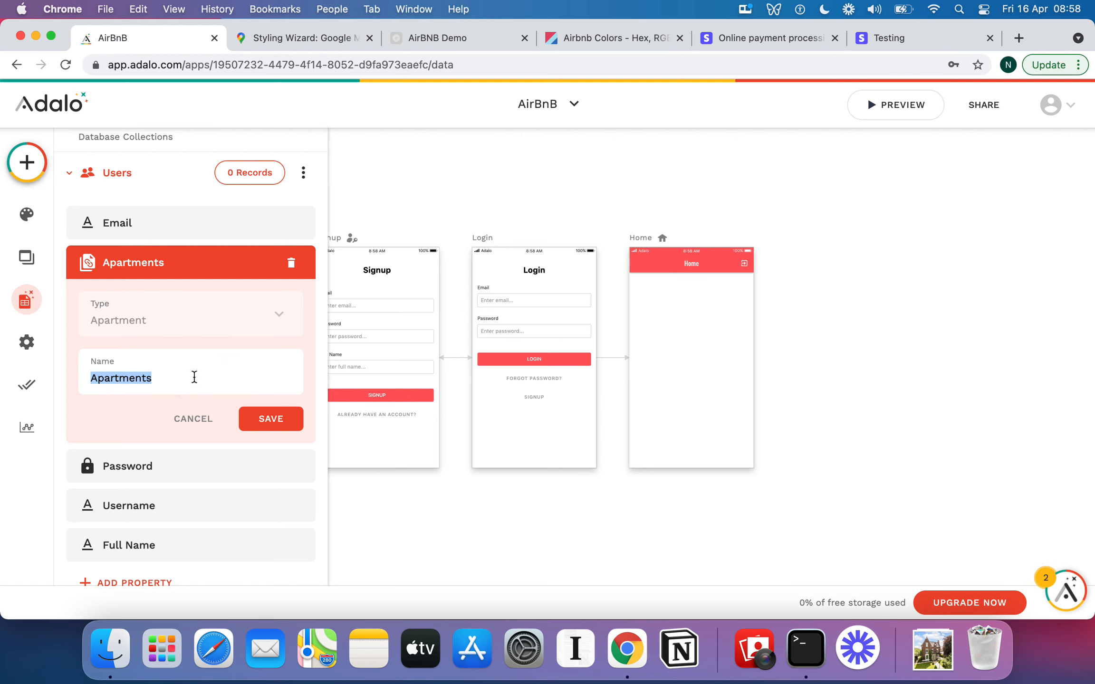
pyautogui.scroll(-6, 119, 427)
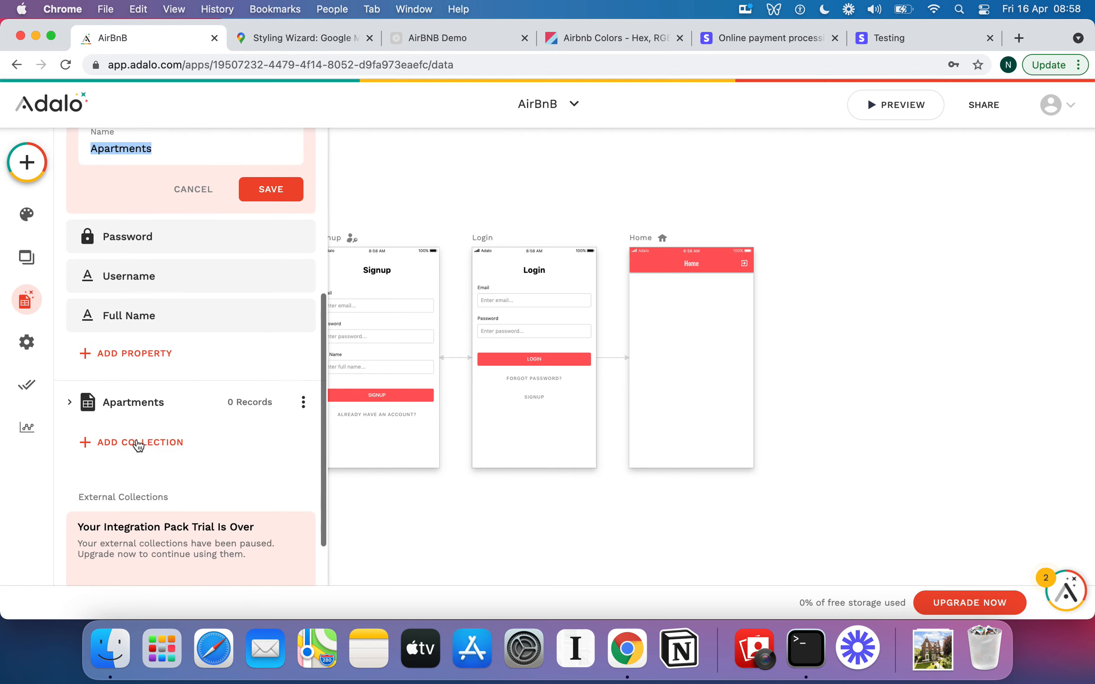
pyautogui.click(75, 414)
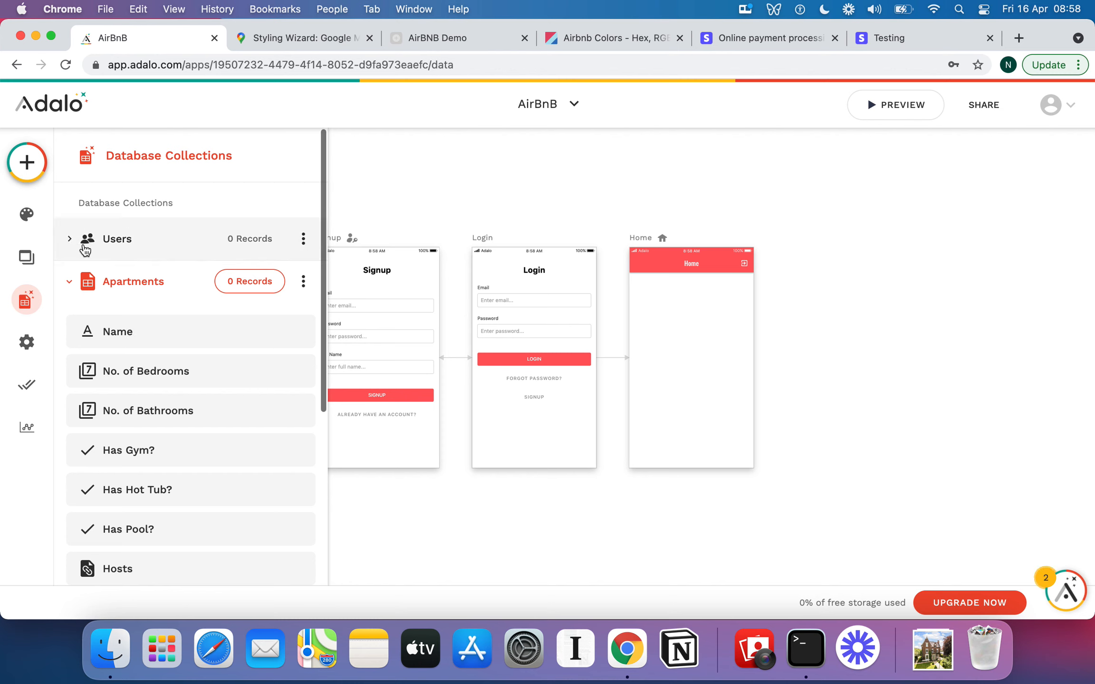
pyautogui.click(80, 237)
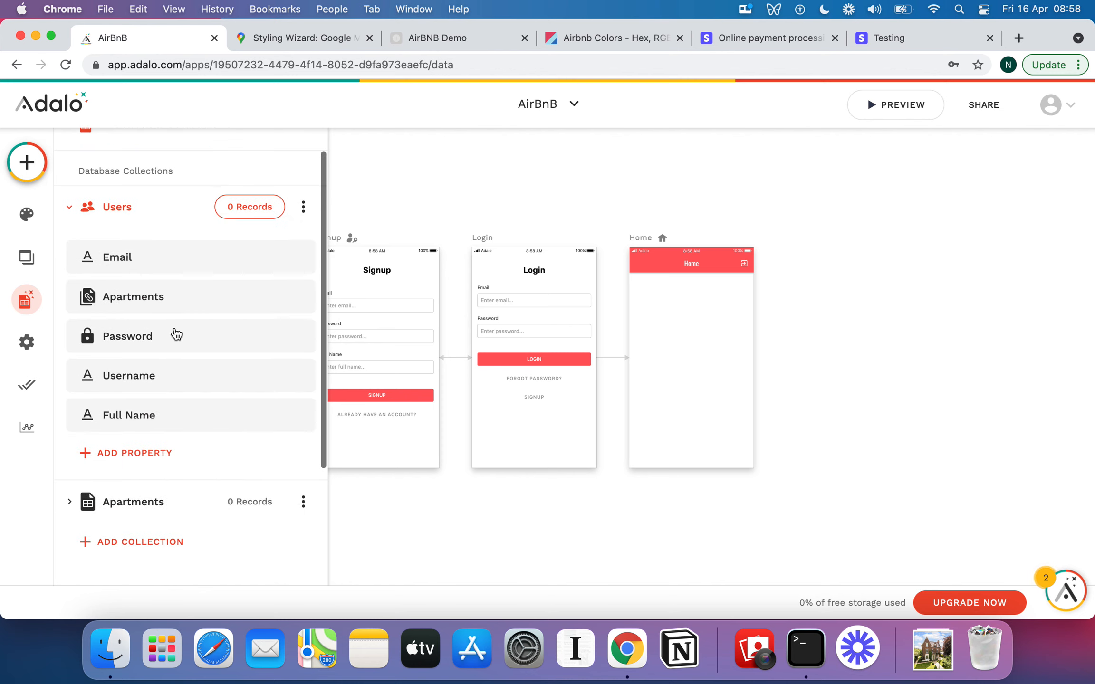
# Rename the Users collection's Apartments relationship property to Owned Apartments and save it.
pyautogui.click(196, 300)
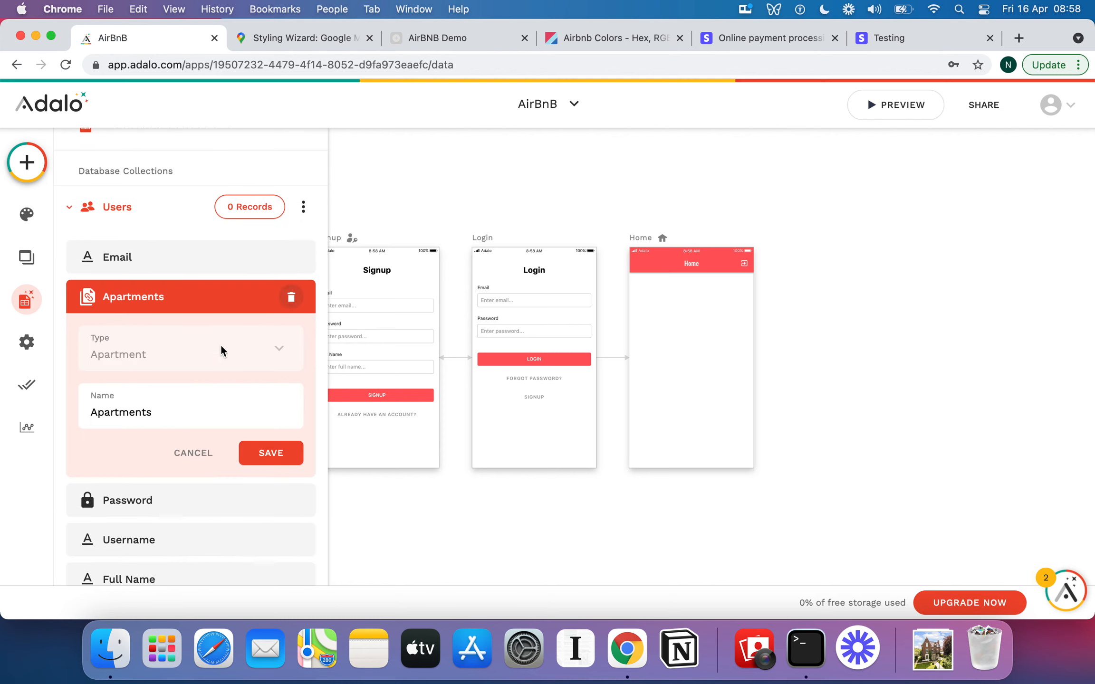
pyautogui.doubleClick(176, 411)
pyautogui.write('Owned Apartments')
pyautogui.click(281, 457)
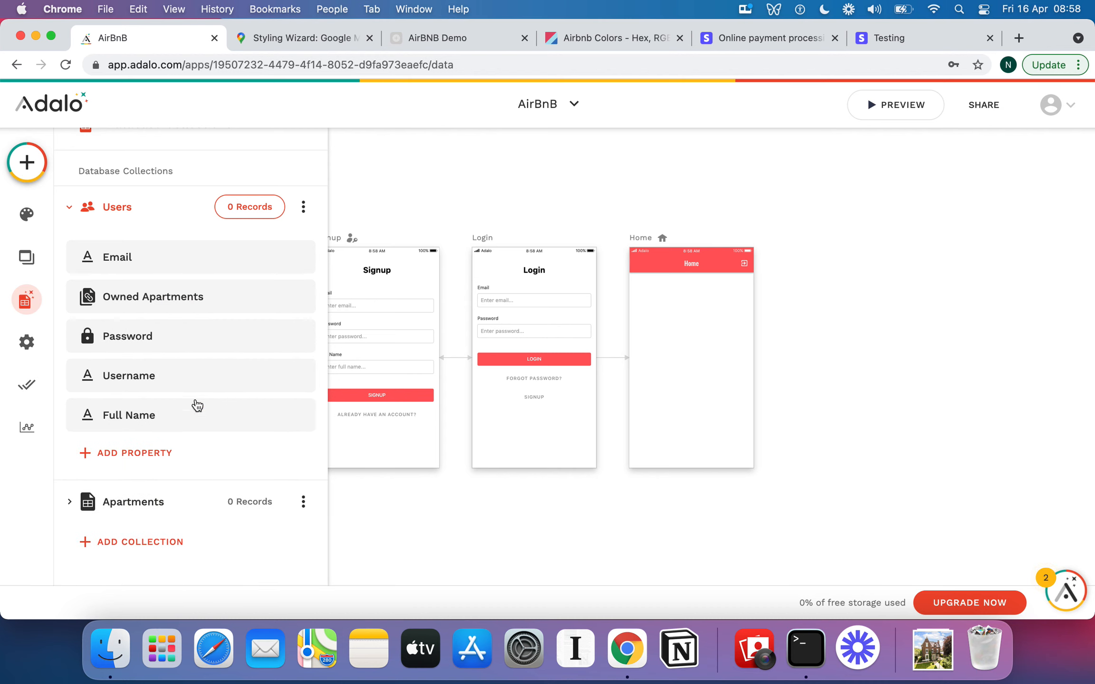
# Add a True / False property named Is a Host? to the Users collection.
pyautogui.click(156, 449)
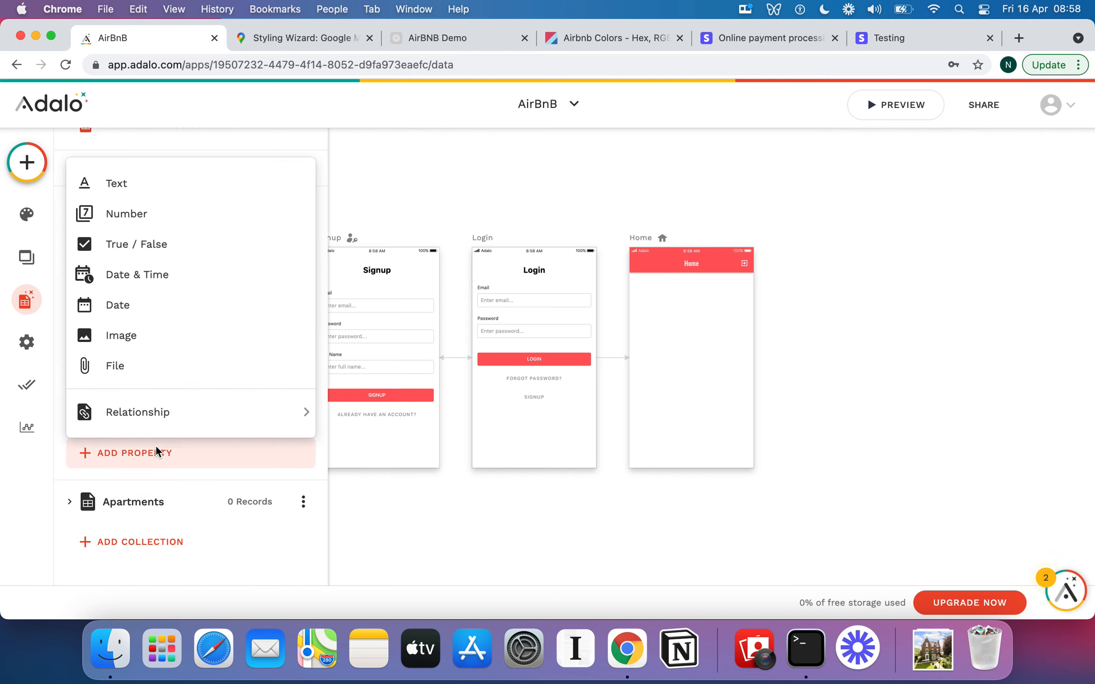
pyautogui.click(182, 248)
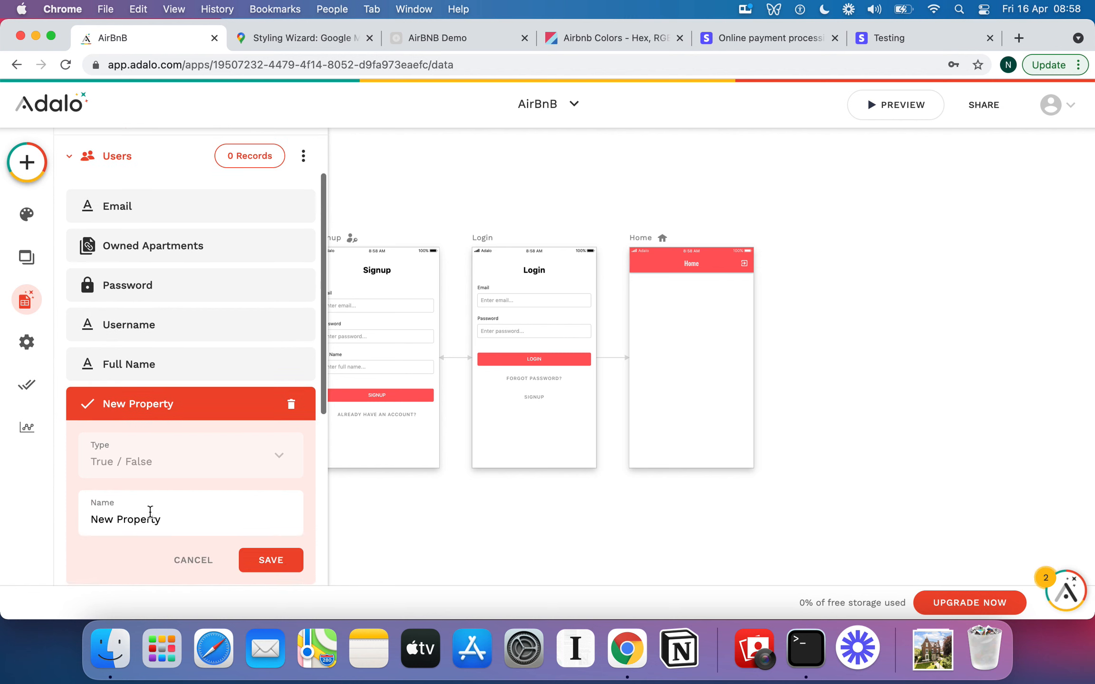
pyautogui.tripleClick(151, 515)
pyautogui.write('Is a Host?')
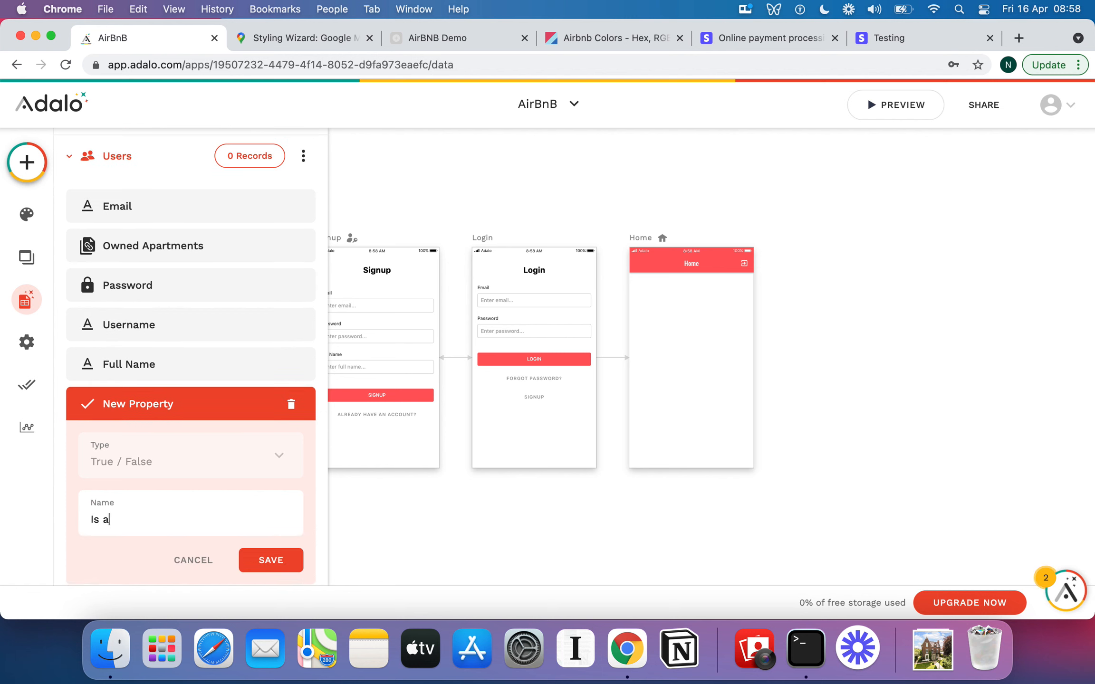
pyautogui.click(259, 559)
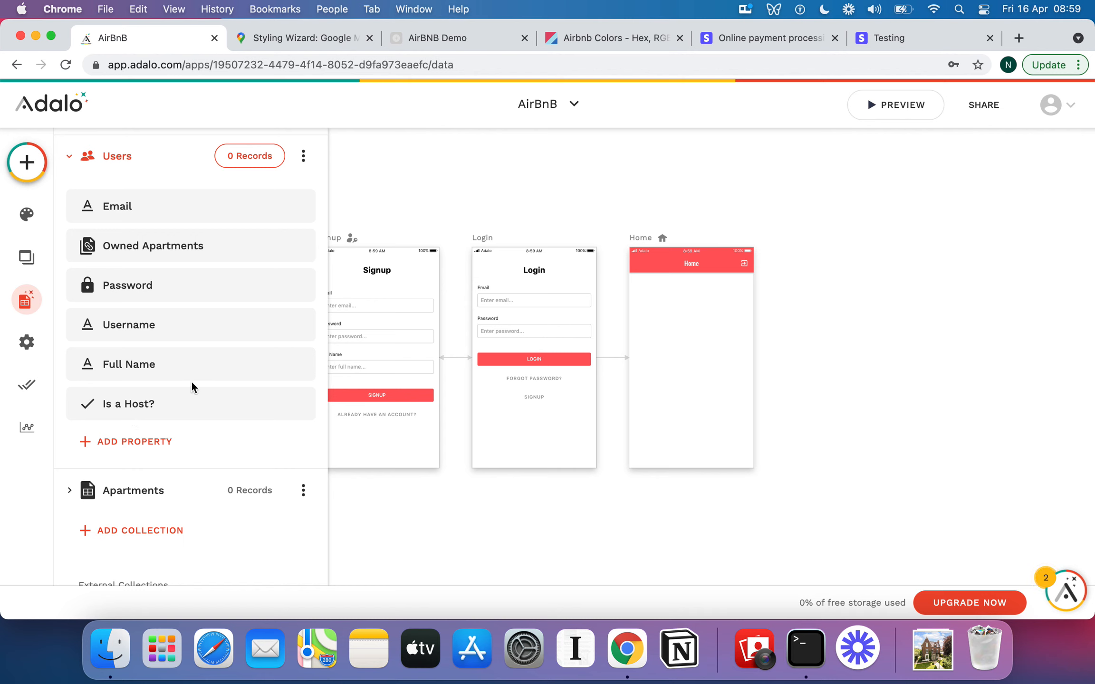
# Open the Apartments collection and add a Text property named Street Address.
pyautogui.scroll(-1, 185, 378)
pyautogui.click(73, 139)
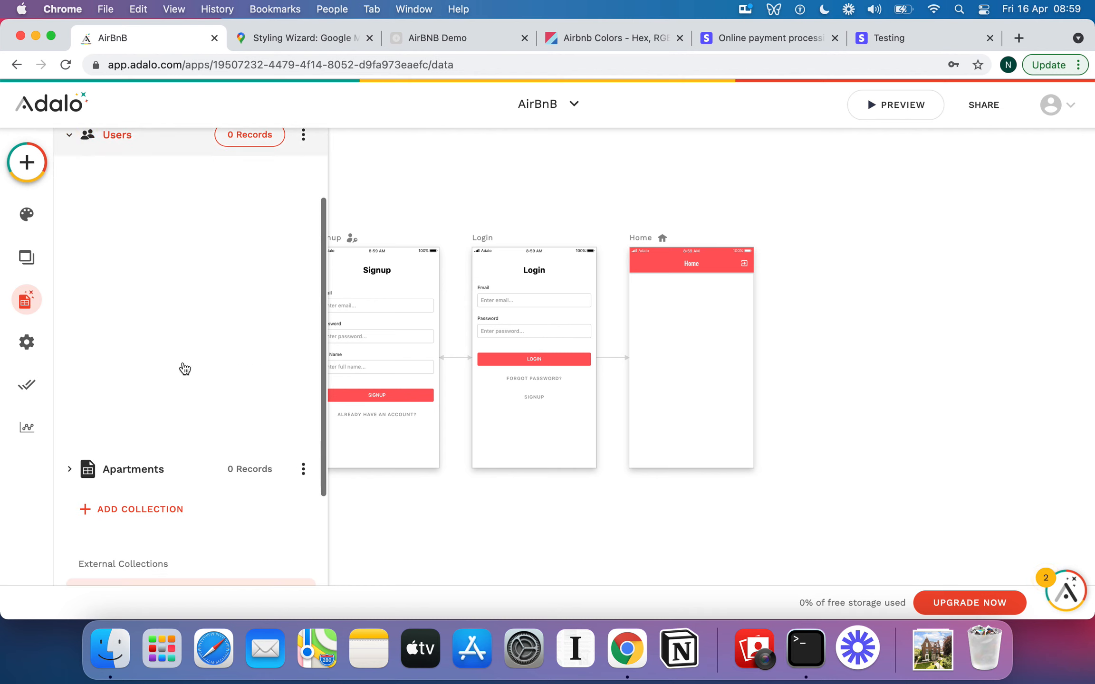
pyautogui.click(72, 285)
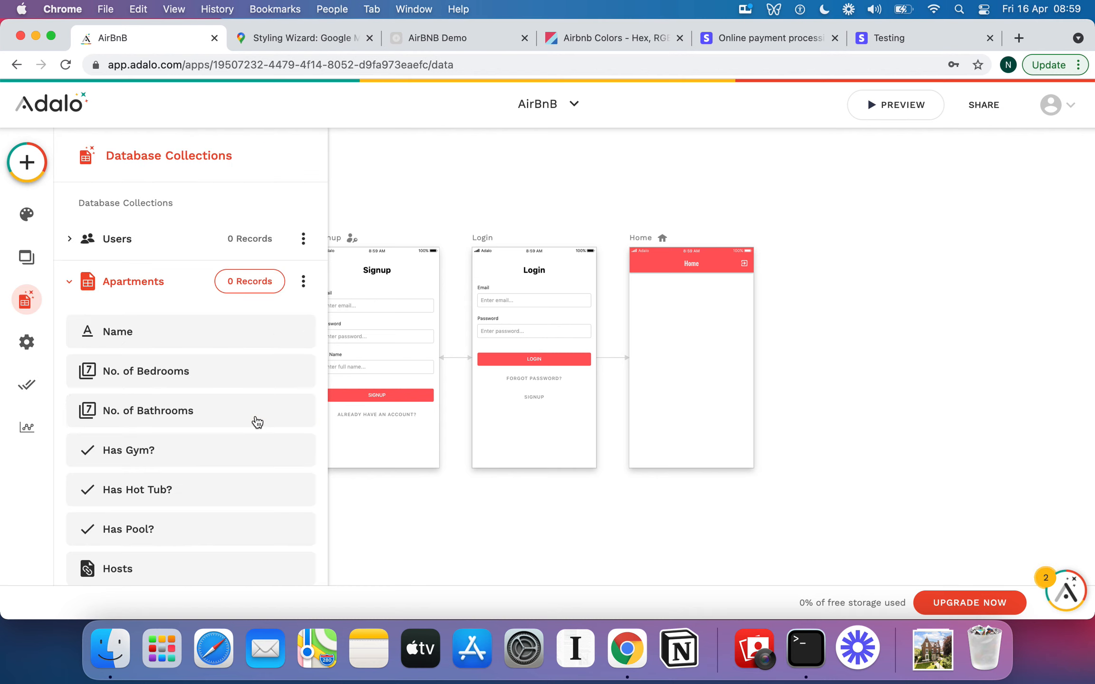
pyautogui.scroll(-4, 255, 420)
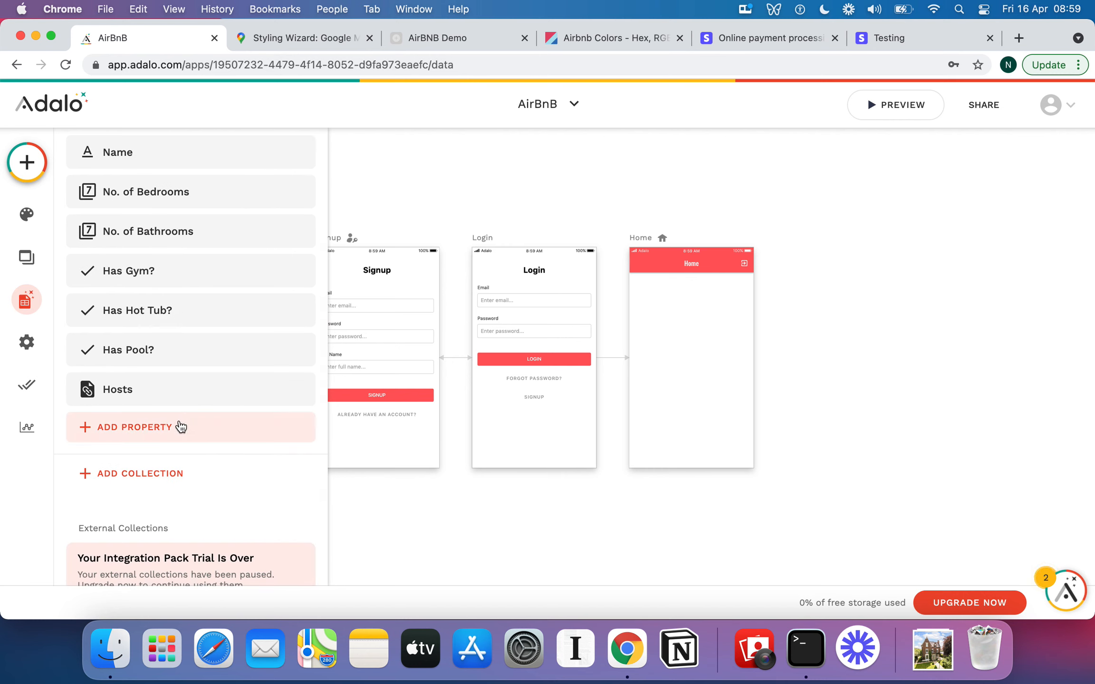
pyautogui.click(179, 427)
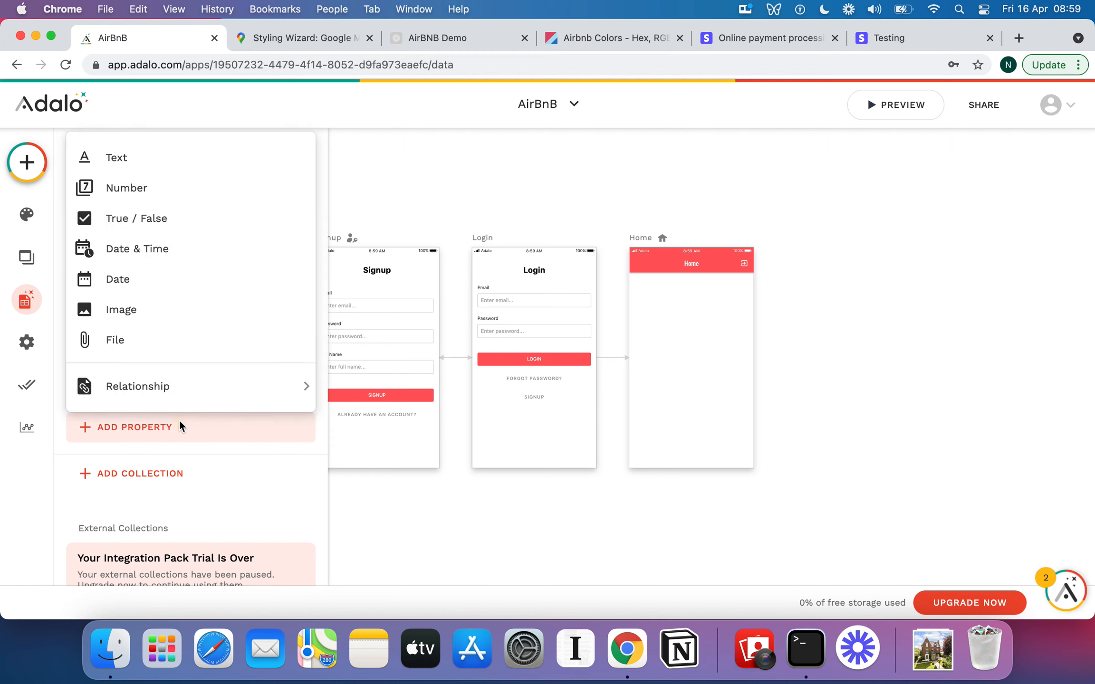
pyautogui.click(140, 172)
pyautogui.tripleClick(169, 551)
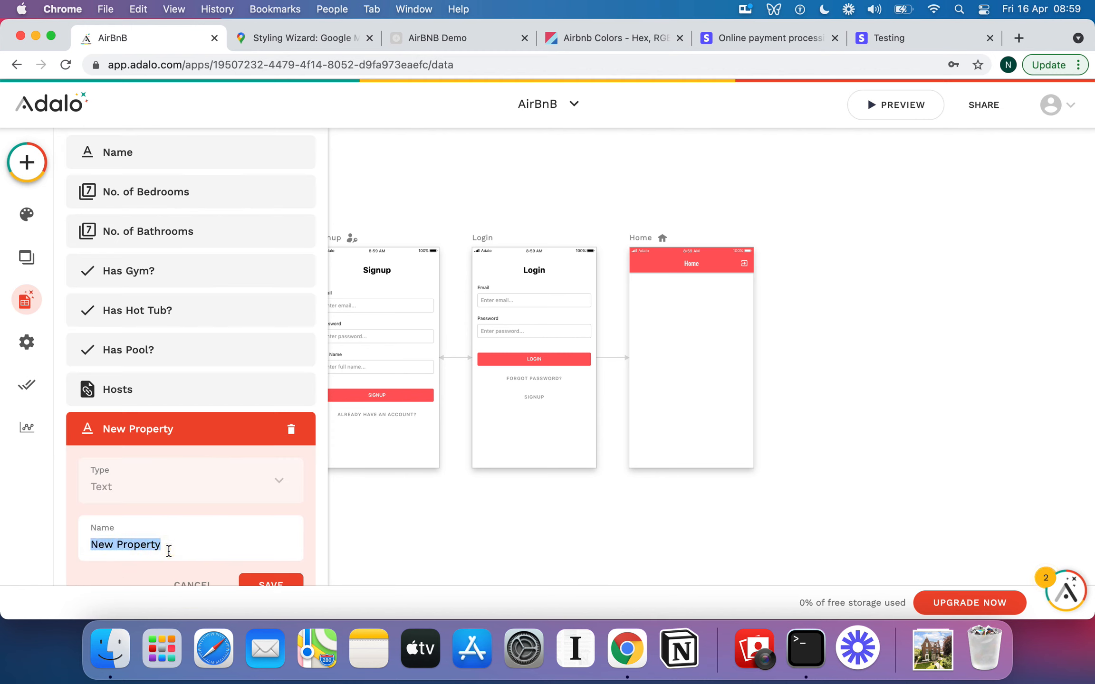
pyautogui.write('Street Addr')
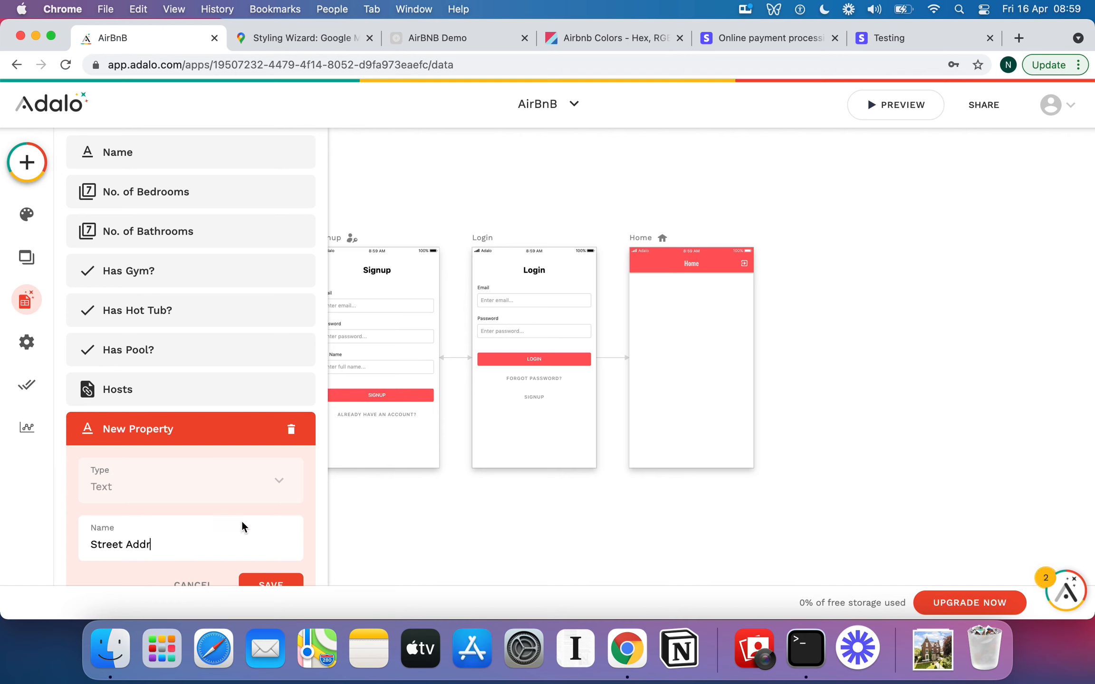
pyautogui.write('ess')
pyautogui.scroll(-3, 241, 520)
pyautogui.click(280, 506)
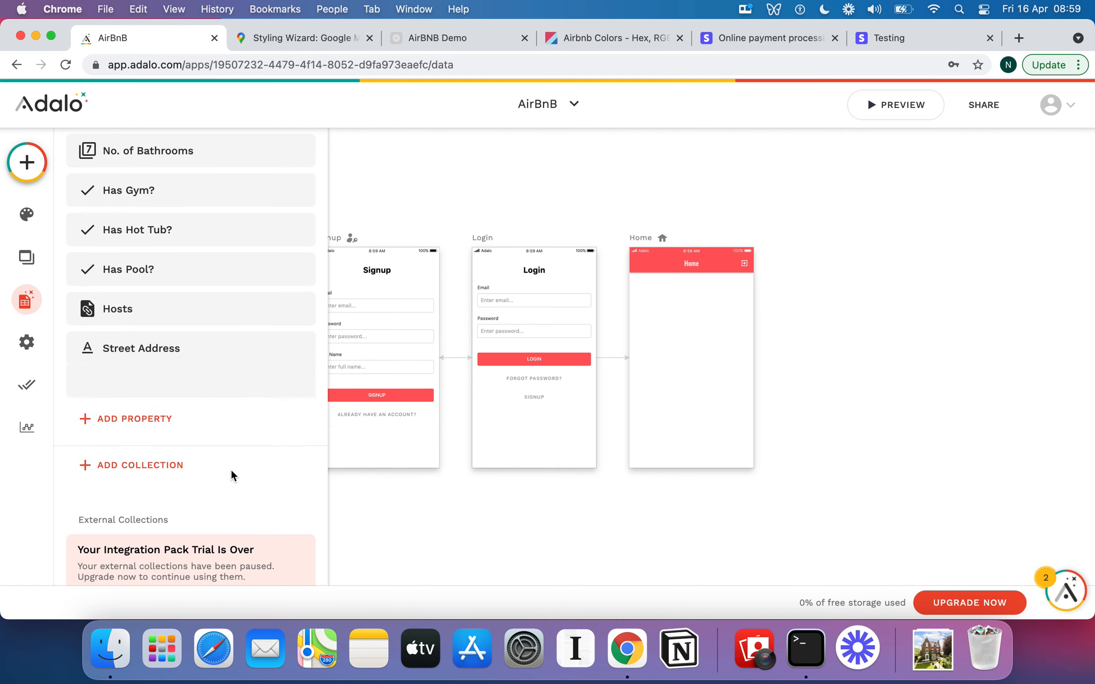
# Add a Text property named City to the Apartments collection.
pyautogui.click(133, 368)
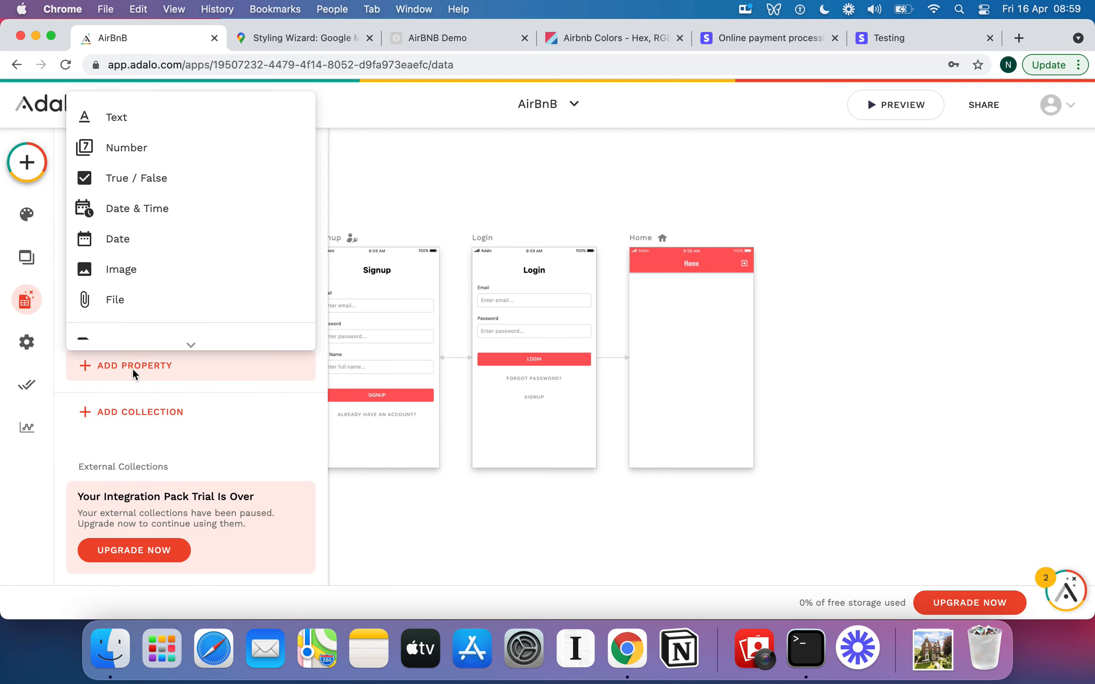
pyautogui.click(132, 126)
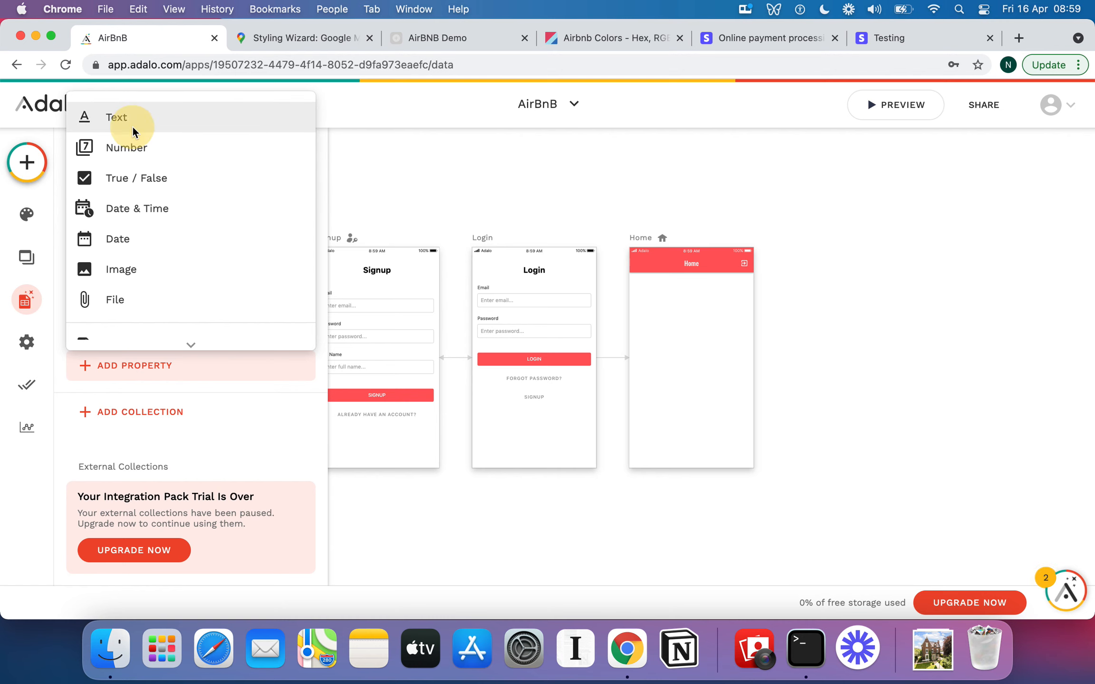
pyautogui.tripleClick(149, 482)
pyautogui.write('C')
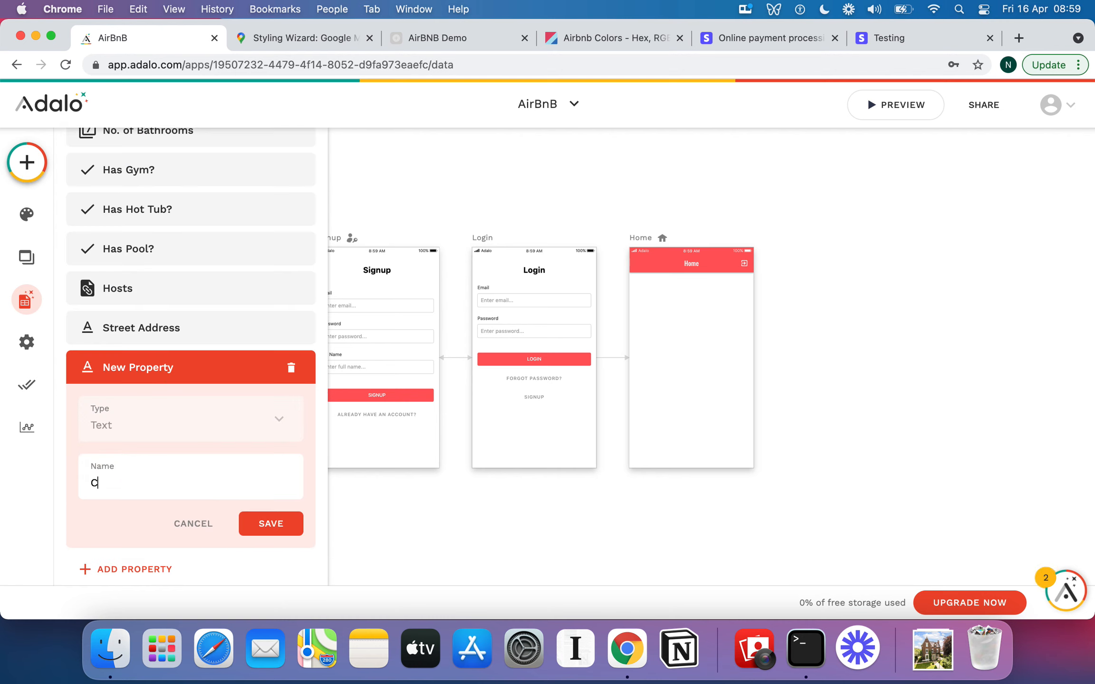
pyautogui.write('ity')
pyautogui.click(245, 523)
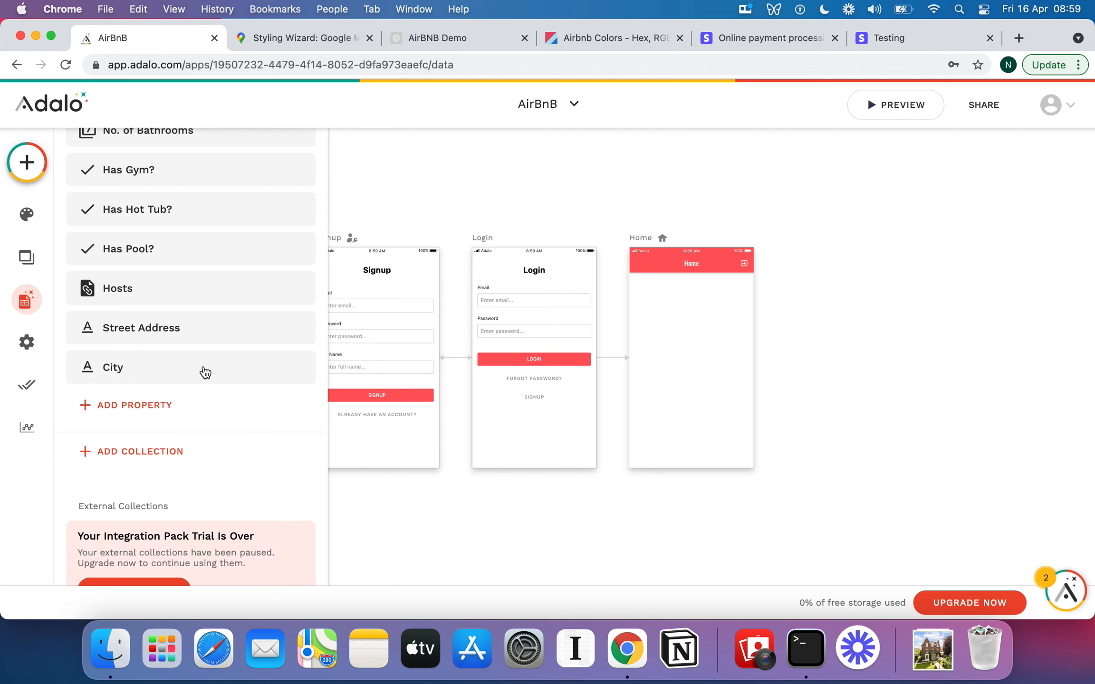
# Add a Text property named Country to the Apartments collection.
pyautogui.click(165, 407)
pyautogui.click(142, 138)
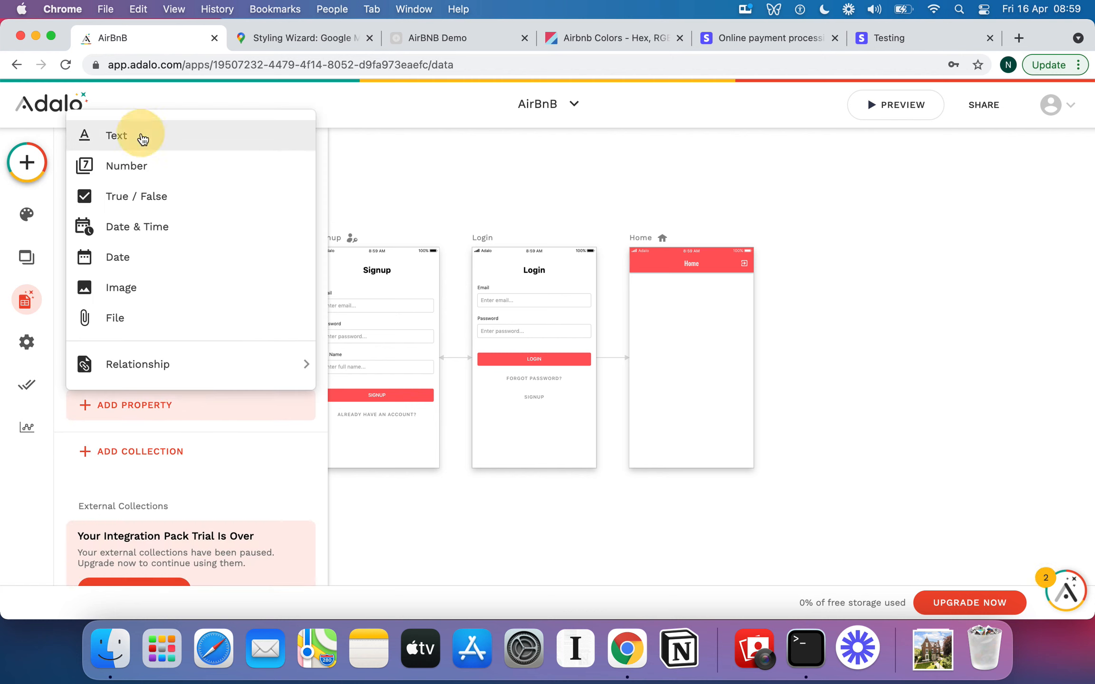
pyautogui.tripleClick(156, 523)
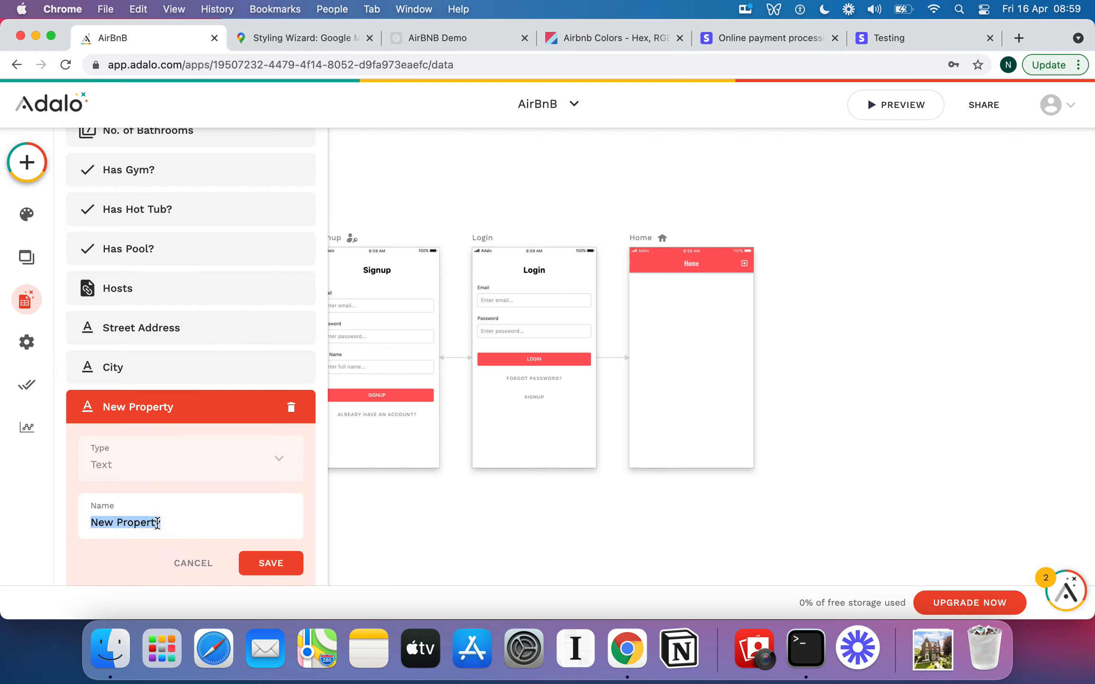
pyautogui.write('Counttr')
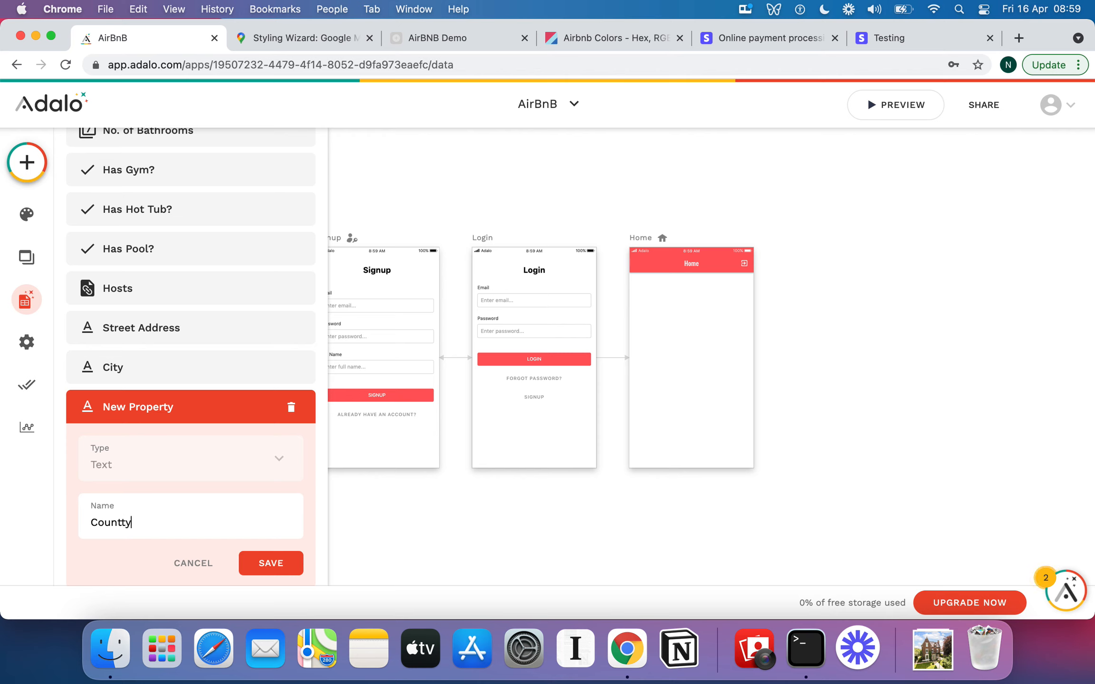
pyautogui.write('ry')
pyautogui.click(285, 565)
# Add a Number property named Rating to the Apartments collection.
pyautogui.scroll(-3, 252, 387)
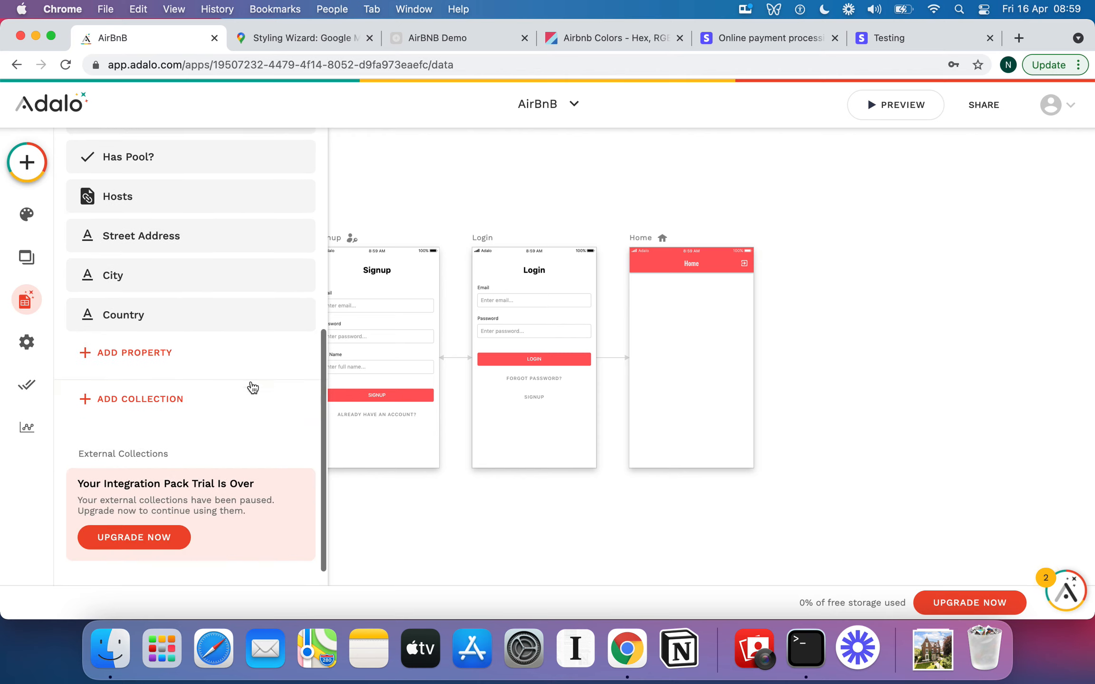
pyautogui.click(174, 352)
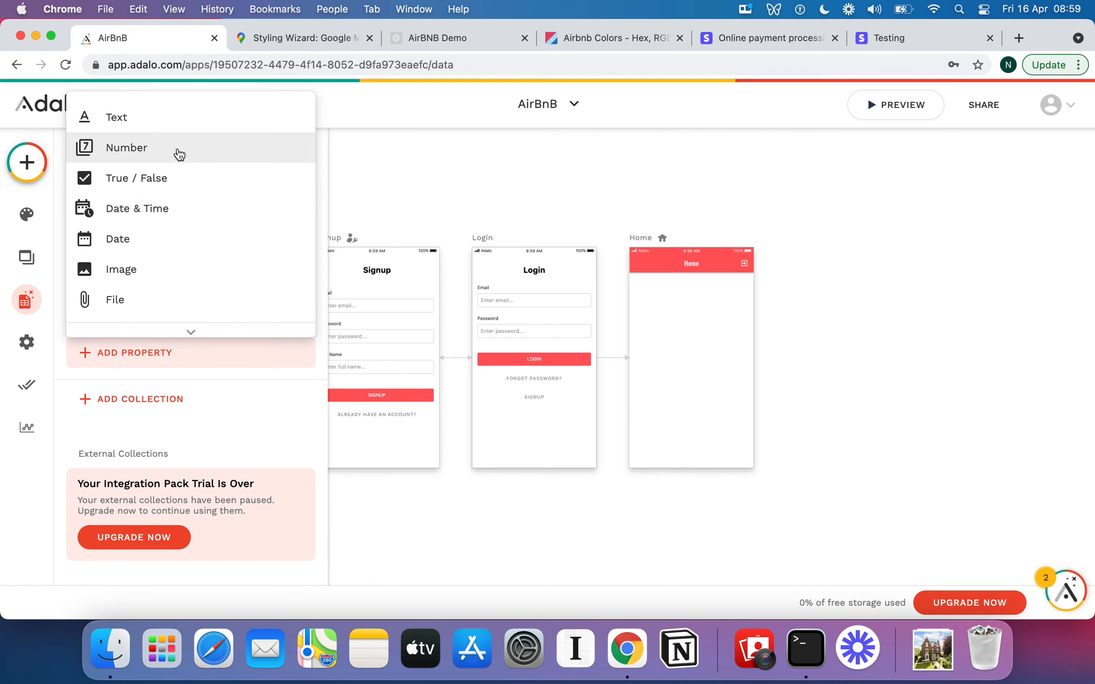
pyautogui.click(180, 153)
pyautogui.tripleClick(138, 461)
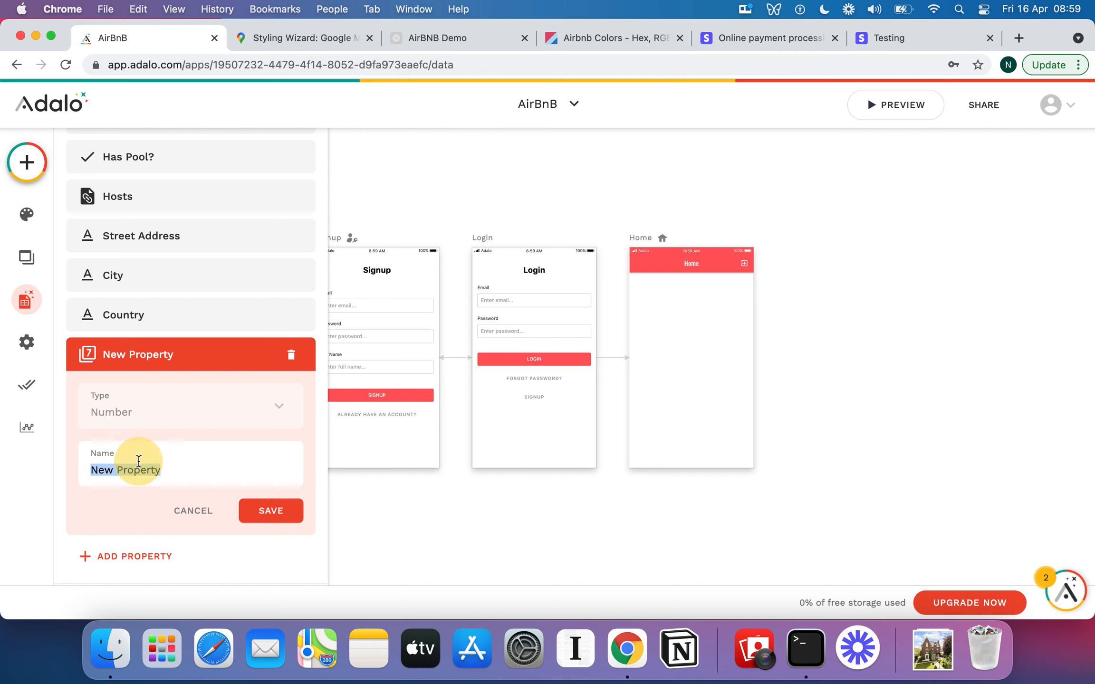
pyautogui.write('Rating')
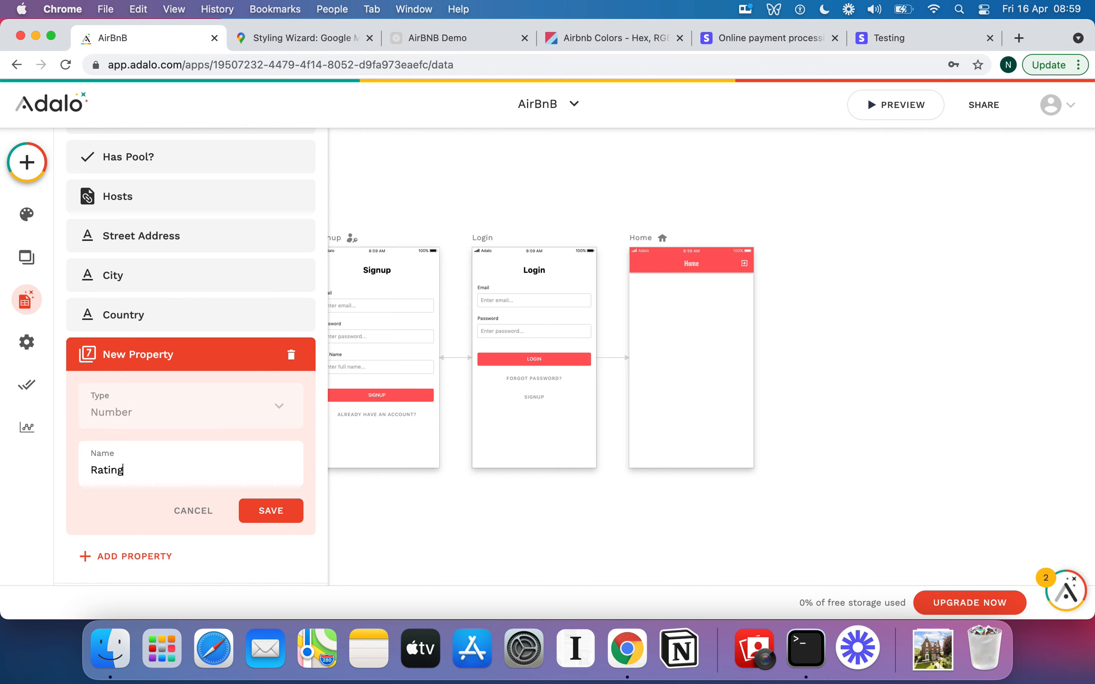
pyautogui.click(259, 513)
# Add an Image property named Main Image to the Apartments collection.
pyautogui.scroll(2, 257, 389)
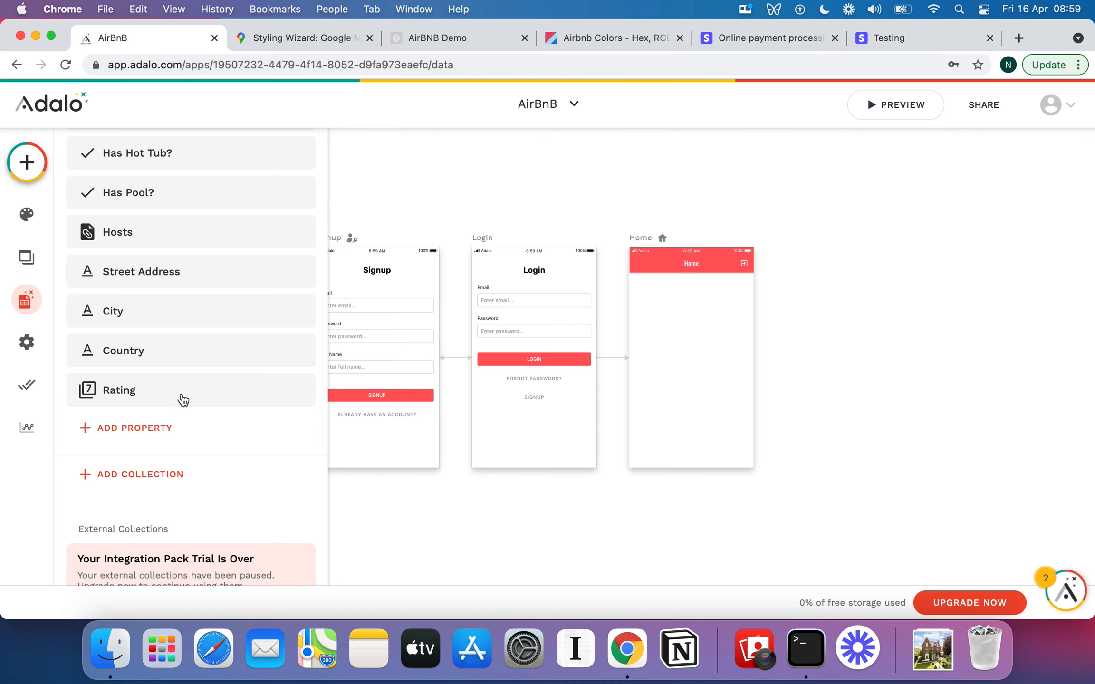
pyautogui.scroll(3, 183, 400)
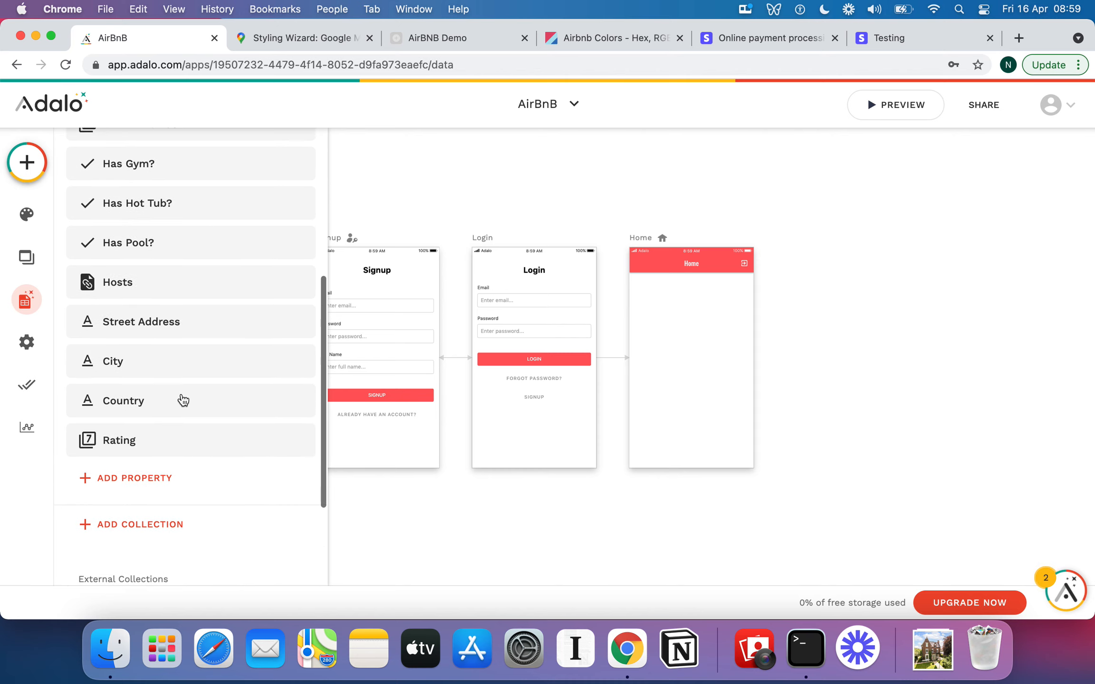
pyautogui.scroll(6, 183, 401)
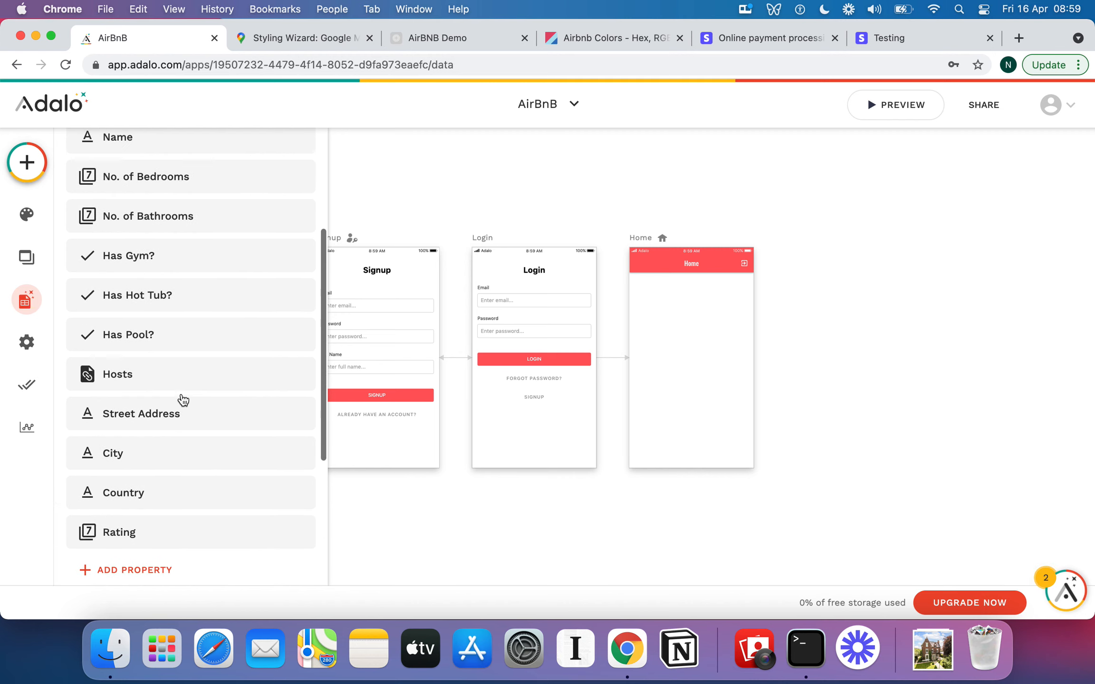
pyautogui.scroll(-11, 183, 401)
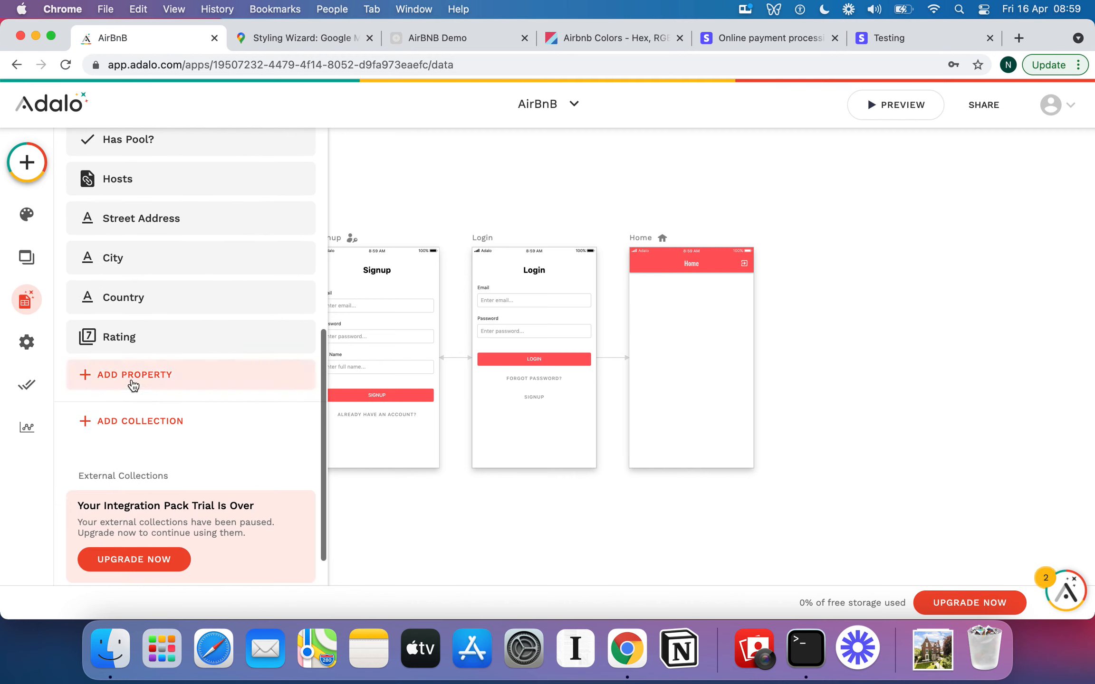
pyautogui.click(130, 376)
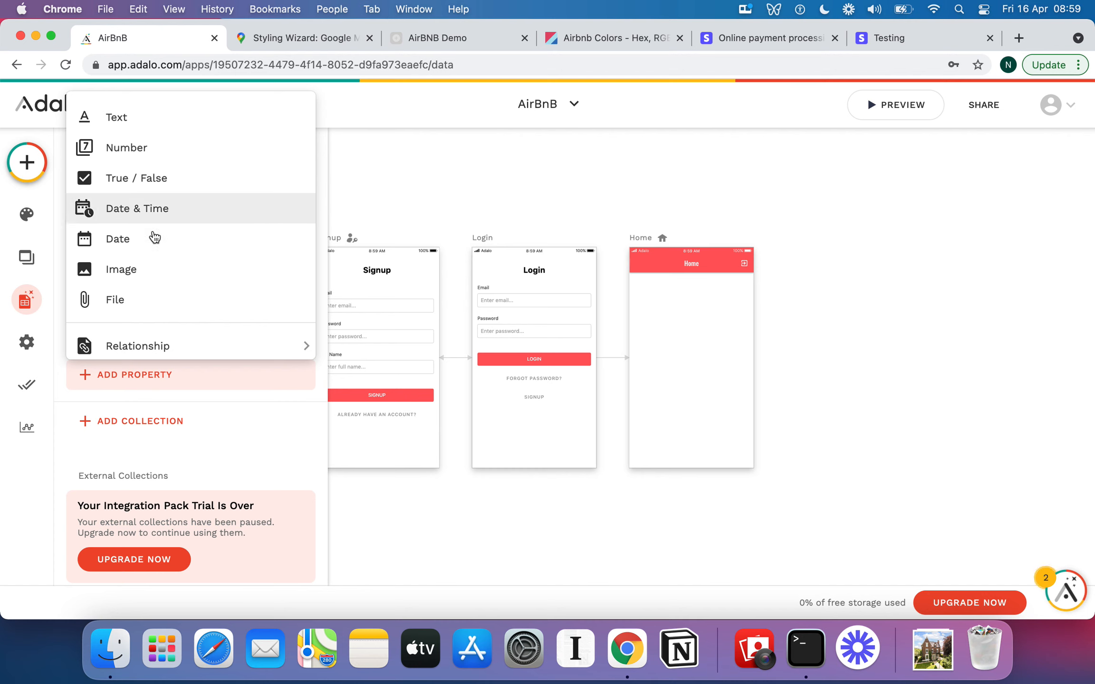
pyautogui.click(155, 277)
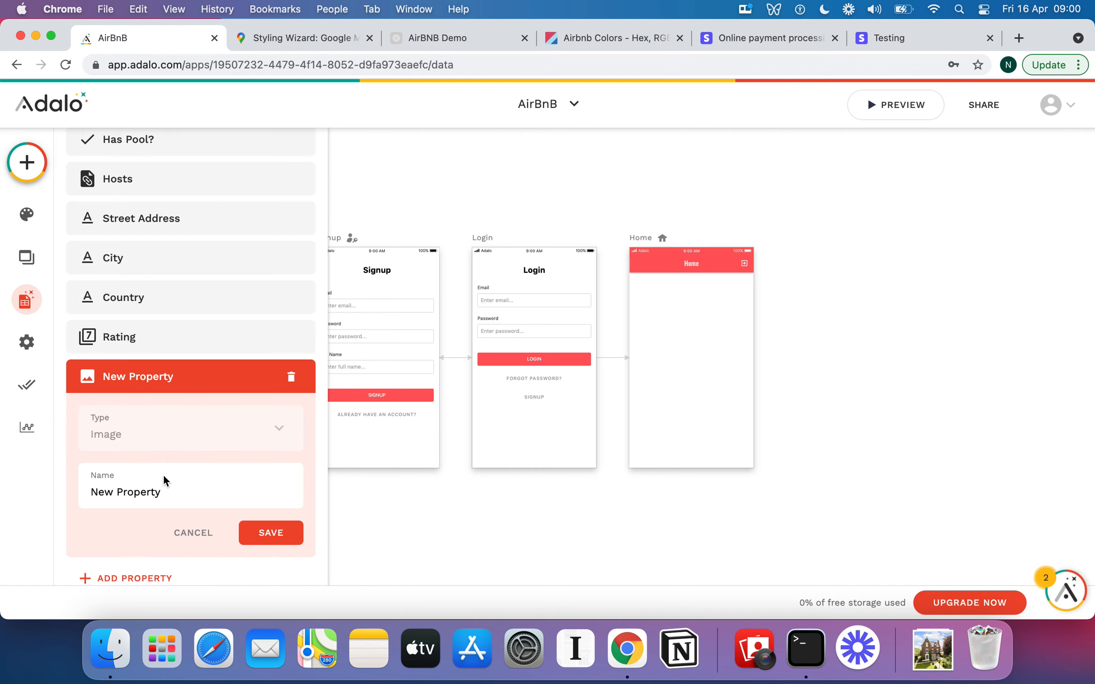
pyautogui.click(164, 482)
pyautogui.tripleClick(164, 482)
pyautogui.write('Main Image')
pyautogui.click(267, 532)
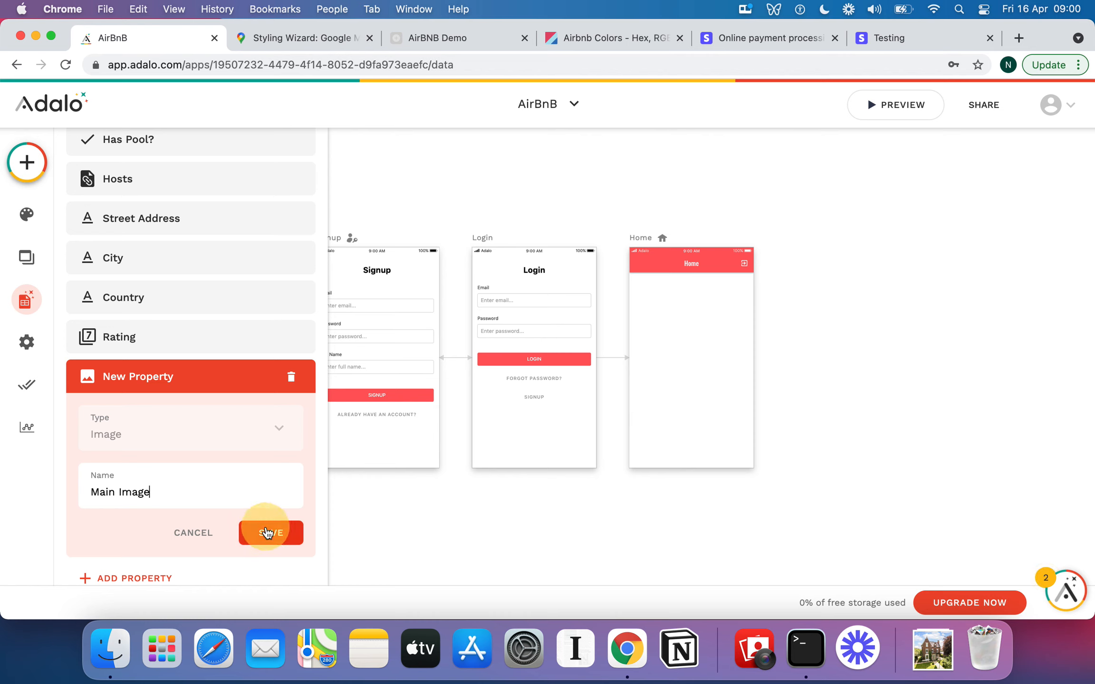
# Review the full list of properties in the Apartments collection.
pyautogui.scroll(2, 203, 374)
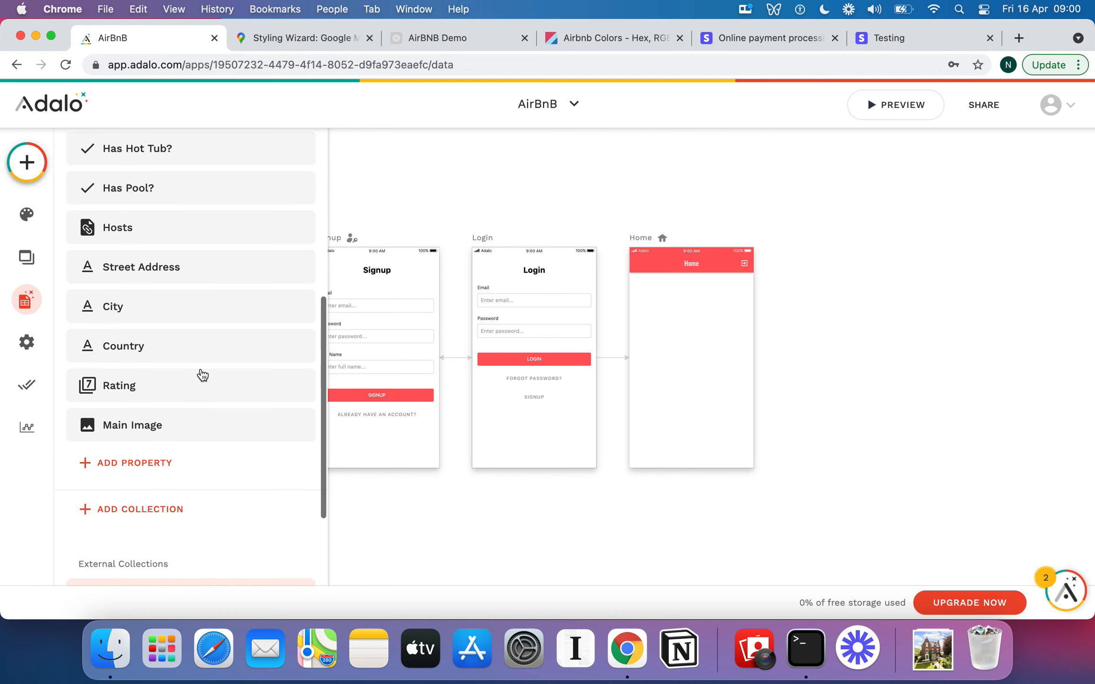
pyautogui.scroll(3, 172, 406)
pyautogui.scroll(5, 175, 405)
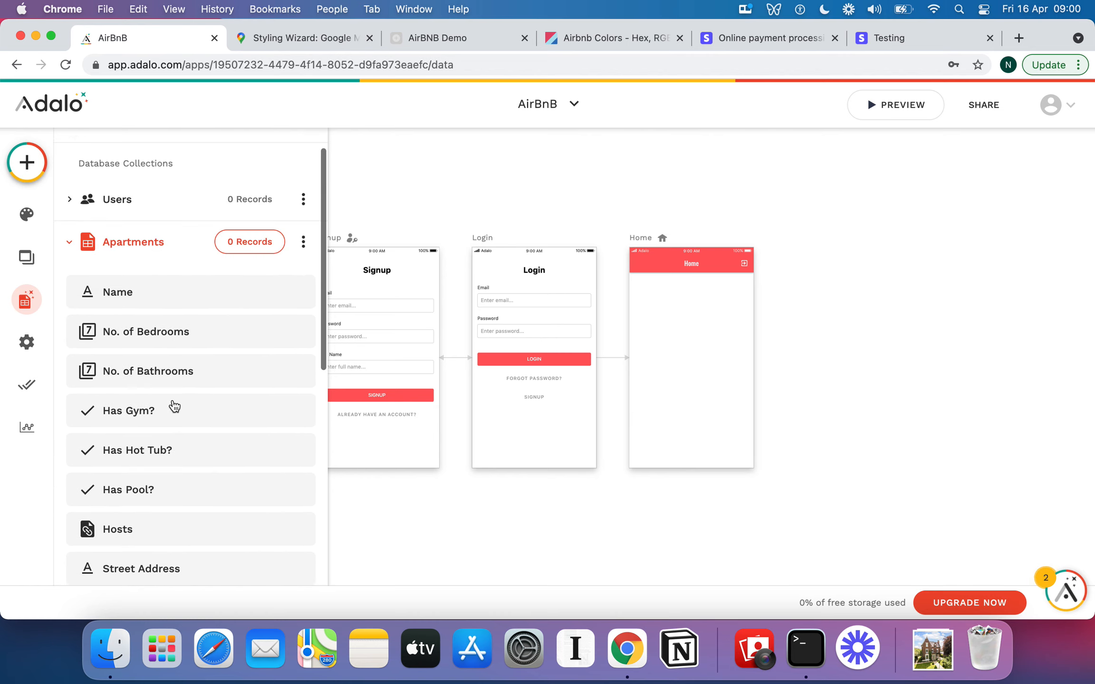
pyautogui.scroll(-8, 175, 405)
pyautogui.scroll(-1, 174, 405)
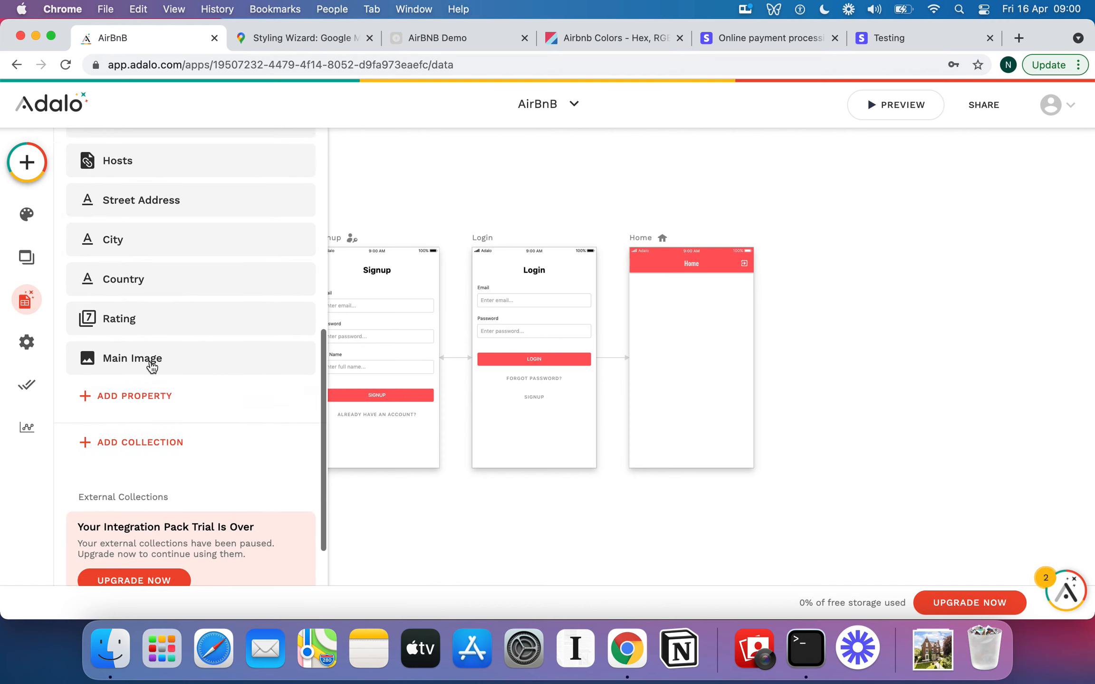
pyautogui.scroll(6, 151, 366)
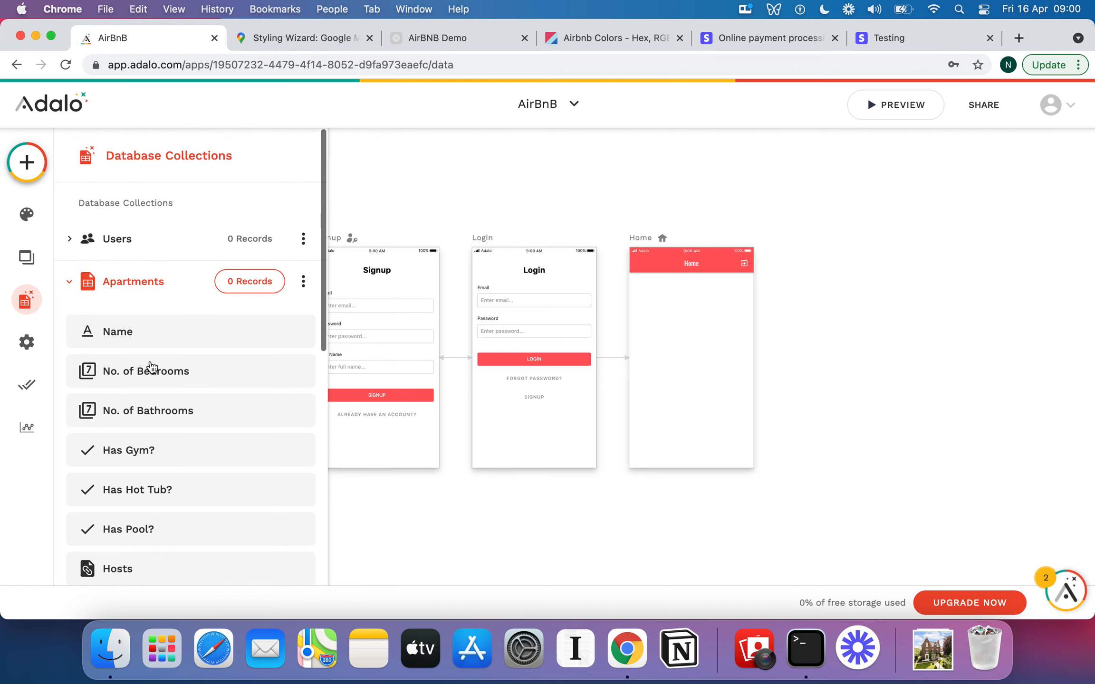
# Collapse the Apartments collection and add a new database collection named Stays.
pyautogui.scroll(-6, 151, 367)
pyautogui.scroll(-1, 151, 367)
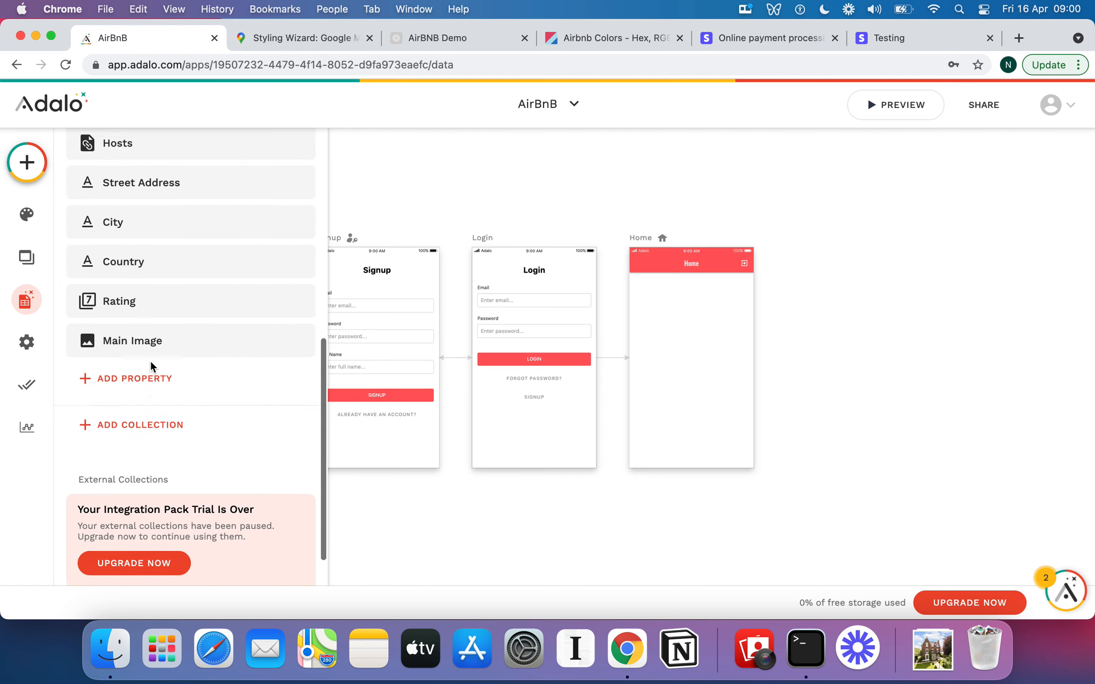
pyautogui.scroll(6, 151, 367)
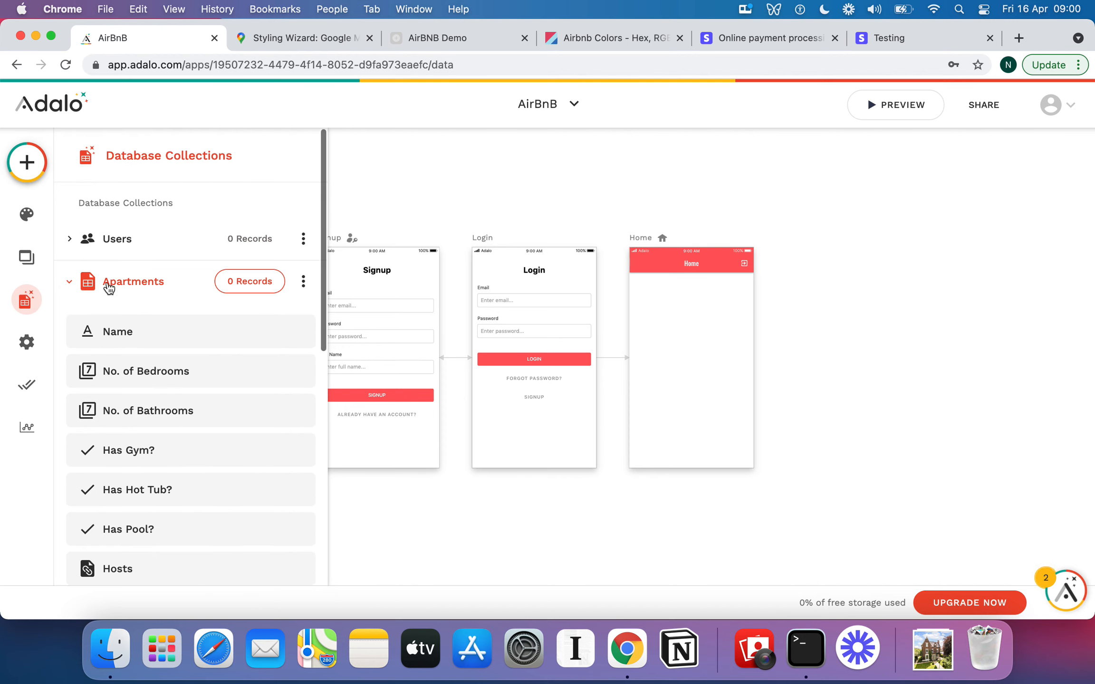
pyautogui.click(71, 284)
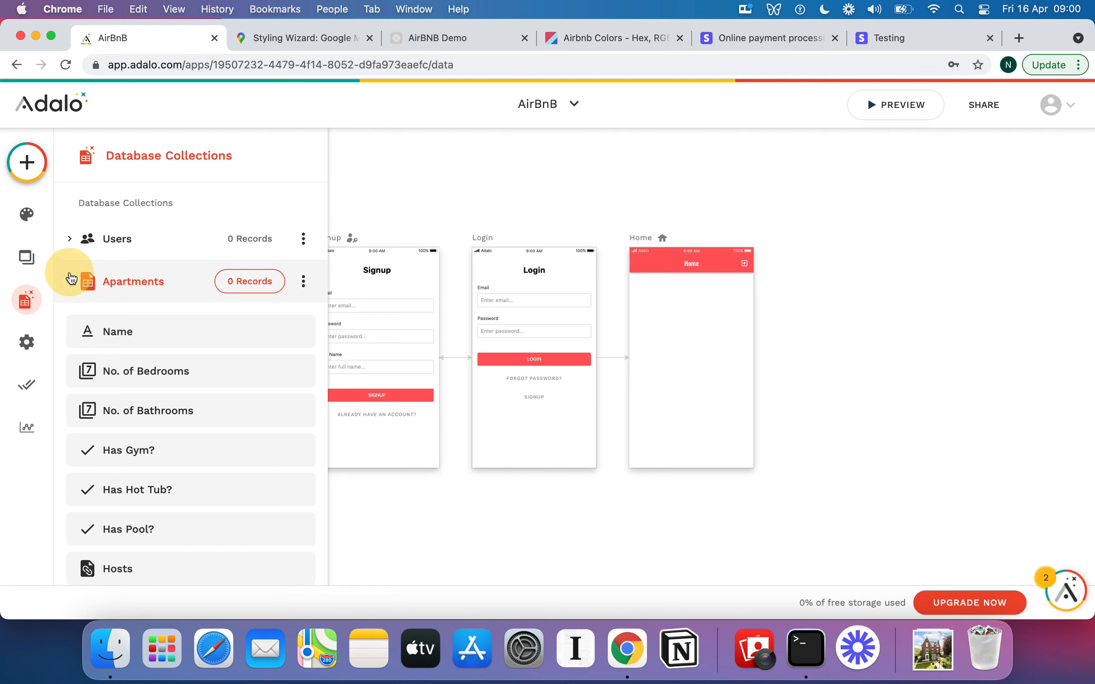
pyautogui.click(70, 284)
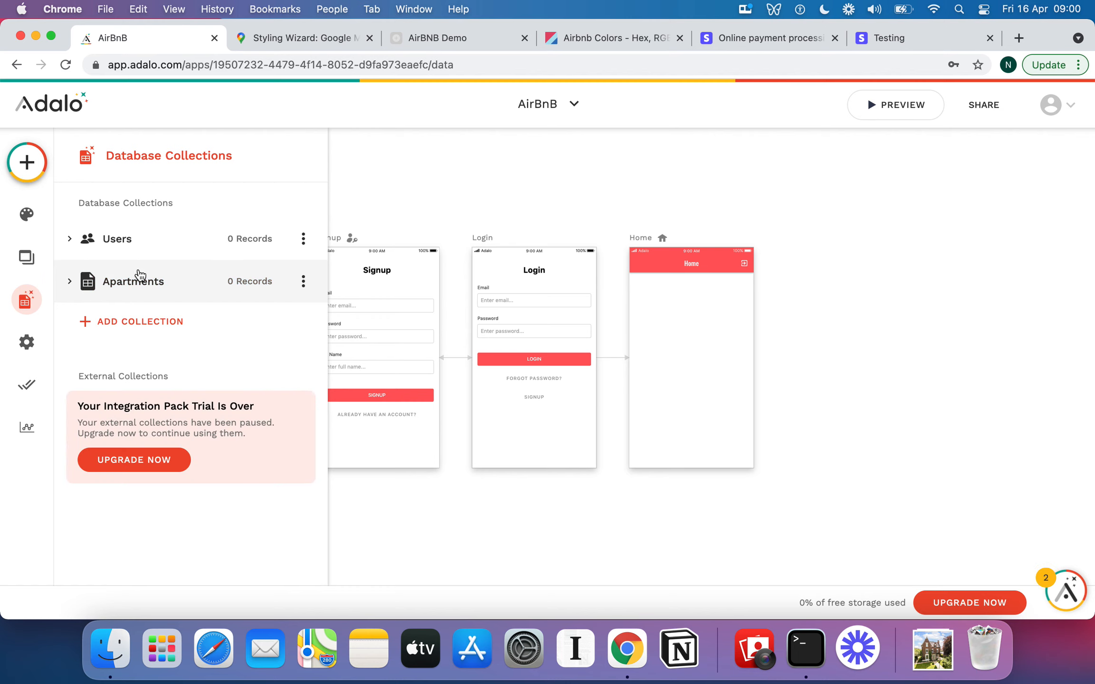
pyautogui.click(165, 320)
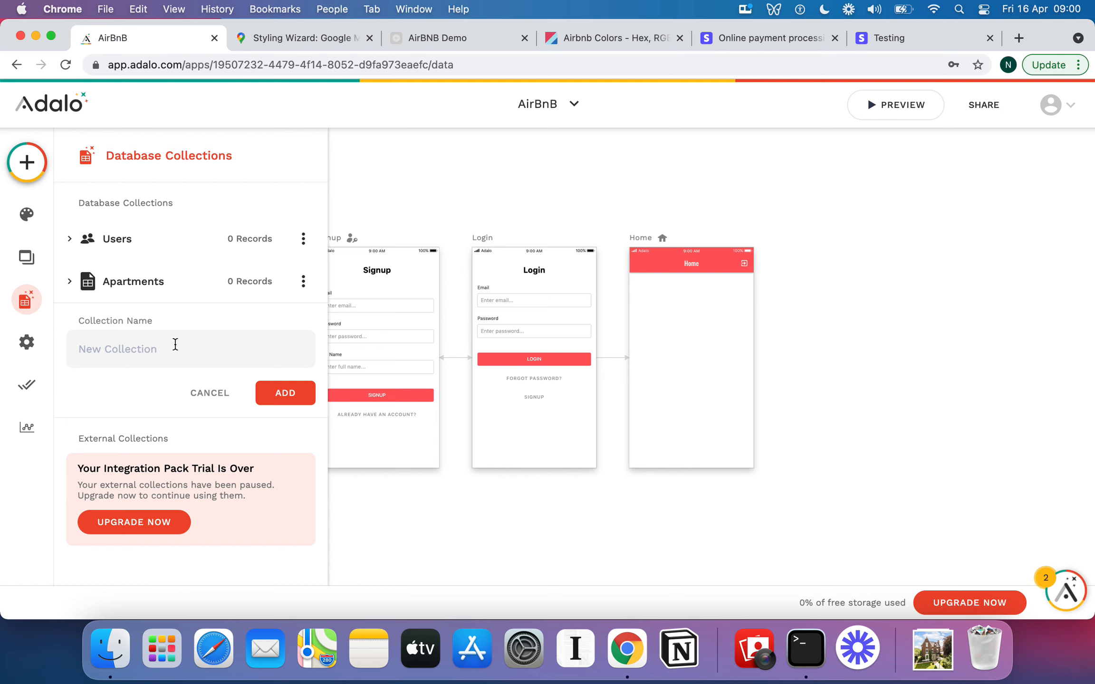
pyautogui.click(176, 344)
pyautogui.write('Stays')
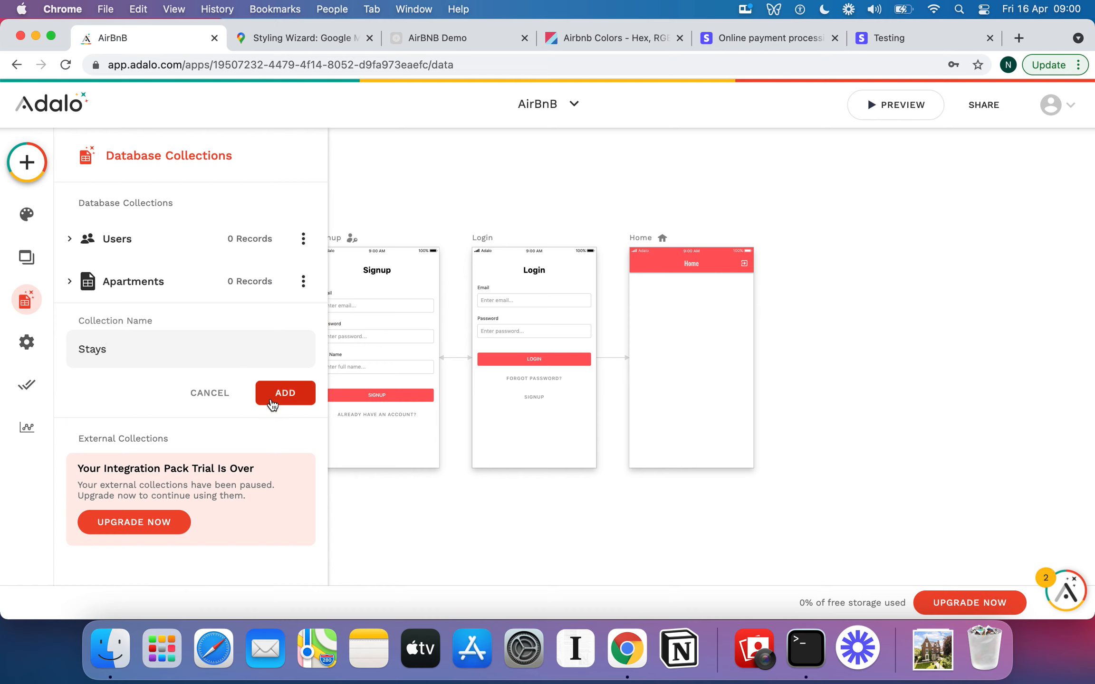
pyautogui.click(272, 405)
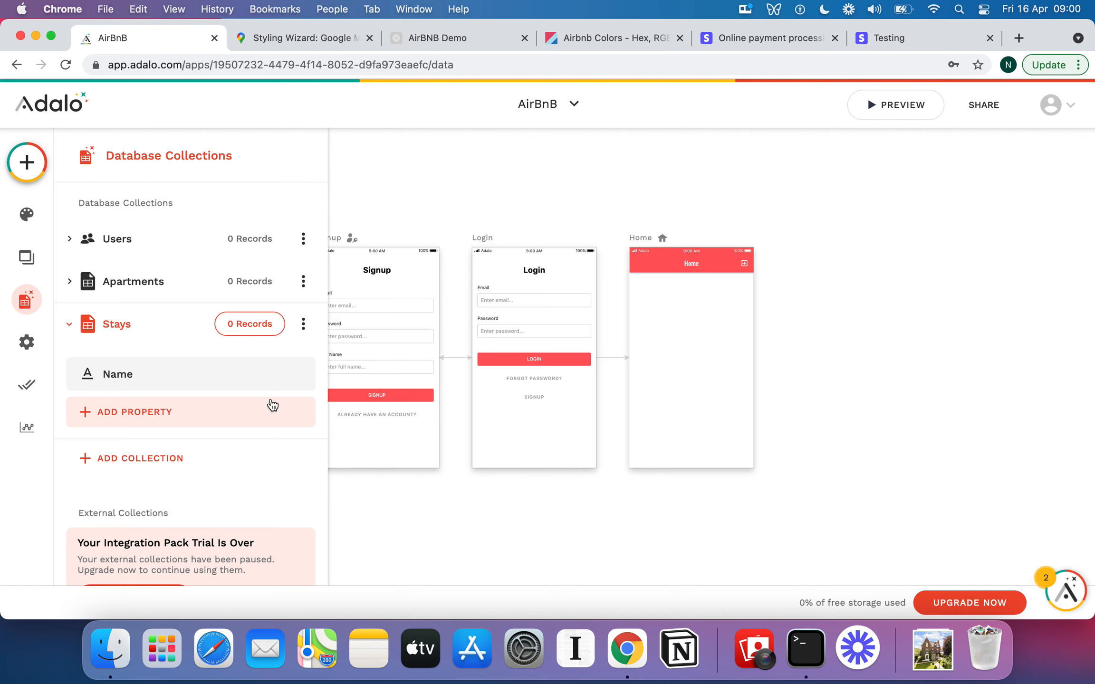
# Add a Date property named Beginning Date to the Stays collection.
pyautogui.click(175, 411)
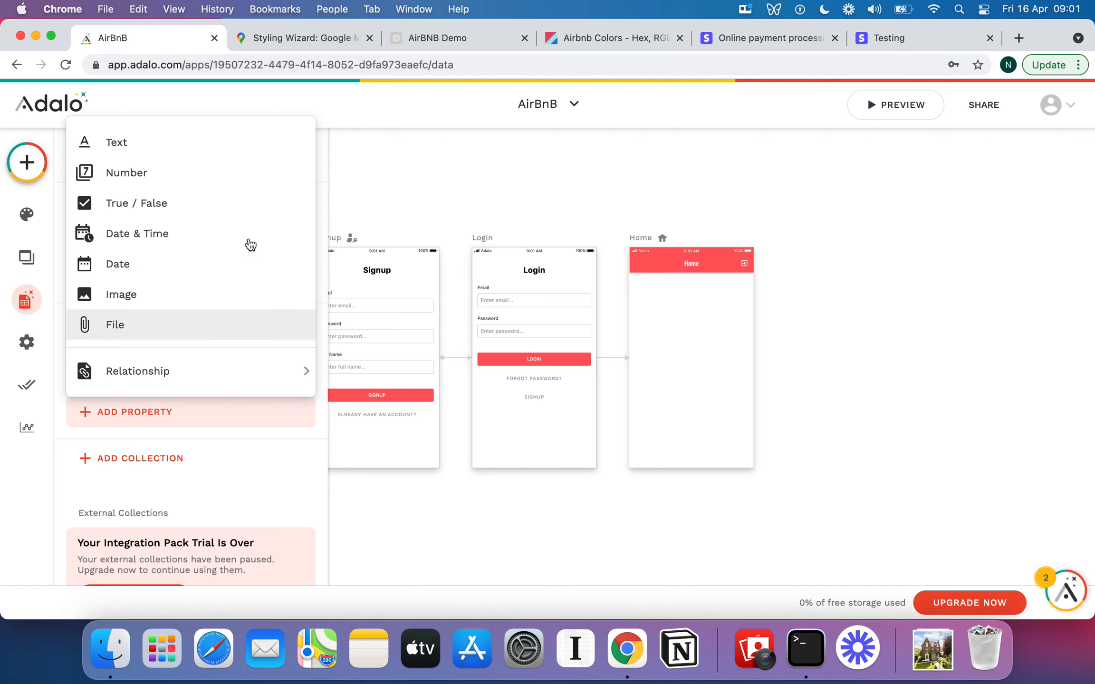
pyautogui.click(193, 265)
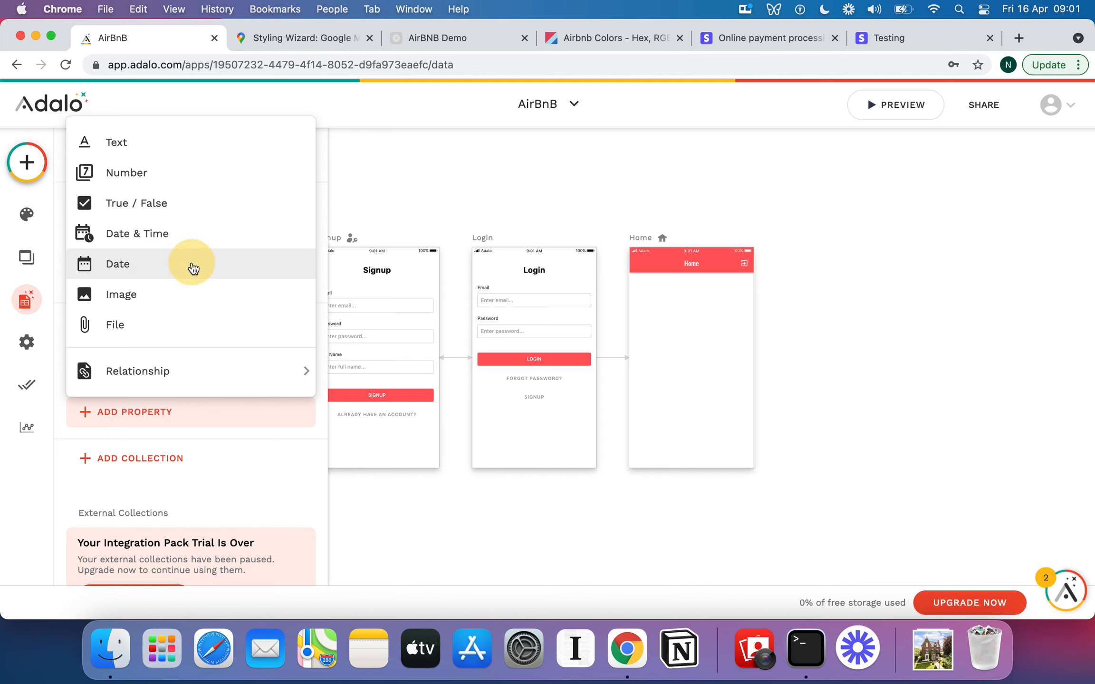
pyautogui.click(159, 540)
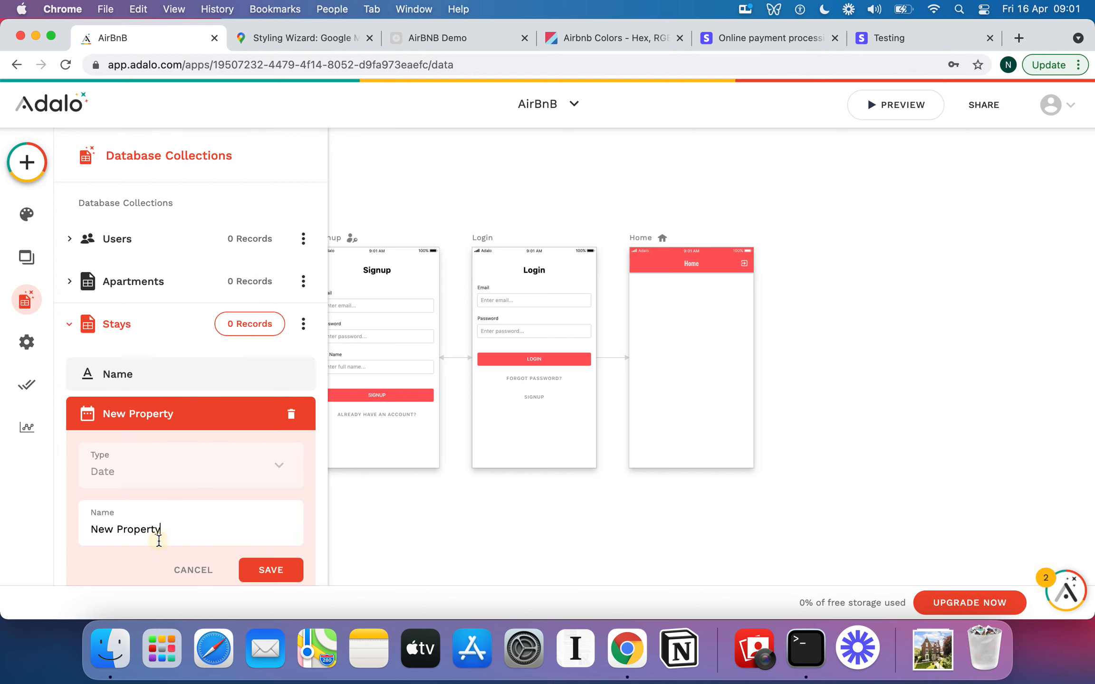
pyautogui.press('super+a')
pyautogui.write('Beginning Date')
pyautogui.click(271, 570)
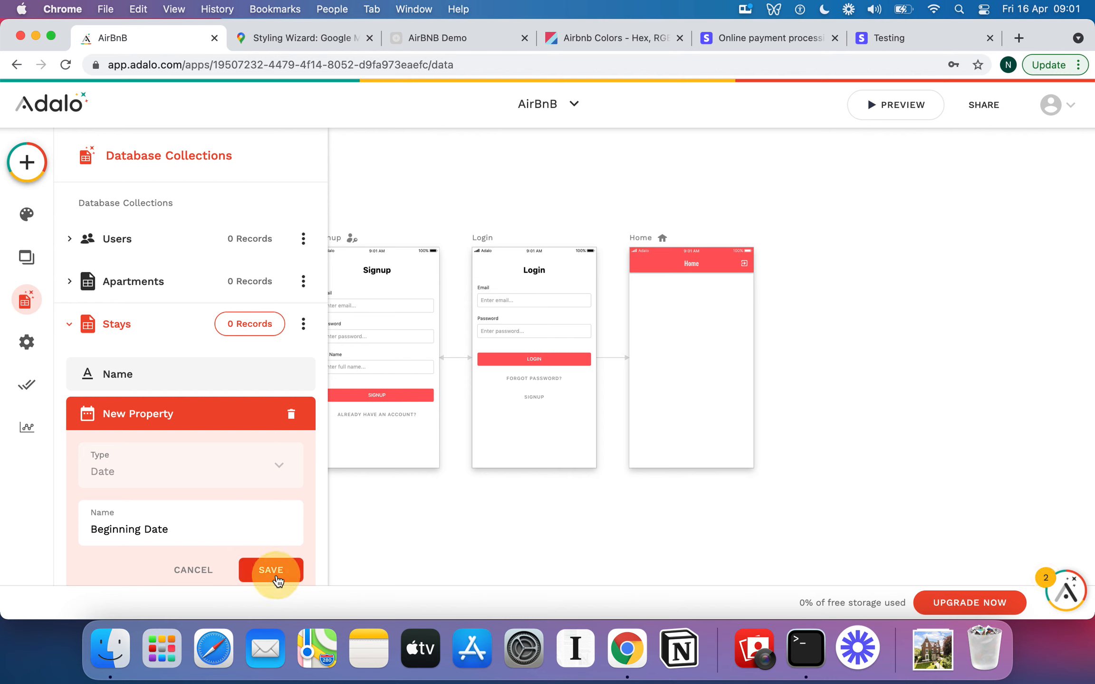
# Add a Date property named End Date to the Stays collection.
pyautogui.scroll(-5, 234, 376)
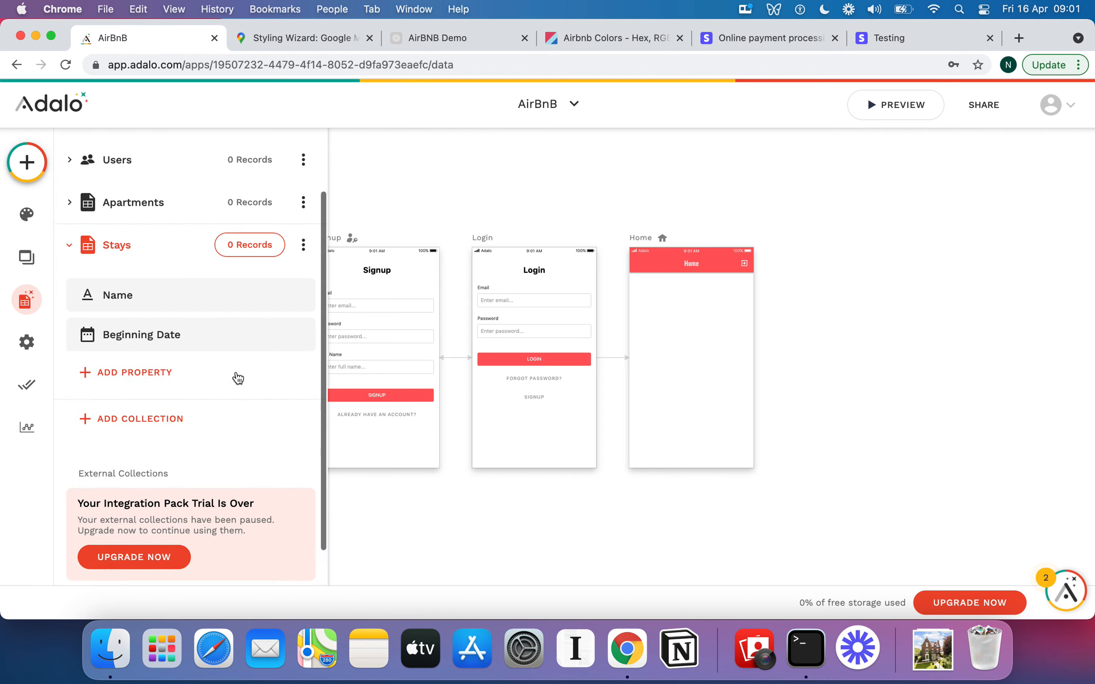
pyautogui.click(138, 359)
pyautogui.click(169, 251)
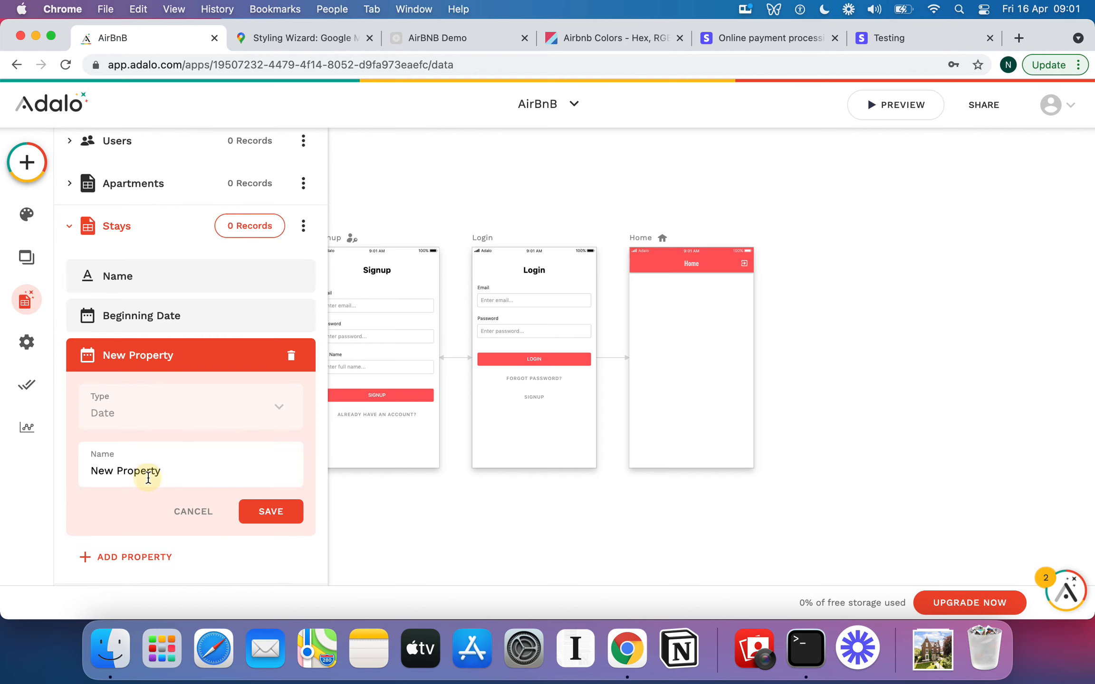
pyautogui.tripleClick(146, 477)
pyautogui.write('End Date')
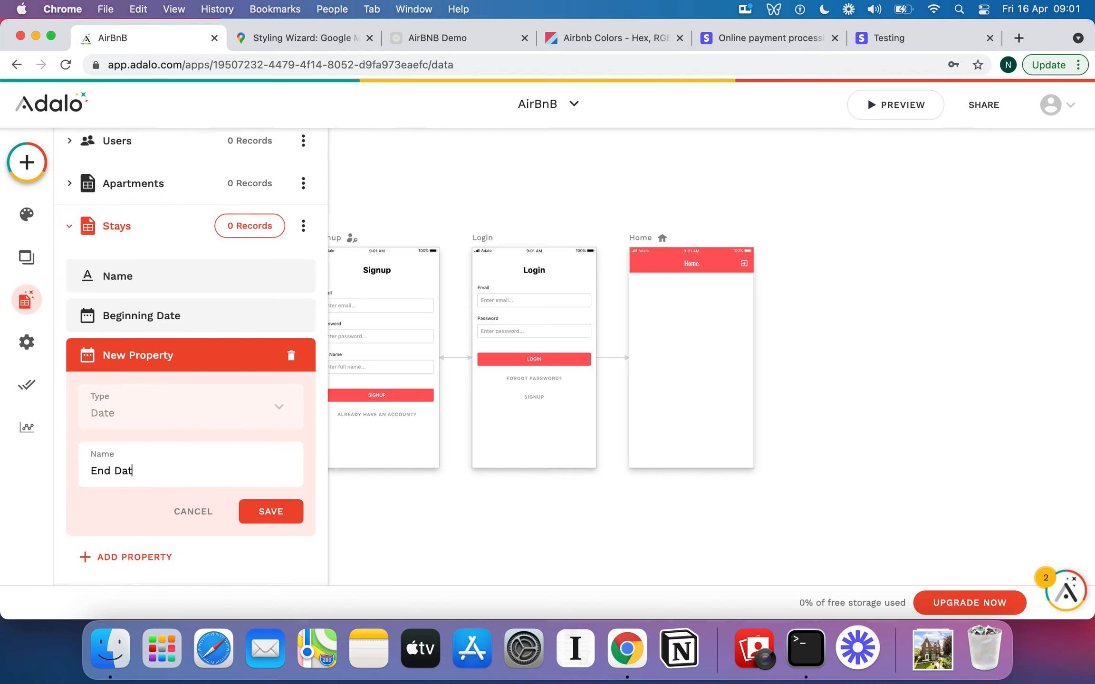
pyautogui.click(267, 513)
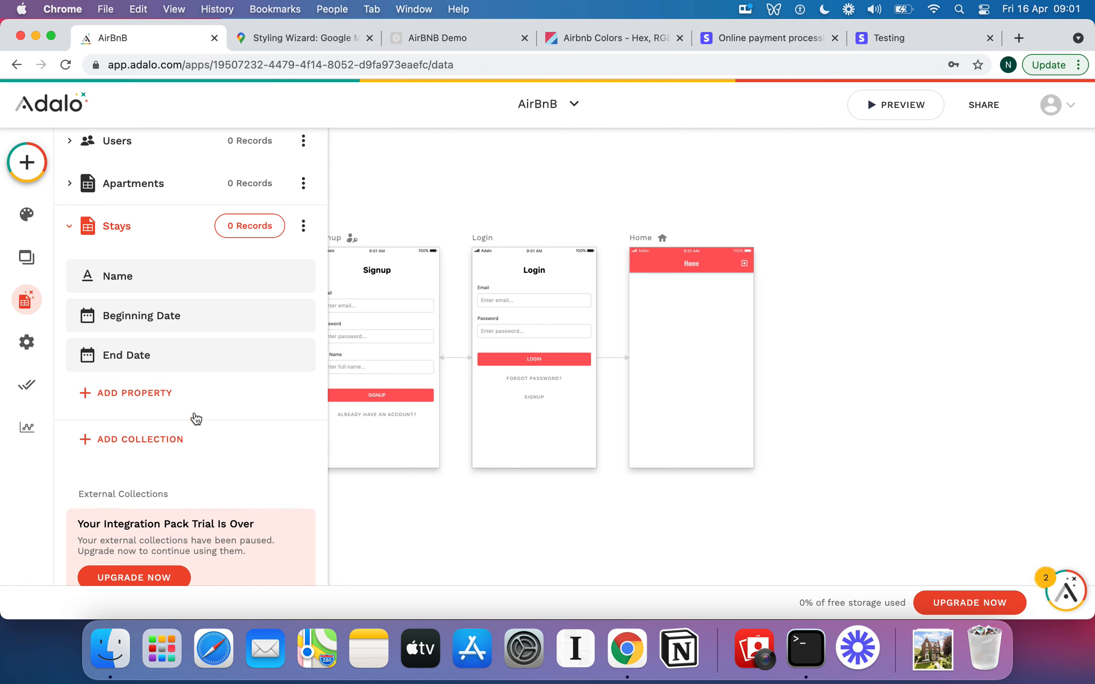
# Add a relationship property to Users named Guest, where a User can have multiple Stays and a Stay belongs to one User.
pyautogui.click(152, 392)
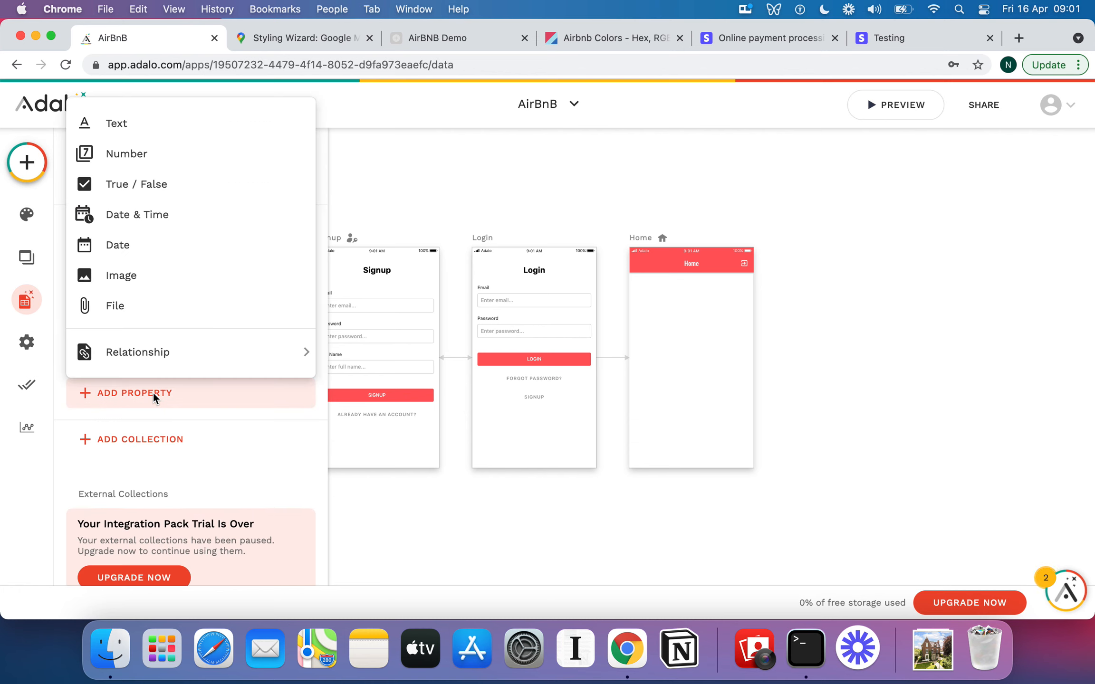
pyautogui.moveTo(182, 349)
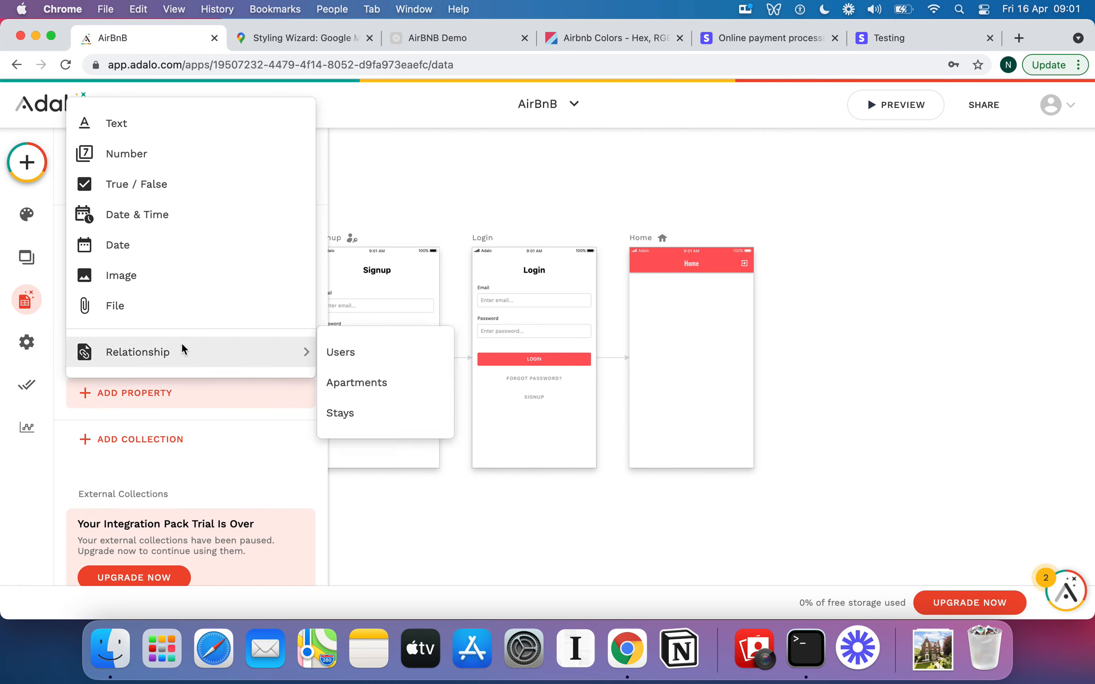
pyautogui.click(342, 354)
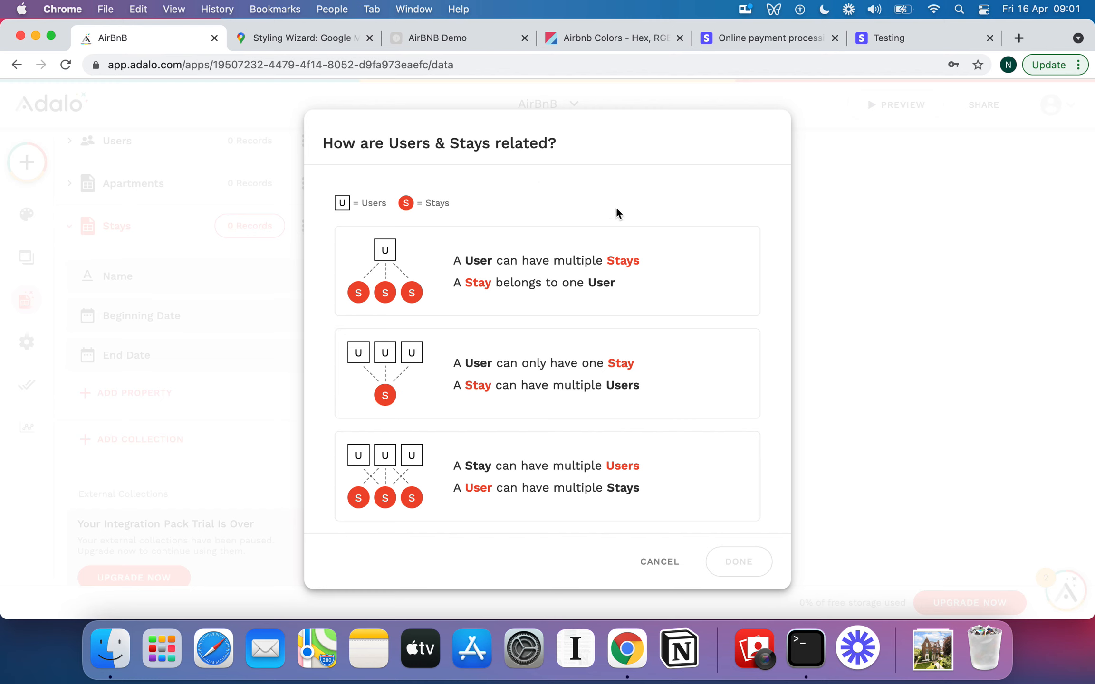
pyautogui.click(590, 273)
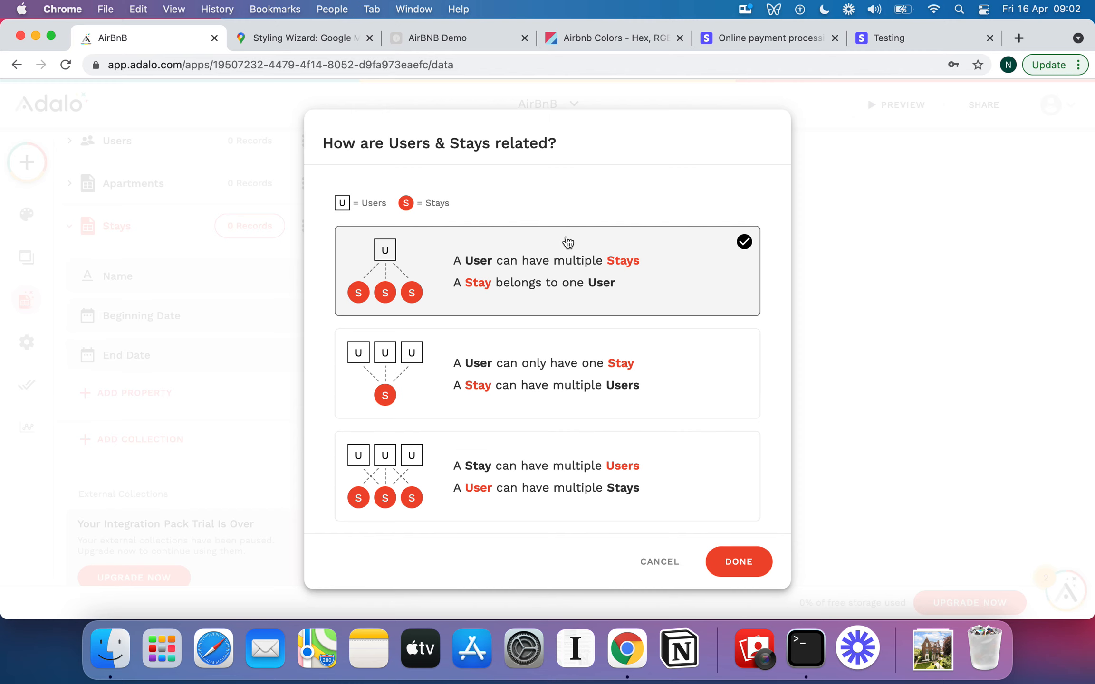
pyautogui.click(602, 477)
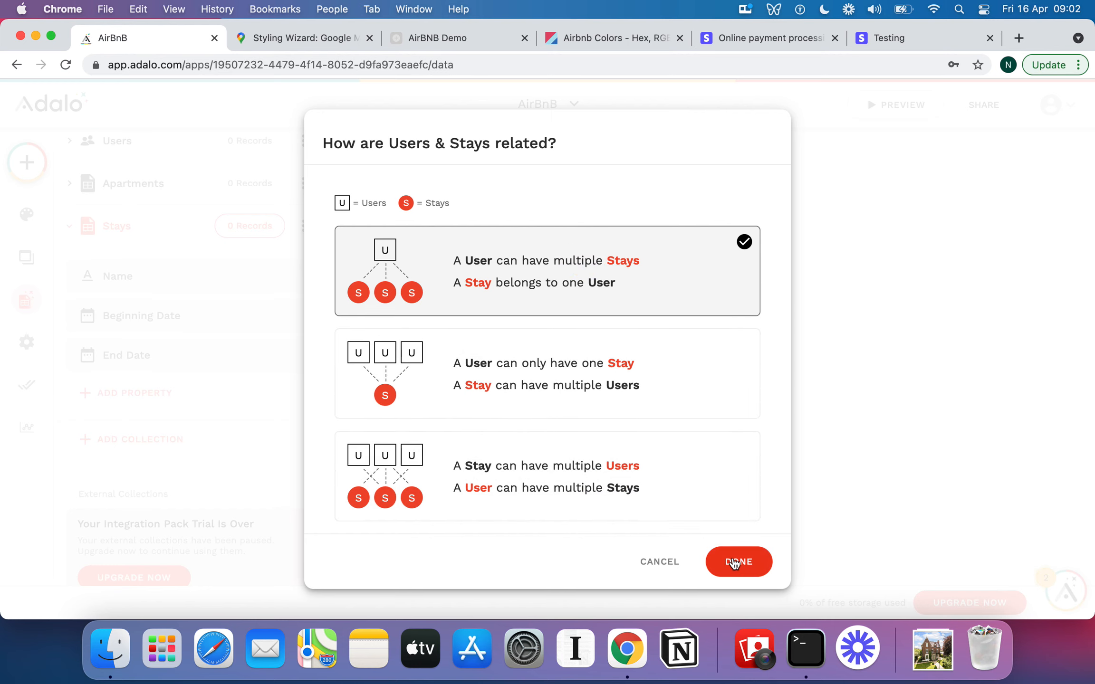
pyautogui.click(732, 562)
pyautogui.doubleClick(168, 512)
pyautogui.write('Gues')
pyautogui.click(269, 550)
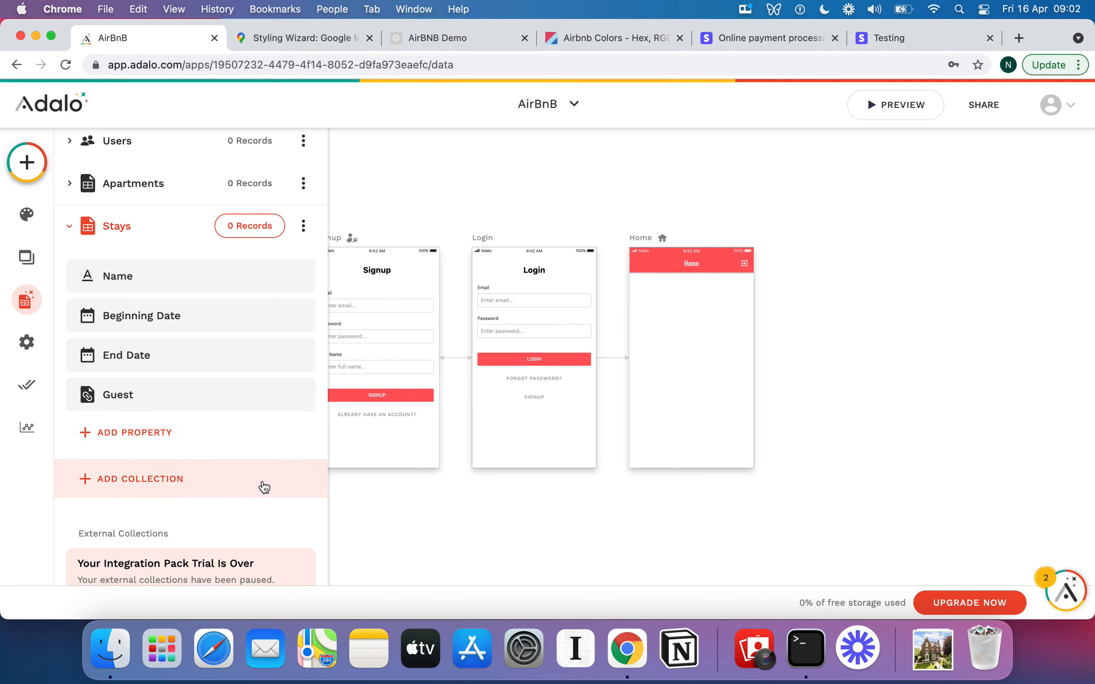
# Open the Users collection and inspect its Stays relationship property.
pyautogui.scroll(3, 185, 354)
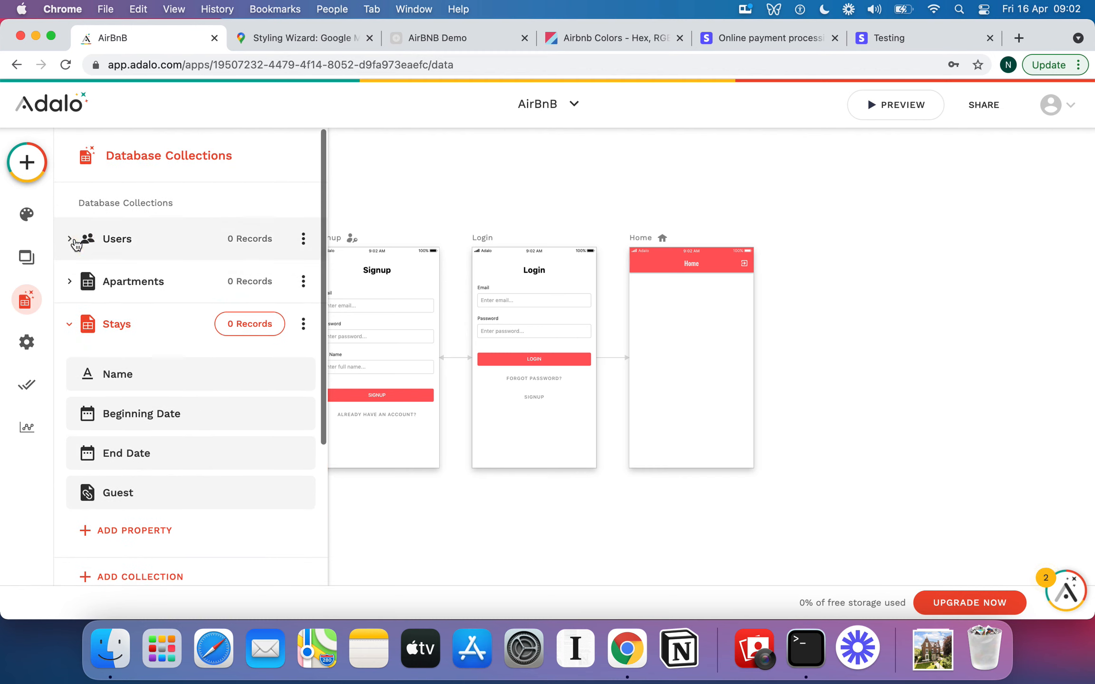
pyautogui.click(76, 242)
pyautogui.scroll(-3, 197, 347)
pyautogui.click(130, 455)
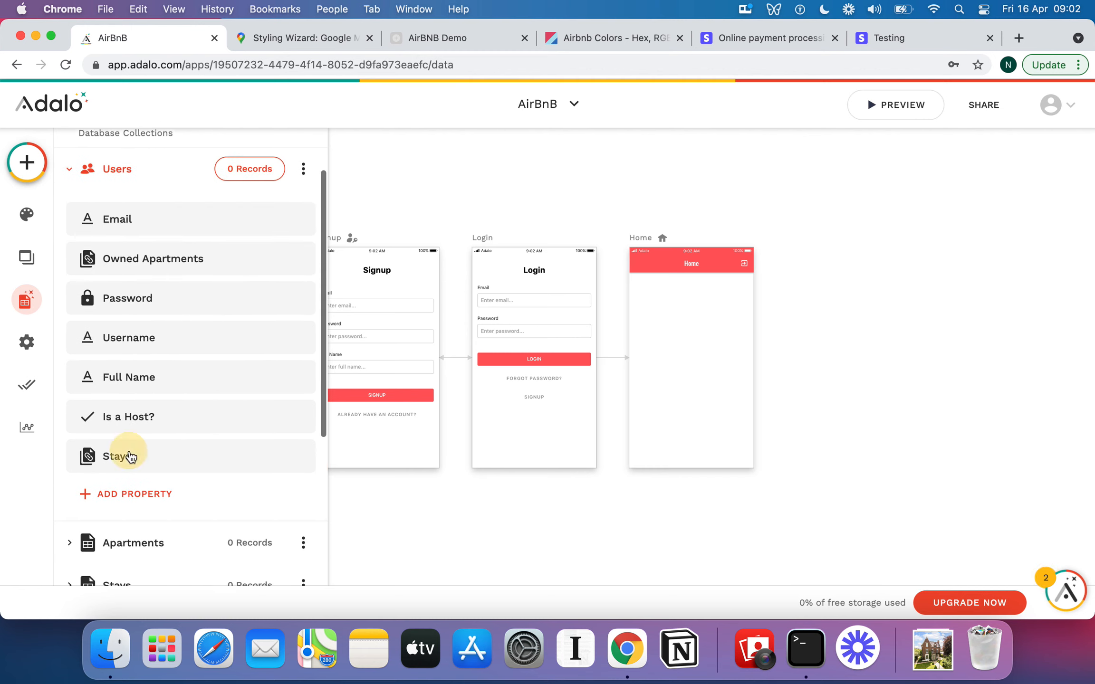
pyautogui.scroll(-3, 188, 472)
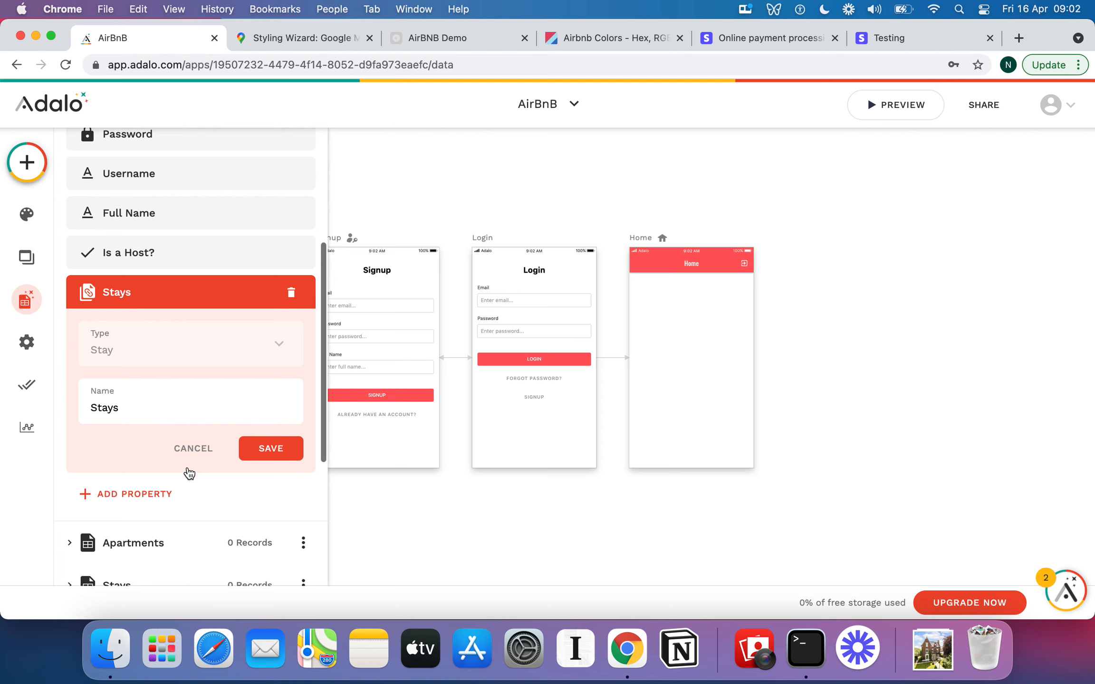
pyautogui.doubleClick(138, 412)
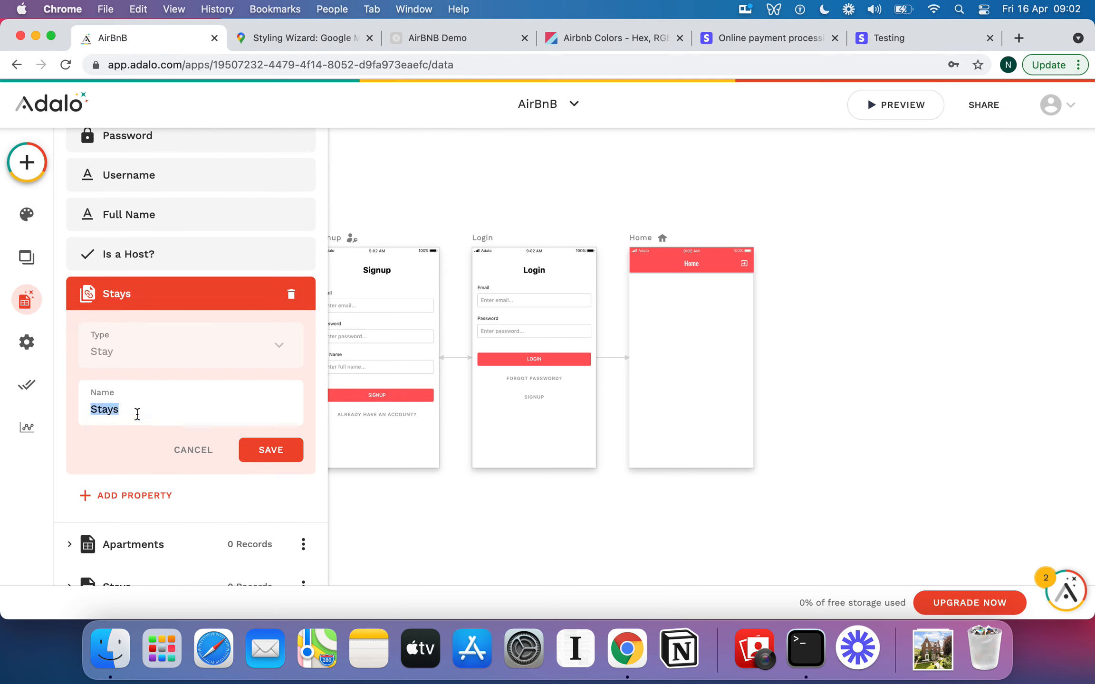
pyautogui.scroll(1, 137, 413)
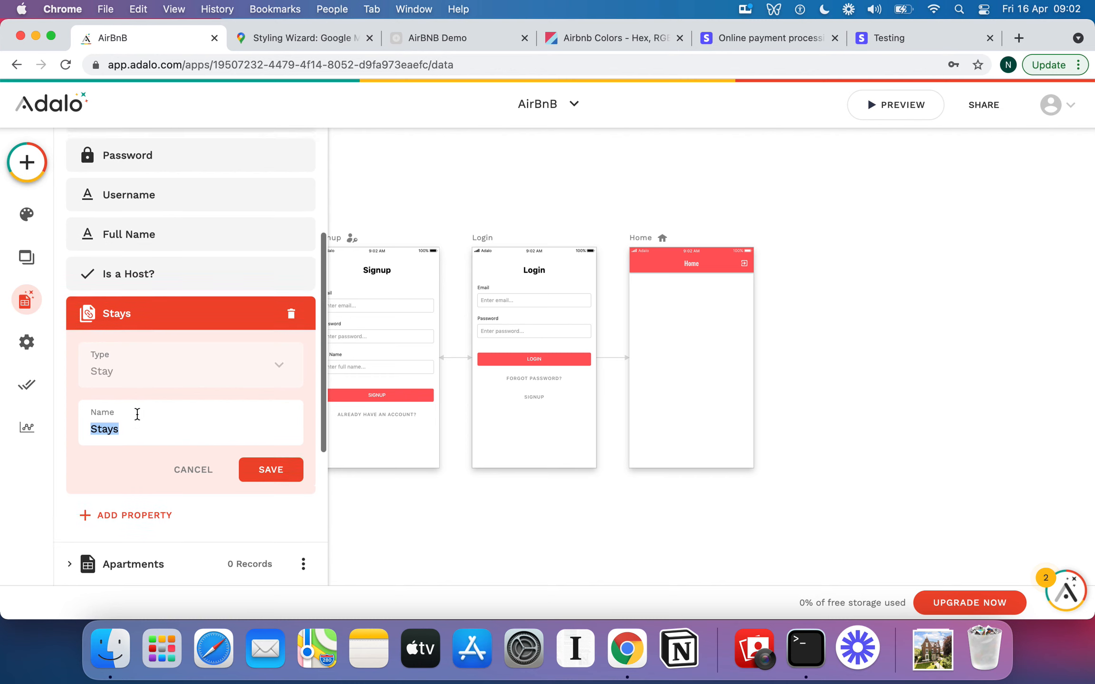
pyautogui.click(267, 476)
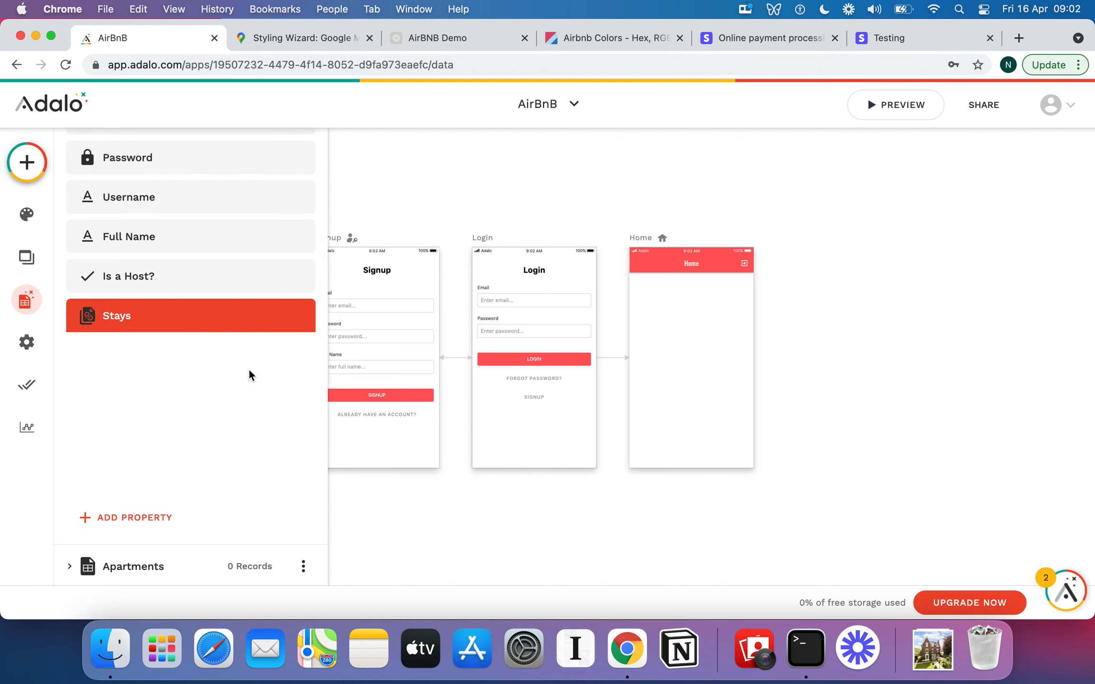
pyautogui.scroll(1, 247, 348)
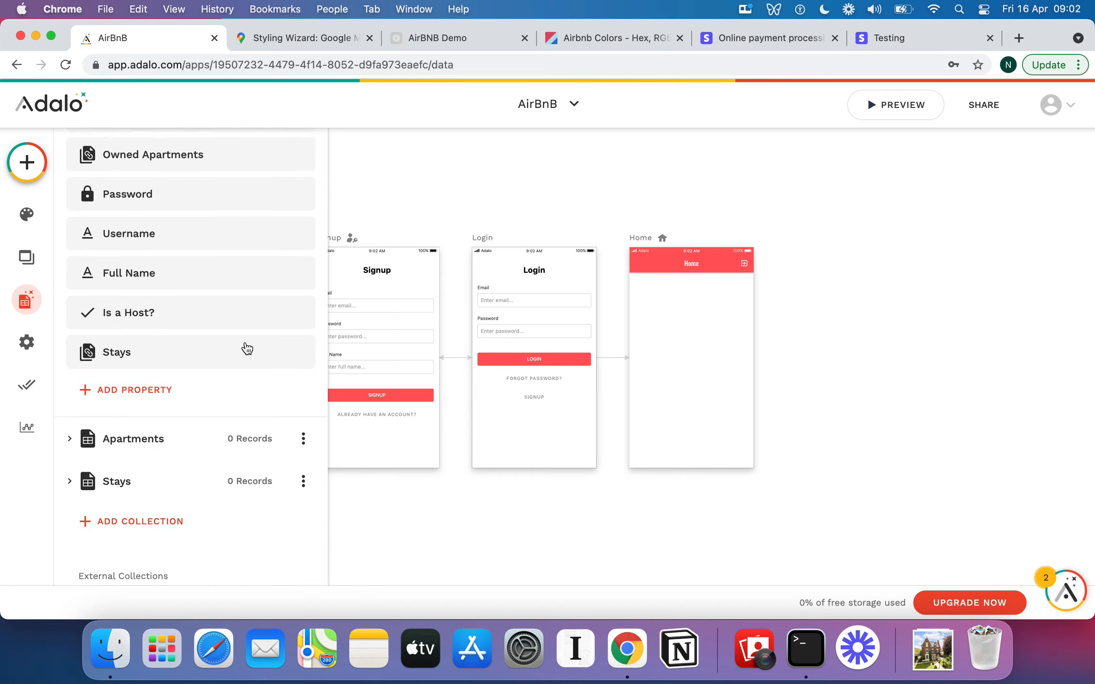
# Add a Number property named No. of Days to the Stays collection.
pyautogui.scroll(2, 247, 348)
pyautogui.scroll(-3, 246, 348)
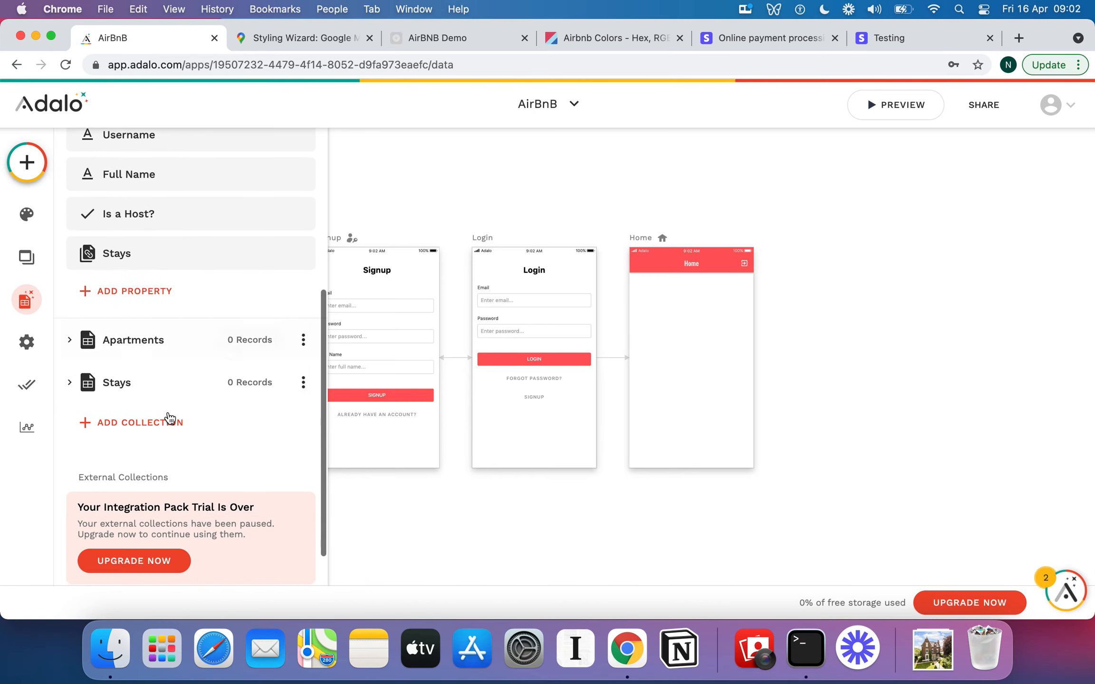
pyautogui.click(82, 383)
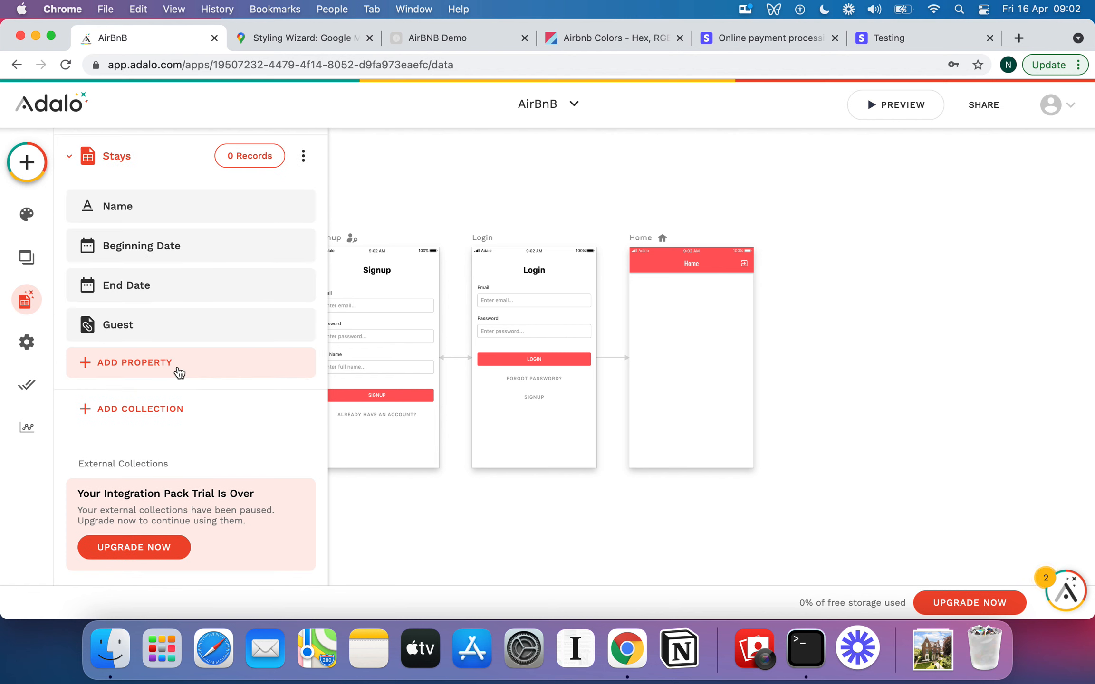
pyautogui.click(178, 366)
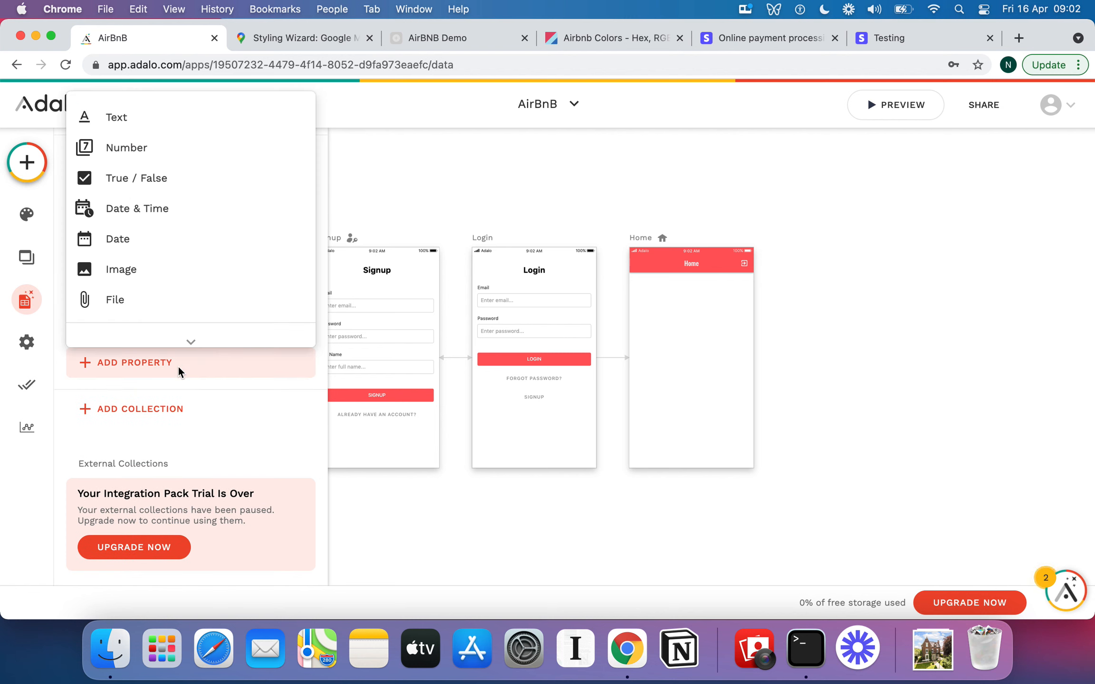
pyautogui.click(184, 162)
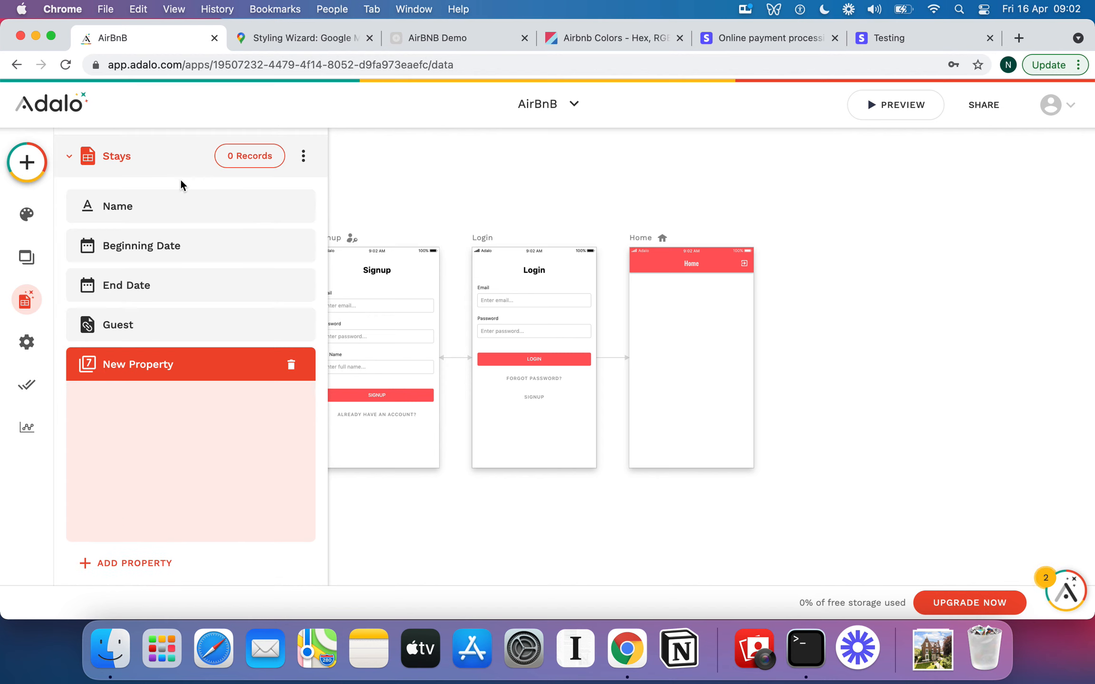
pyautogui.click(154, 480)
pyautogui.tripleClick(154, 480)
pyautogui.write('No')
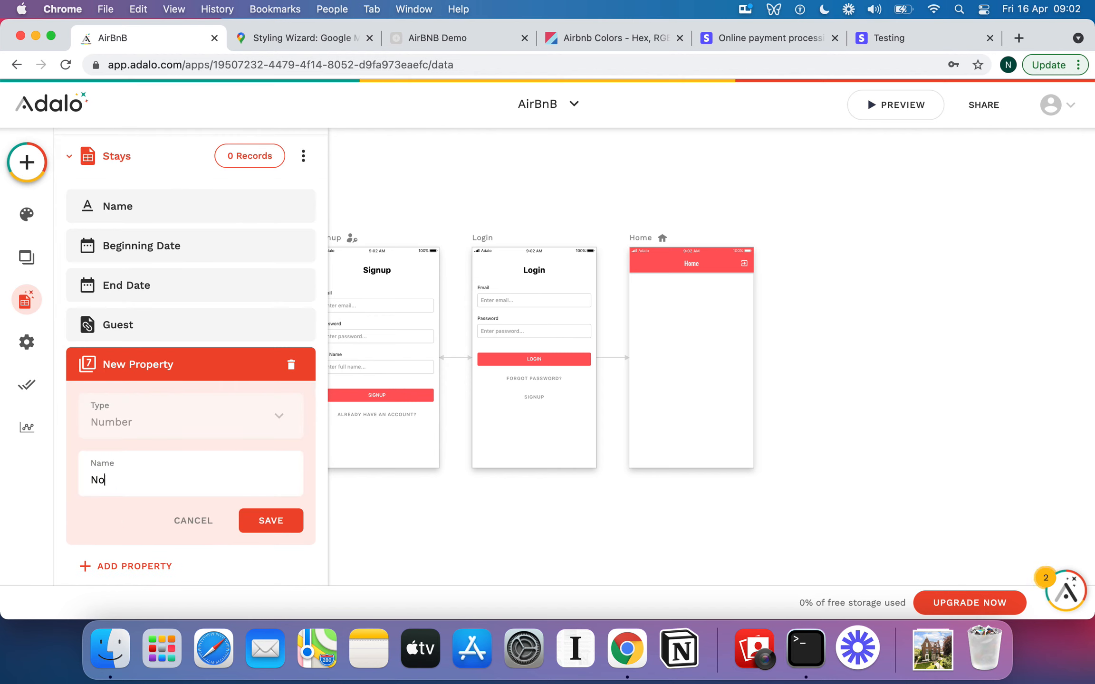
pyautogui.write('. of Days')
pyautogui.click(265, 520)
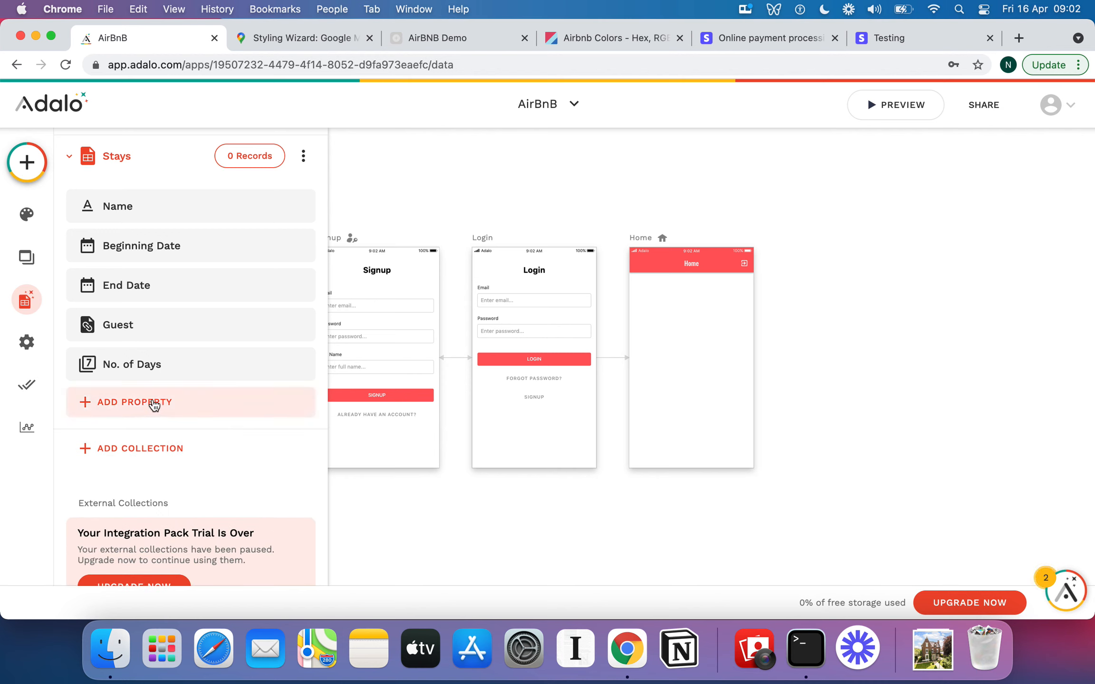
# Add a True / False property named Is Confirmed? to the Stays collection.
pyautogui.click(153, 402)
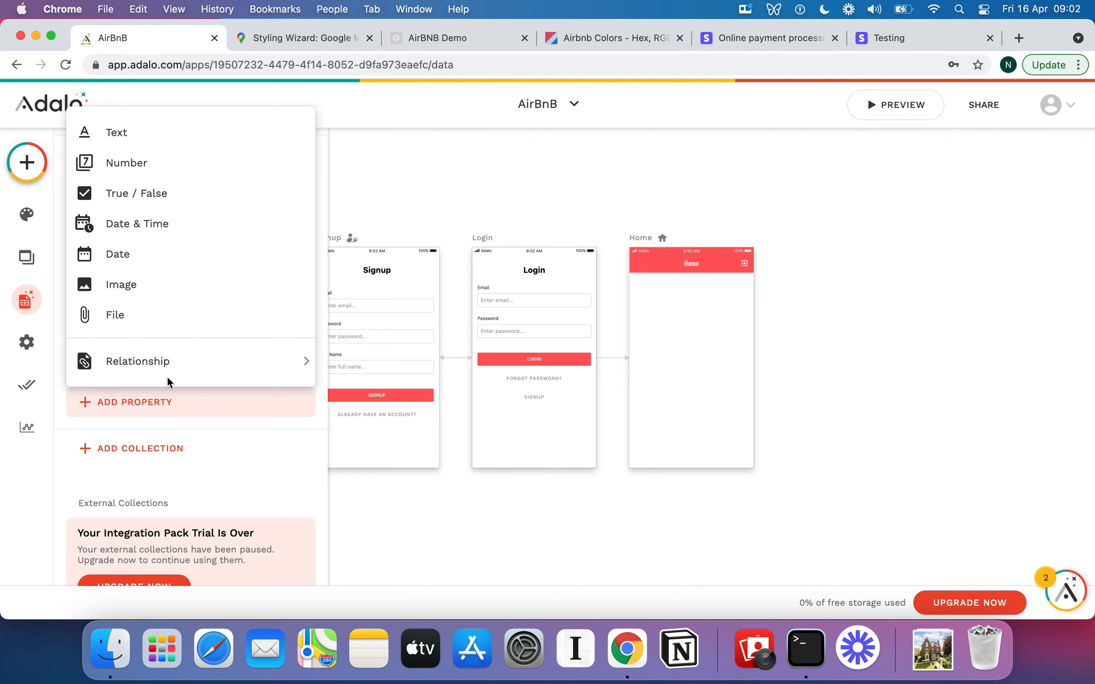
pyautogui.moveTo(180, 371)
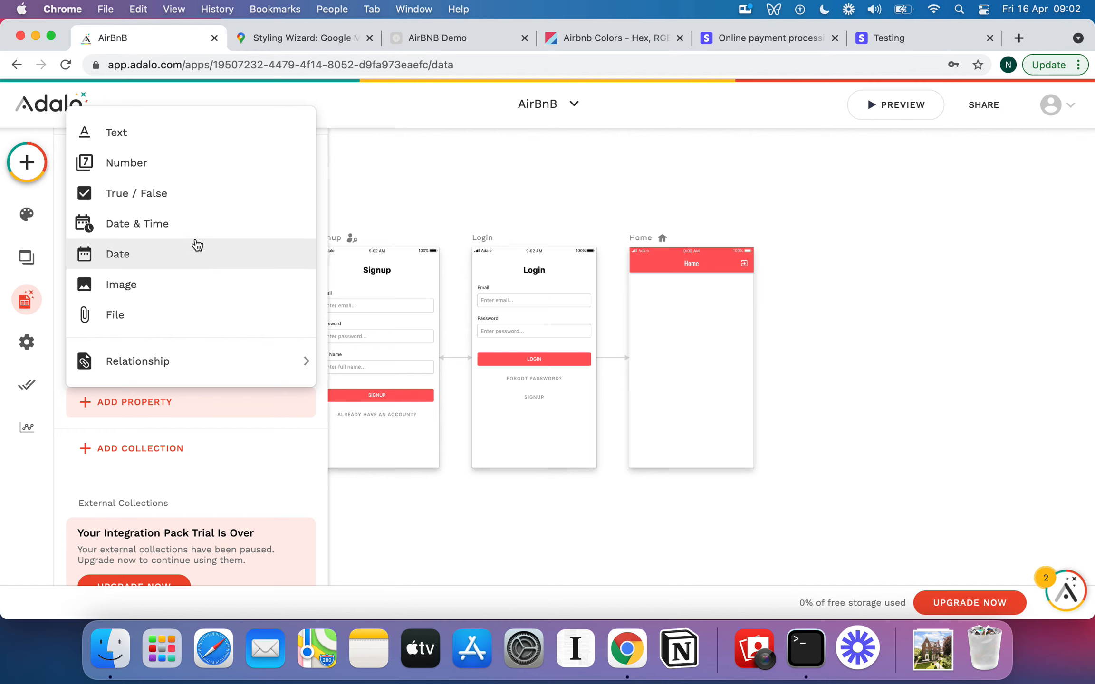
pyautogui.click(168, 193)
pyautogui.tripleClick(143, 512)
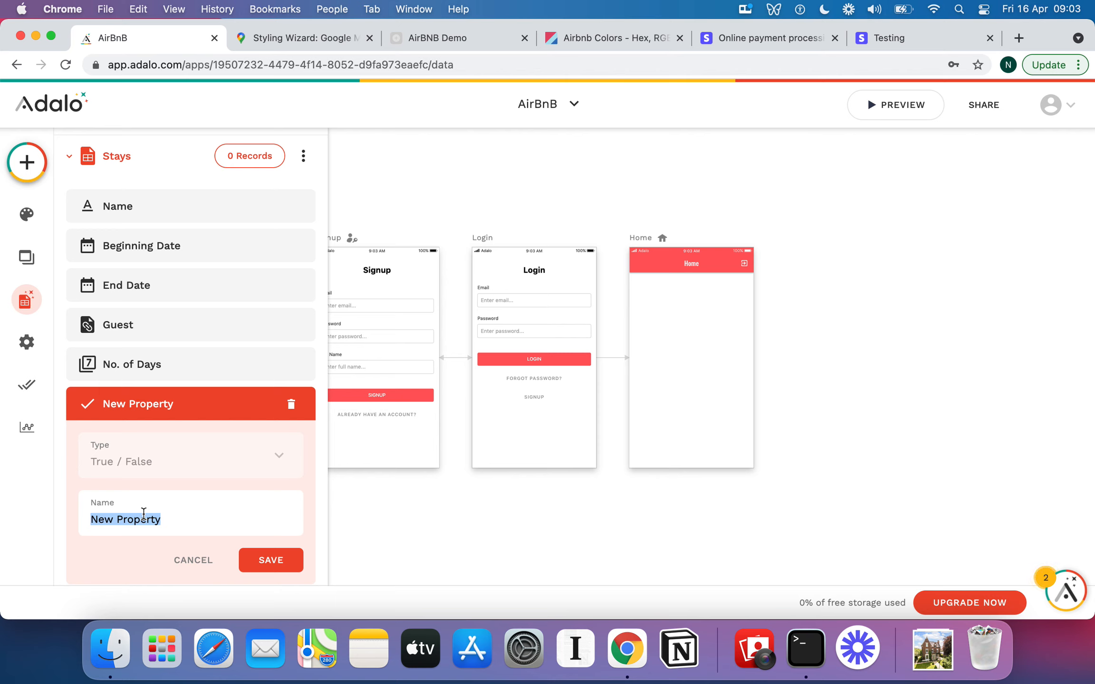
pyautogui.scroll(-1, 143, 514)
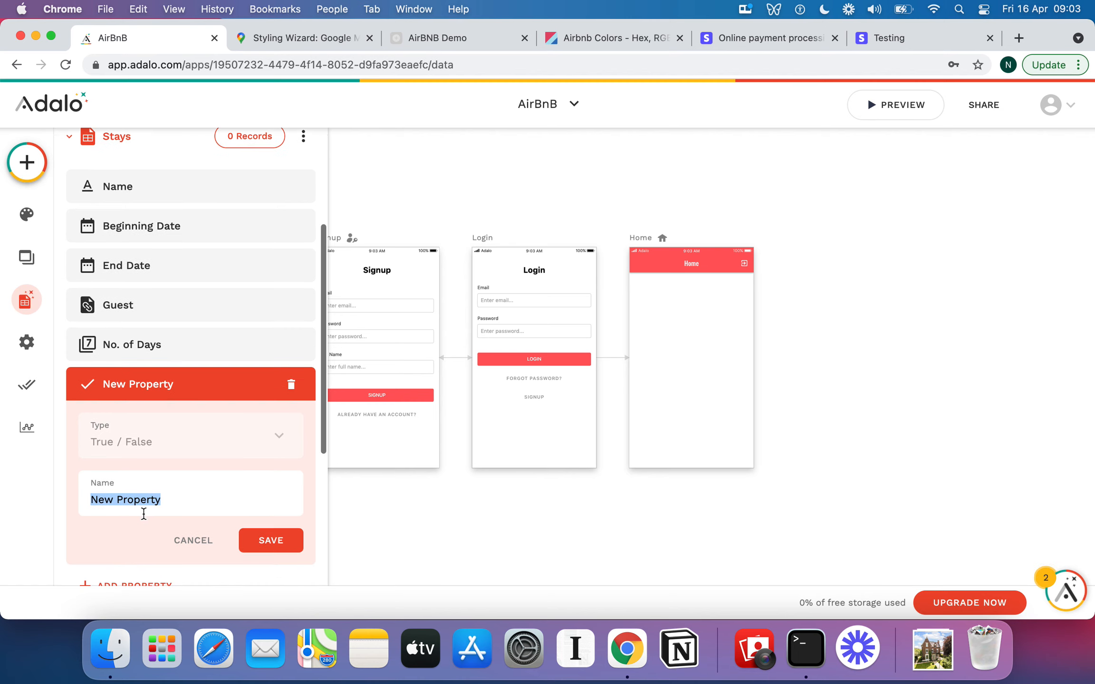
pyautogui.write('Is Confirmed?')
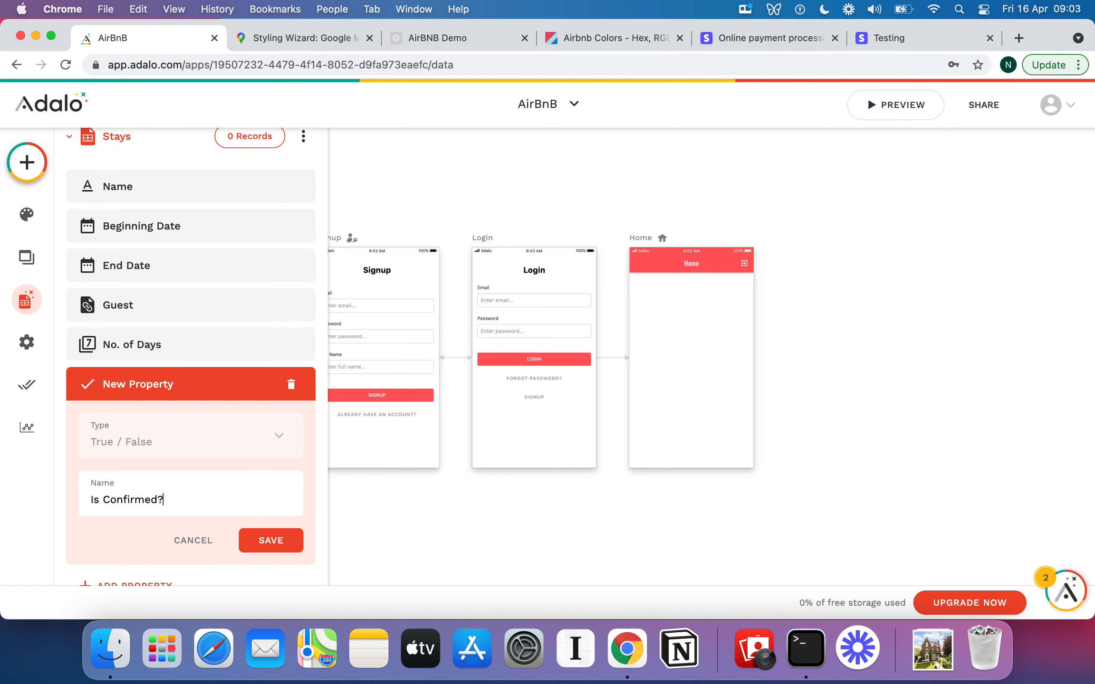
pyautogui.click(290, 539)
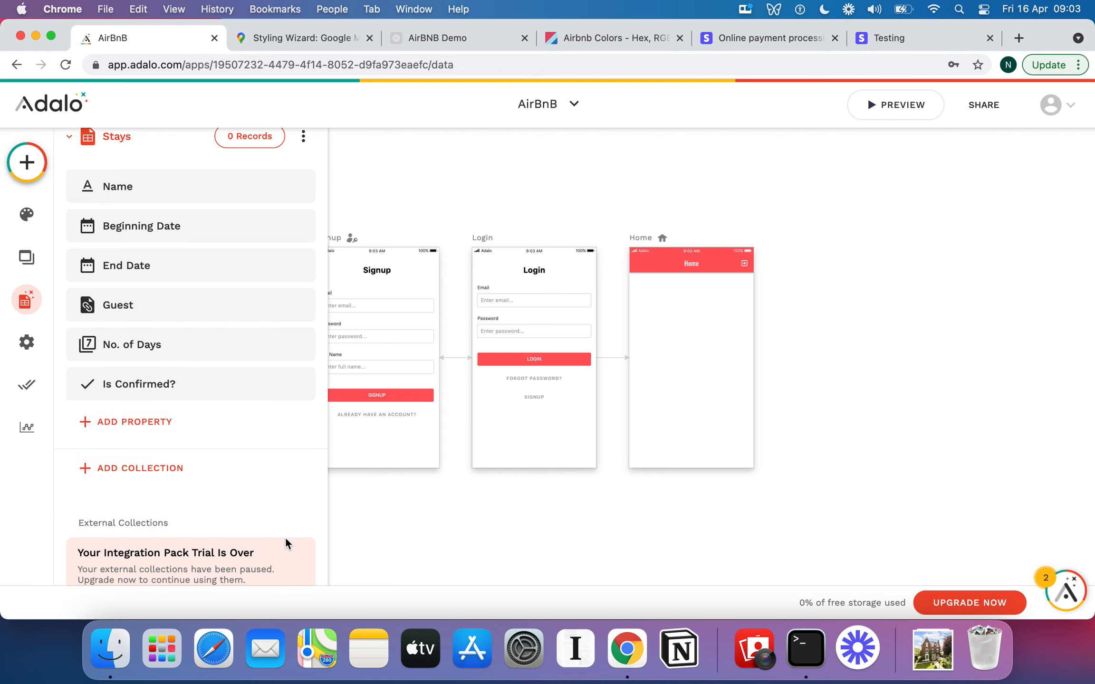
# Add a True / False property named Is Declined? to the Stays collection.
pyautogui.click(139, 421)
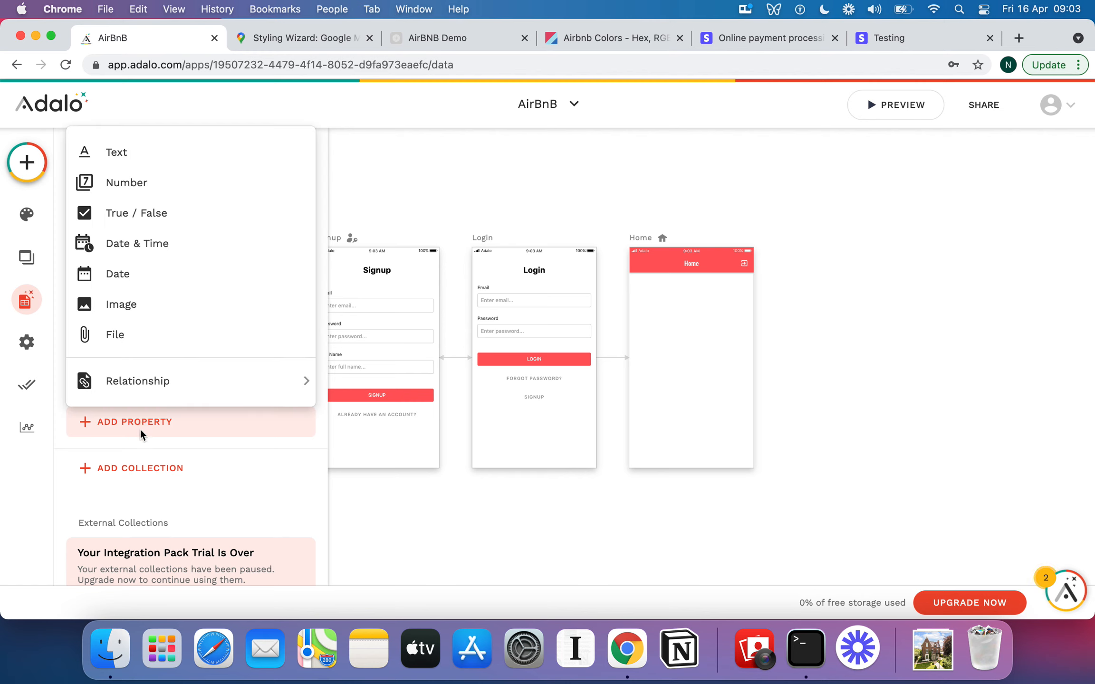
pyautogui.click(156, 214)
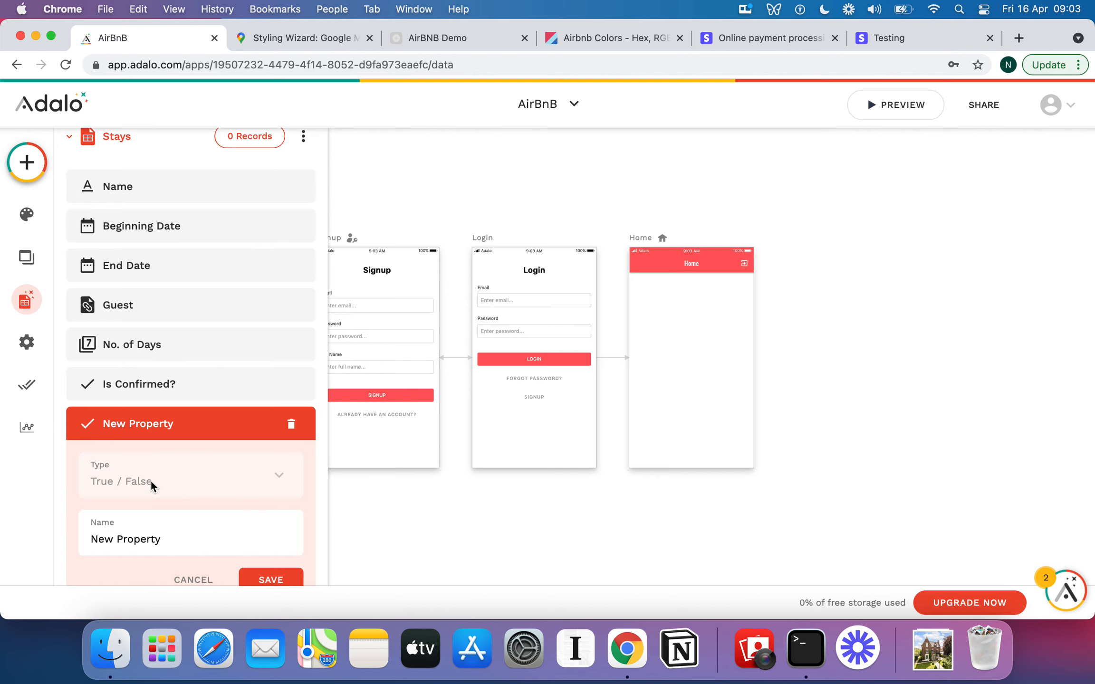
pyautogui.tripleClick(147, 525)
pyautogui.write('Is Declined?')
pyautogui.click(262, 579)
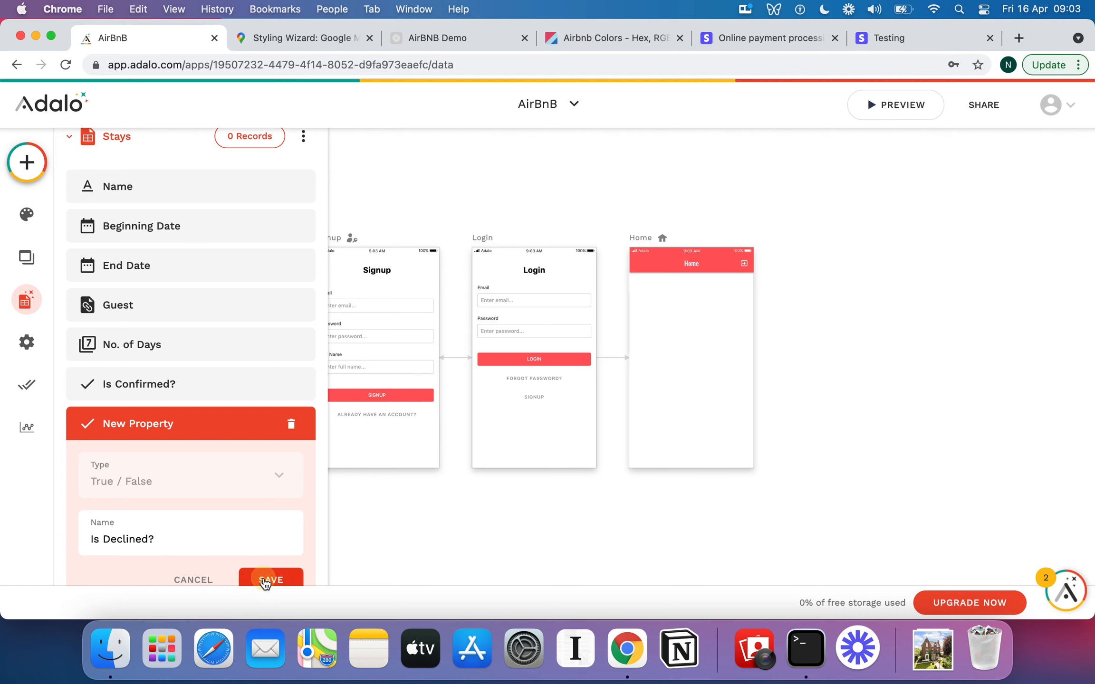
# Review the Is Confirmed? and Is Declined? properties in the Stays collection.
pyautogui.click(180, 386)
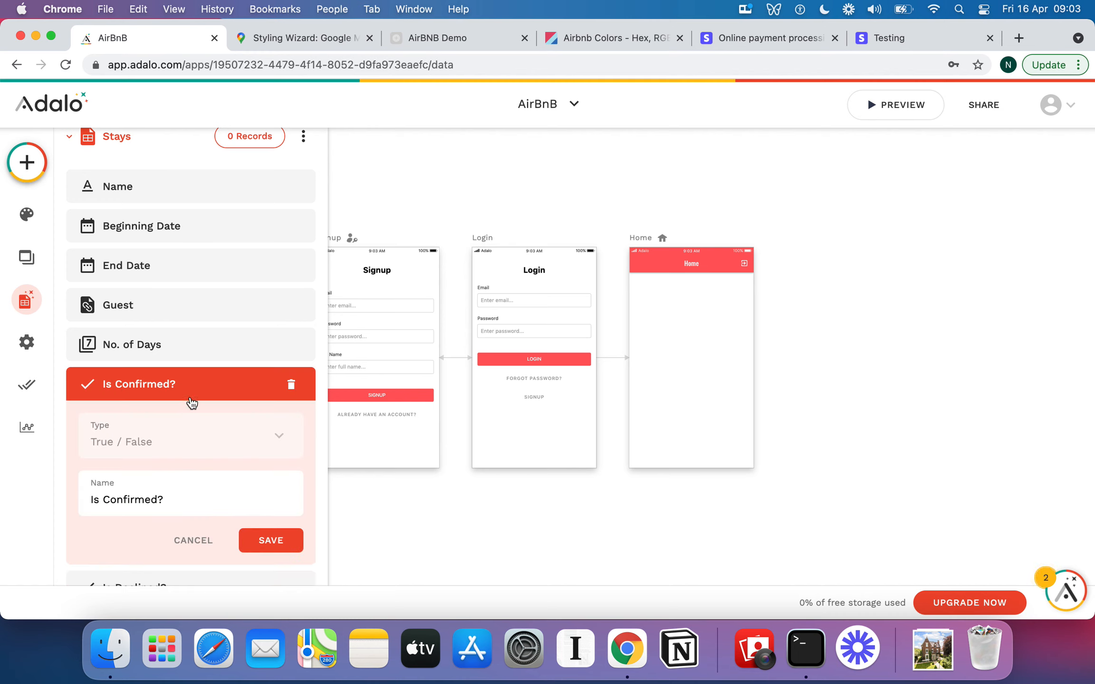
pyautogui.click(197, 389)
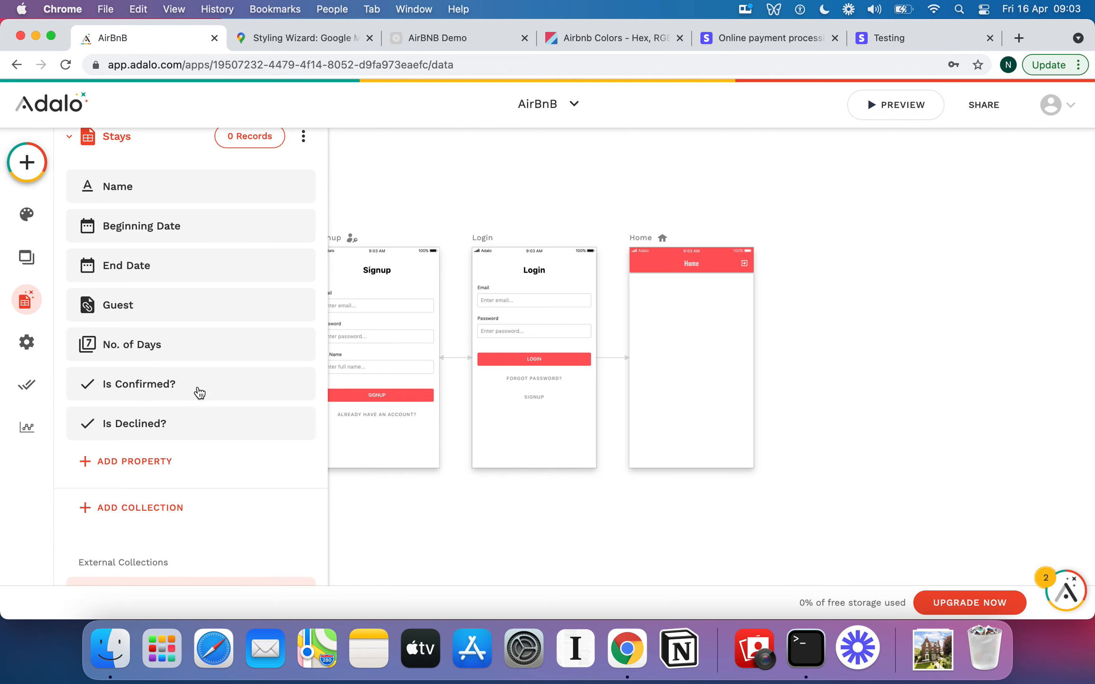
pyautogui.scroll(-1, 203, 399)
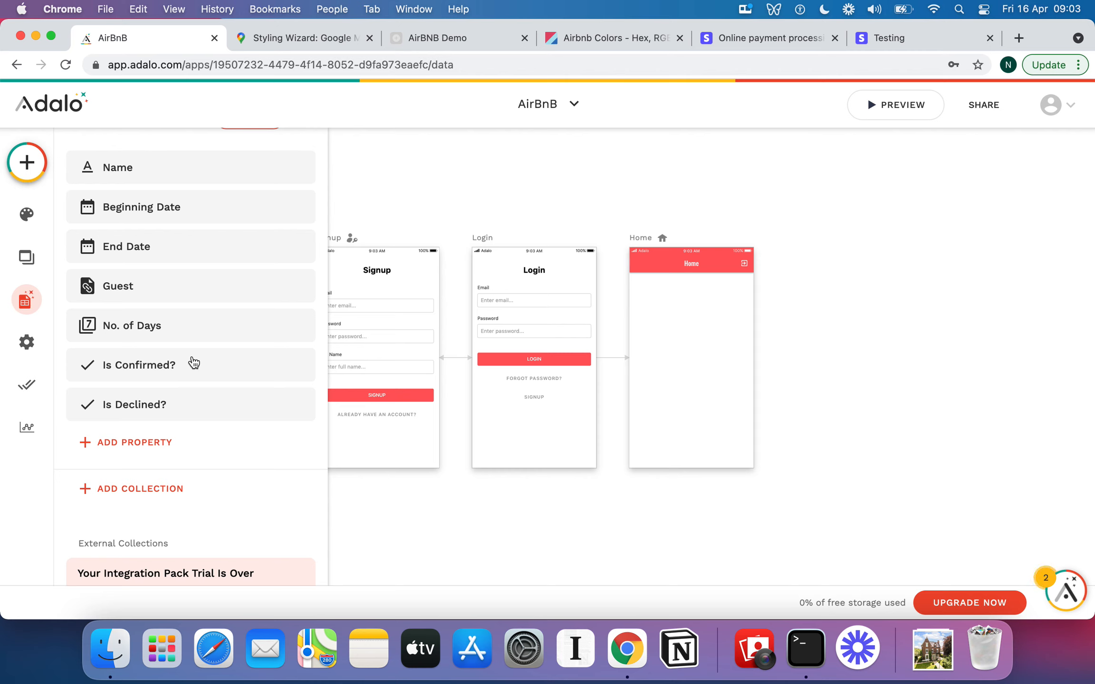
pyautogui.click(159, 363)
pyautogui.scroll(-1, 178, 405)
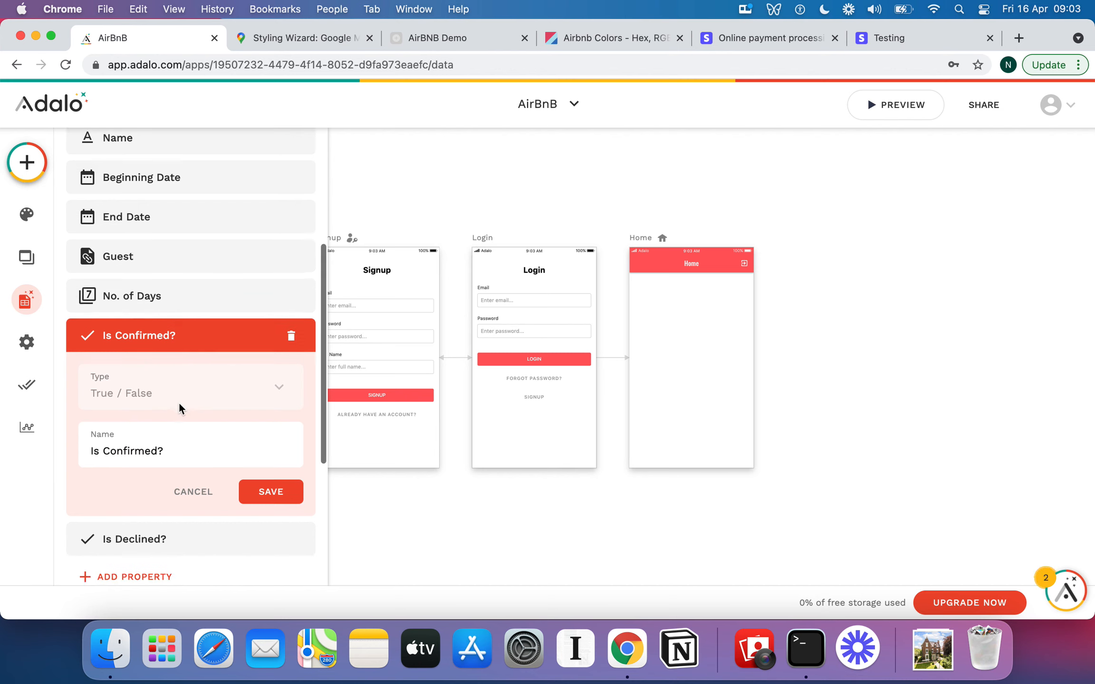
pyautogui.click(191, 335)
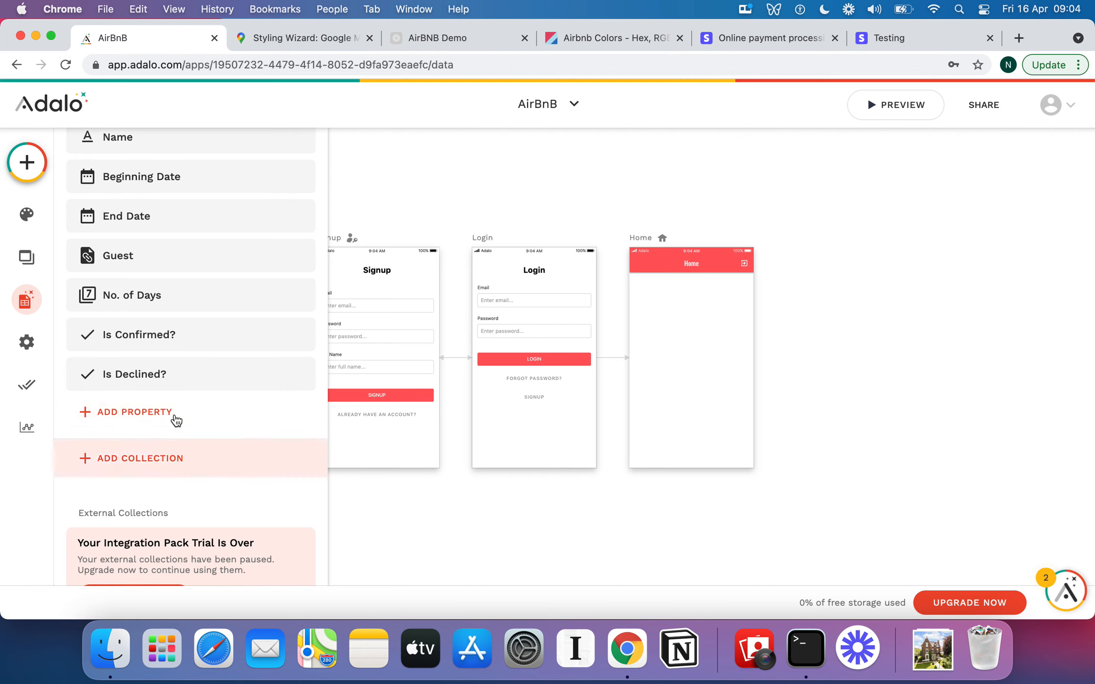
pyautogui.click(163, 375)
pyautogui.click(181, 343)
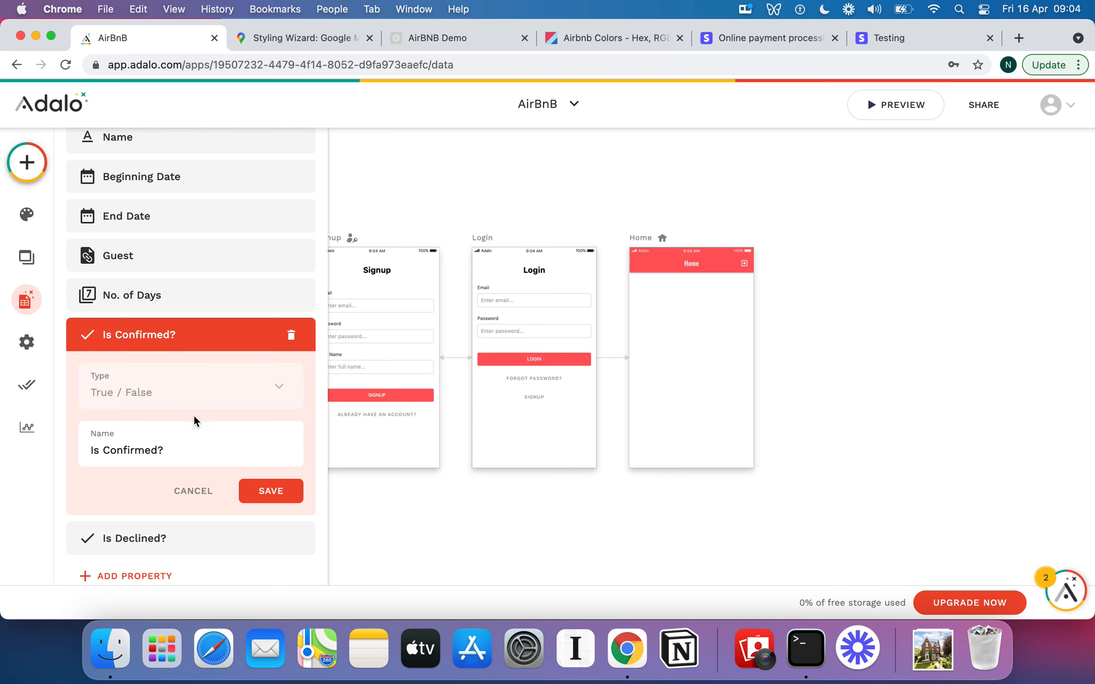
pyautogui.click(190, 347)
pyautogui.click(161, 377)
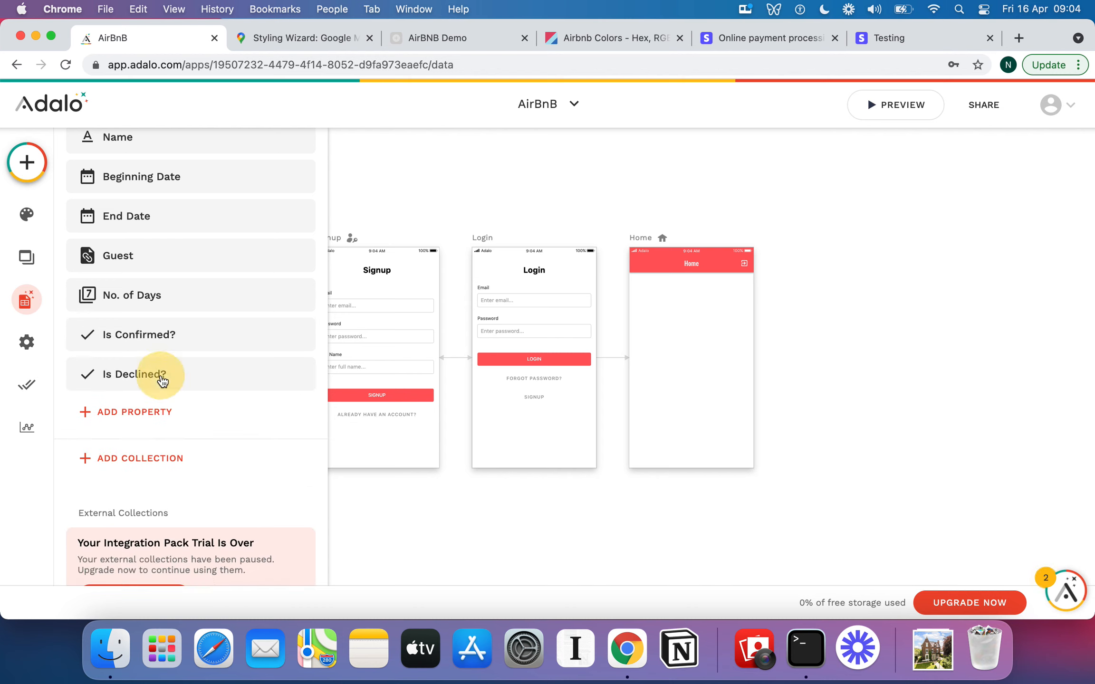
pyautogui.click(180, 376)
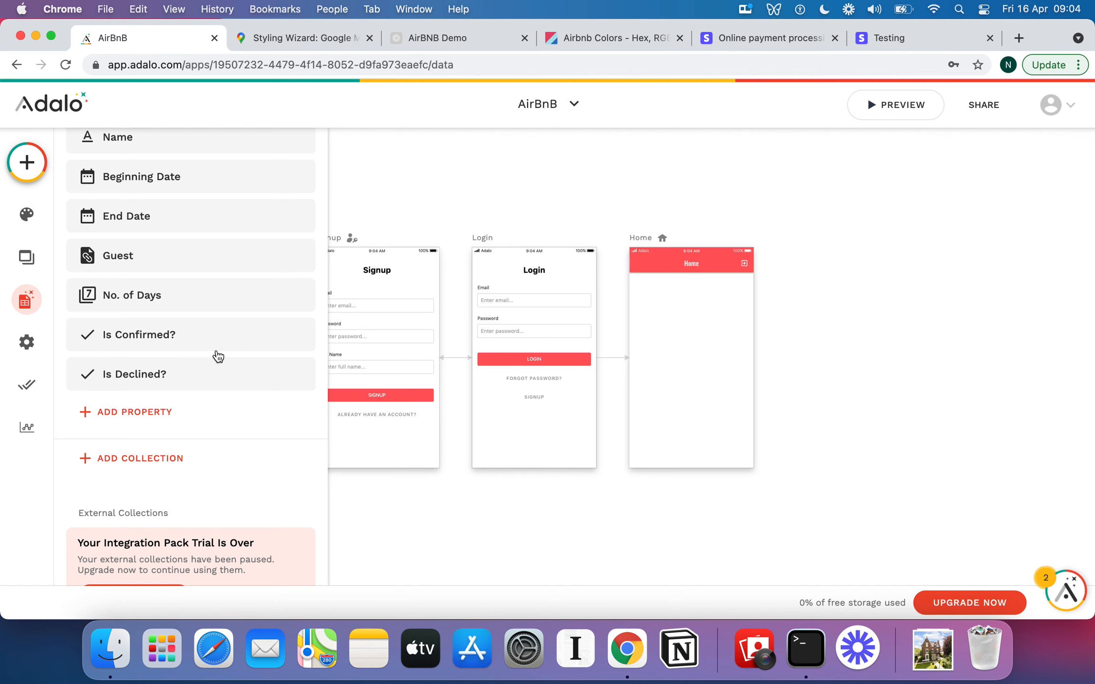
pyautogui.scroll(5, 214, 357)
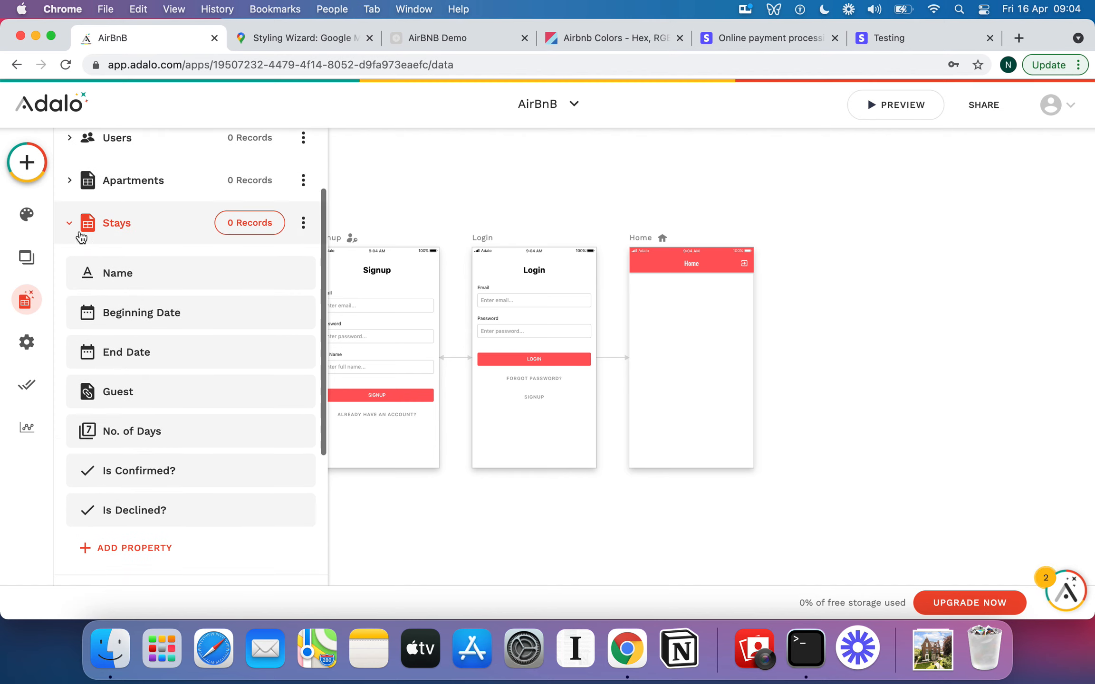
pyautogui.scroll(-2, 140, 285)
pyautogui.scroll(-1, 140, 286)
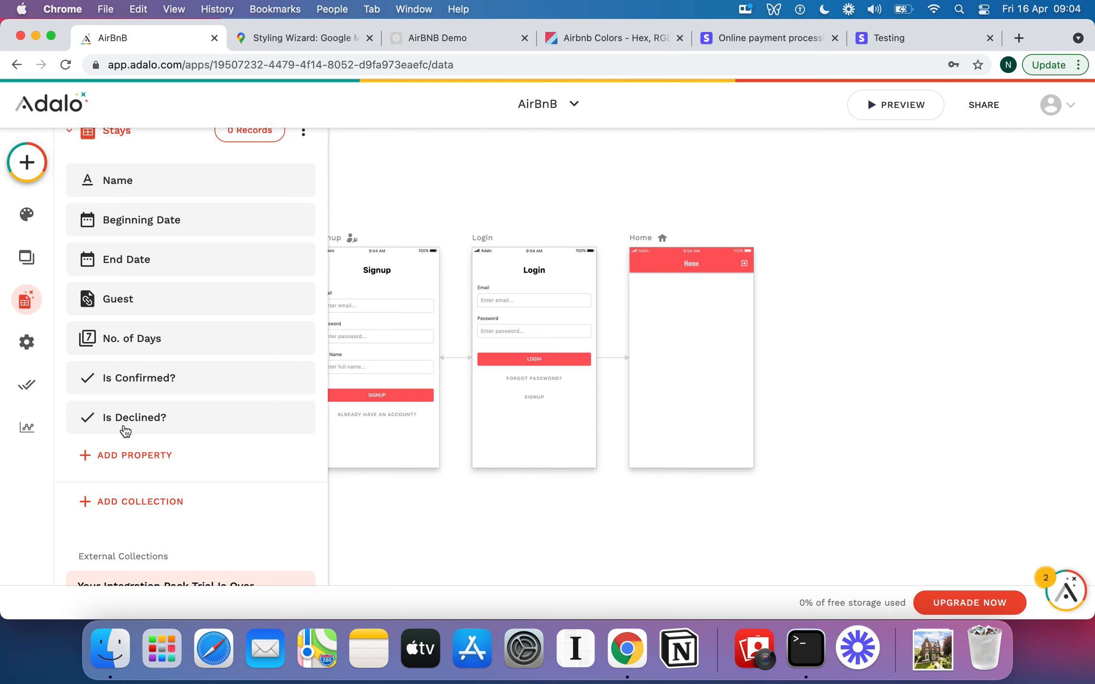
pyautogui.scroll(2, 126, 380)
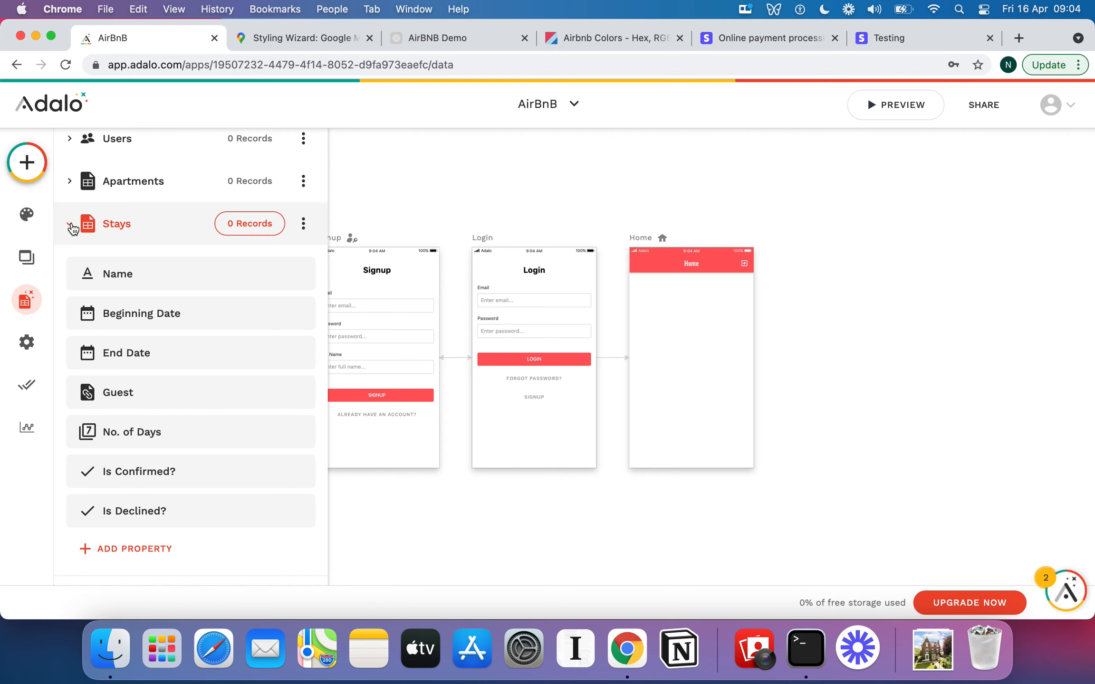
# Add a Number property named No. of Guests to the Stays collection.
pyautogui.scroll(-3, 131, 308)
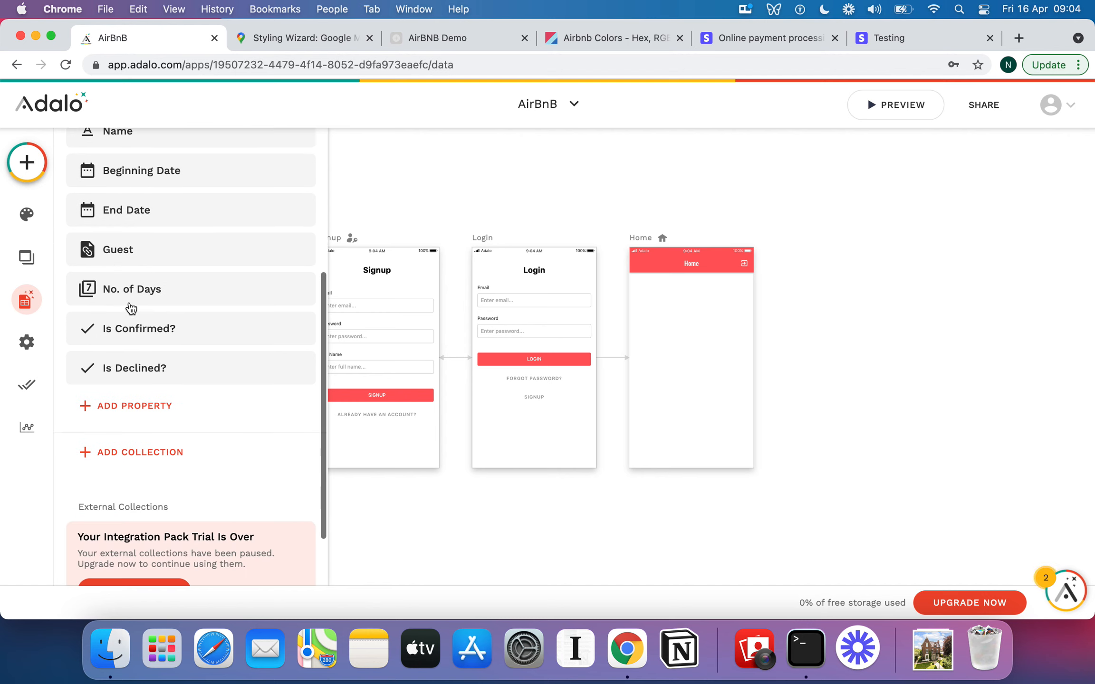
pyautogui.scroll(-1, 136, 323)
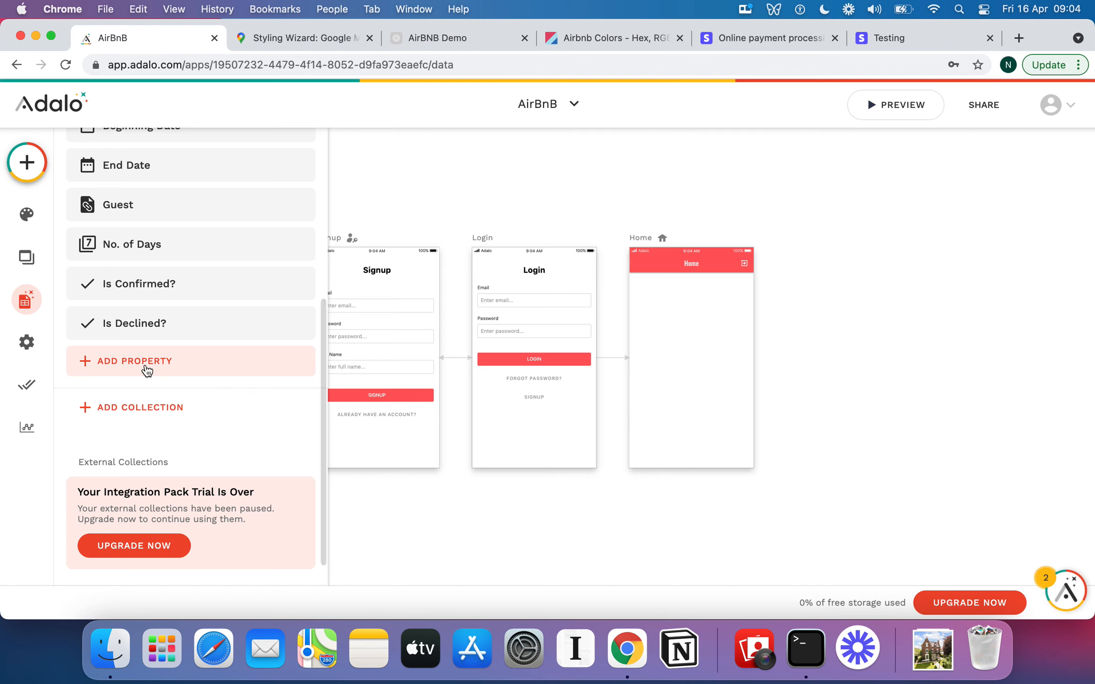
pyautogui.click(145, 365)
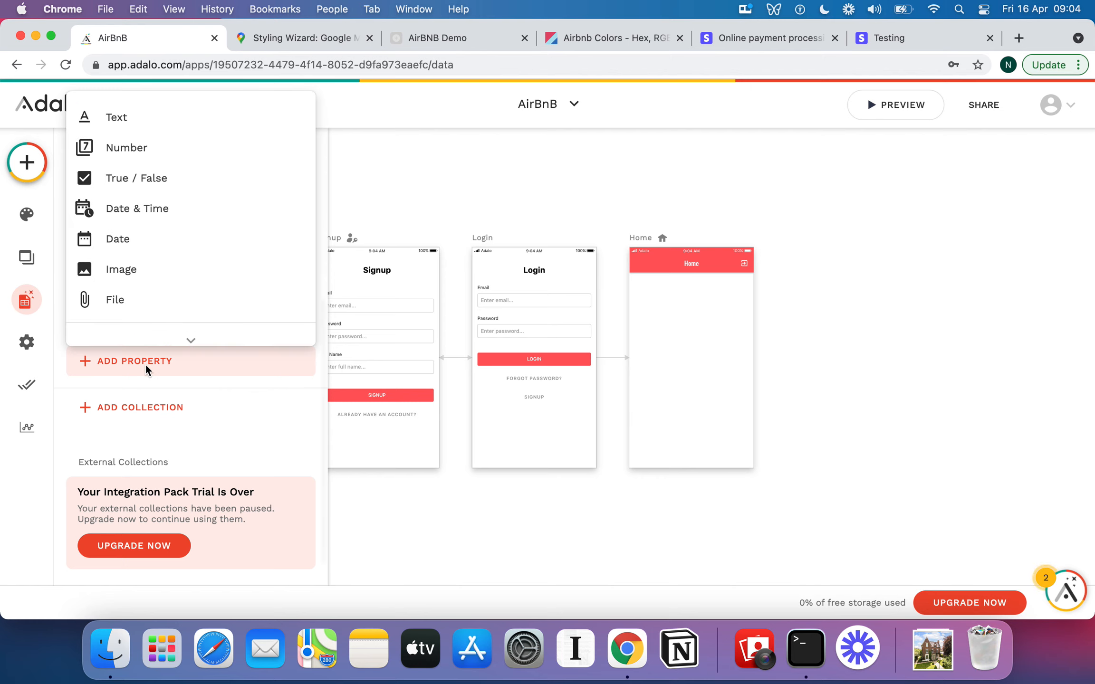
pyautogui.click(162, 151)
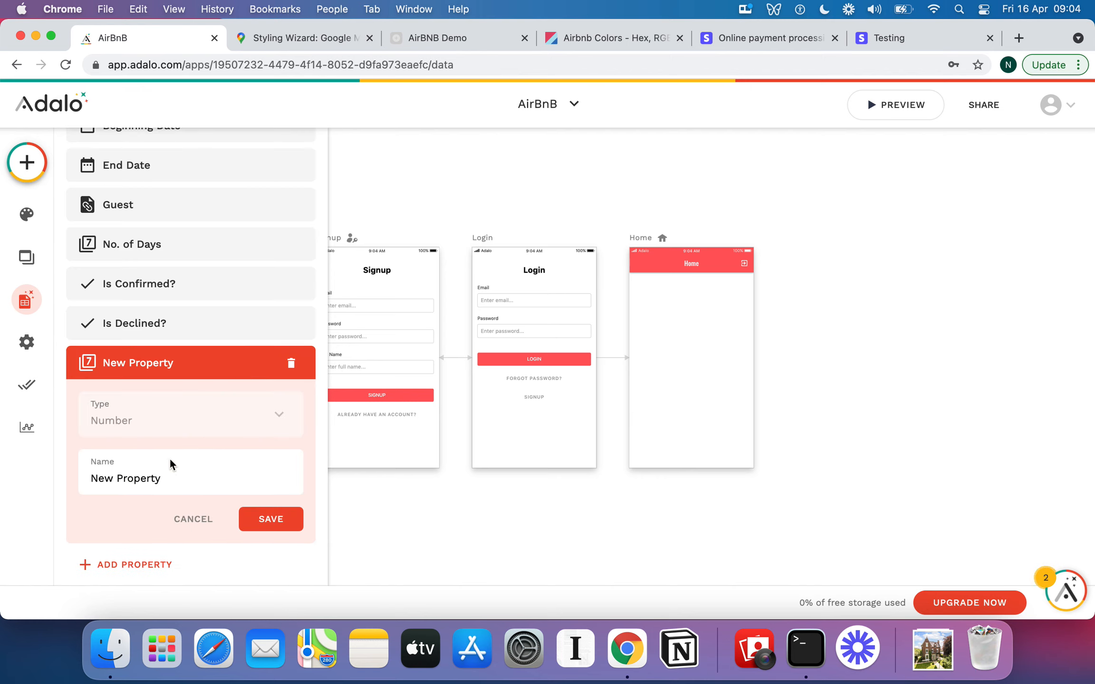
pyautogui.tripleClick(167, 466)
pyautogui.write('No. of Guests')
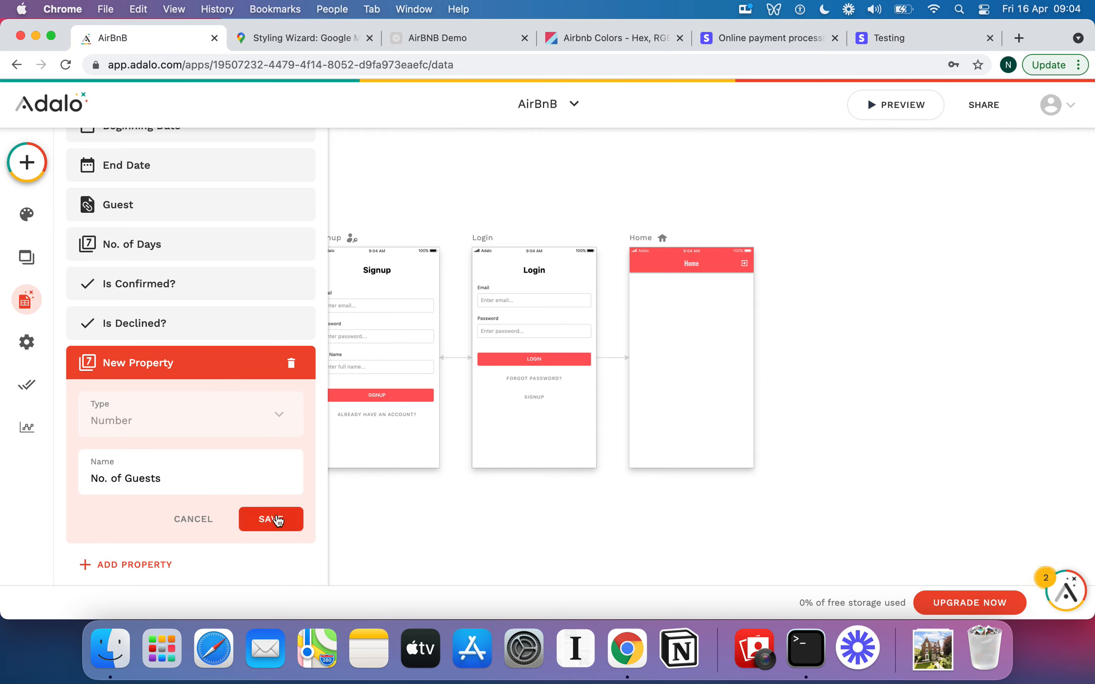
pyautogui.click(278, 521)
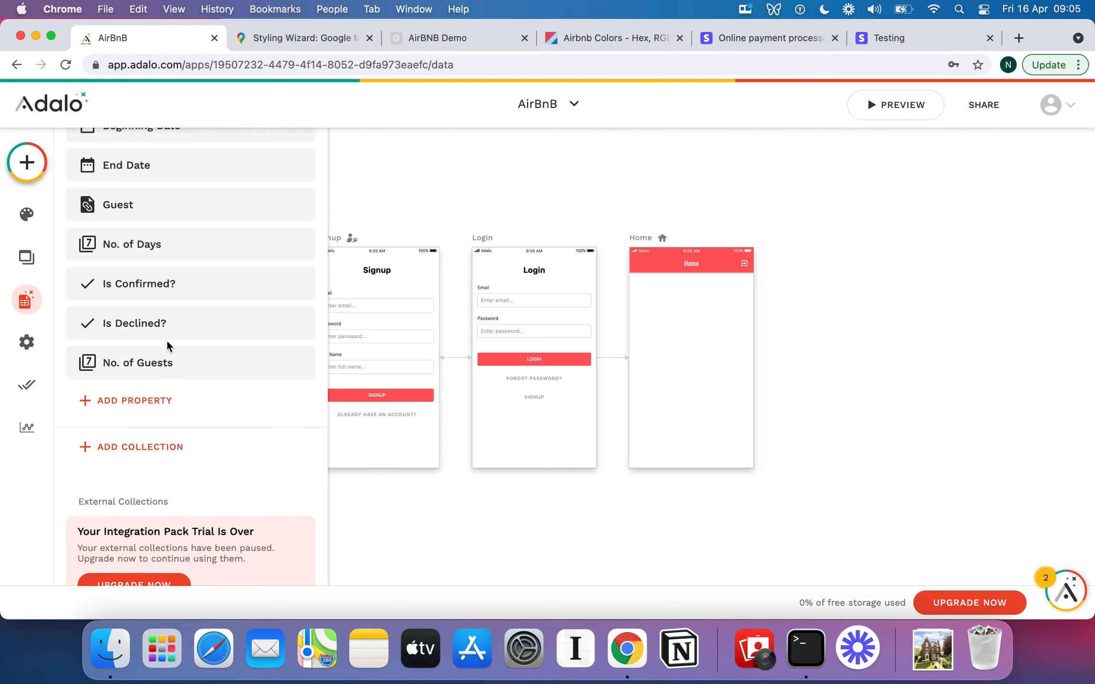
# Add an Apartment relationship to the Stays collection where an apartment can have multiple stays and each stay belongs to one apartment.
pyautogui.scroll(2, 166, 339)
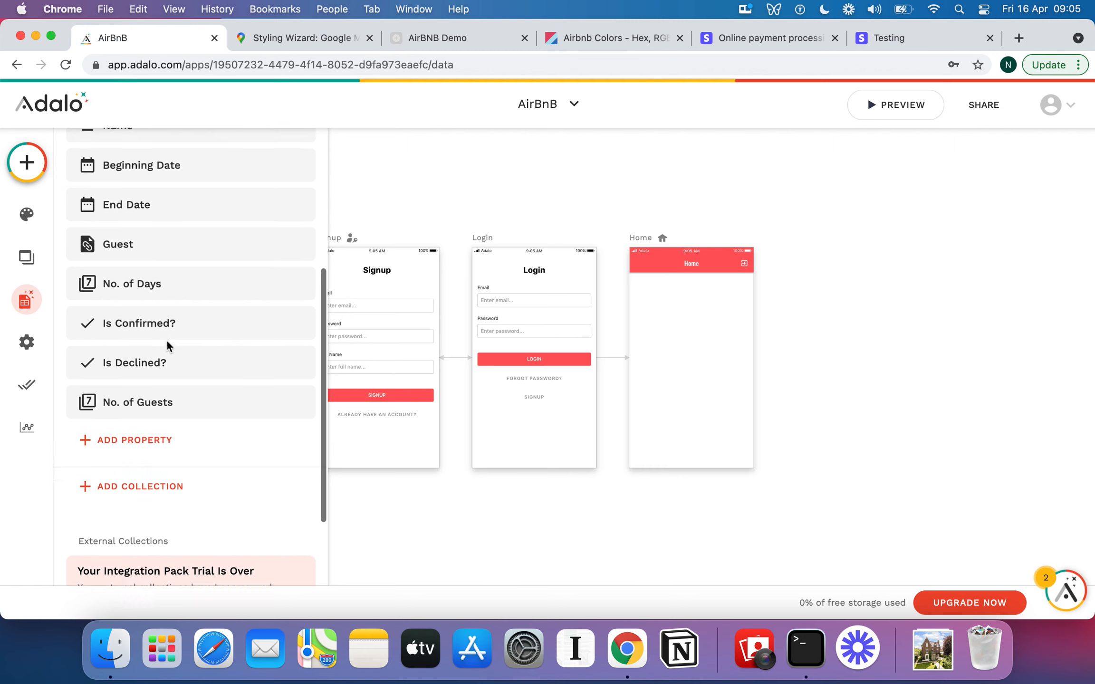
pyautogui.scroll(3, 166, 340)
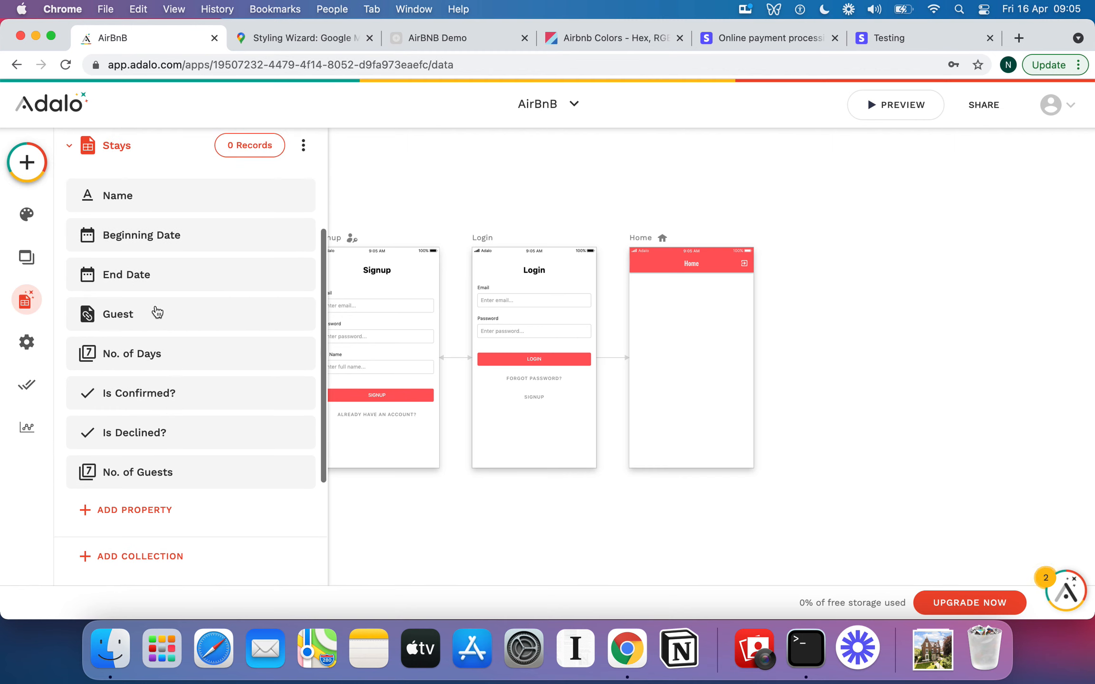
pyautogui.scroll(-3, 158, 311)
pyautogui.click(148, 422)
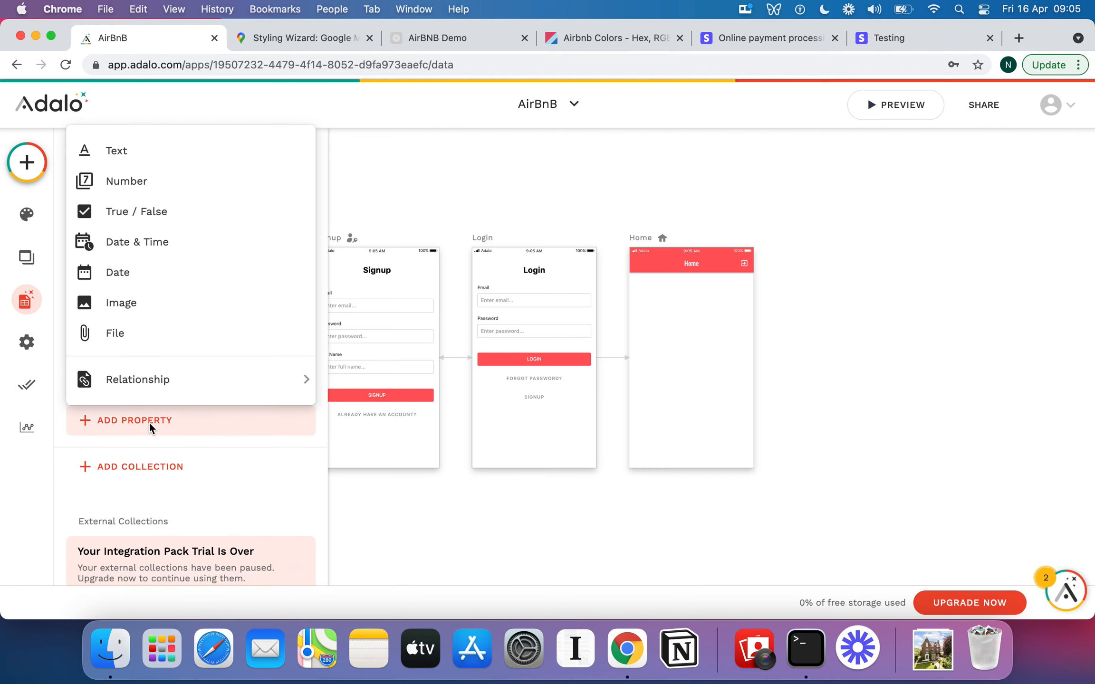
pyautogui.moveTo(156, 379)
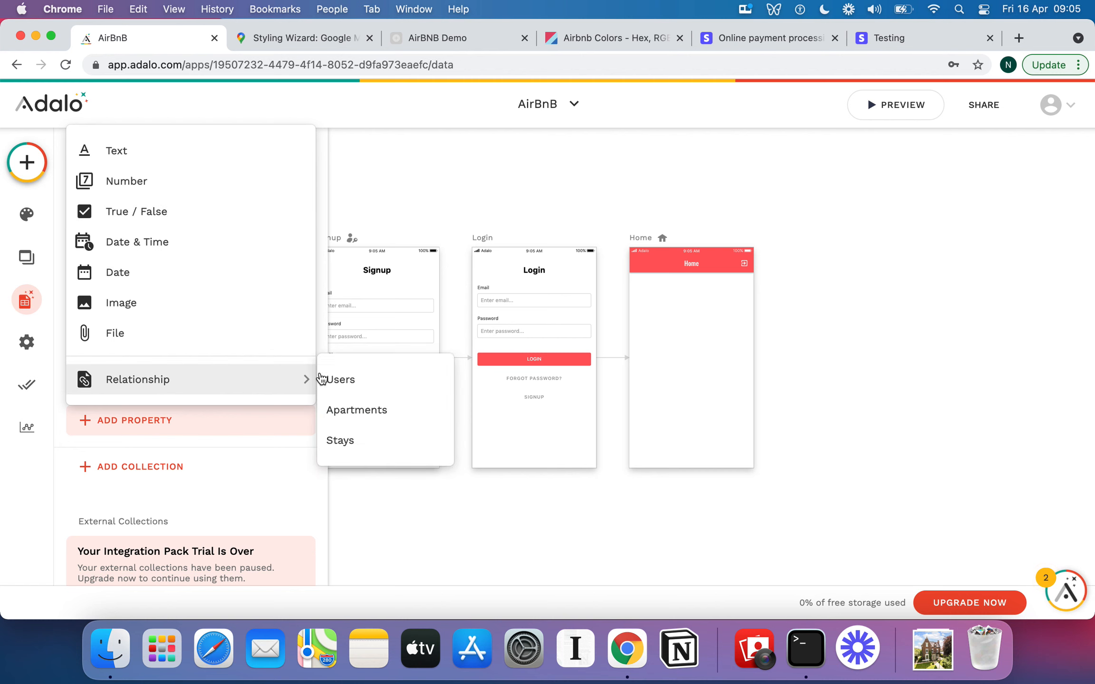
pyautogui.click(372, 412)
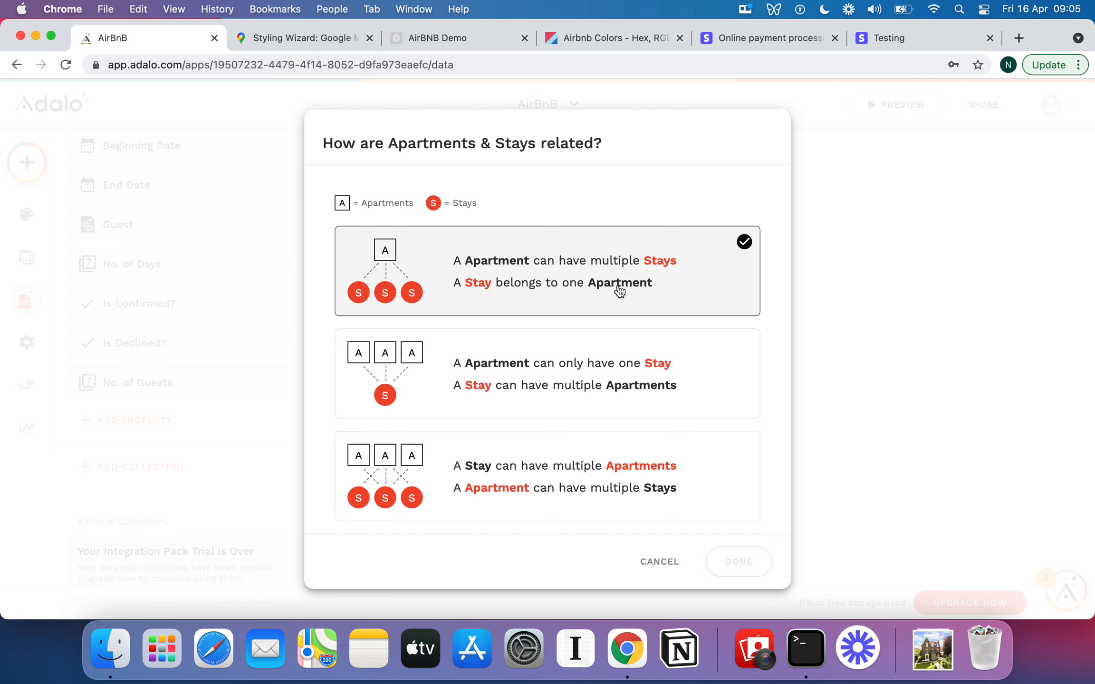
pyautogui.click(498, 265)
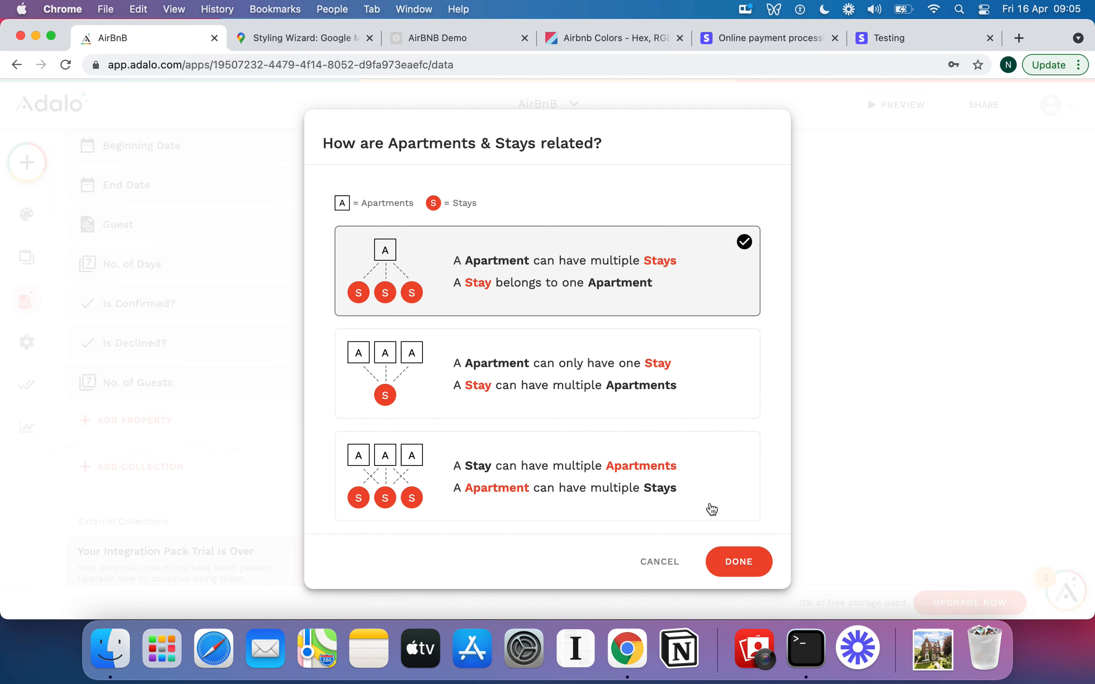
pyautogui.click(755, 563)
pyautogui.click(754, 561)
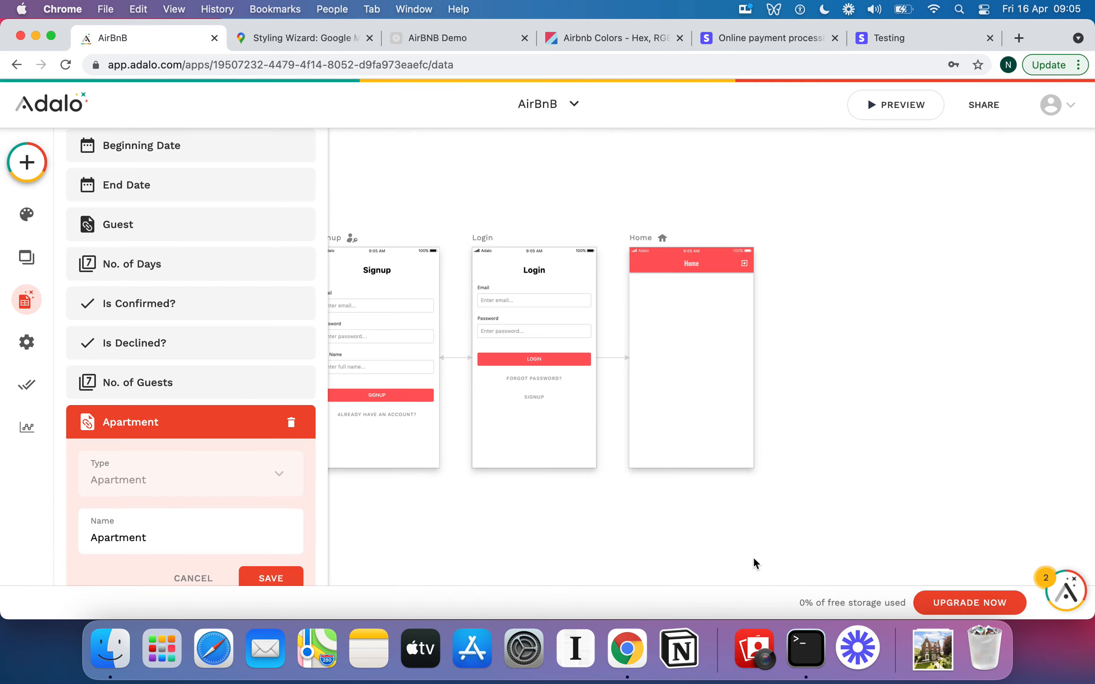
pyautogui.scroll(-3, 204, 536)
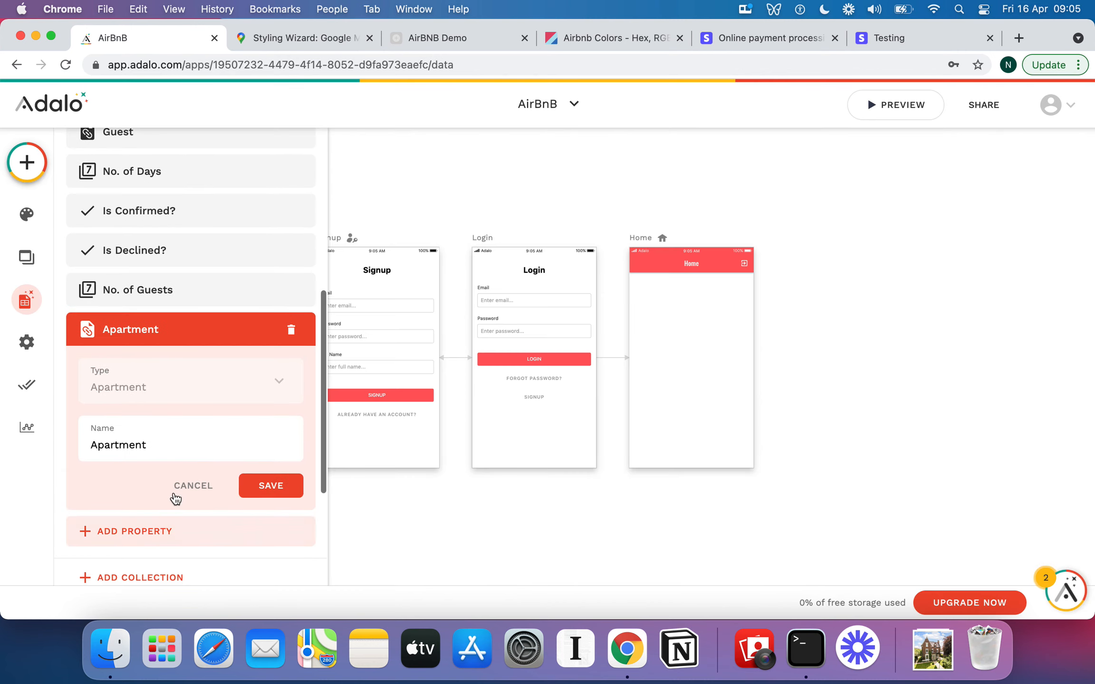
pyautogui.doubleClick(148, 444)
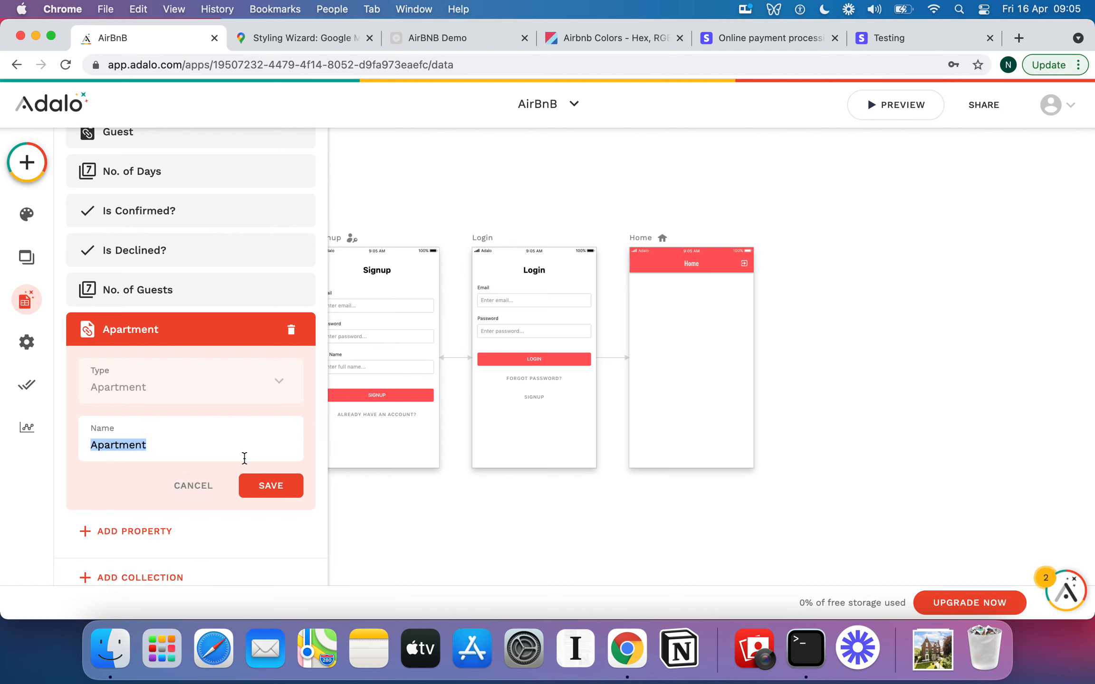
pyautogui.click(271, 486)
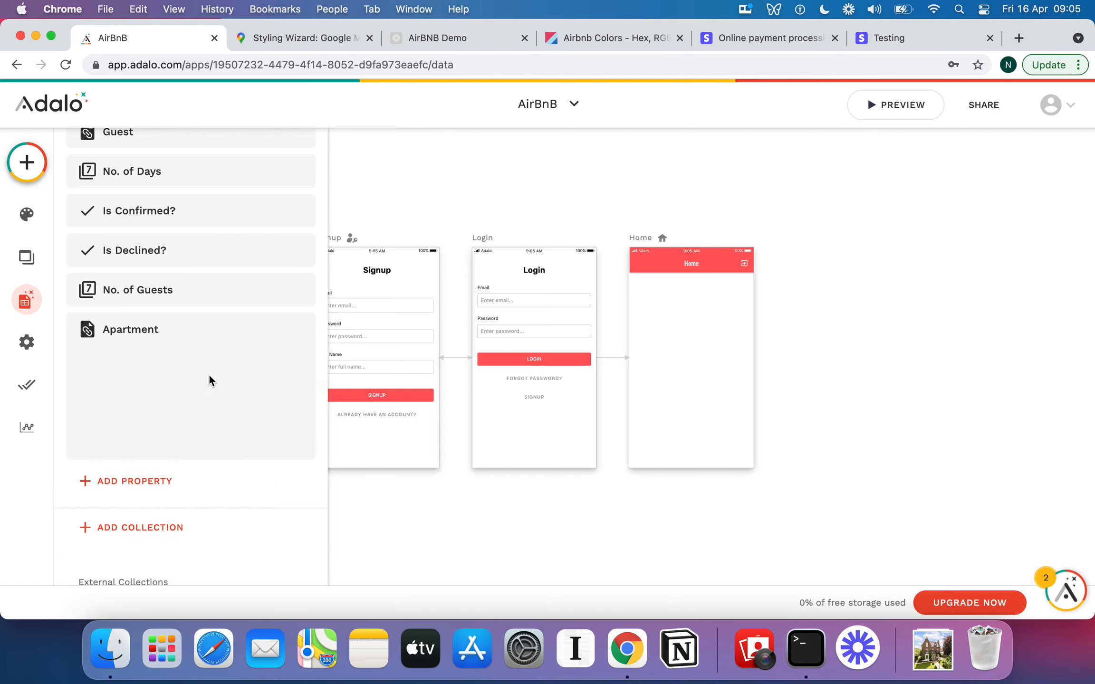
# Examine the properties of the Apartments and Stays collections, including their new relationship properties.
pyautogui.scroll(5, 209, 376)
pyautogui.scroll(2, 199, 352)
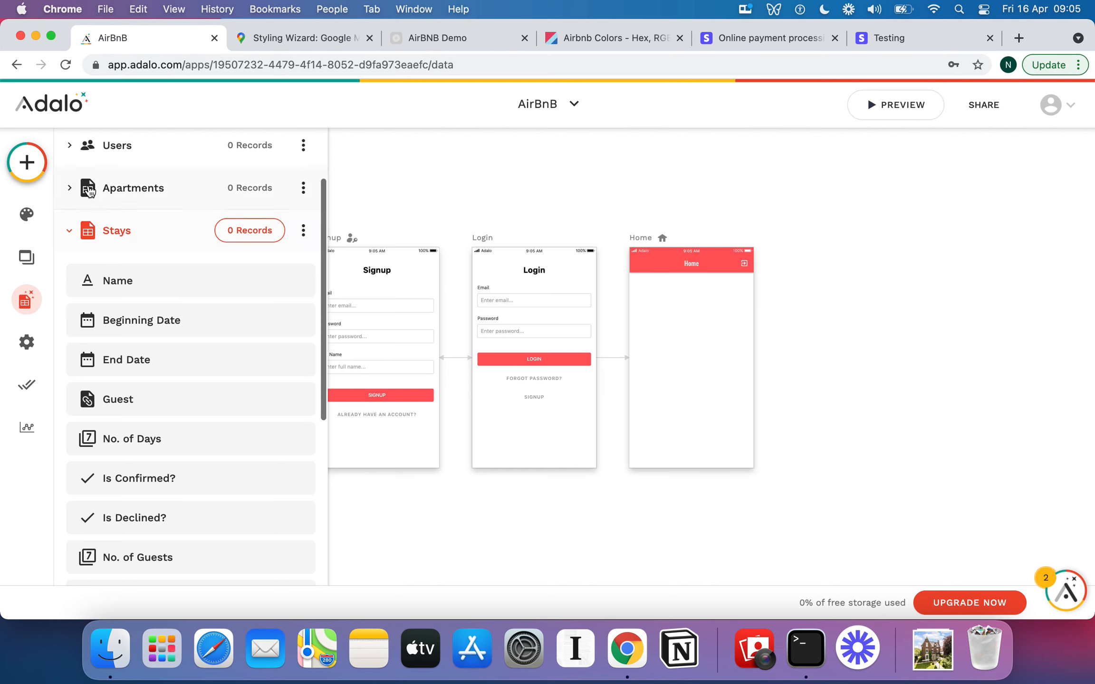
pyautogui.click(70, 188)
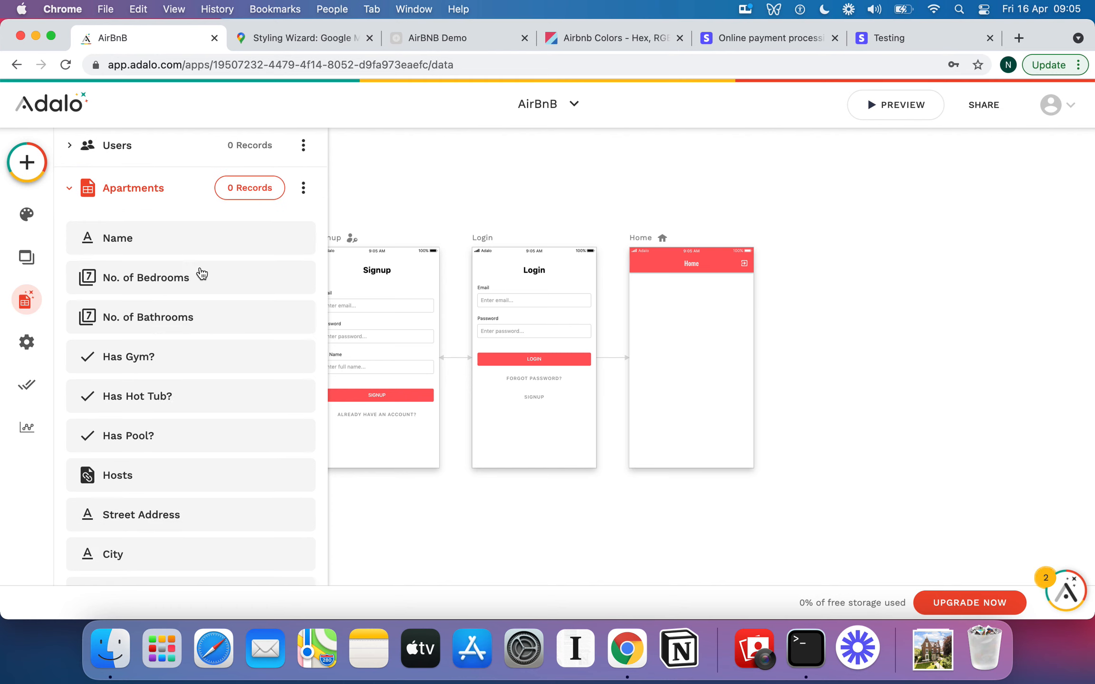
pyautogui.scroll(-5, 215, 330)
pyautogui.scroll(-2, 216, 331)
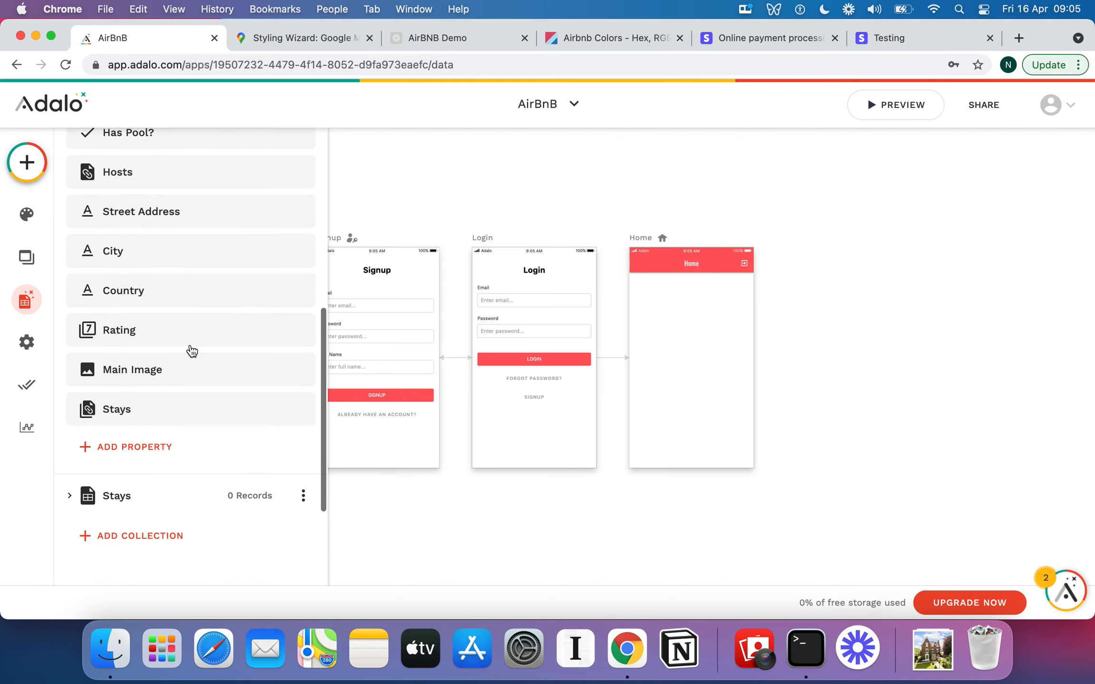
pyautogui.scroll(1, 177, 415)
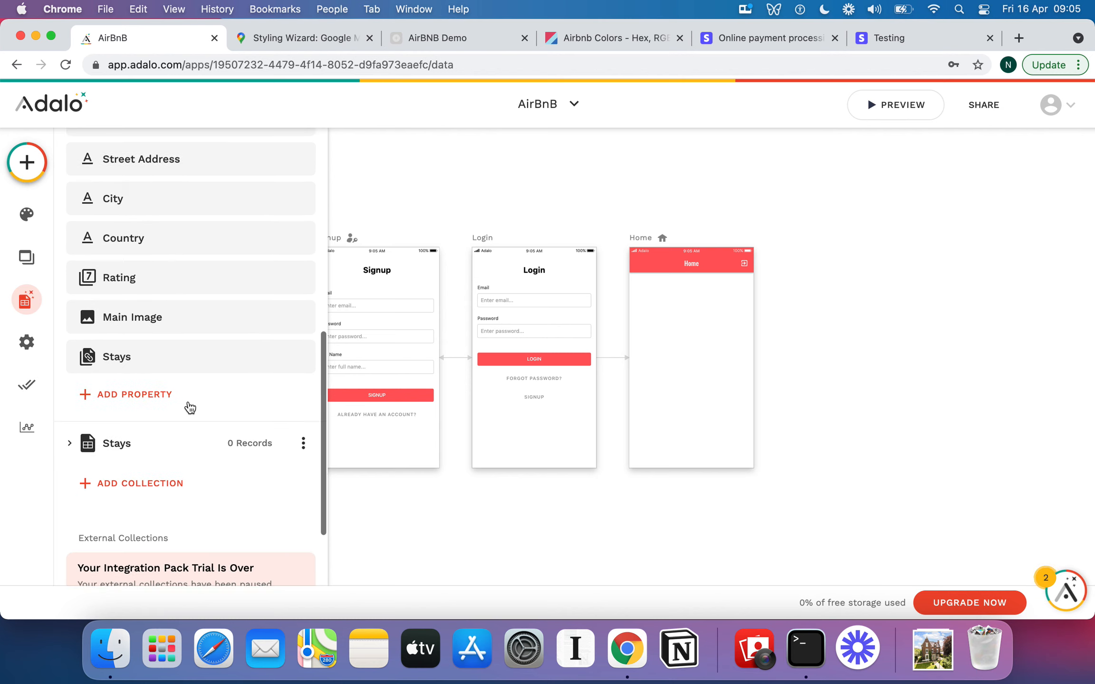
pyautogui.scroll(-4, 183, 413)
pyautogui.click(69, 339)
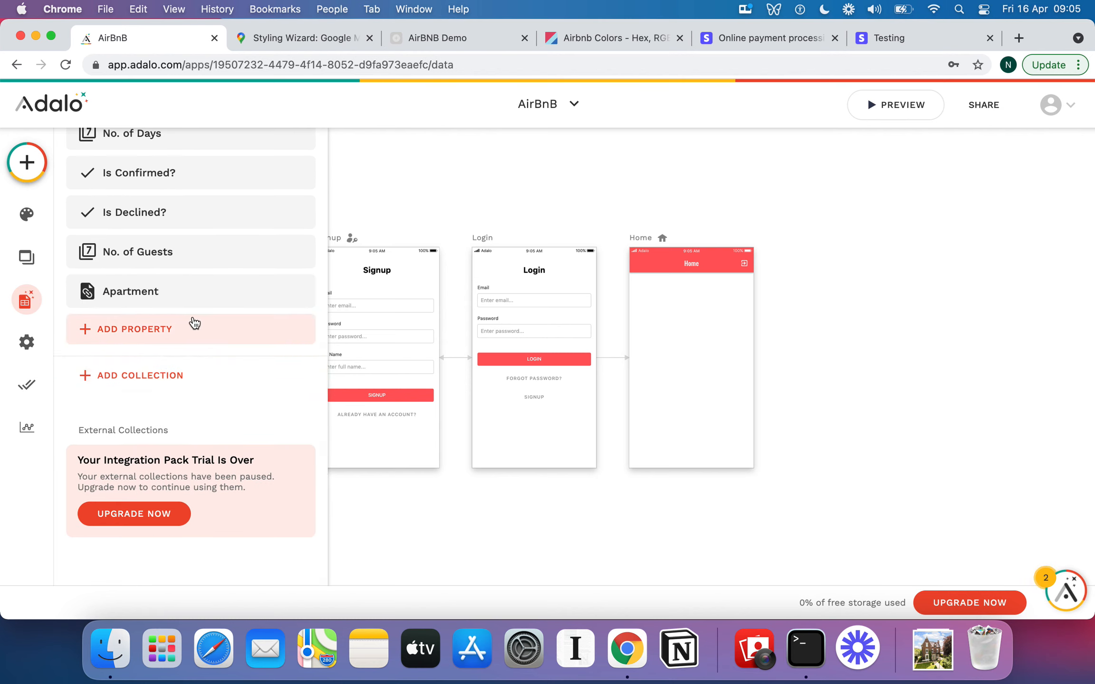
pyautogui.scroll(2, 193, 321)
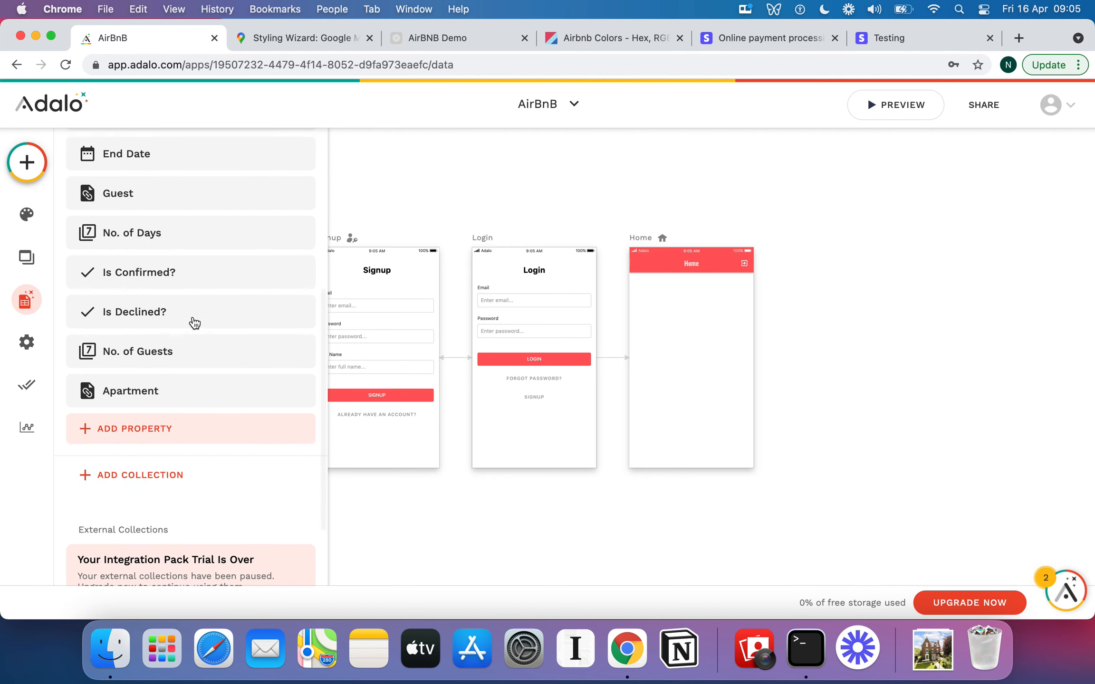
pyautogui.scroll(-2, 194, 322)
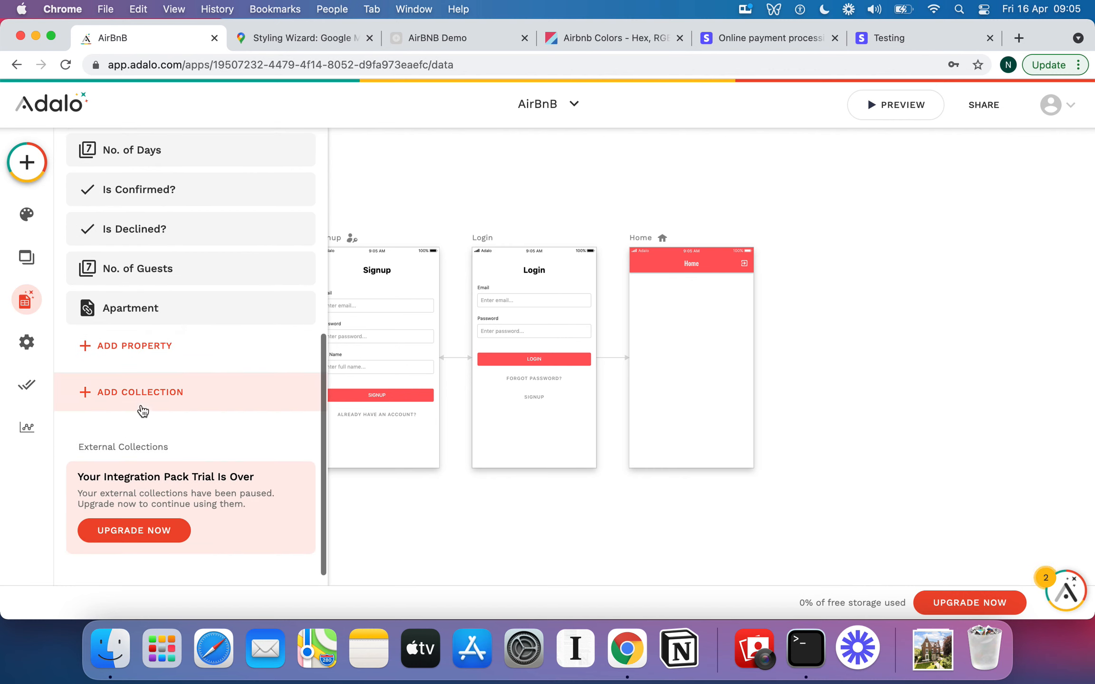
# Create a new database collection named Reviews.
pyautogui.click(139, 396)
pyautogui.click(185, 342)
pyautogui.write('Re')
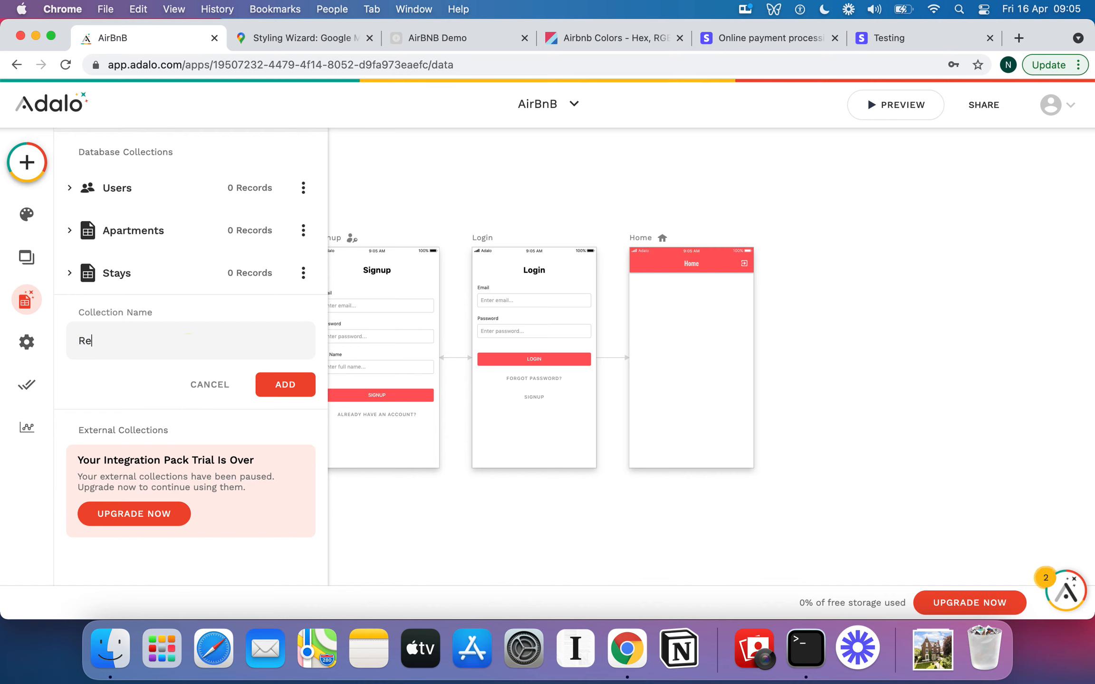
pyautogui.write('bviewiw')
pyautogui.press('BackSpace')
pyautogui.write('ews')
pyautogui.click(290, 384)
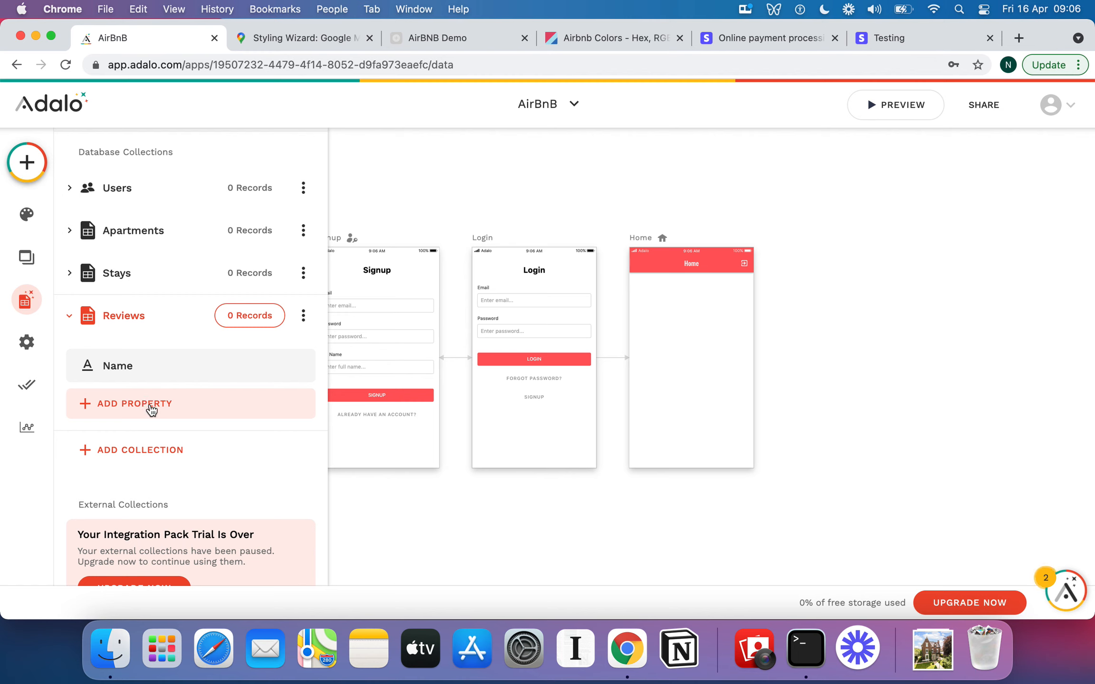
# Add a Users relationship named Guest to Reviews, where a user can have multiple reviews and each review belongs to one user.
pyautogui.click(148, 404)
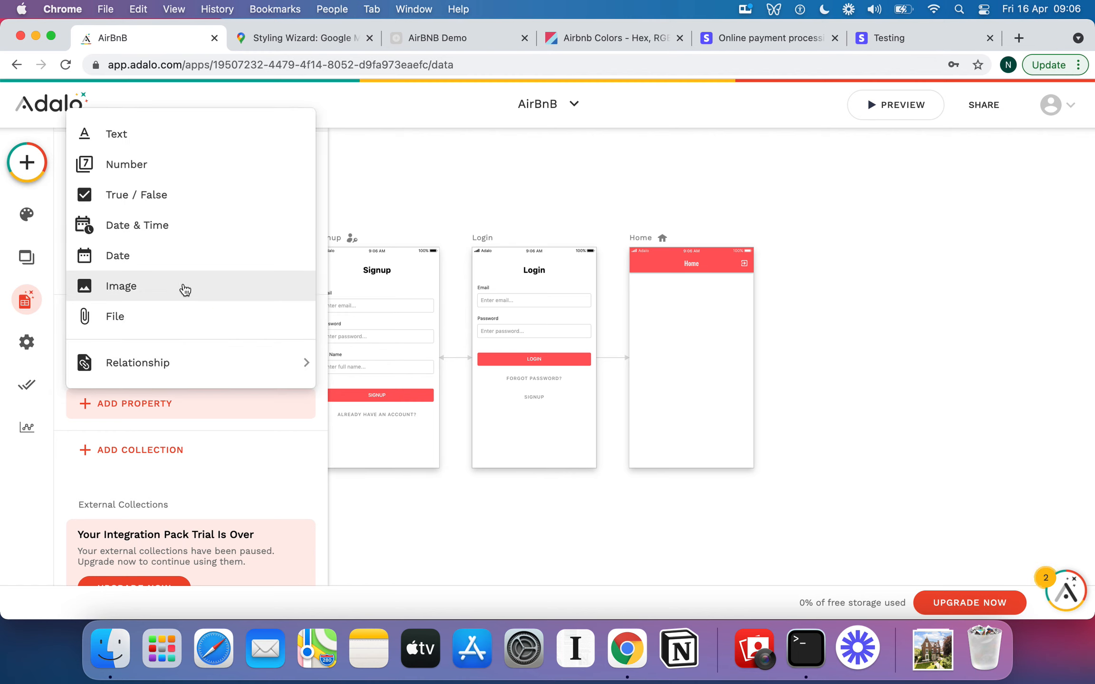
pyautogui.moveTo(230, 361)
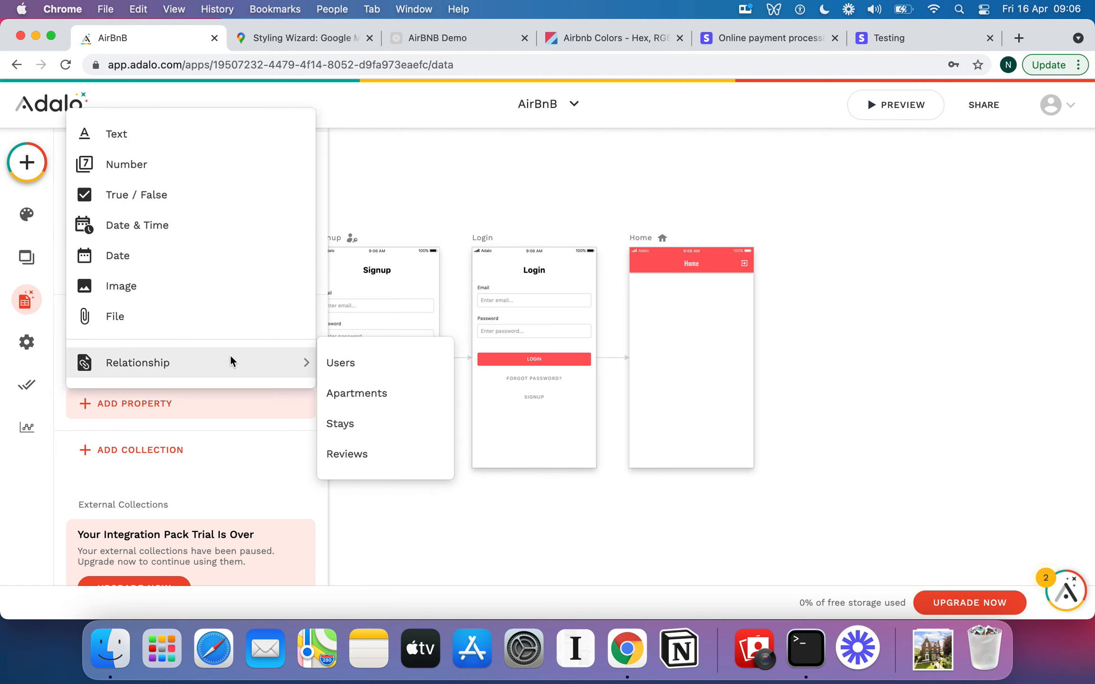
pyautogui.click(349, 365)
pyautogui.click(621, 271)
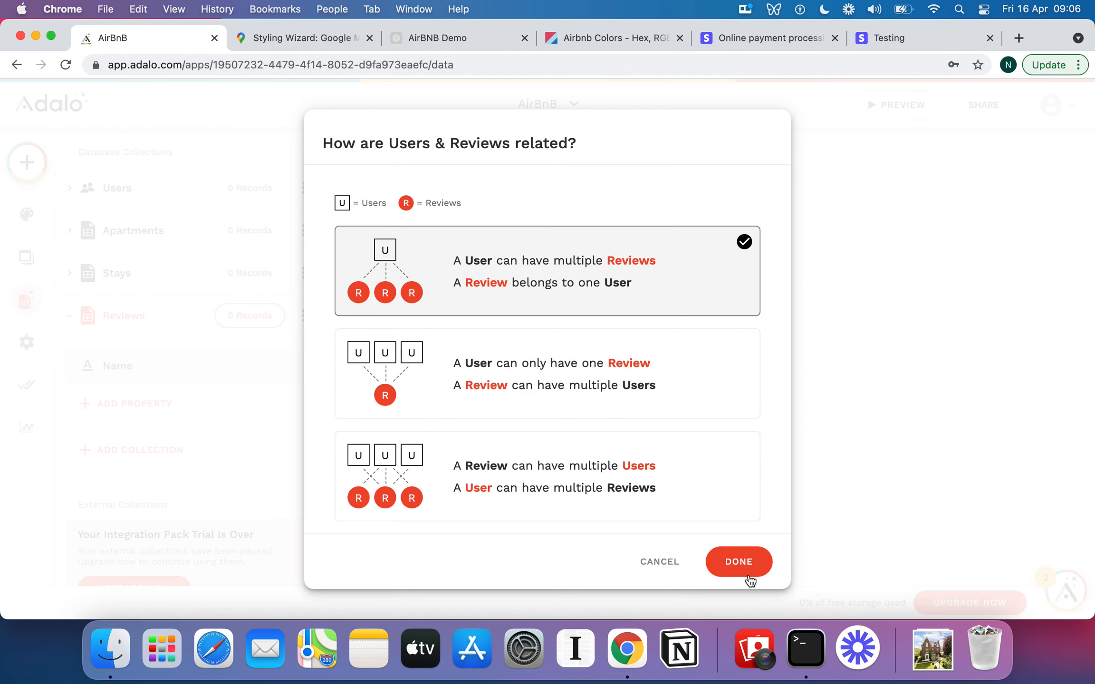
pyautogui.click(739, 563)
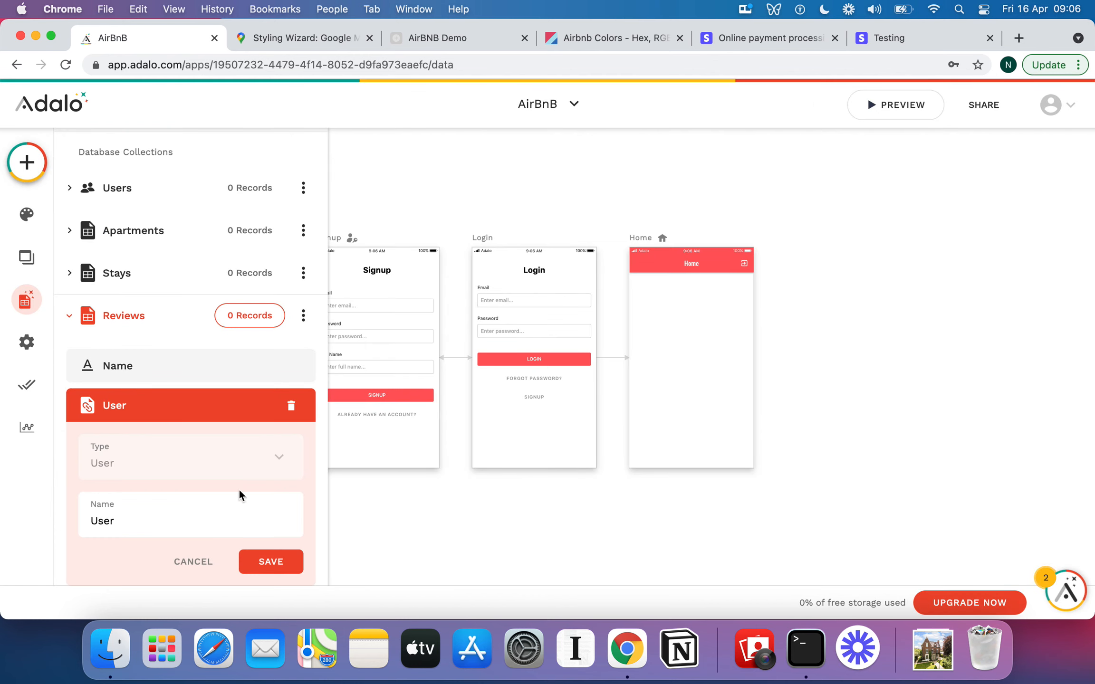
pyautogui.doubleClick(197, 522)
pyautogui.write('Guest')
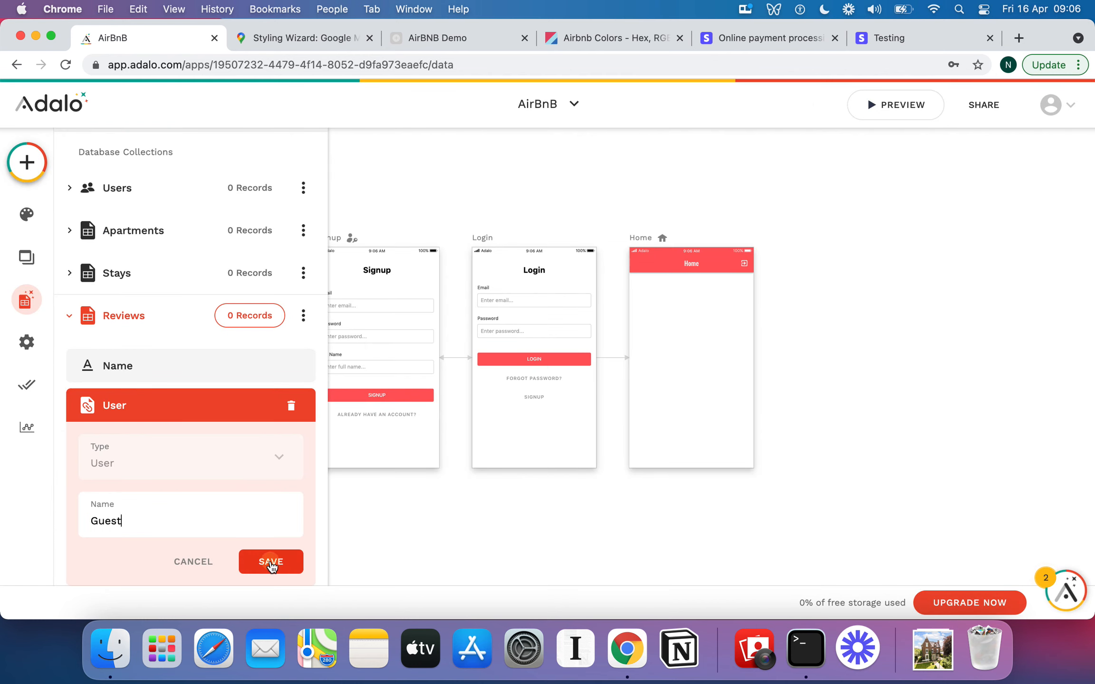
pyautogui.click(271, 563)
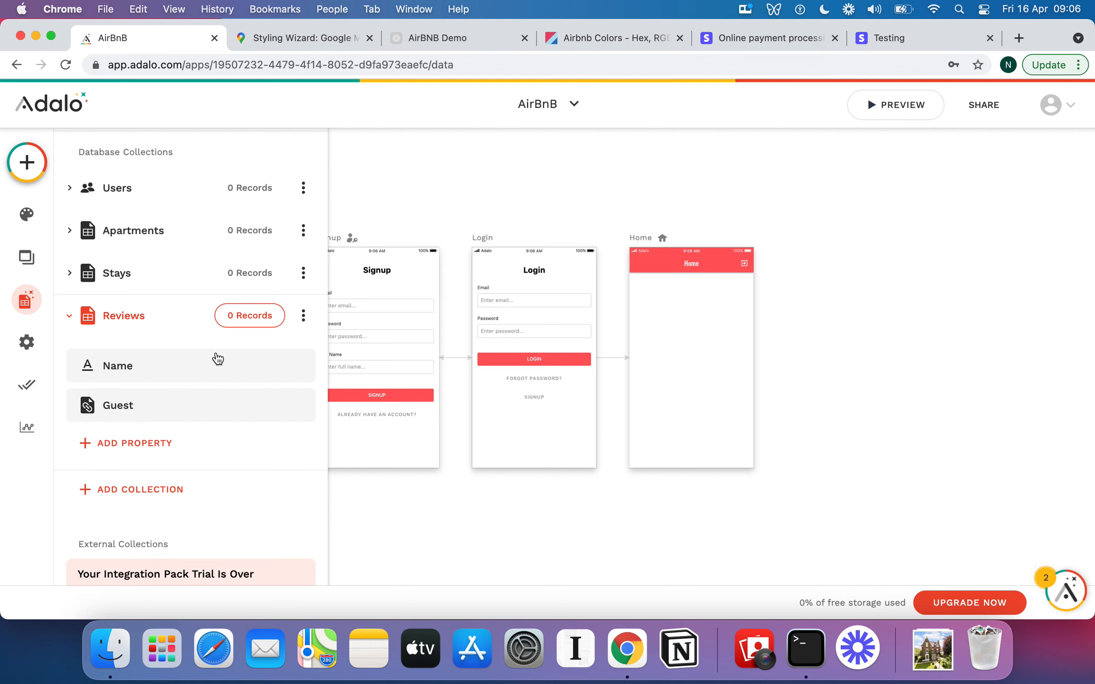
# Add a Stays relationship to Reviews where a stay can have multiple reviews and each review belongs to one stay.
pyautogui.scroll(-3, 219, 359)
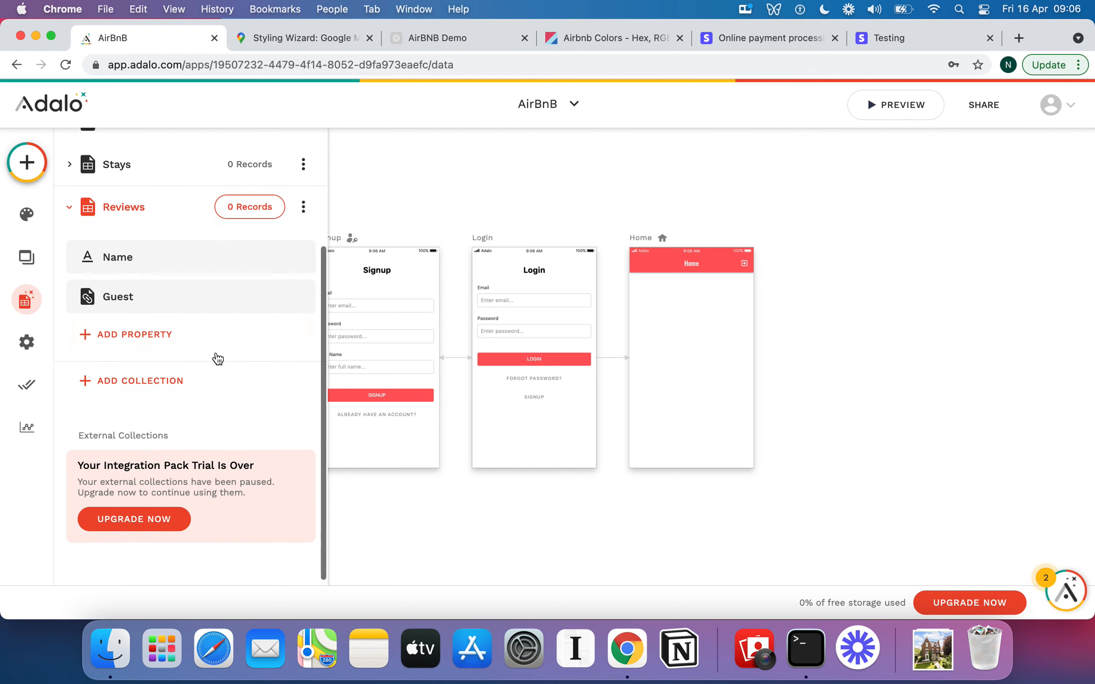
pyautogui.click(163, 335)
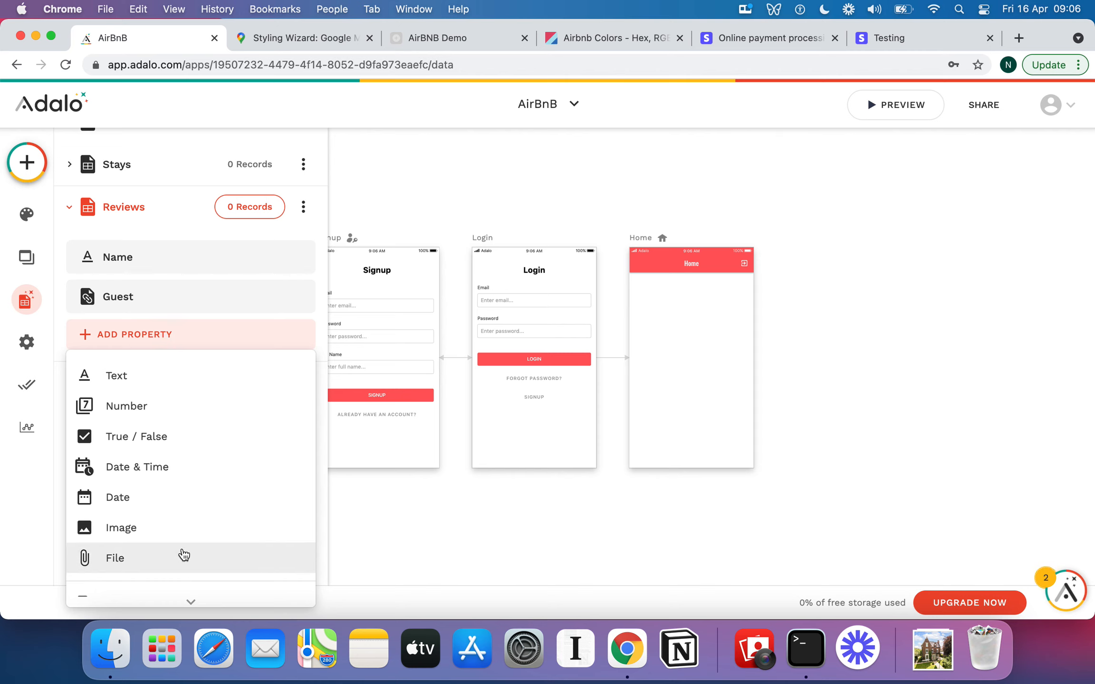
pyautogui.scroll(-1, 172, 566)
pyautogui.moveTo(167, 579)
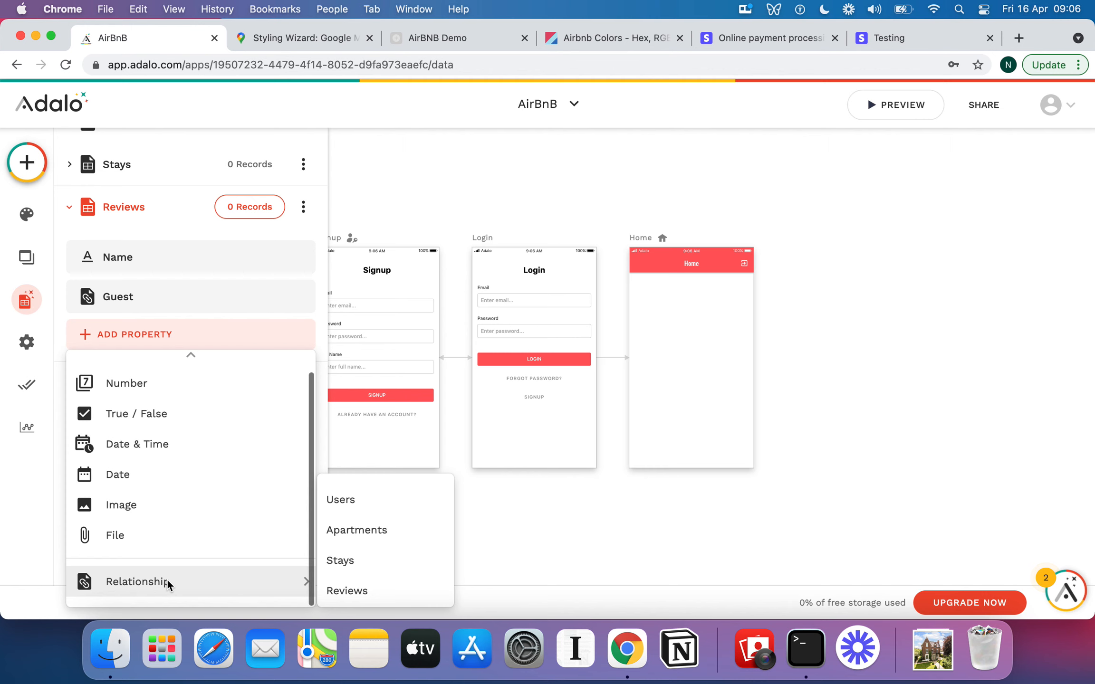
pyautogui.click(359, 564)
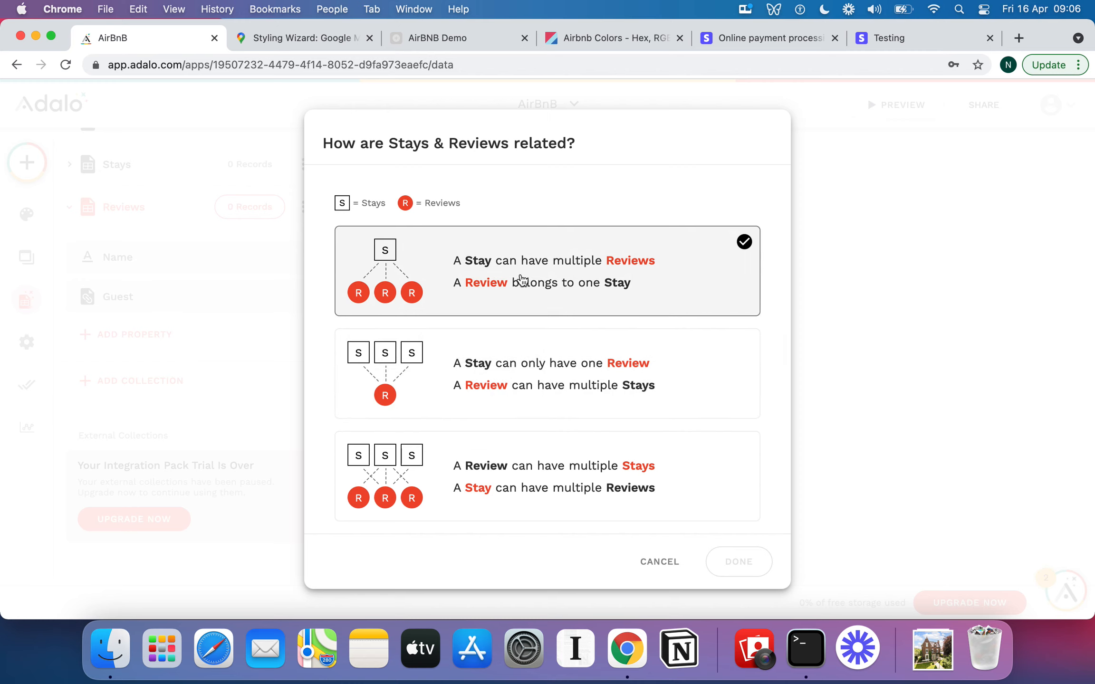
pyautogui.click(527, 361)
pyautogui.click(550, 284)
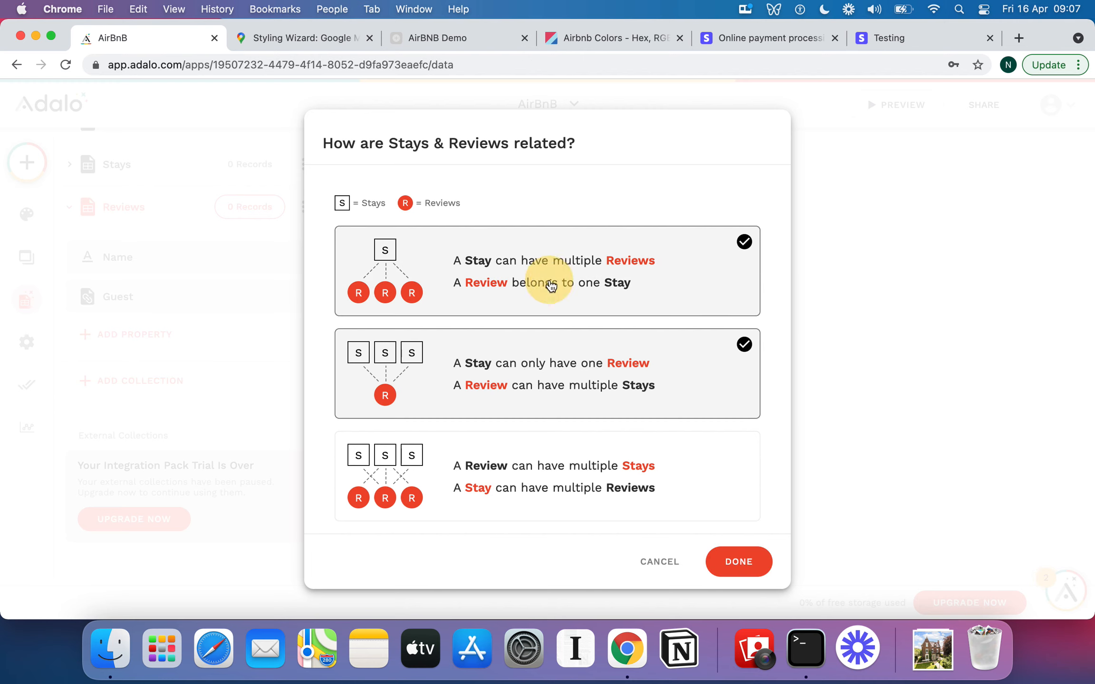
pyautogui.click(562, 355)
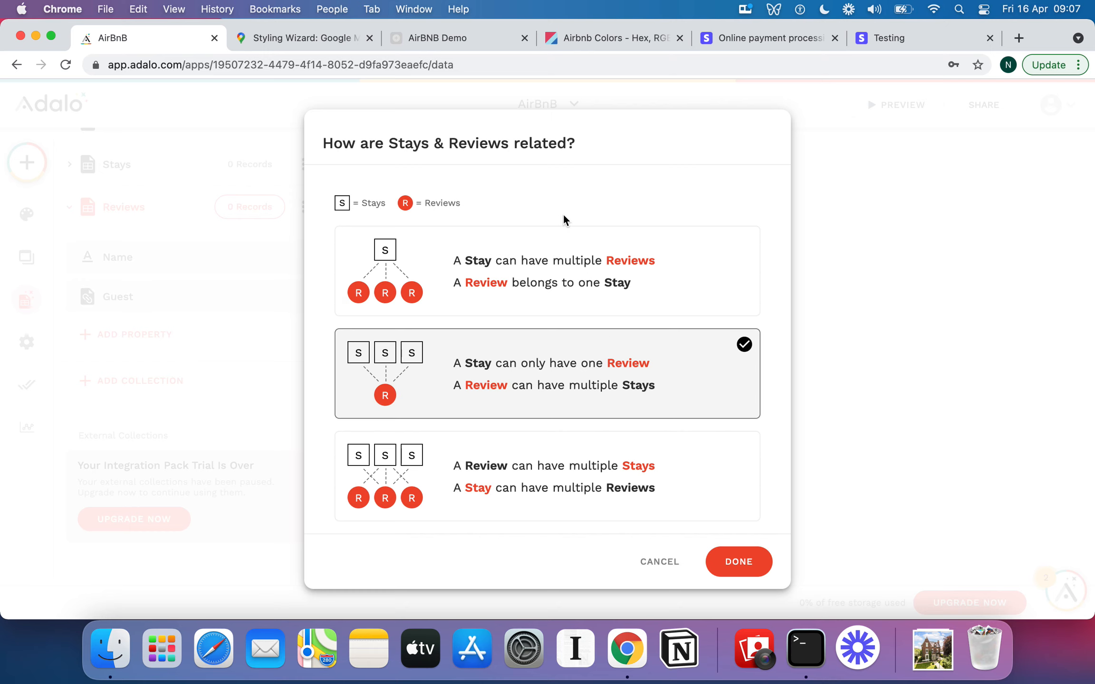
pyautogui.click(576, 311)
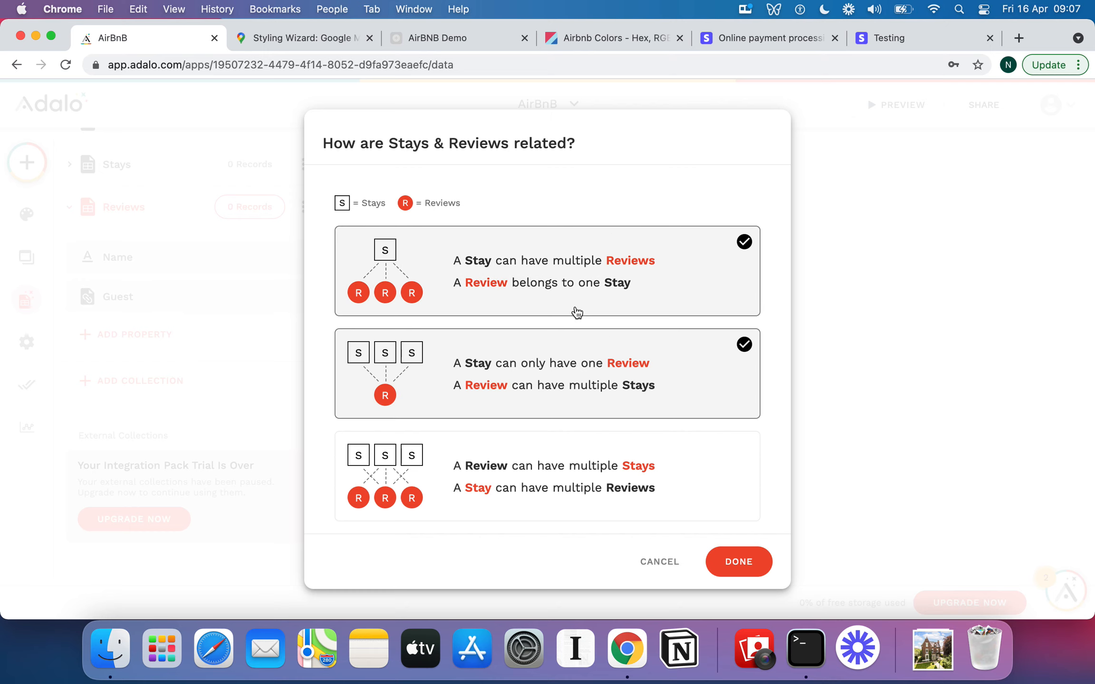
pyautogui.click(597, 352)
pyautogui.click(542, 302)
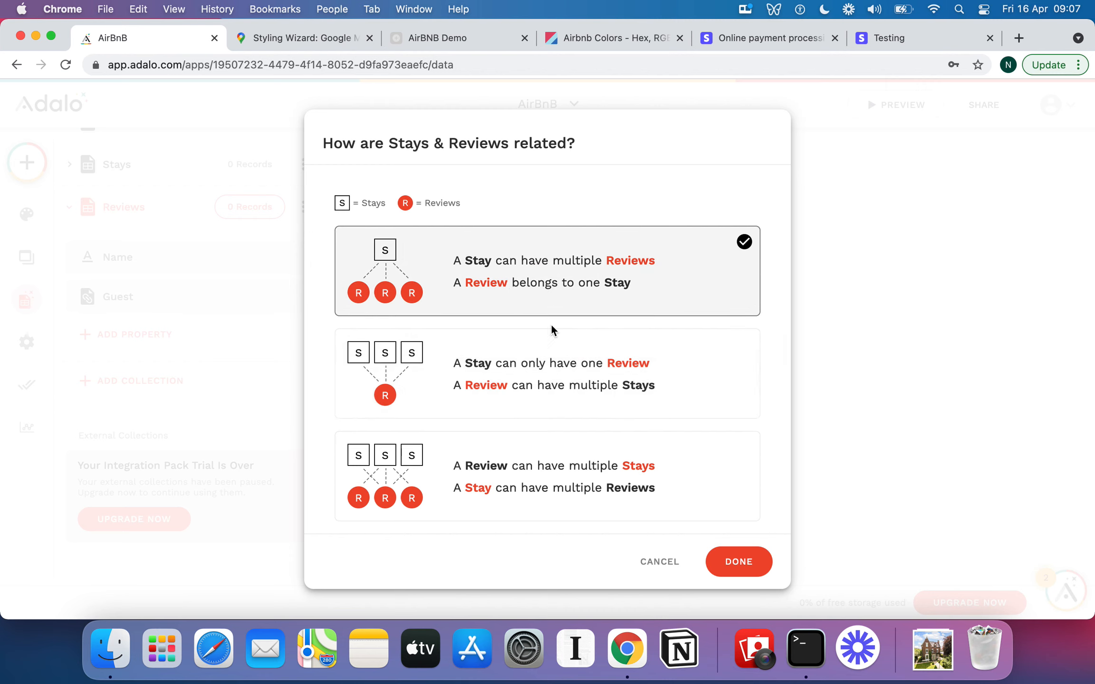
pyautogui.click(584, 365)
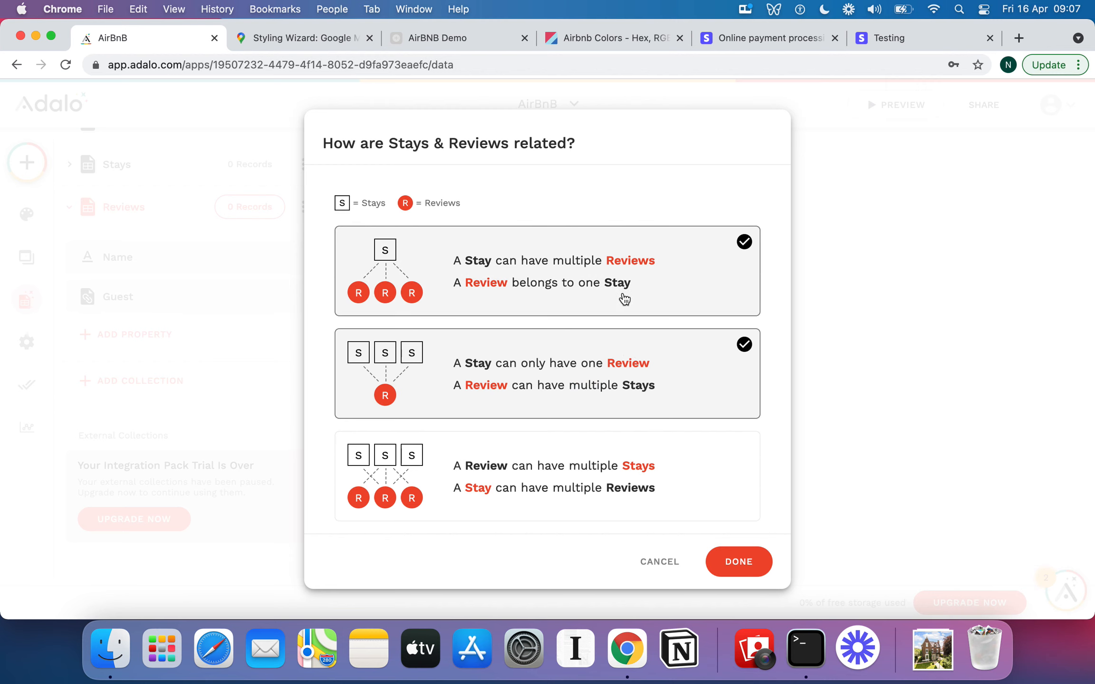
pyautogui.click(739, 569)
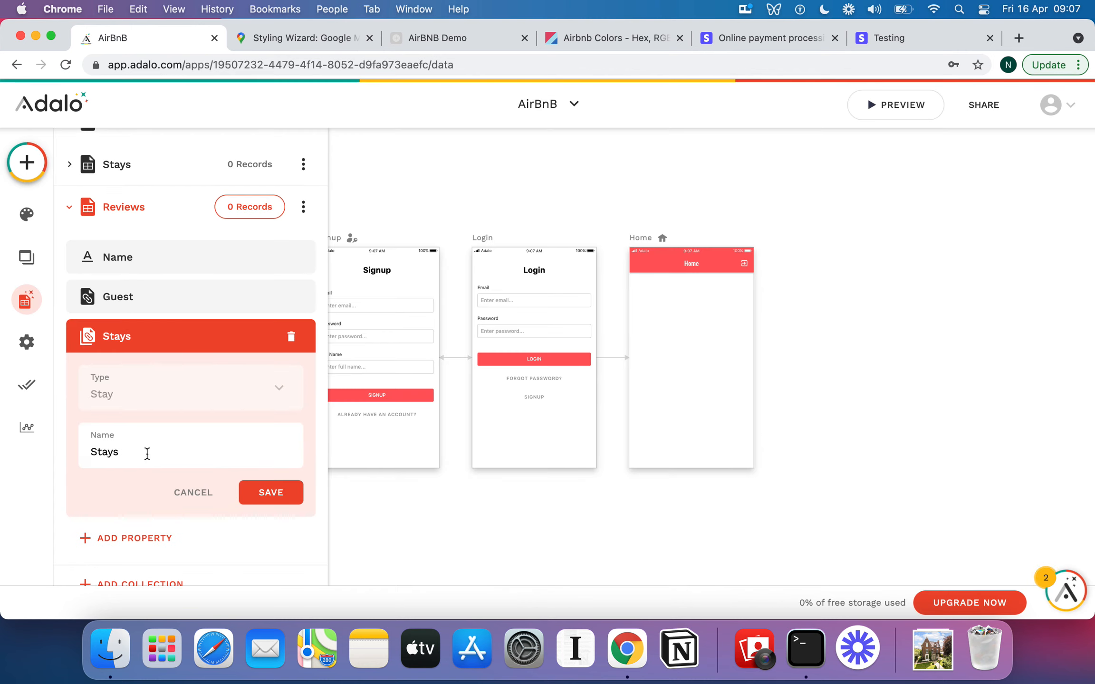
# Name the new relationship property Stay and save it.
pyautogui.scroll(-2, 169, 355)
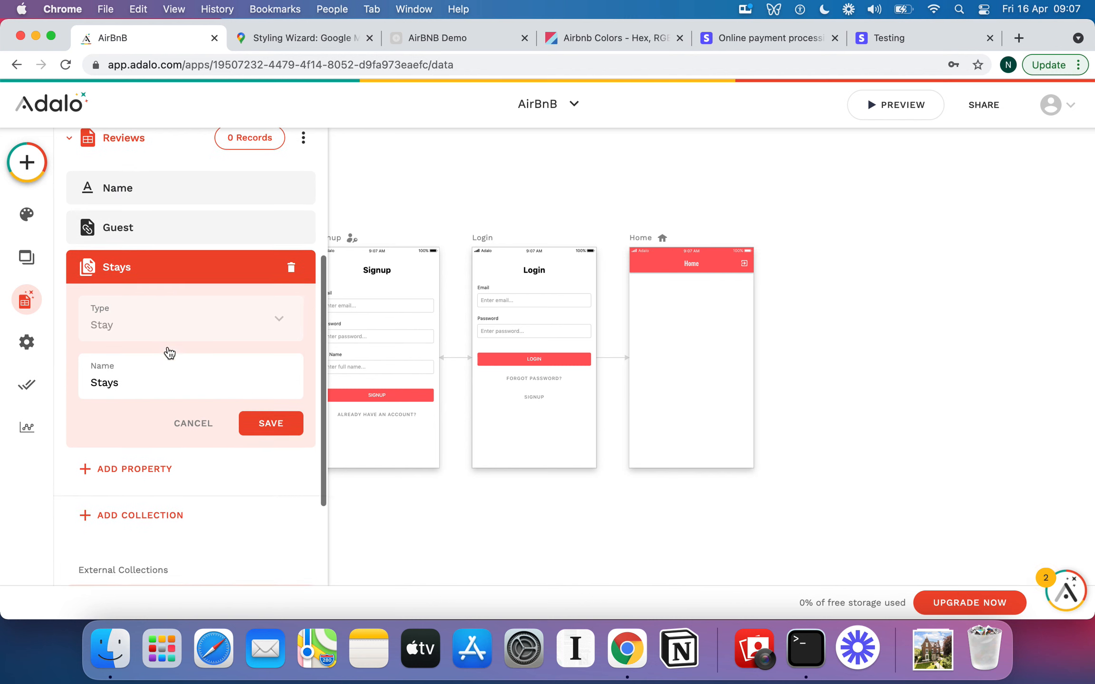
pyautogui.doubleClick(141, 386)
pyautogui.write('Stay')
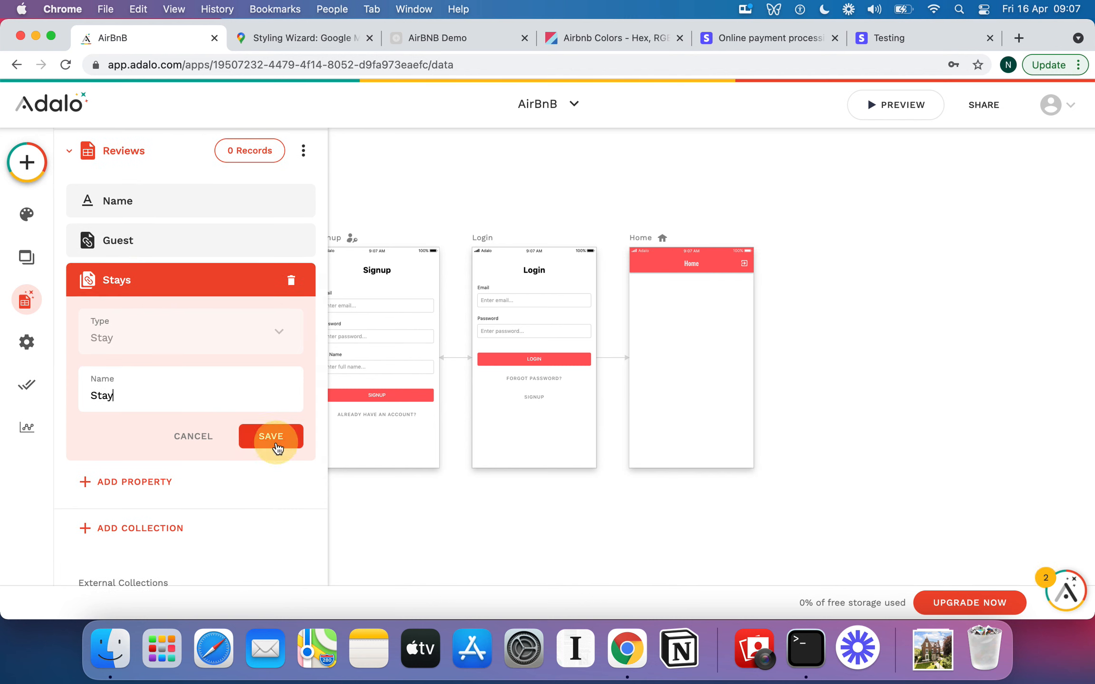
pyautogui.click(273, 442)
pyautogui.scroll(5, 204, 306)
pyautogui.scroll(2, 204, 311)
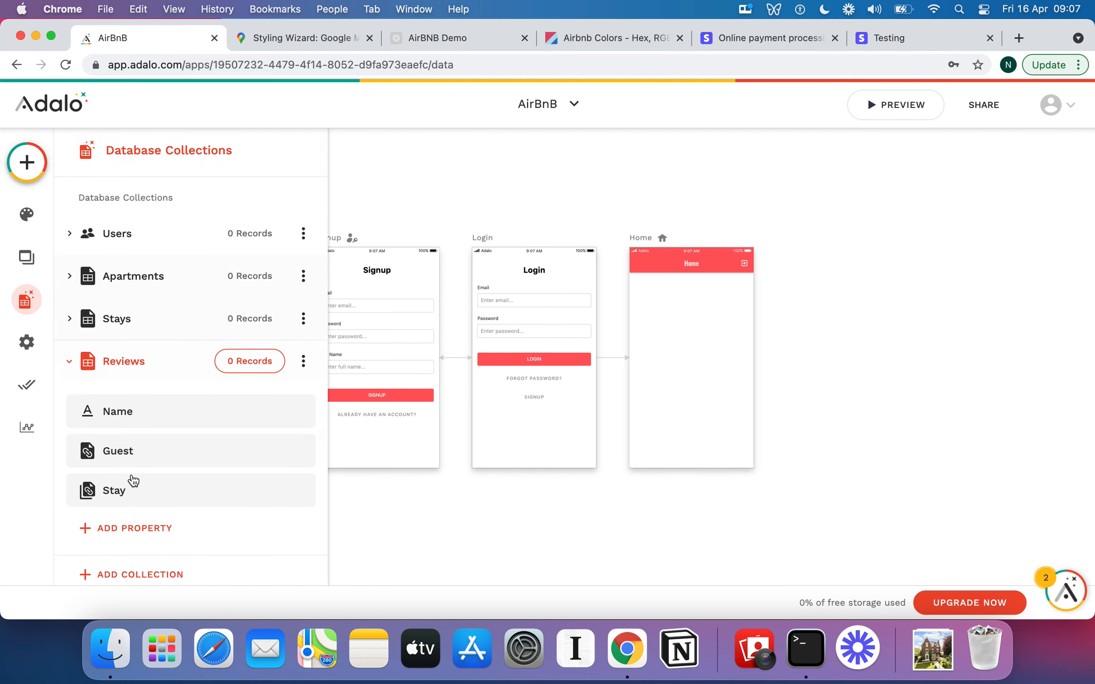
# Add a Number property named Rating to the Reviews collection.
pyautogui.scroll(-3, 134, 480)
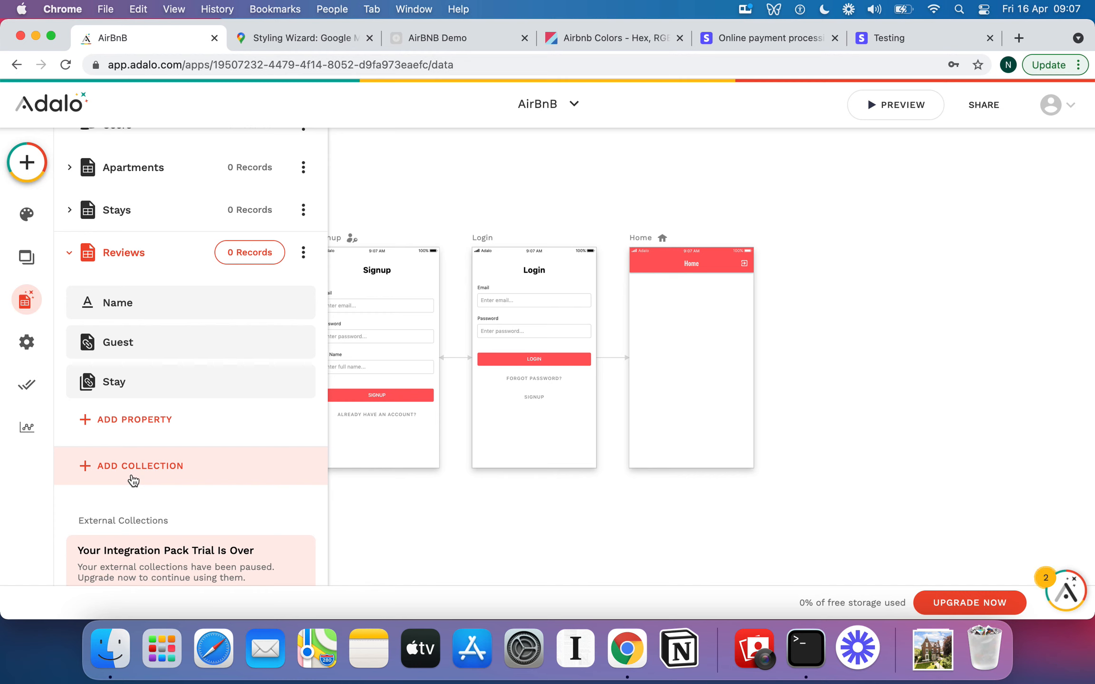
pyautogui.click(143, 420)
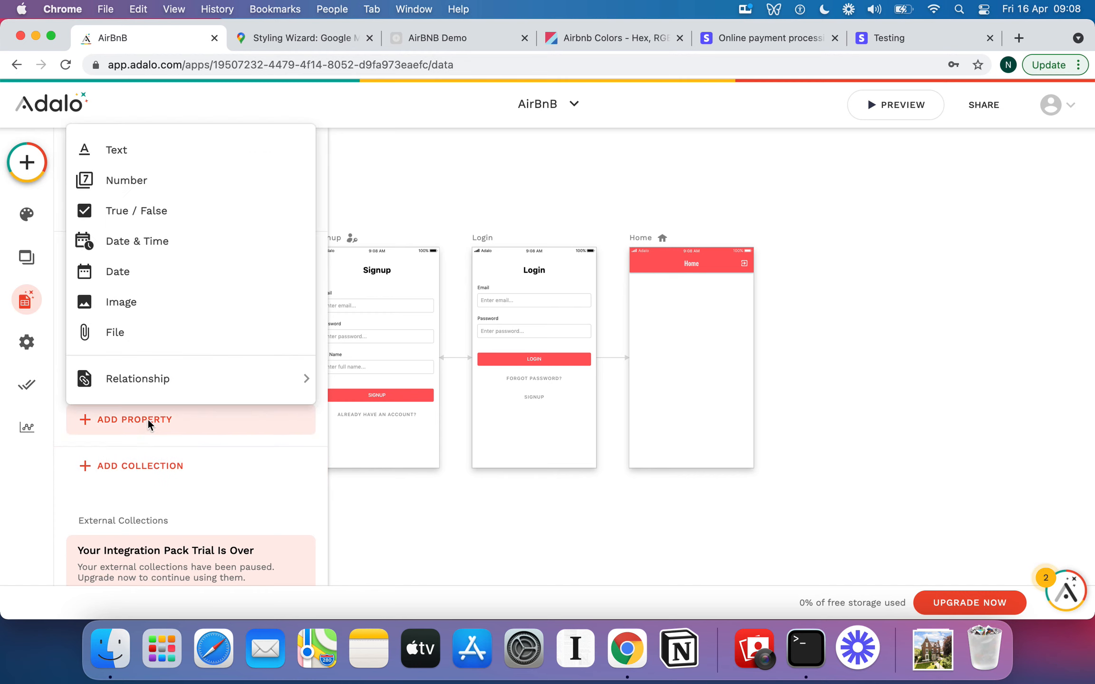
pyautogui.click(141, 182)
pyautogui.tripleClick(175, 525)
pyautogui.write('Rating')
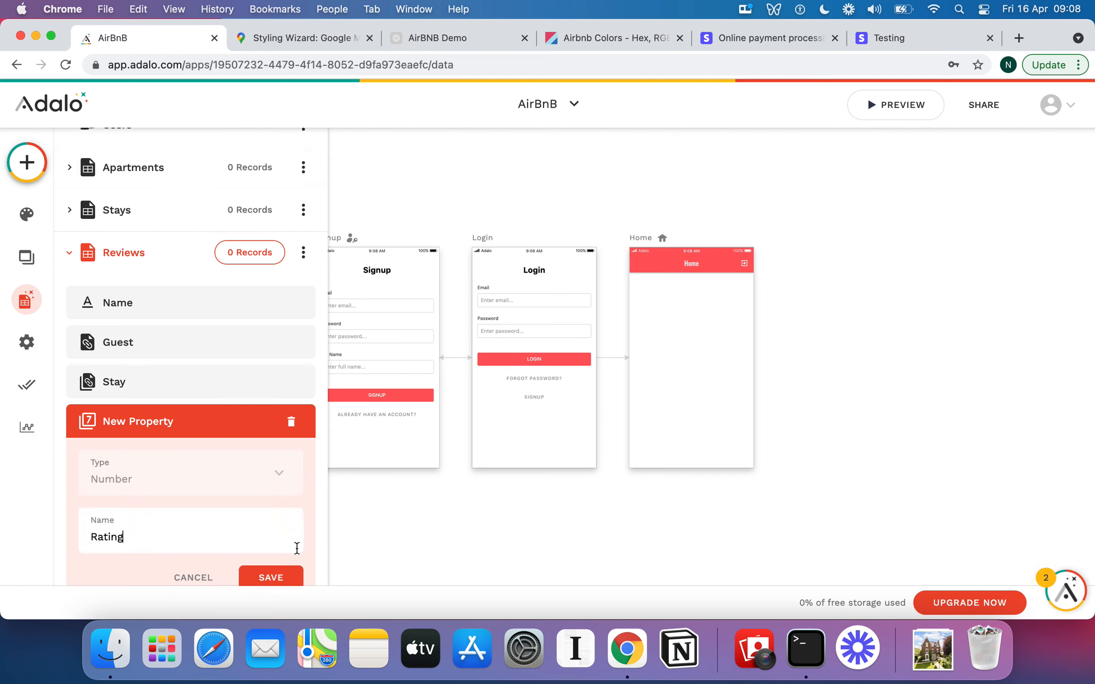
pyautogui.click(289, 582)
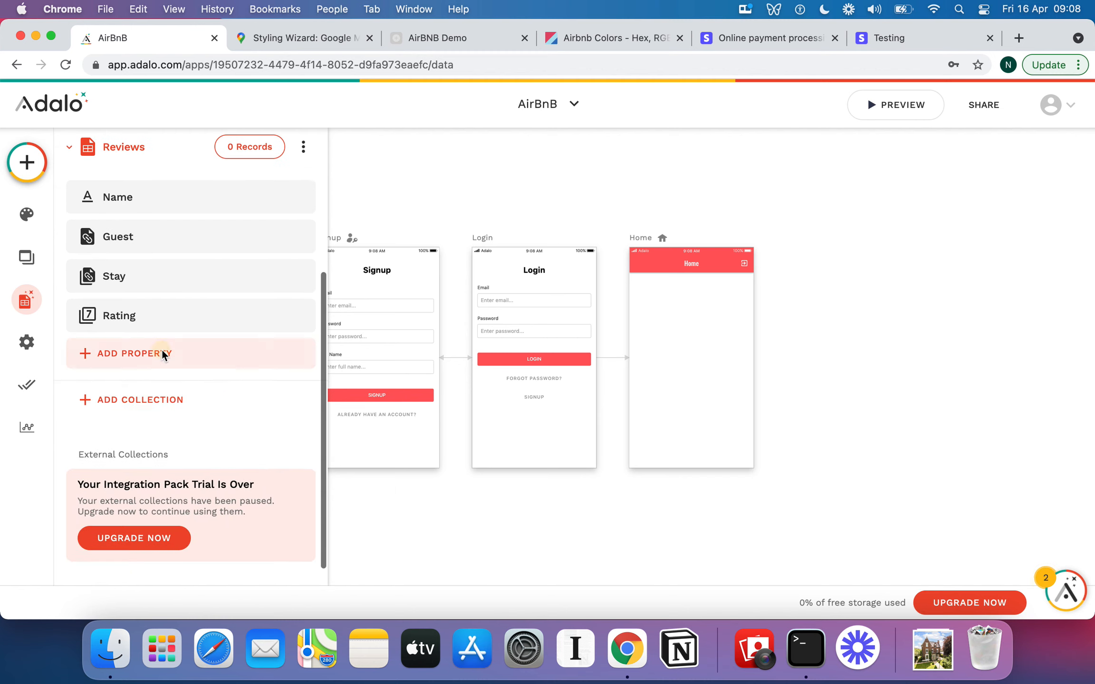
# Add a Text property named Review Comment to the Reviews collection.
pyautogui.click(161, 352)
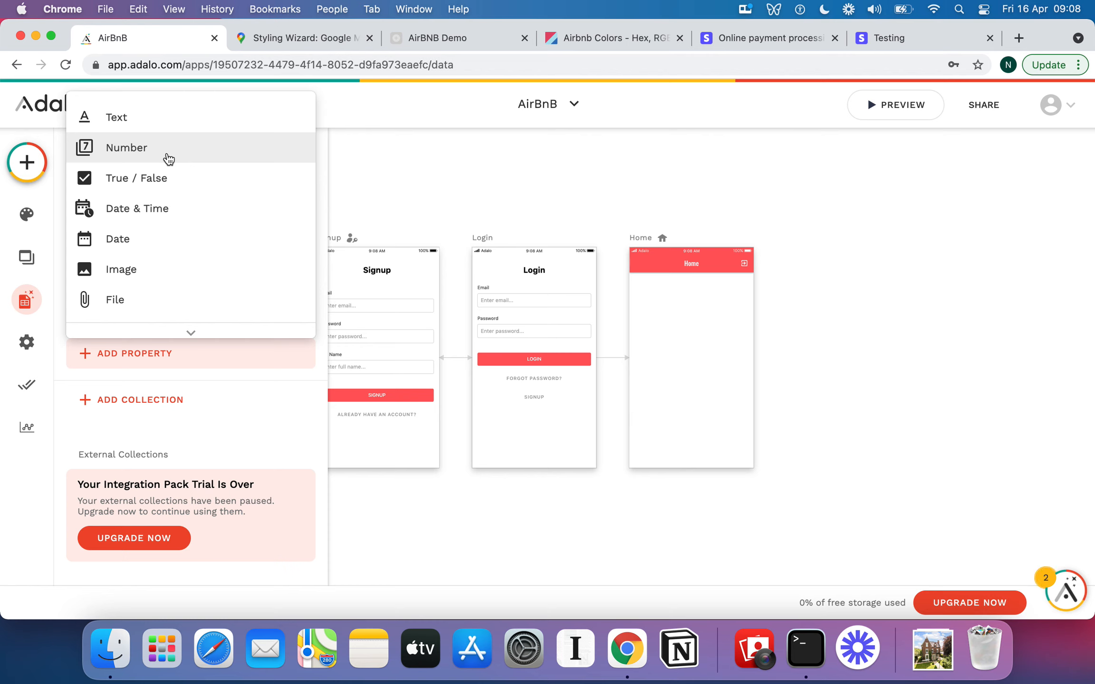
pyautogui.click(147, 123)
pyautogui.tripleClick(175, 466)
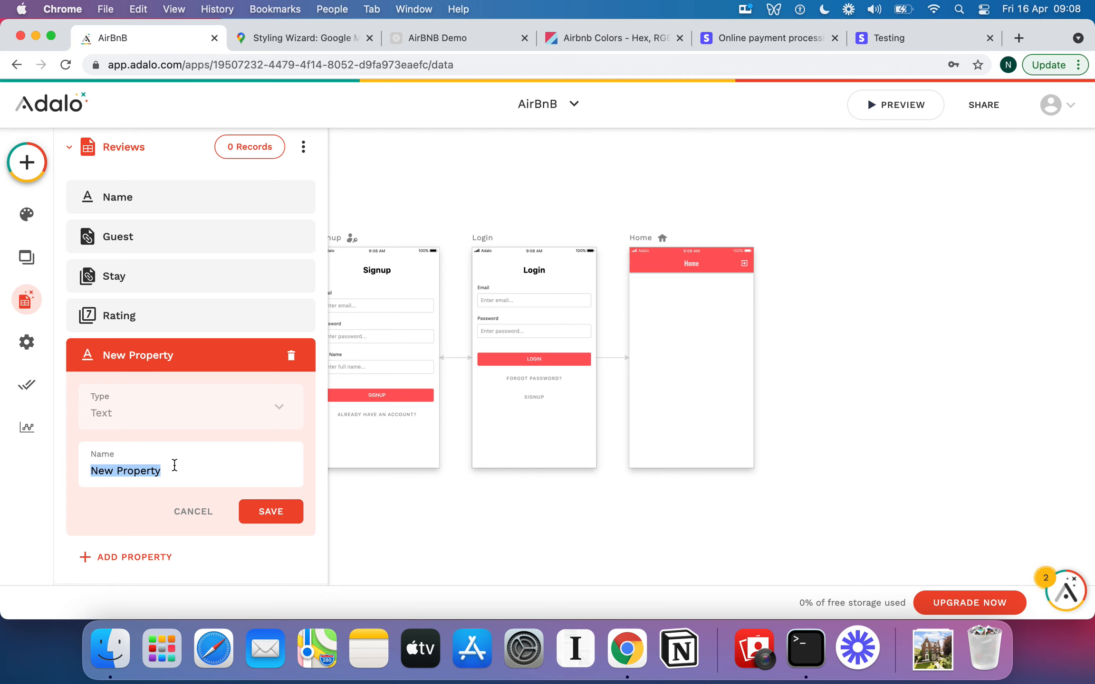
pyautogui.write('Rating Comment')
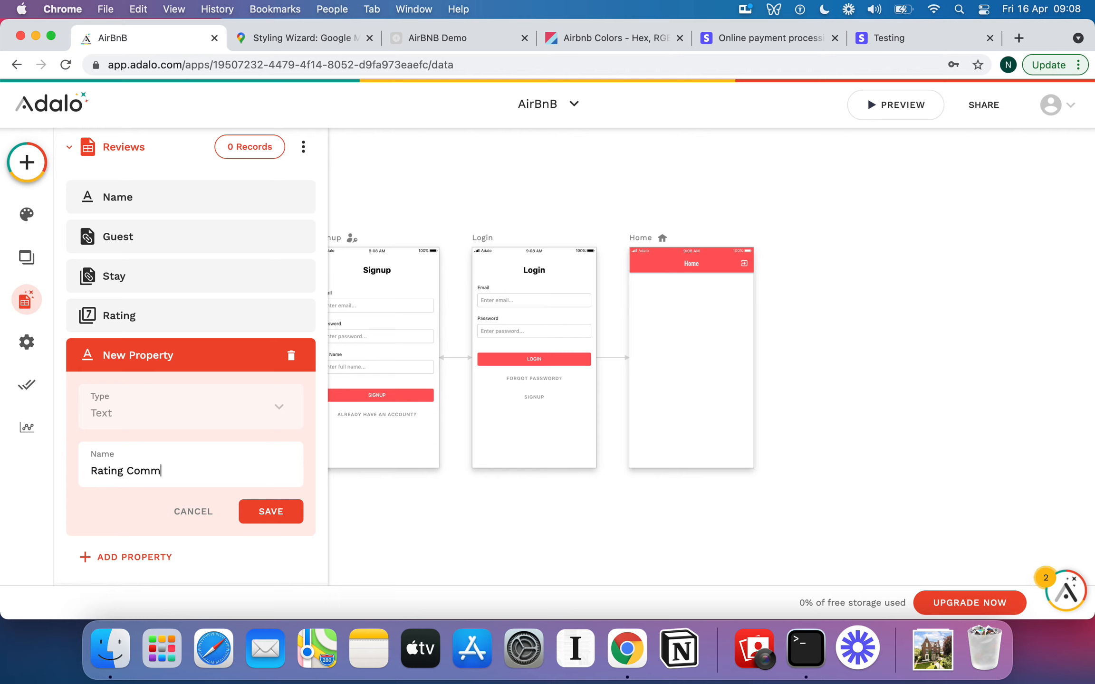
pyautogui.doubleClick(106, 471)
pyautogui.write('Review')
pyautogui.click(264, 512)
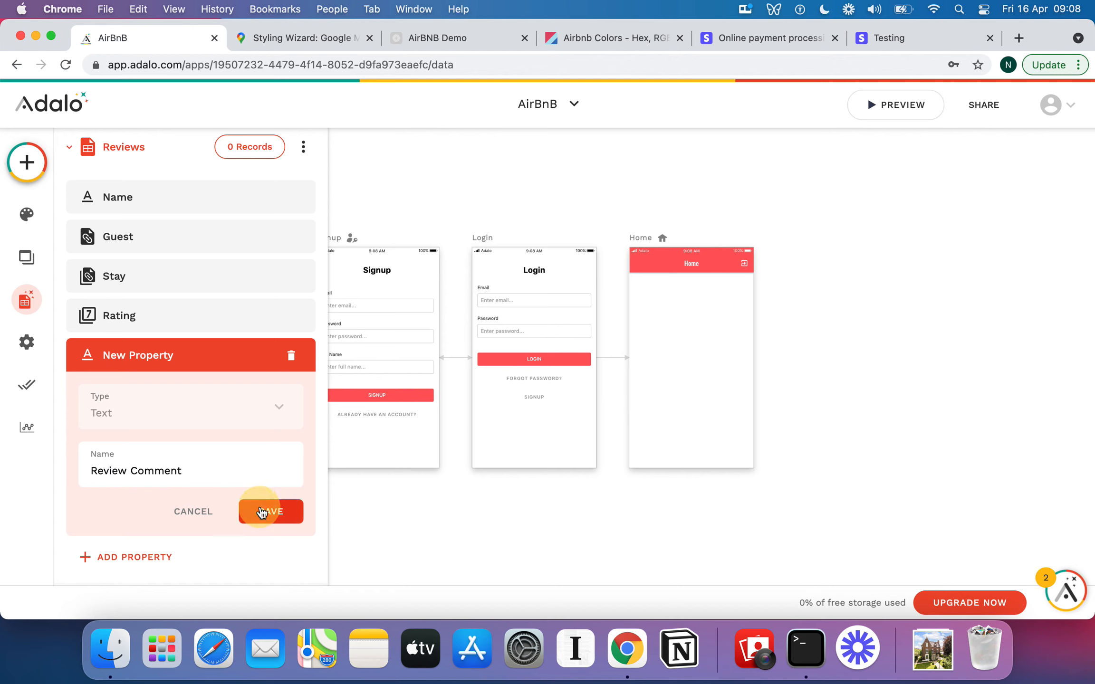
# Rename the Reviews collection's Name property to ID.
pyautogui.scroll(3, 253, 356)
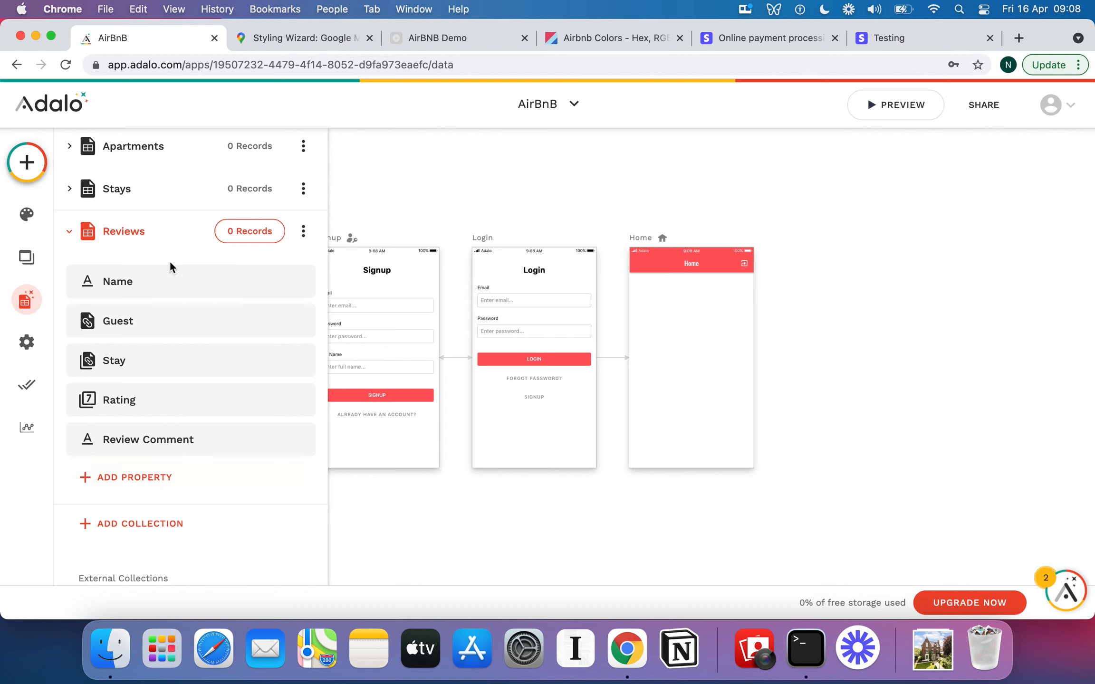
pyautogui.scroll(3, 170, 264)
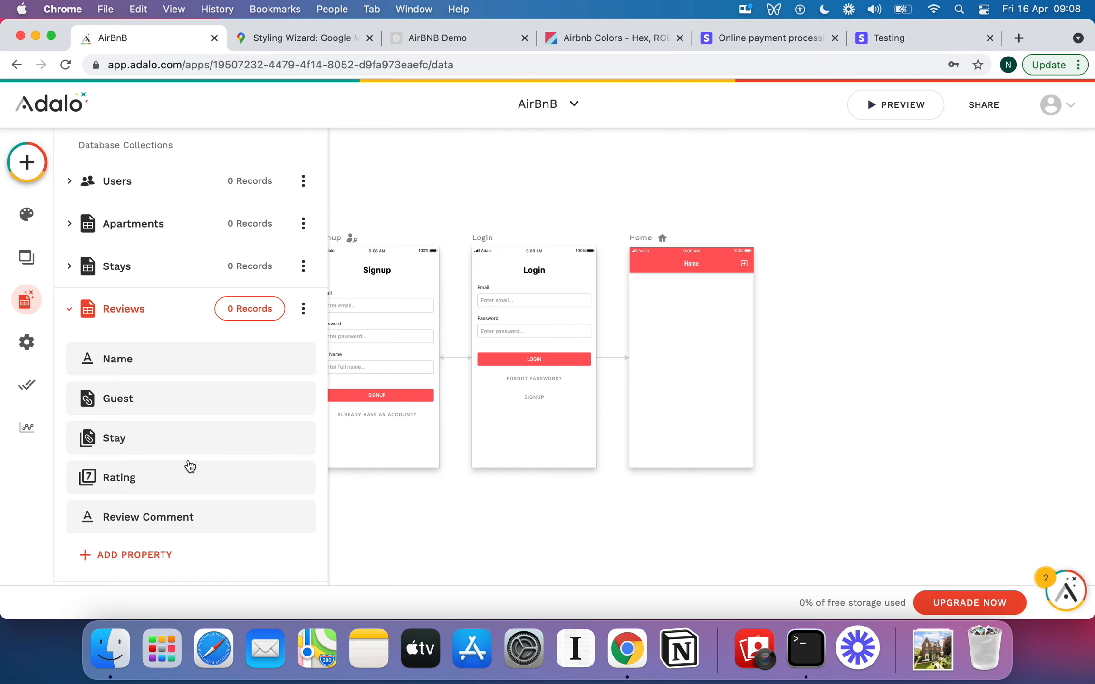
pyautogui.click(75, 308)
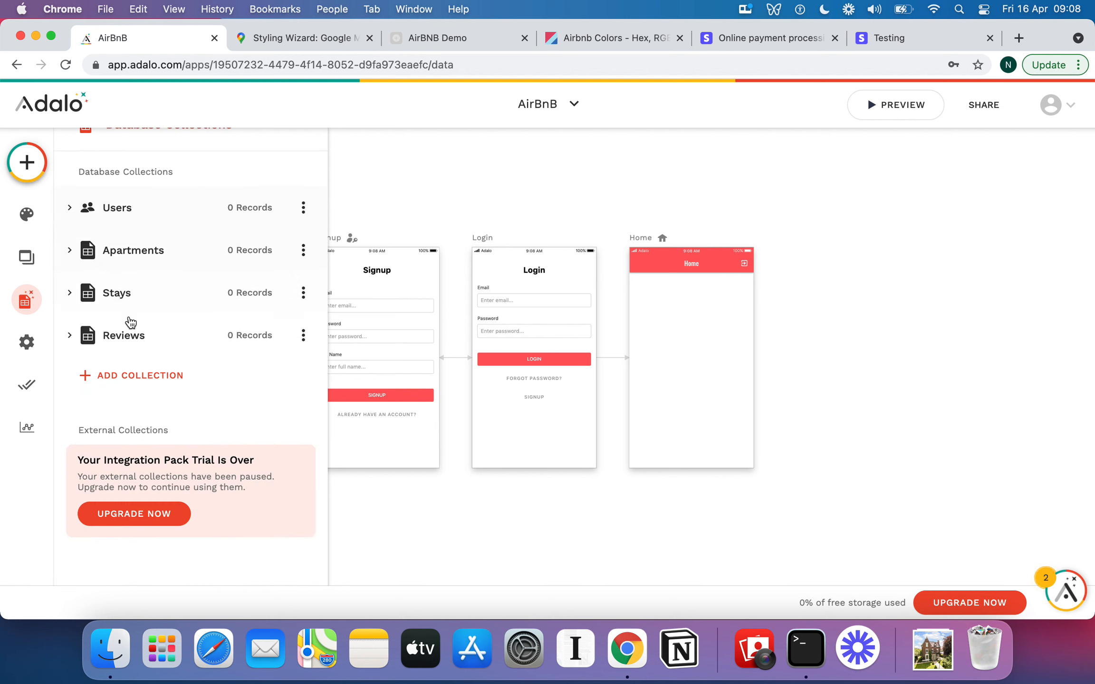
pyautogui.click(70, 334)
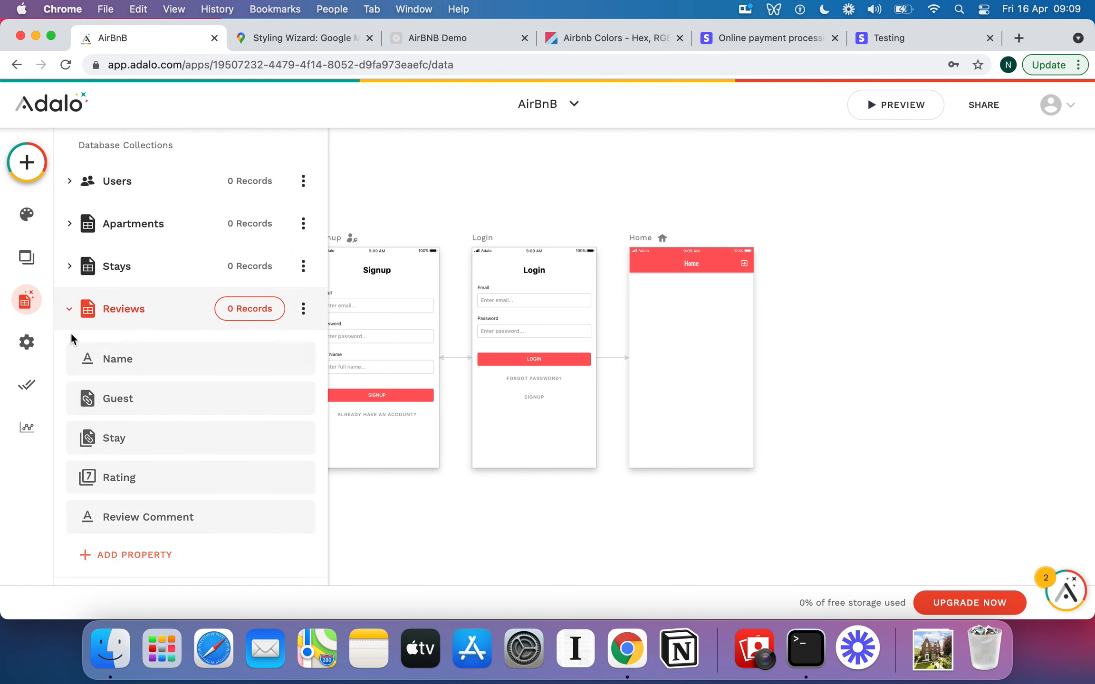
pyautogui.click(129, 360)
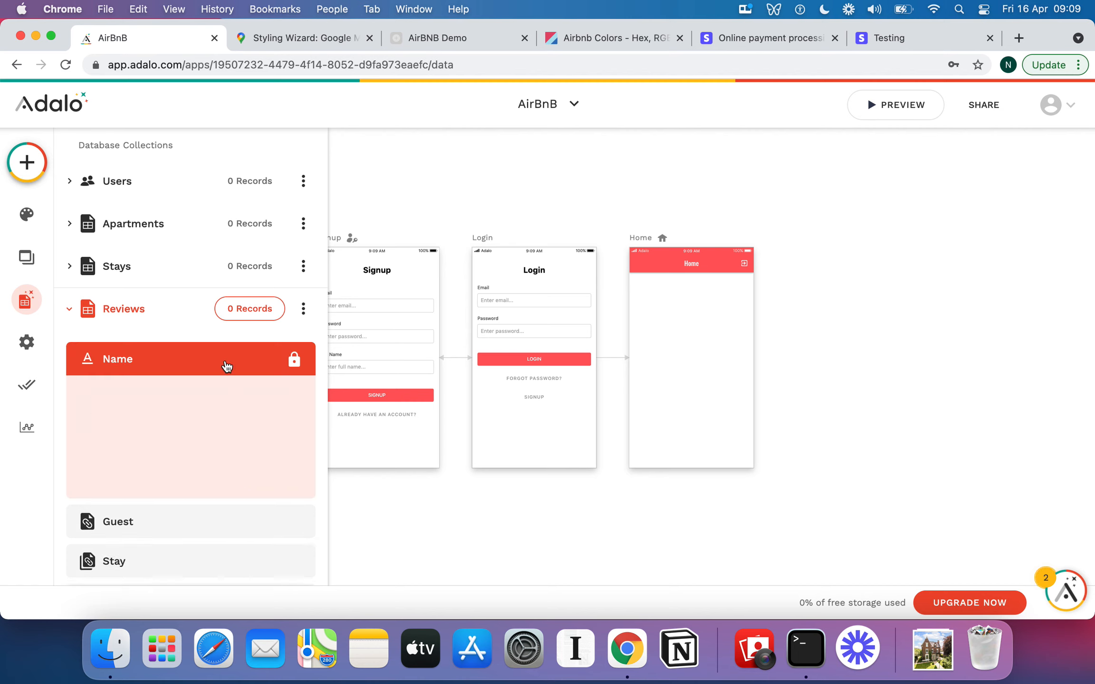
pyautogui.doubleClick(145, 472)
pyautogui.write('ID')
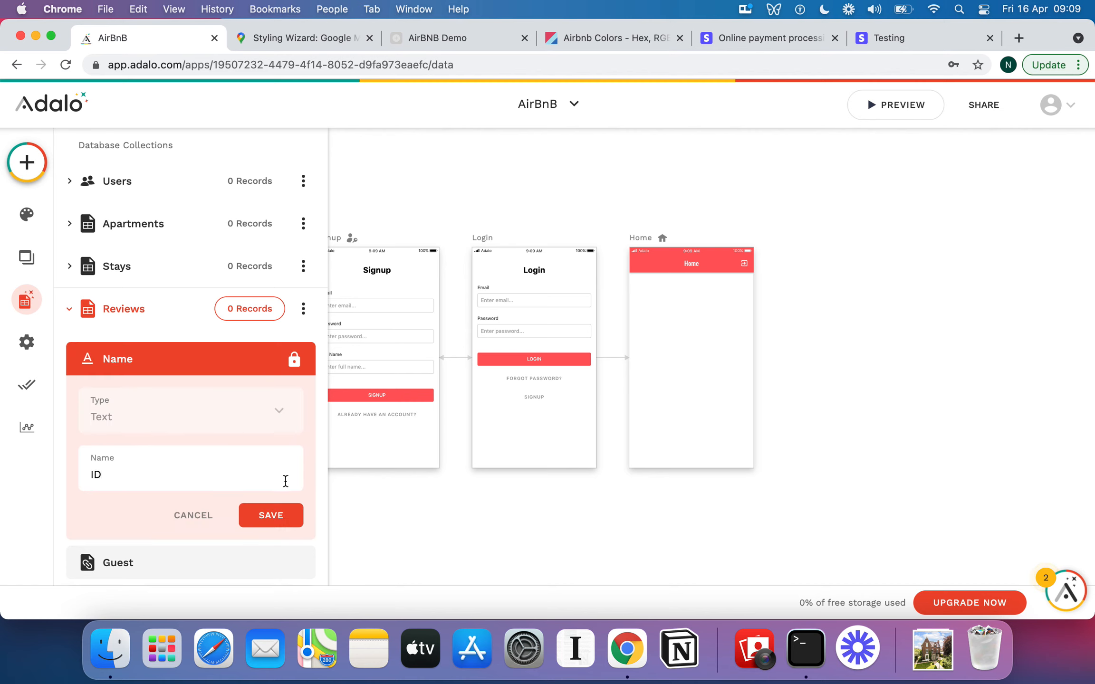
pyautogui.click(291, 520)
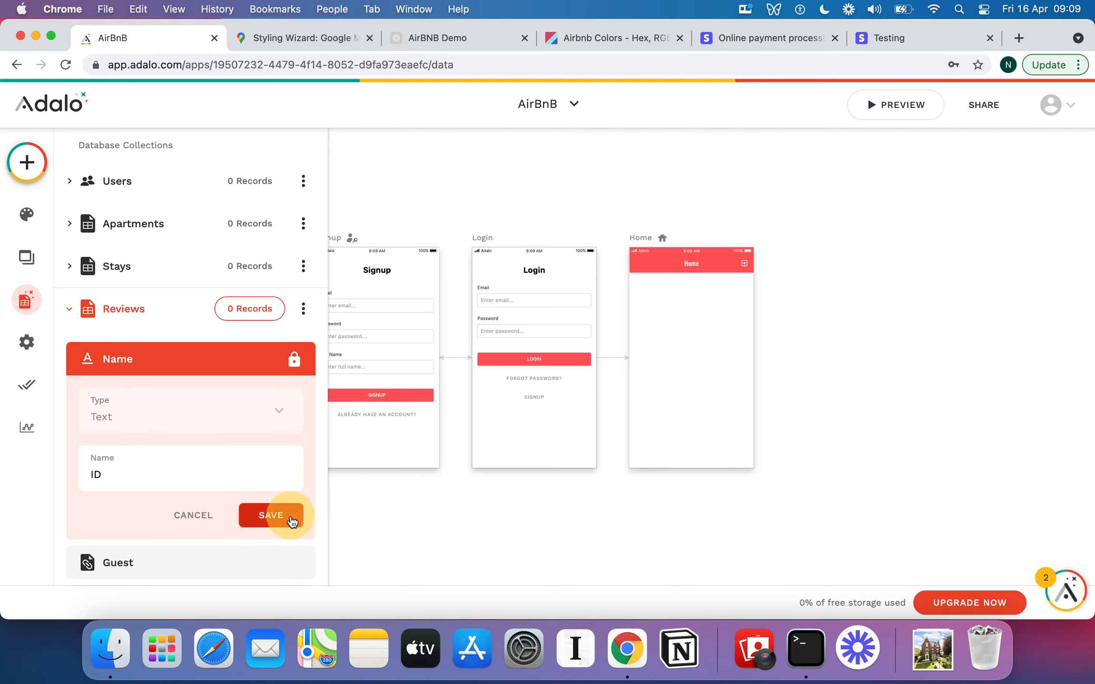
# Rename the Stays collection's Name property to ID.
pyautogui.click(70, 309)
pyautogui.click(72, 283)
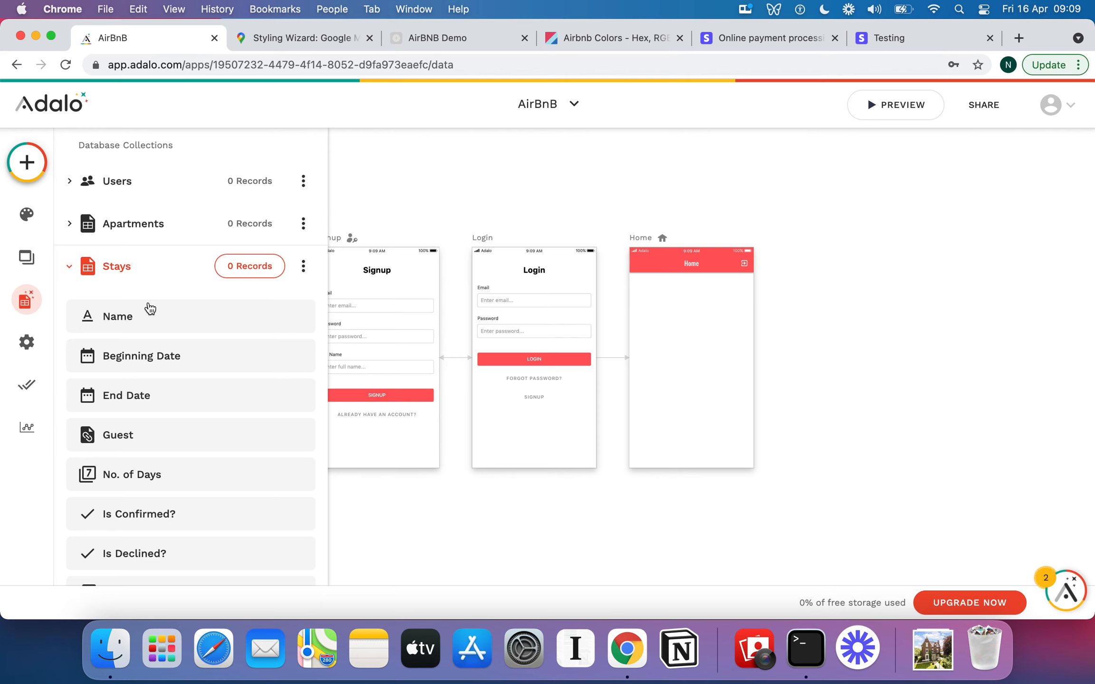
pyautogui.click(152, 320)
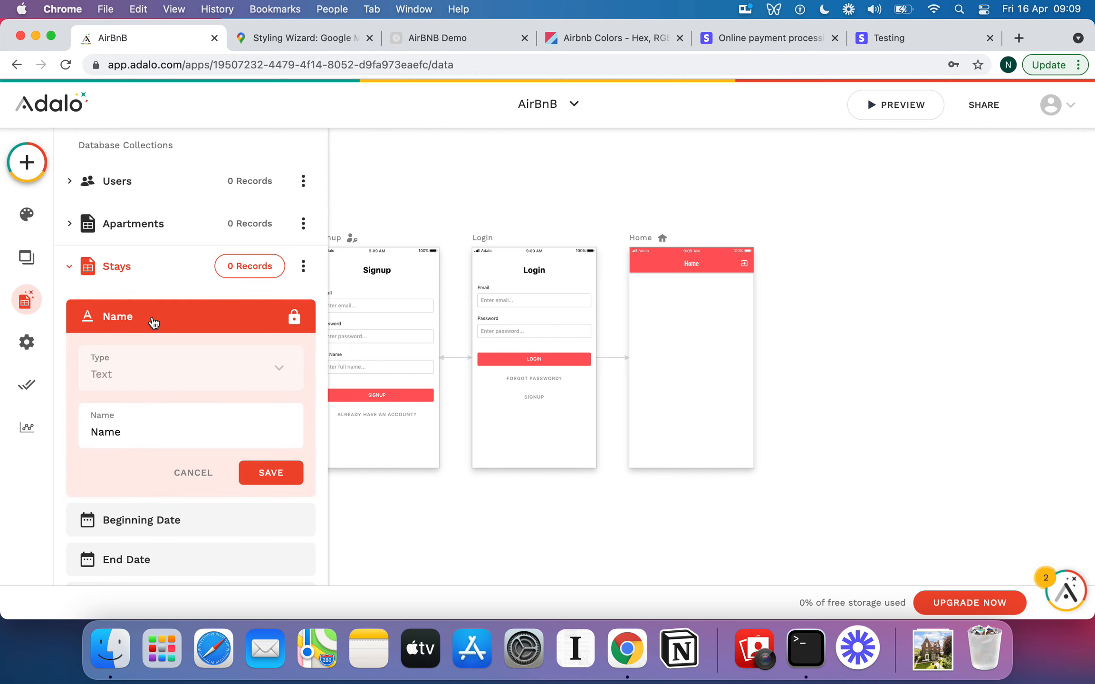
pyautogui.doubleClick(128, 423)
pyautogui.write('ID')
pyautogui.click(280, 479)
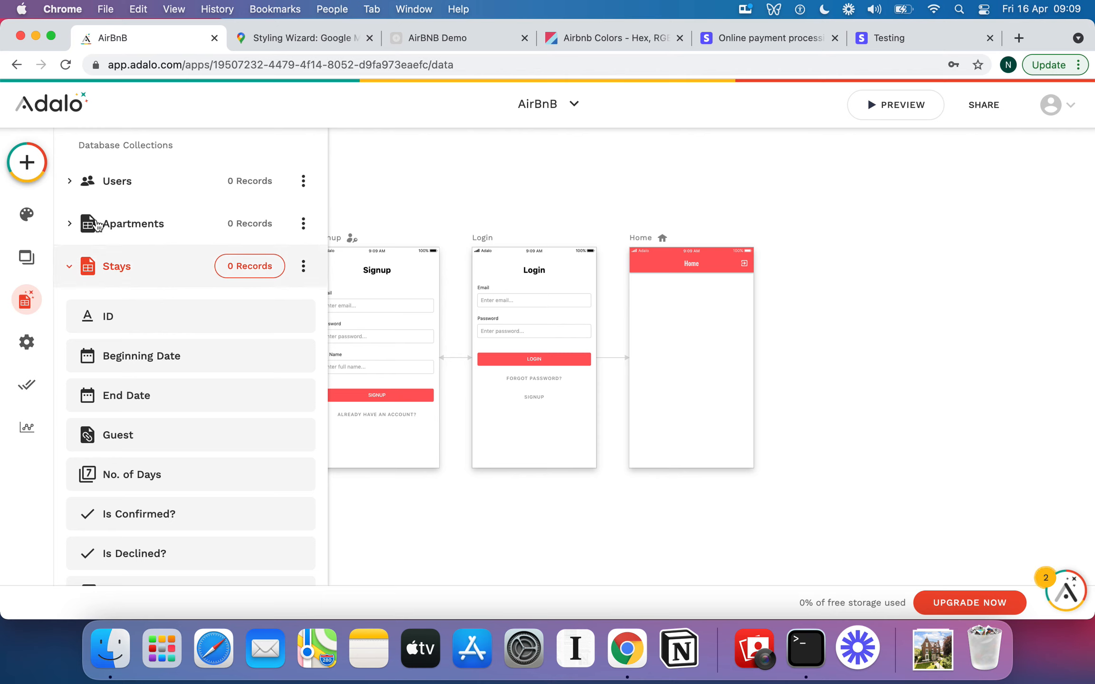
# Examine the properties of the Apartments and Users collections.
pyautogui.click(75, 222)
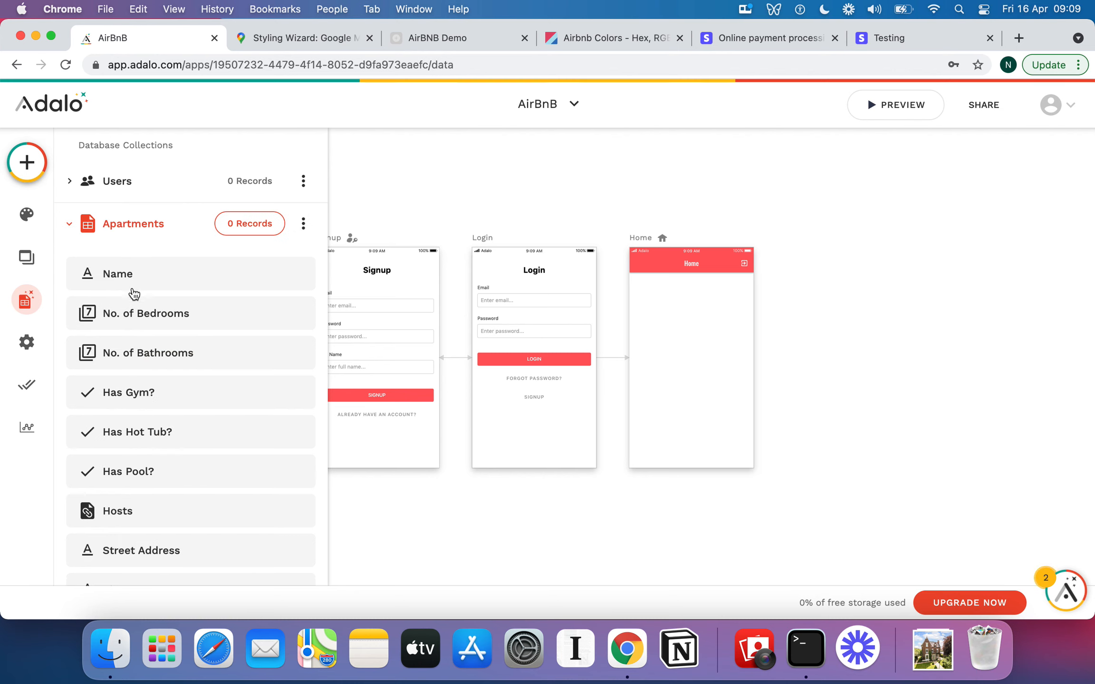
pyautogui.click(68, 186)
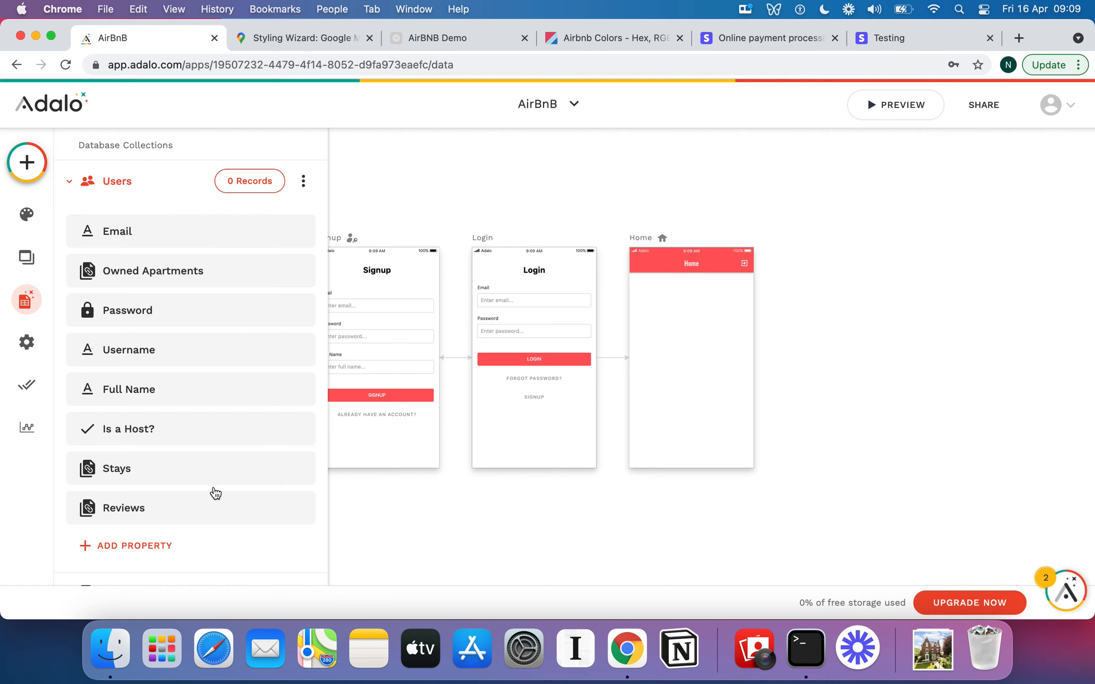
pyautogui.scroll(-1, 167, 557)
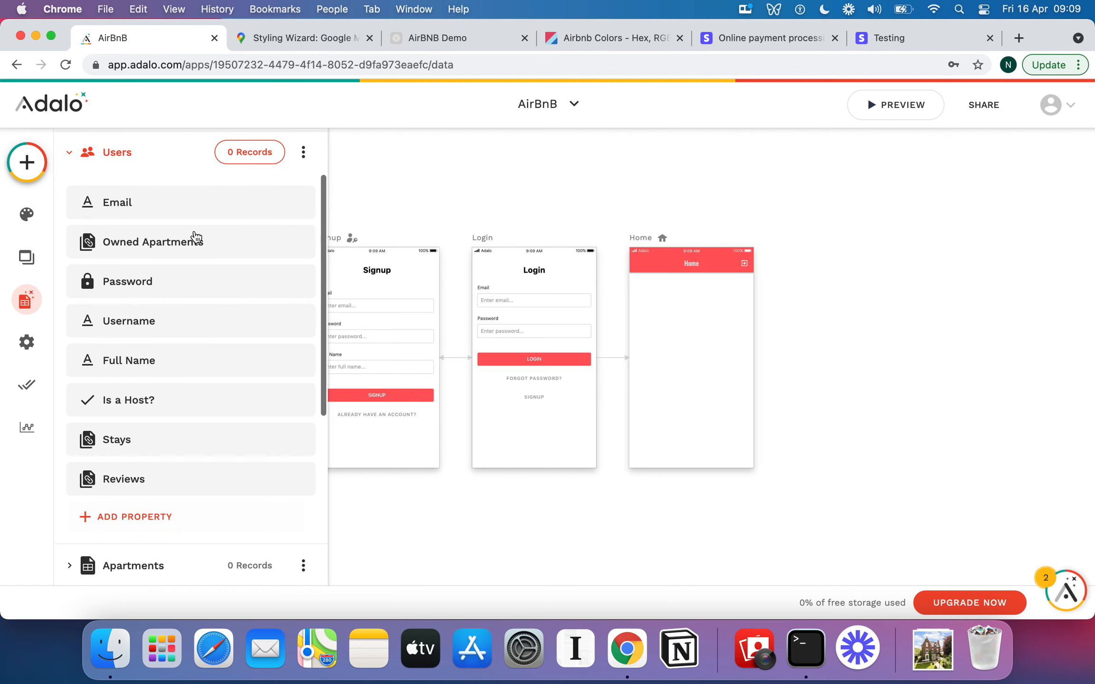
pyautogui.scroll(1, 188, 262)
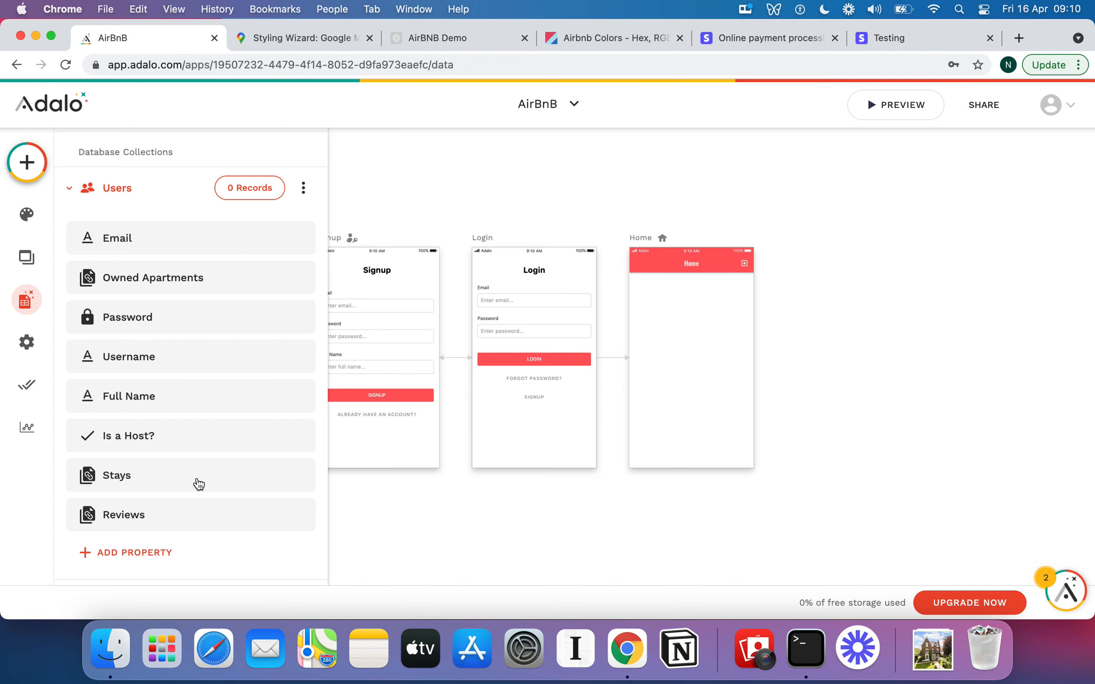
# Add an Image property named Profile Photo to the Users collection.
pyautogui.click(165, 546)
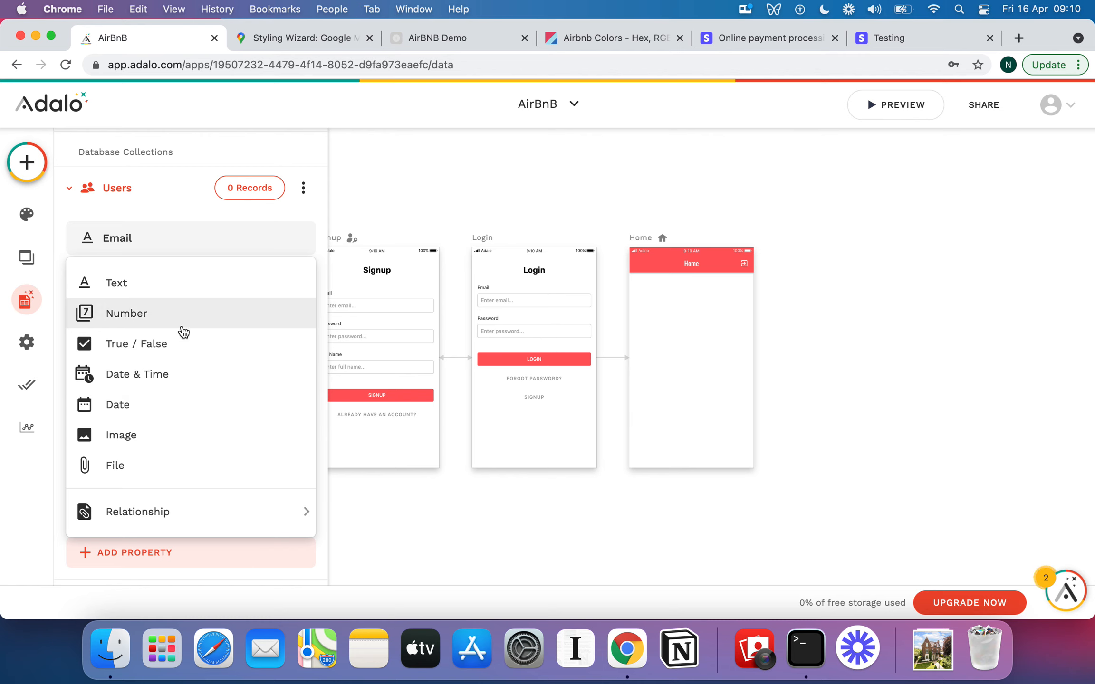
pyautogui.click(154, 442)
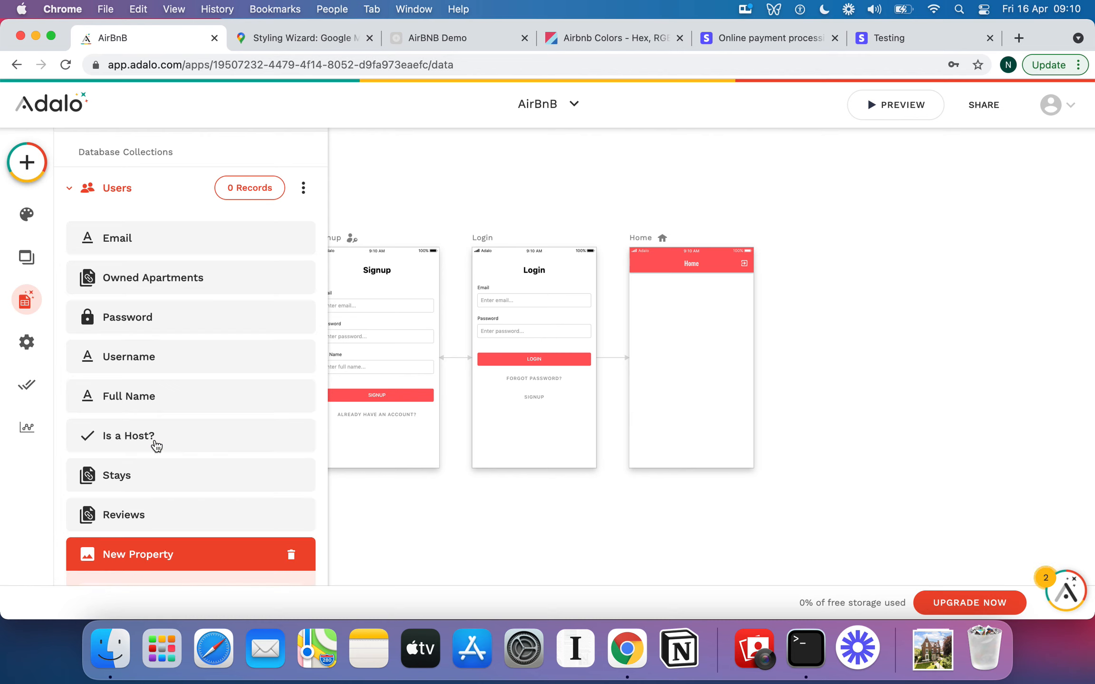
pyautogui.scroll(-3, 213, 504)
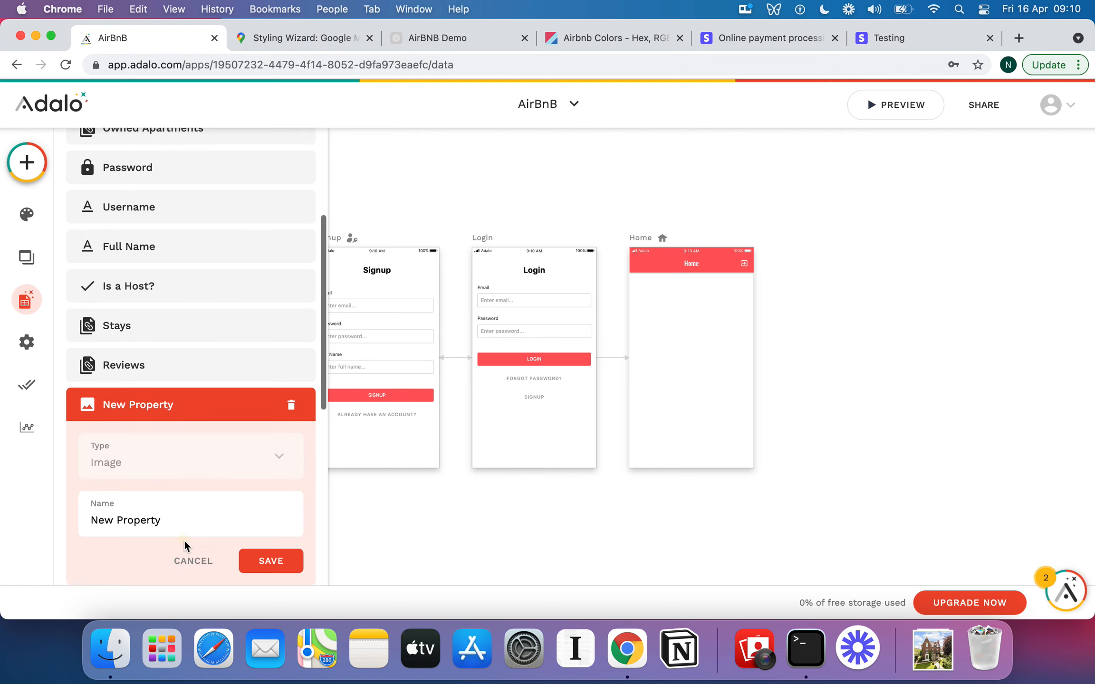
pyautogui.tripleClick(170, 520)
pyautogui.write('Profile Photo')
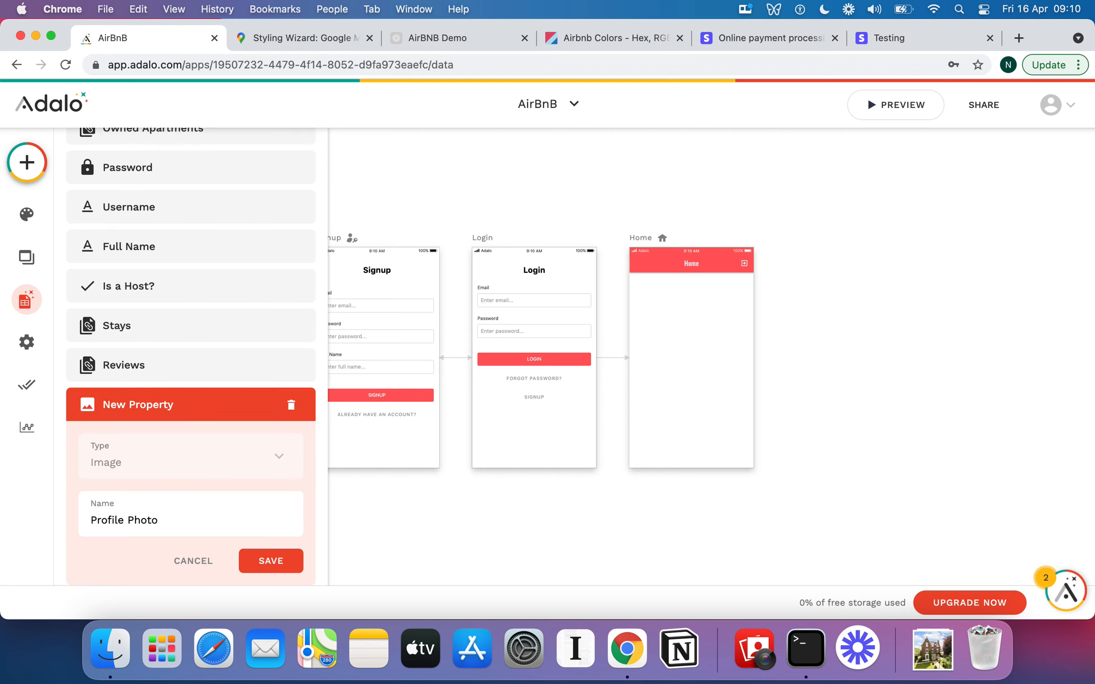
pyautogui.click(263, 563)
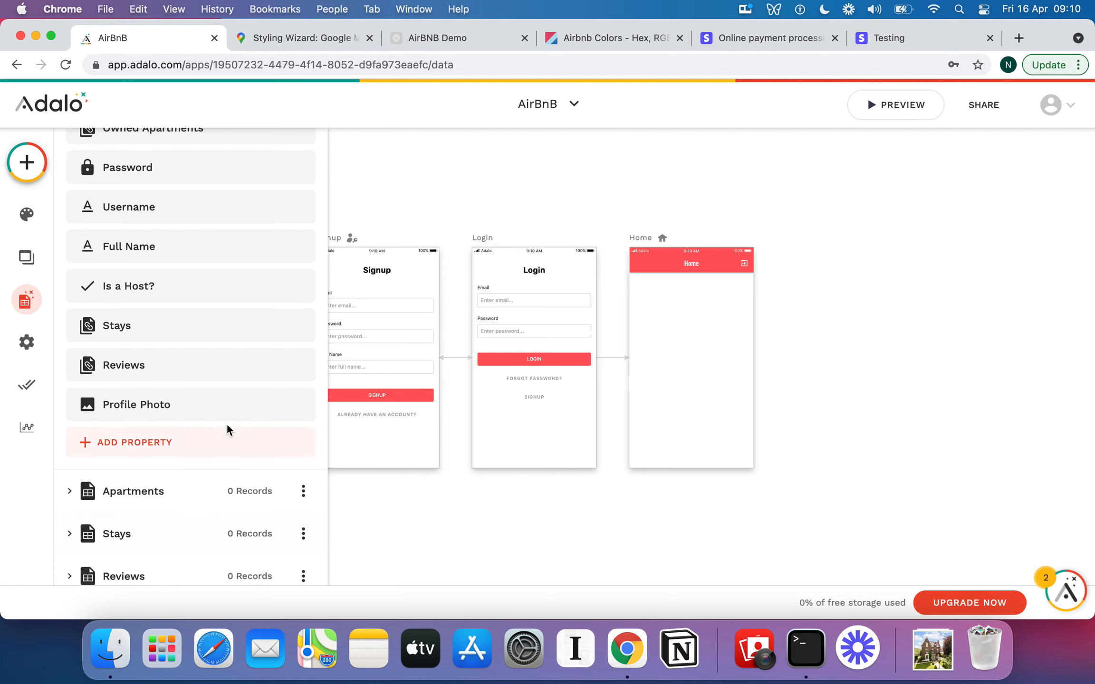
# Rename the Users collection's Stays relationship property to Booked Stays.
pyautogui.scroll(-1, 223, 423)
pyautogui.click(154, 300)
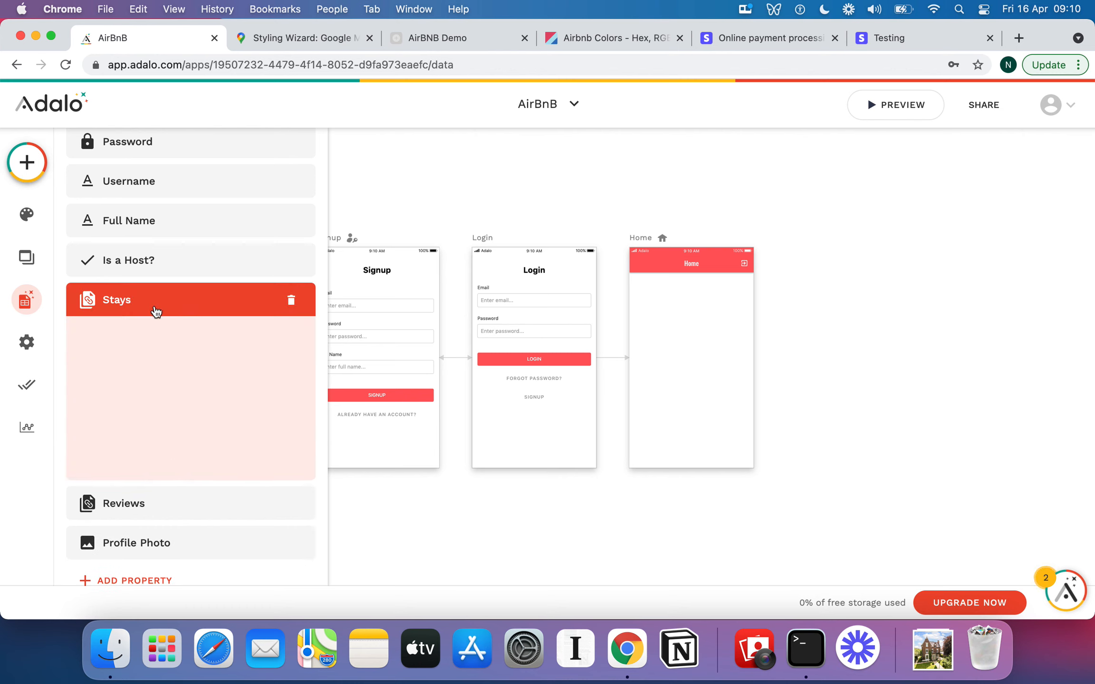
pyautogui.click(88, 416)
pyautogui.write('Booked Stays')
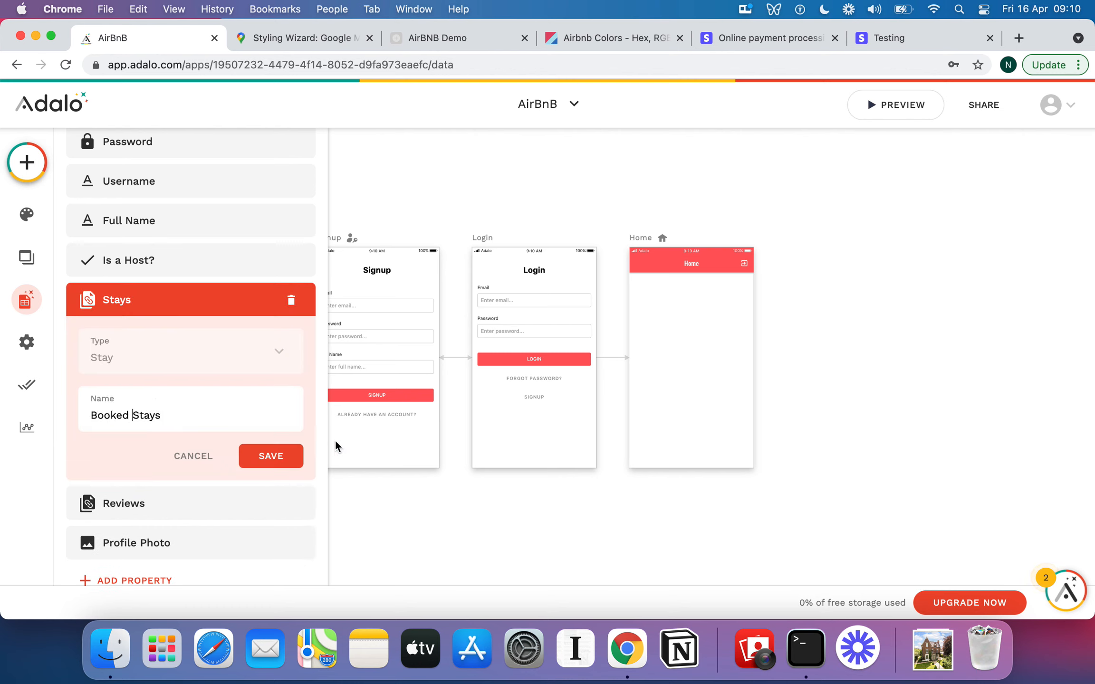
pyautogui.click(284, 457)
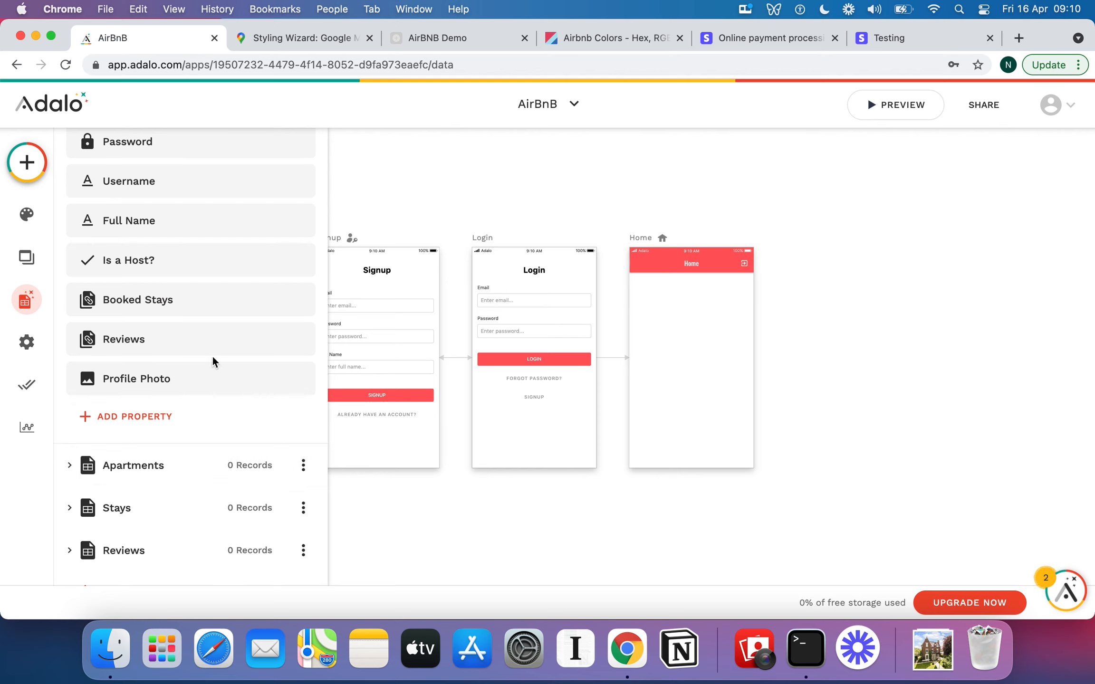
# Add a Number property named Temporary Rating Variable to the Users collection.
pyautogui.click(143, 416)
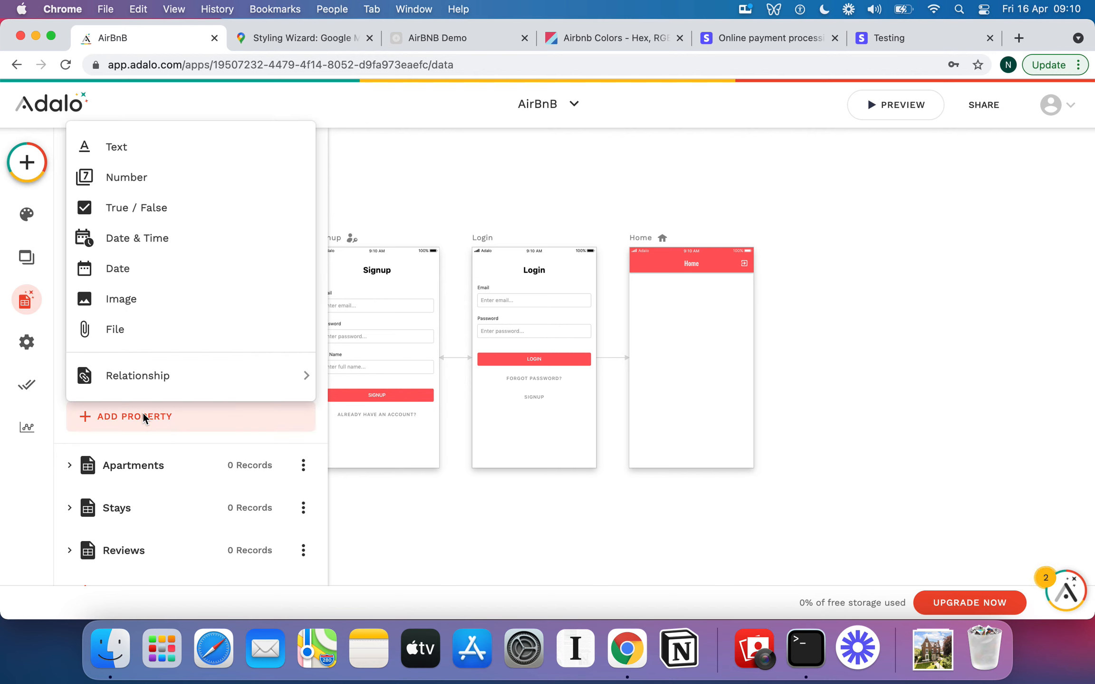
pyautogui.click(159, 185)
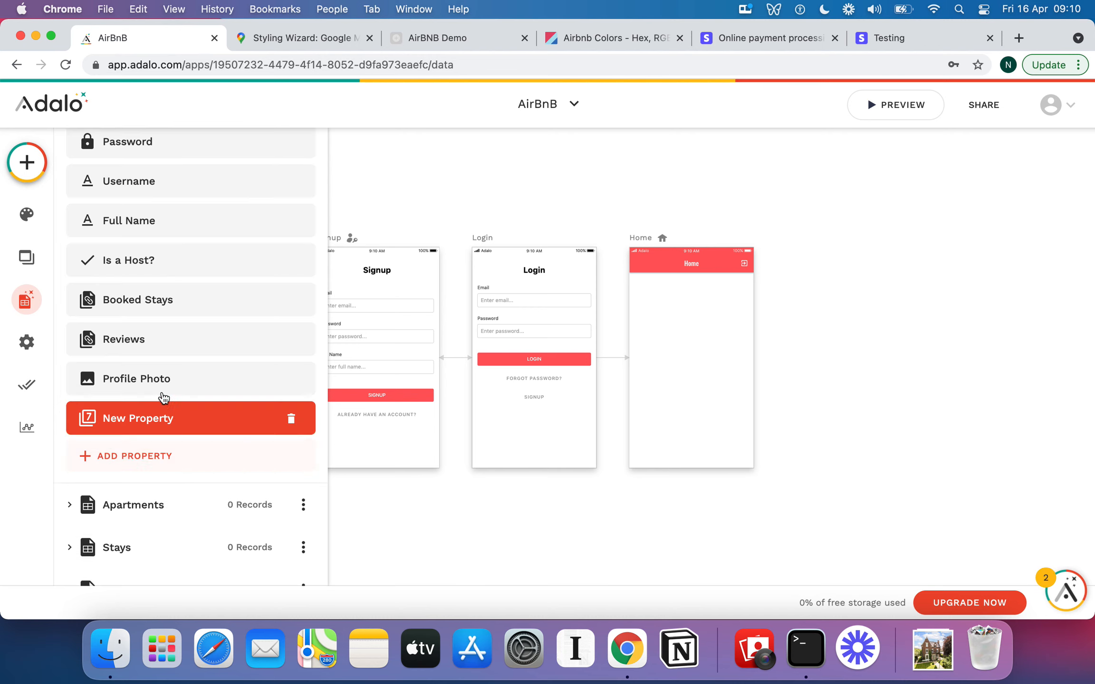
pyautogui.tripleClick(143, 535)
pyautogui.write('Temporary')
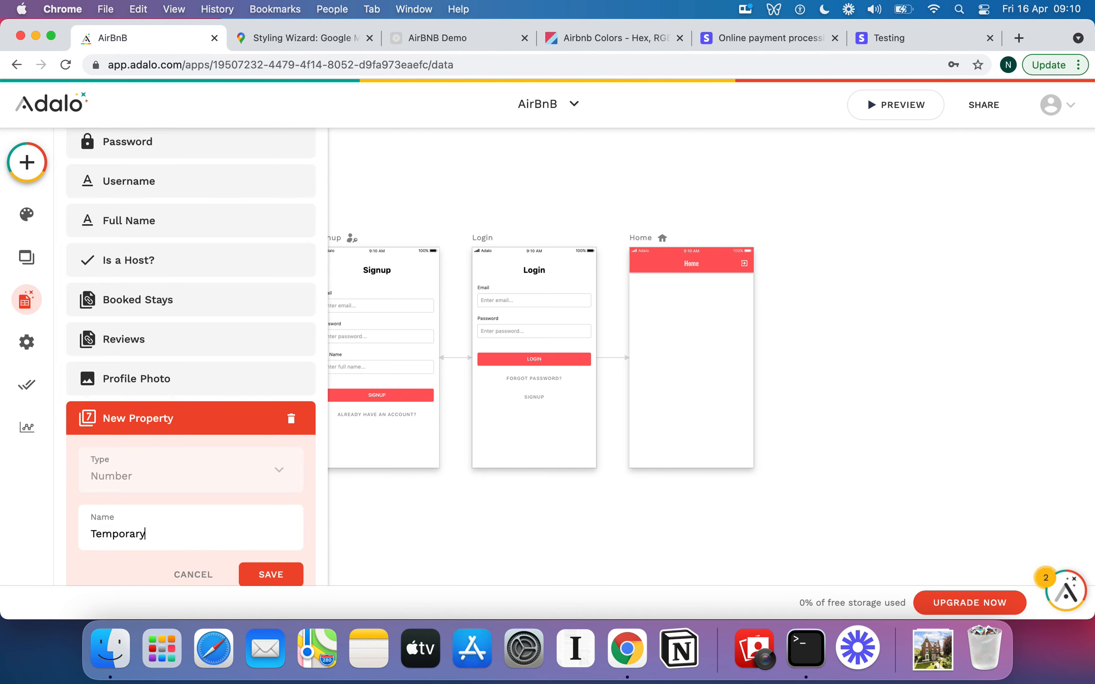
pyautogui.write(' Rating Variable')
pyautogui.click(266, 575)
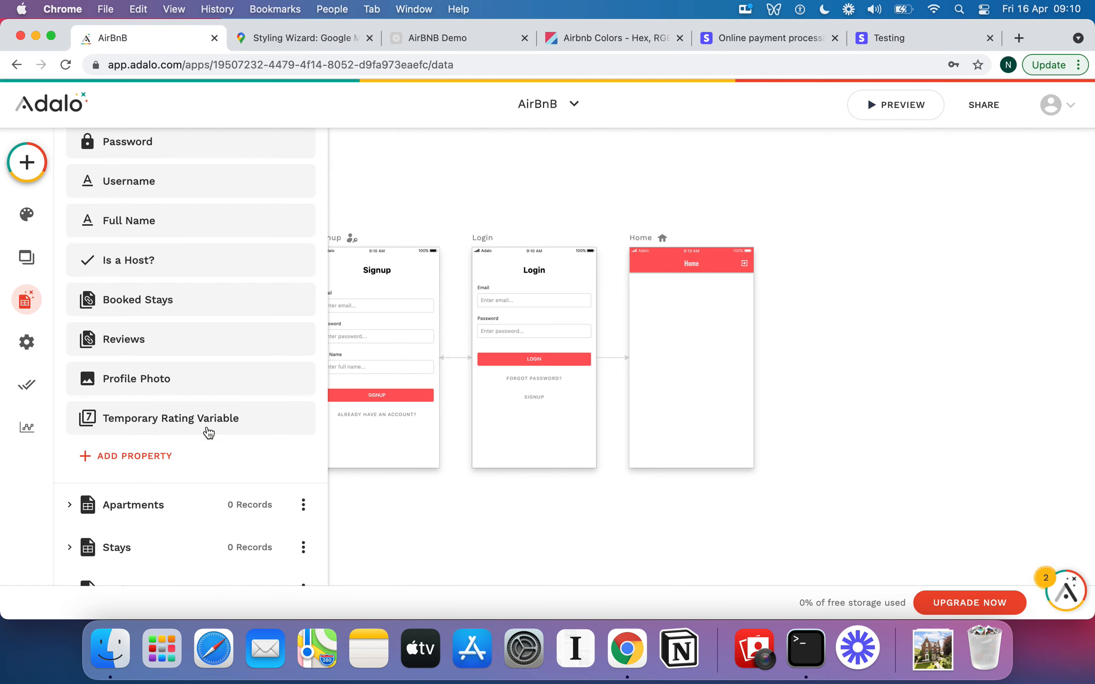
# Review the Users collection's full property list and close the database collections panel.
pyautogui.scroll(5, 208, 433)
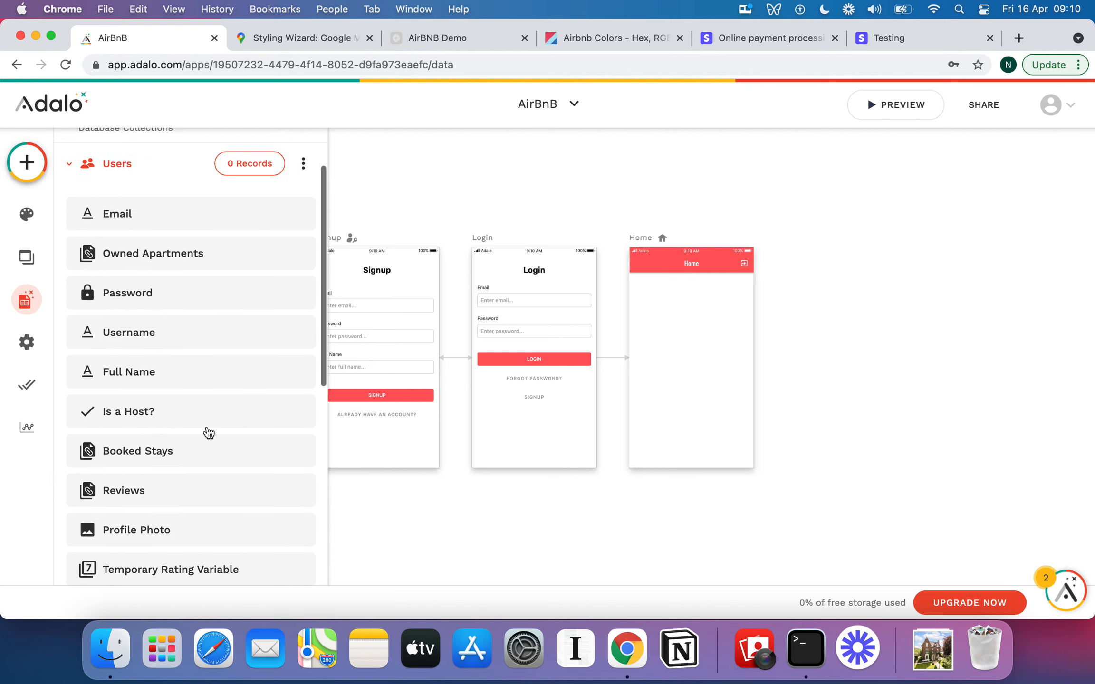
pyautogui.scroll(-4, 209, 433)
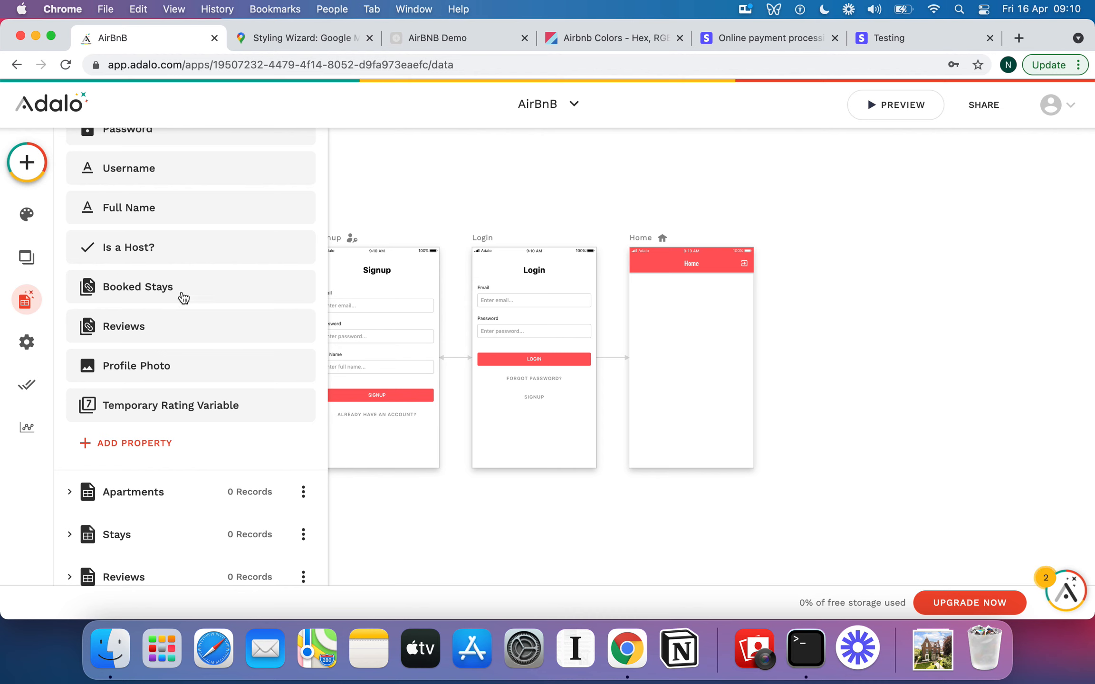
pyautogui.scroll(4, 181, 295)
pyautogui.scroll(1, 181, 295)
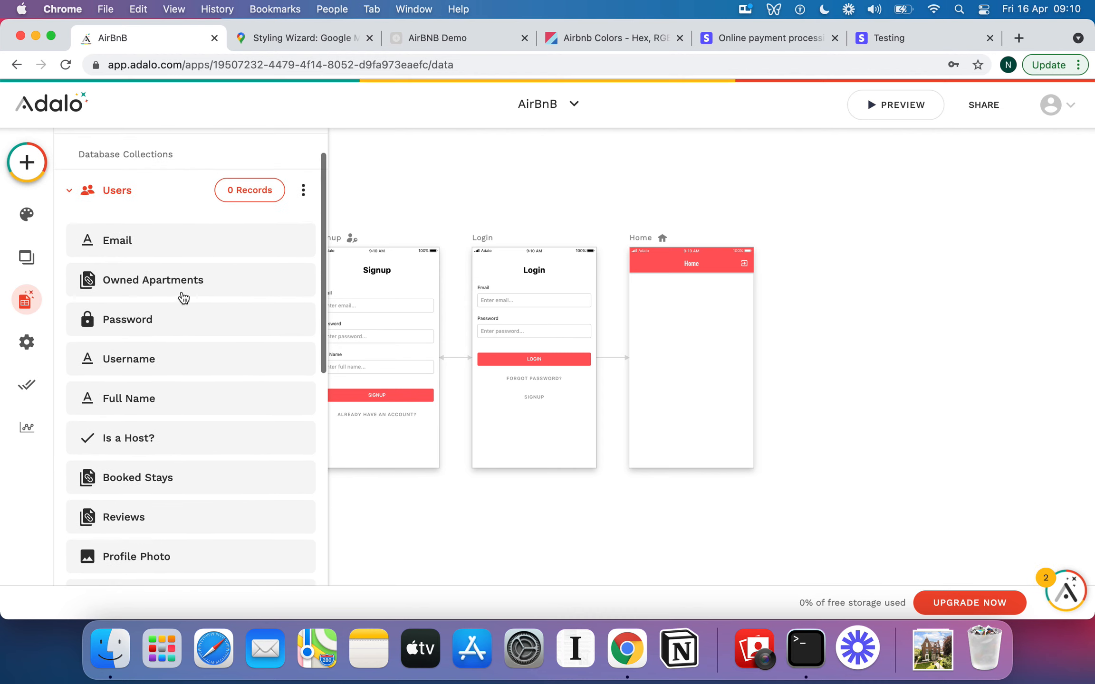
pyautogui.click(72, 190)
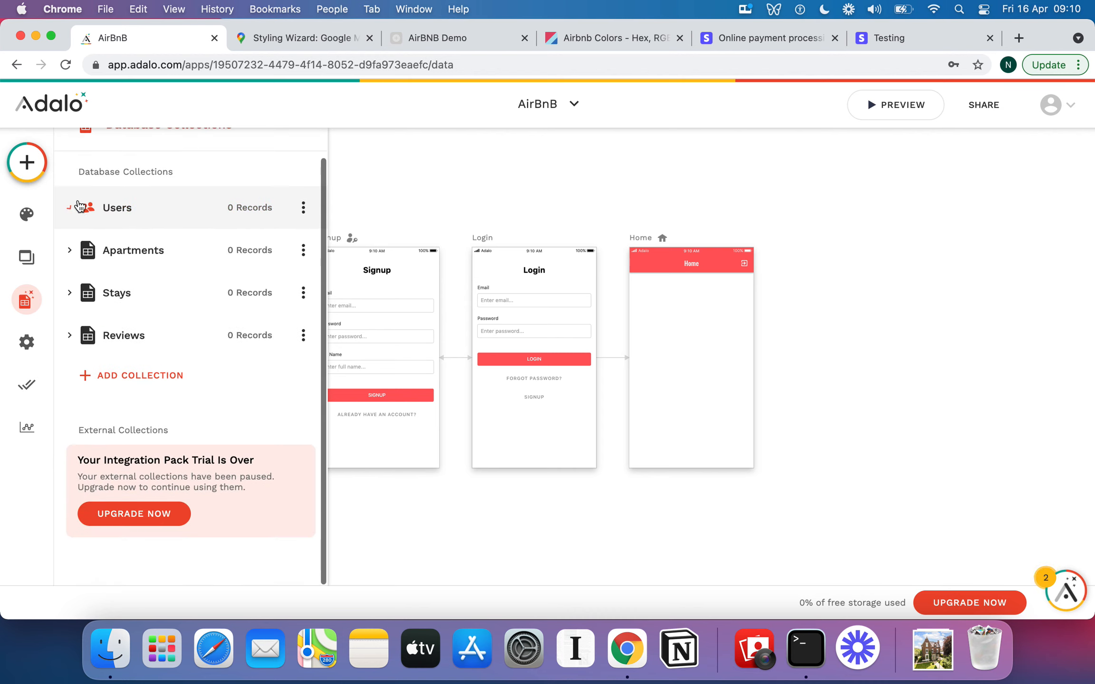
pyautogui.click(75, 192)
pyautogui.scroll(-3, 163, 446)
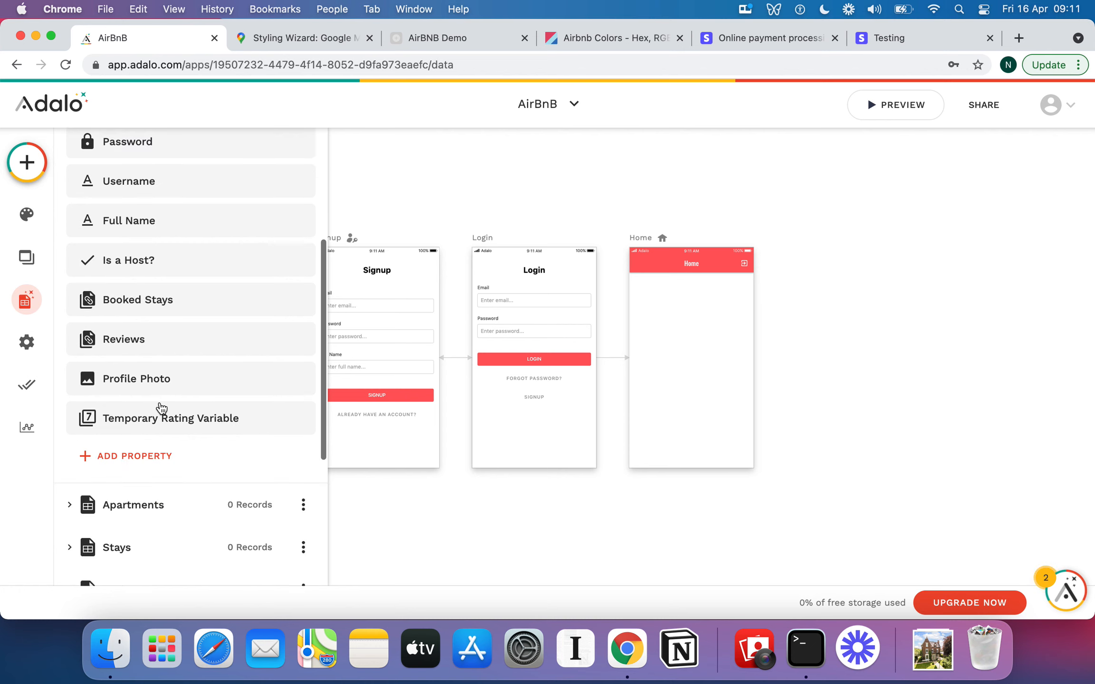
pyautogui.scroll(10, 162, 411)
pyautogui.click(69, 236)
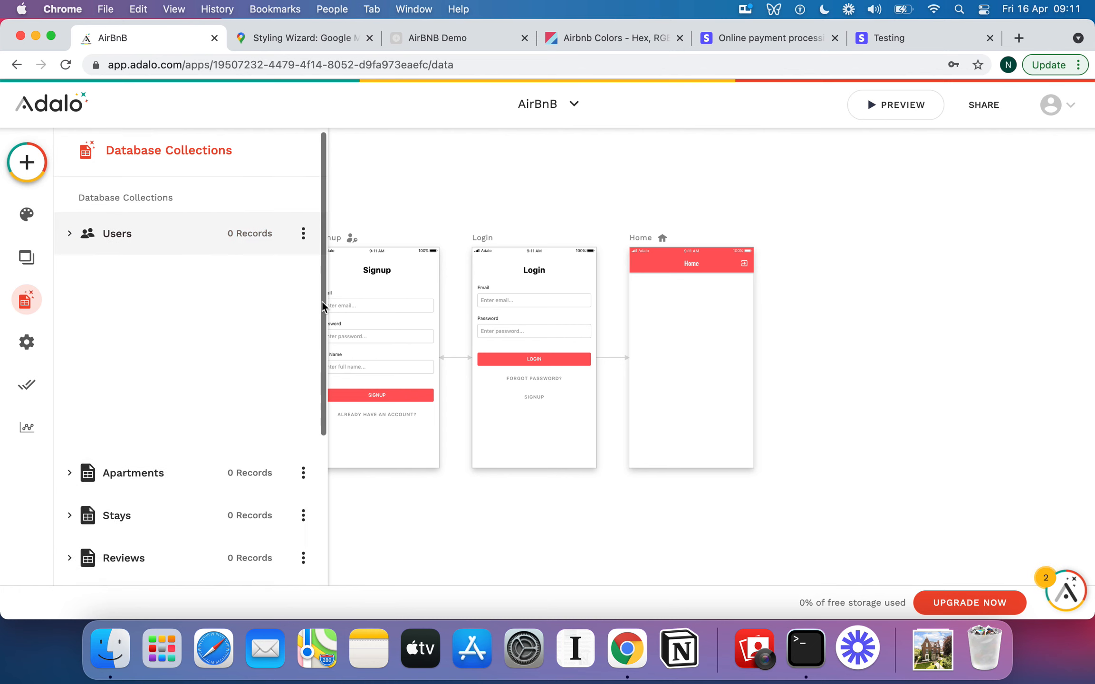
pyautogui.click(600, 164)
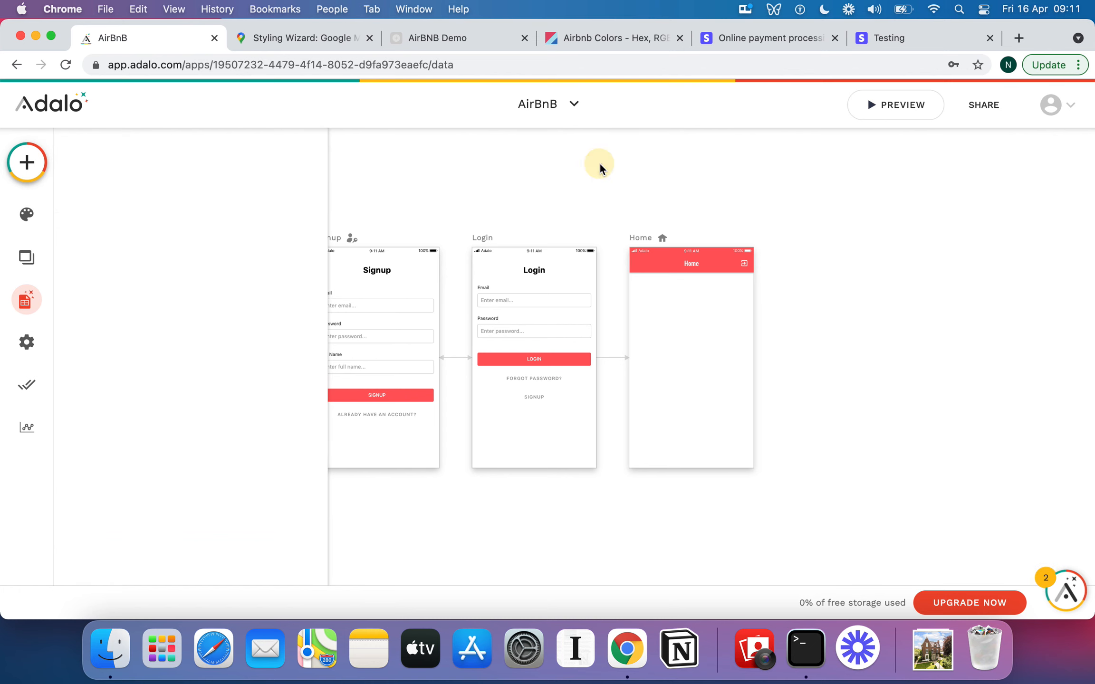
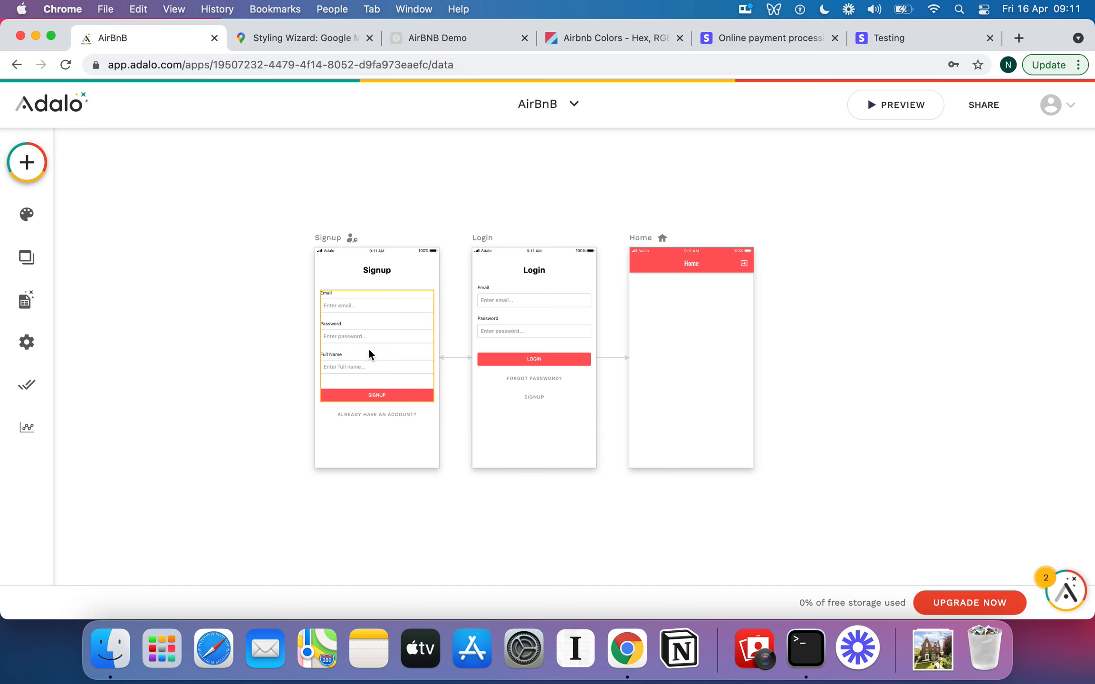
# Add a new App Bar screen named Host Home.
pyautogui.hscroll(1, 691, 326)
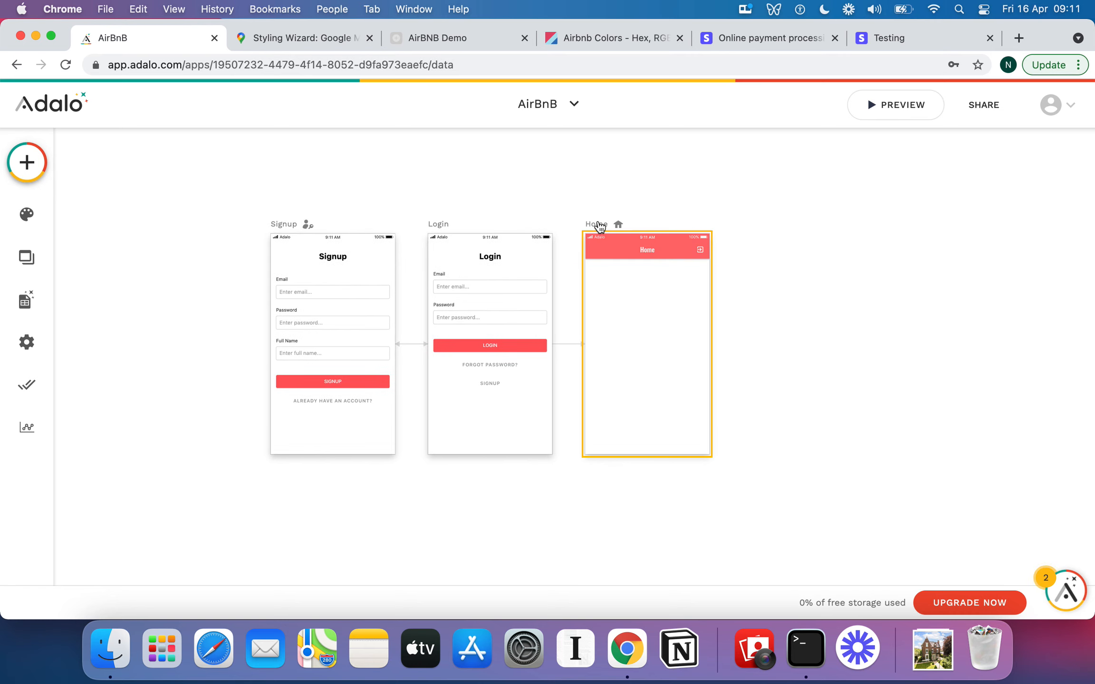
pyautogui.hscroll(1, 615, 234)
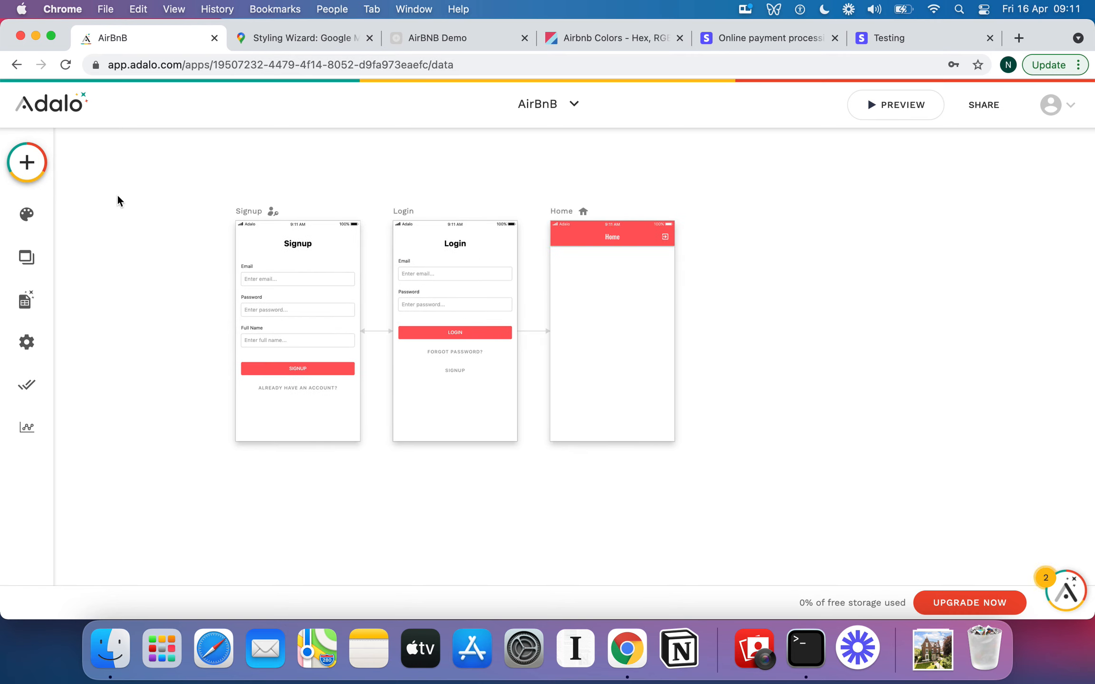
pyautogui.click(27, 162)
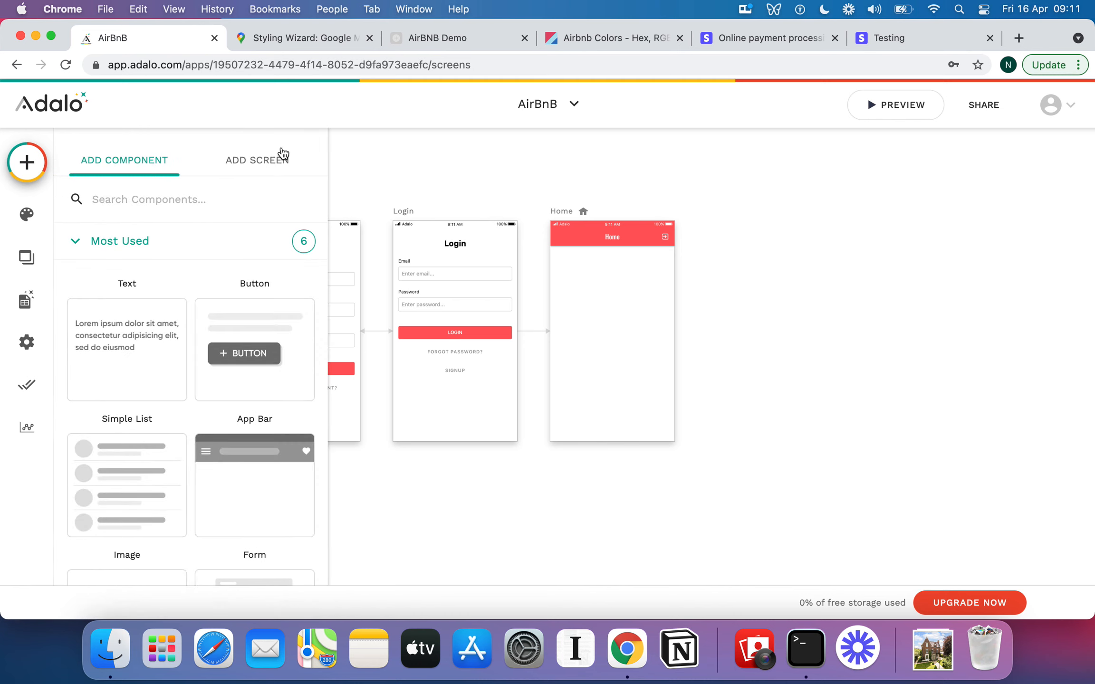
pyautogui.click(270, 158)
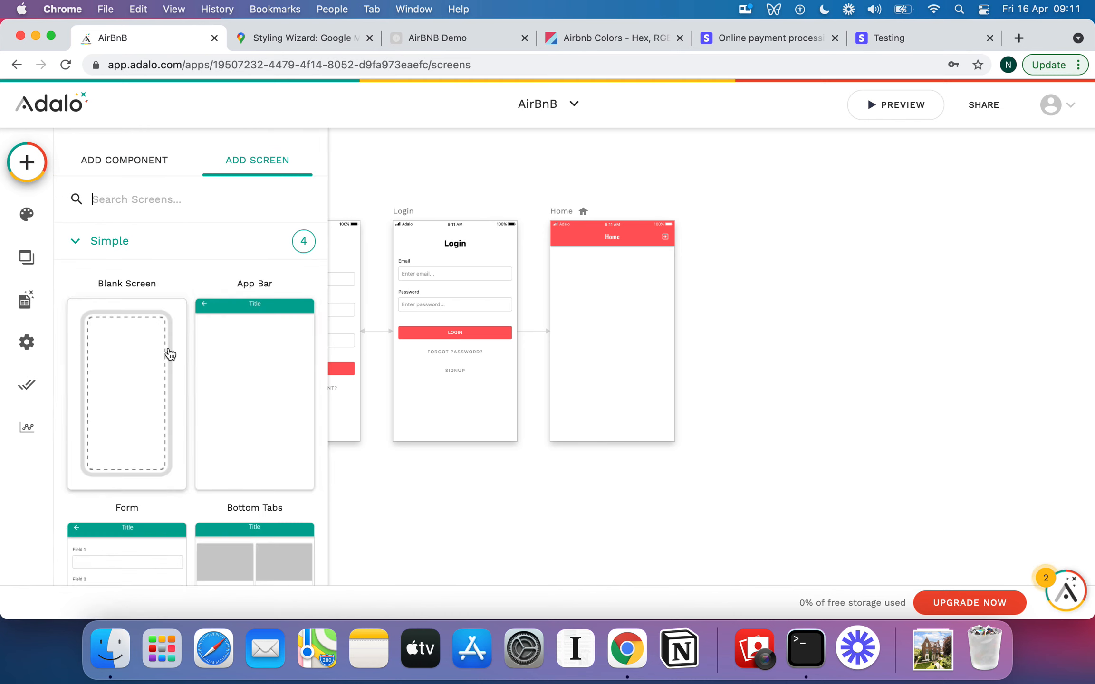
pyautogui.click(252, 336)
pyautogui.write('Host Home')
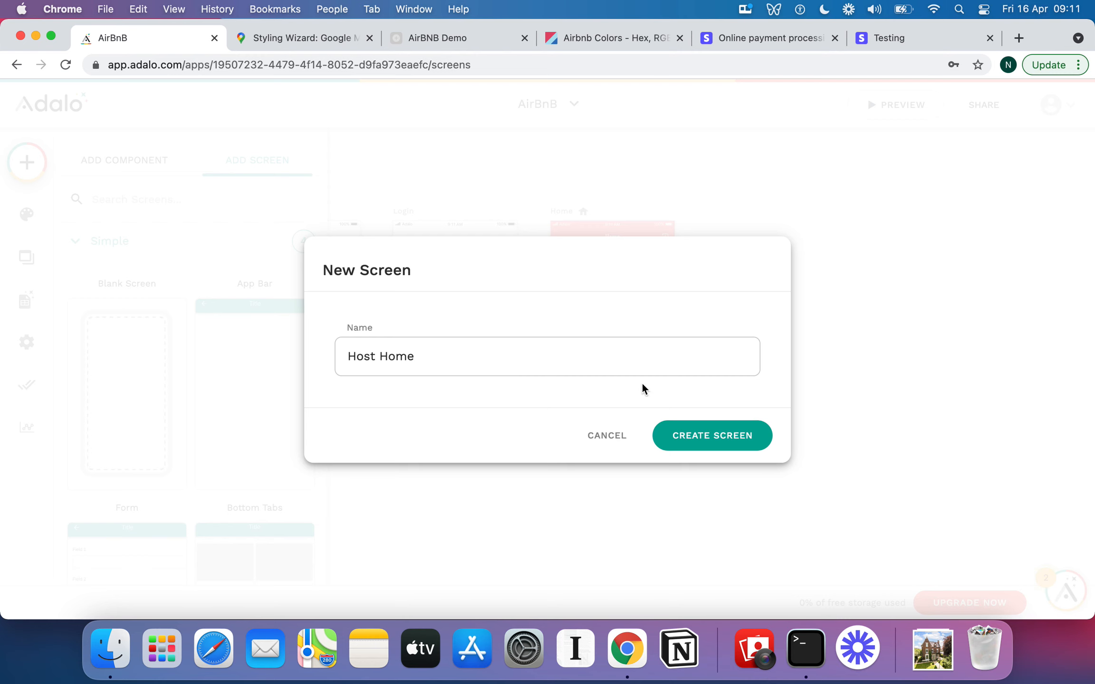
pyautogui.click(733, 439)
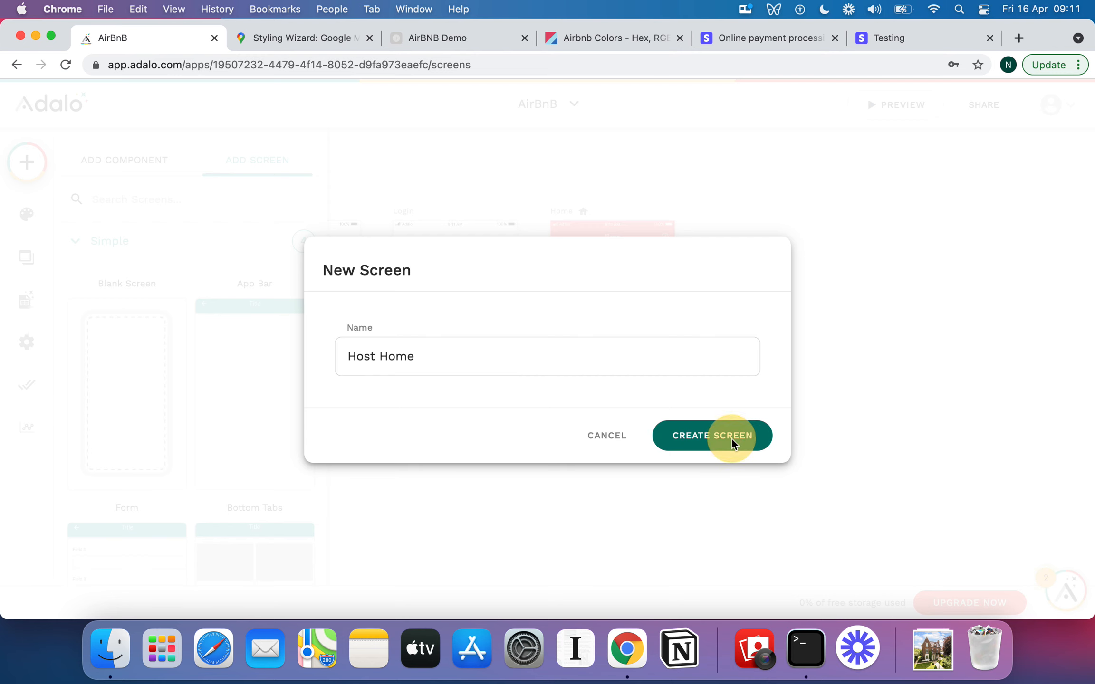
# Move the Host Home screen below the Signup screen on the canvas.
pyautogui.click(989, 300)
pyautogui.scroll(-10, 989, 368)
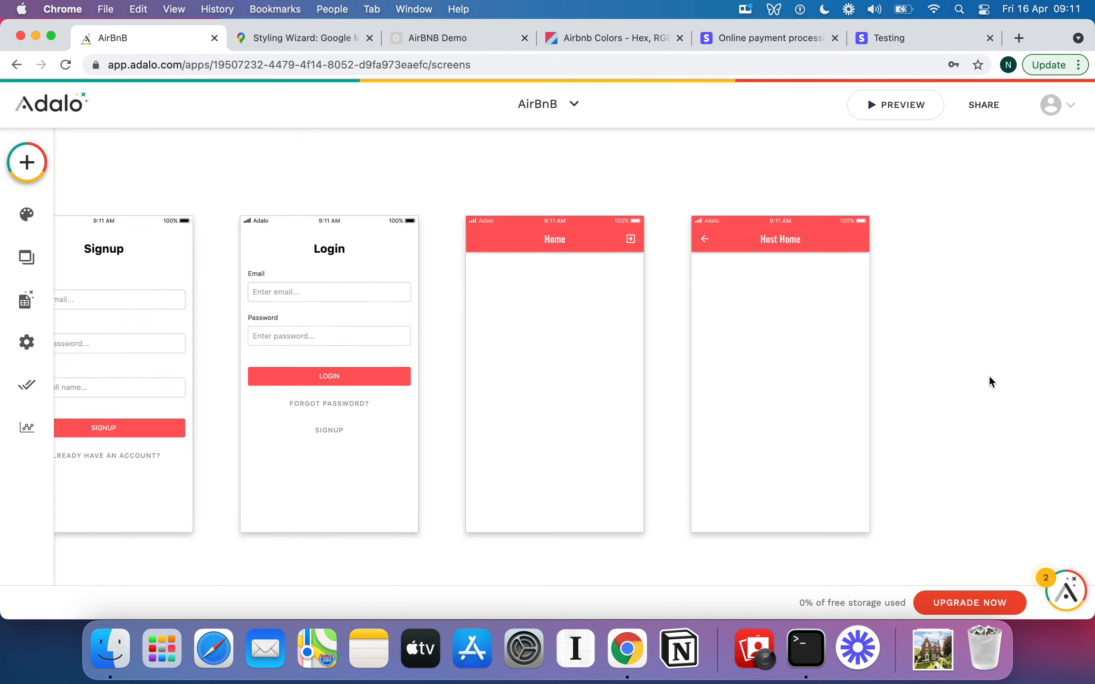
pyautogui.scroll(-8, 988, 375)
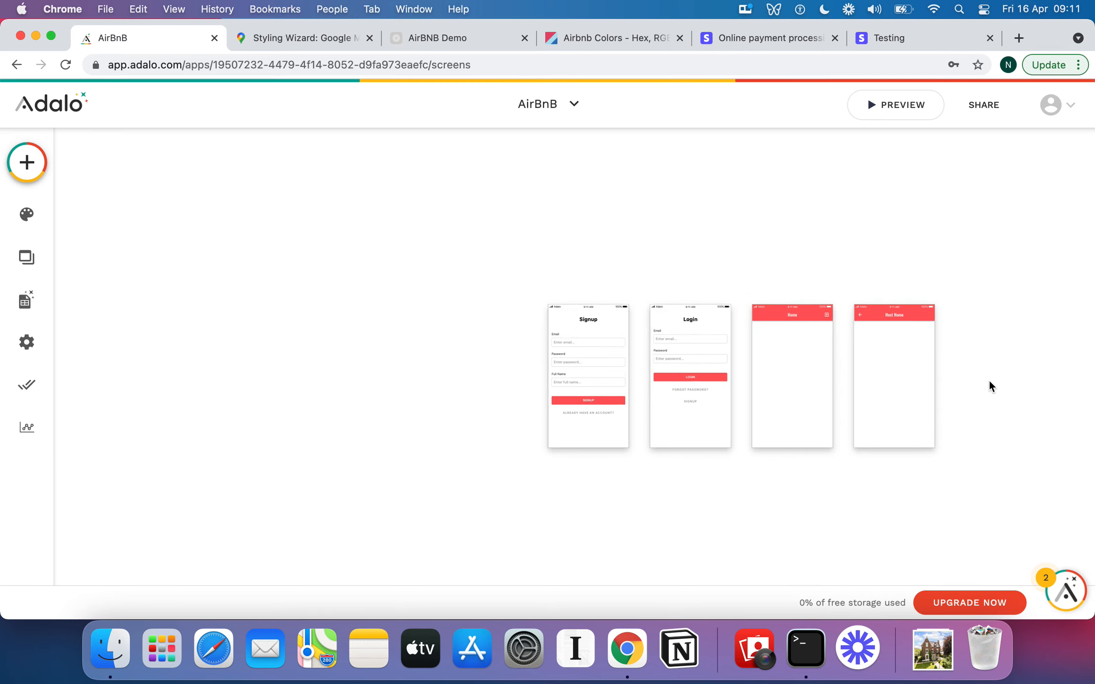
pyautogui.scroll(-1, 989, 379)
pyautogui.scroll(2, 988, 375)
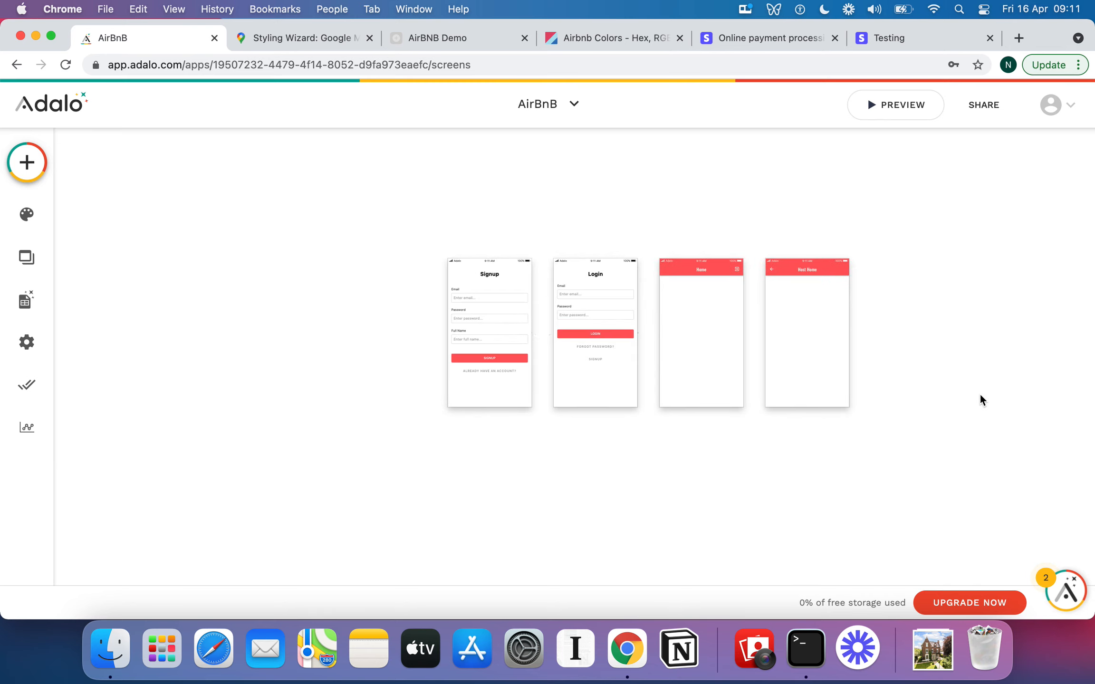
pyautogui.scroll(-2, 979, 393)
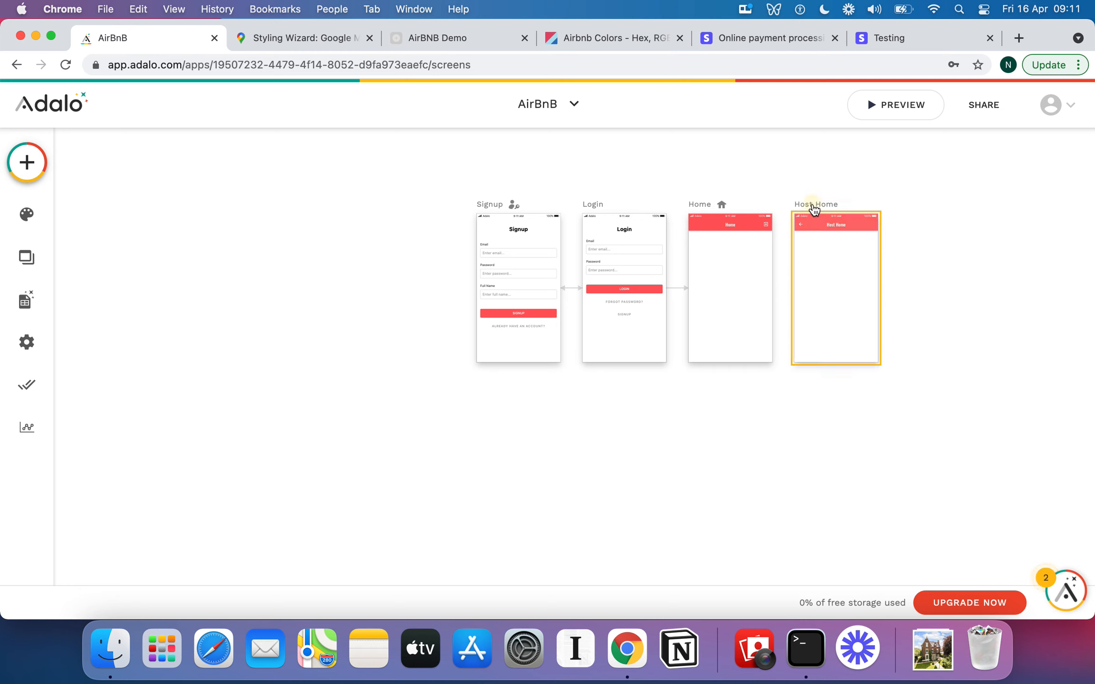
pyautogui.click(804, 208)
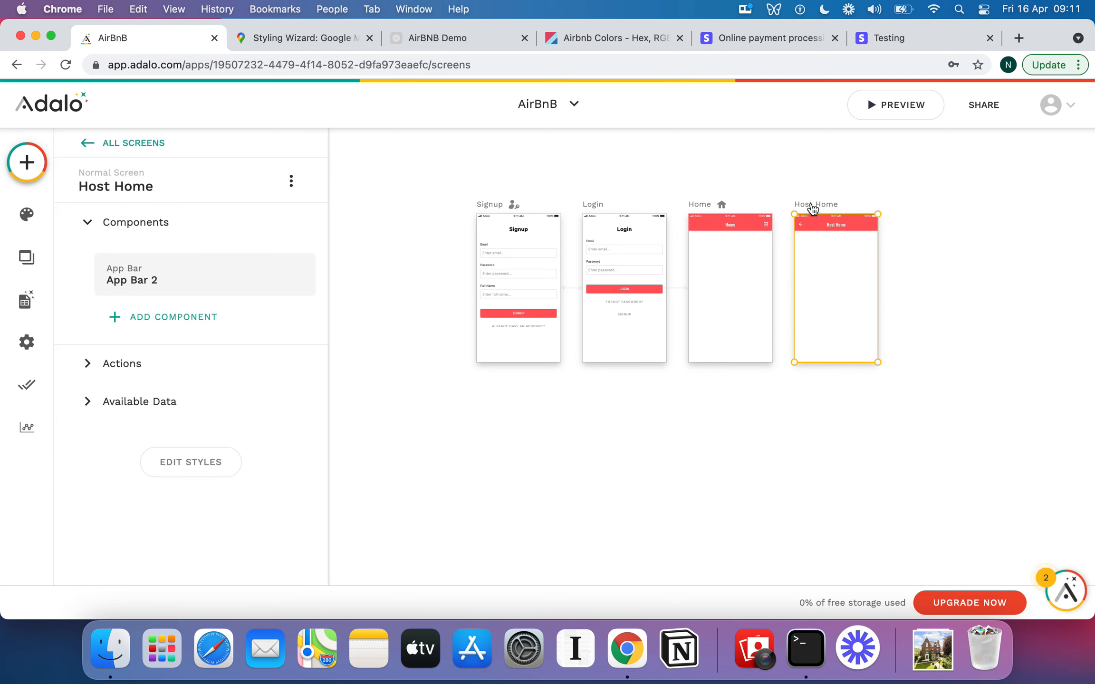
pyautogui.moveTo(804, 208); pyautogui.dragTo(489, 414)
pyautogui.click(698, 448)
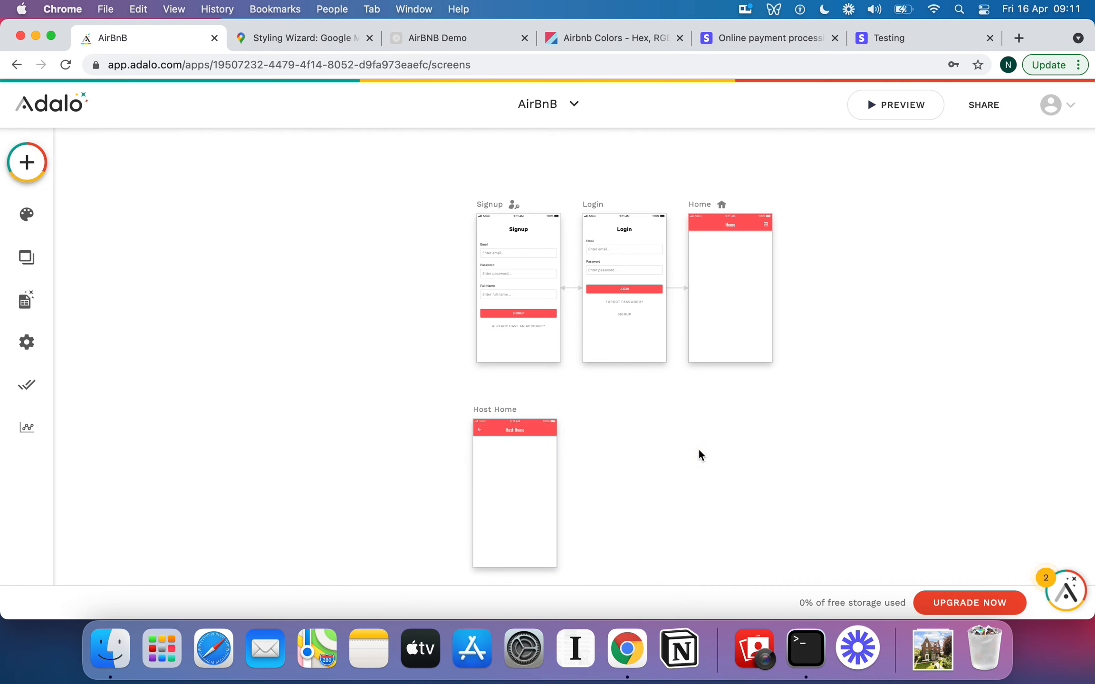
# Add an Is a Host? field to the Signup form and make it not required.
pyautogui.scroll(1, 699, 450)
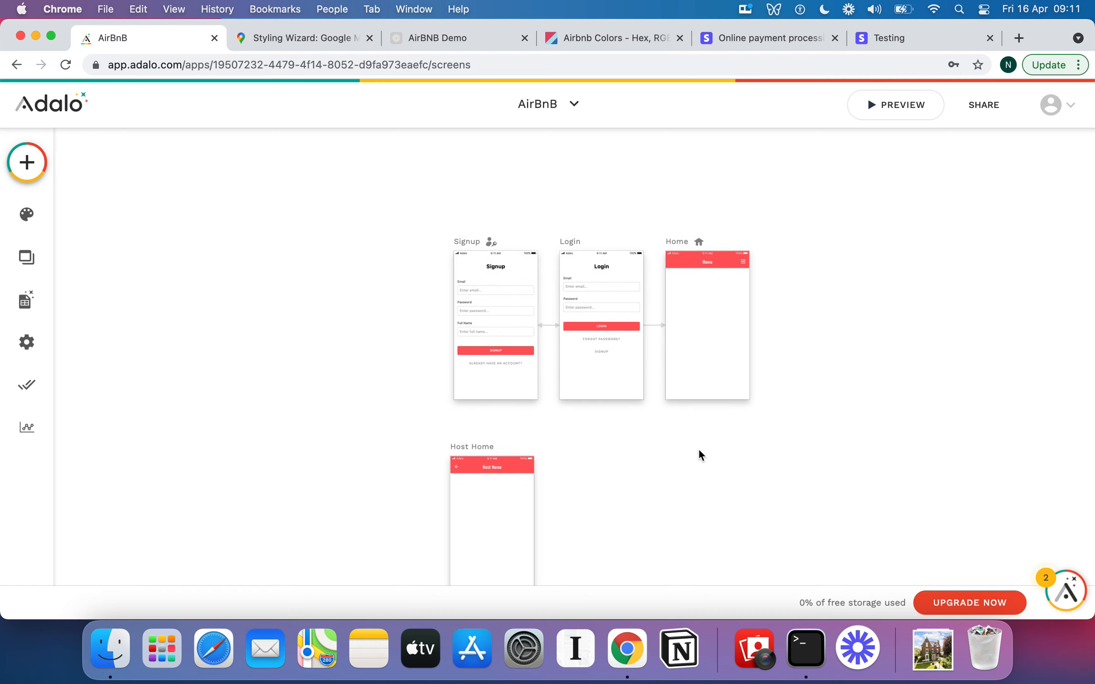
pyautogui.click(508, 321)
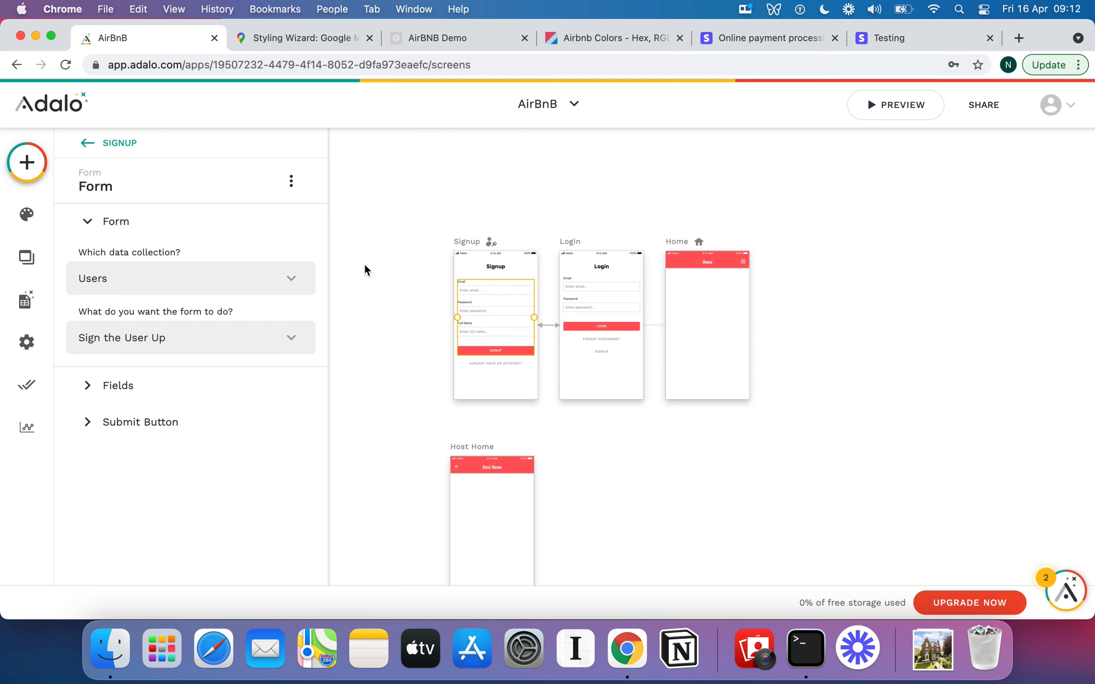
pyautogui.click(111, 384)
pyautogui.scroll(-3, 228, 314)
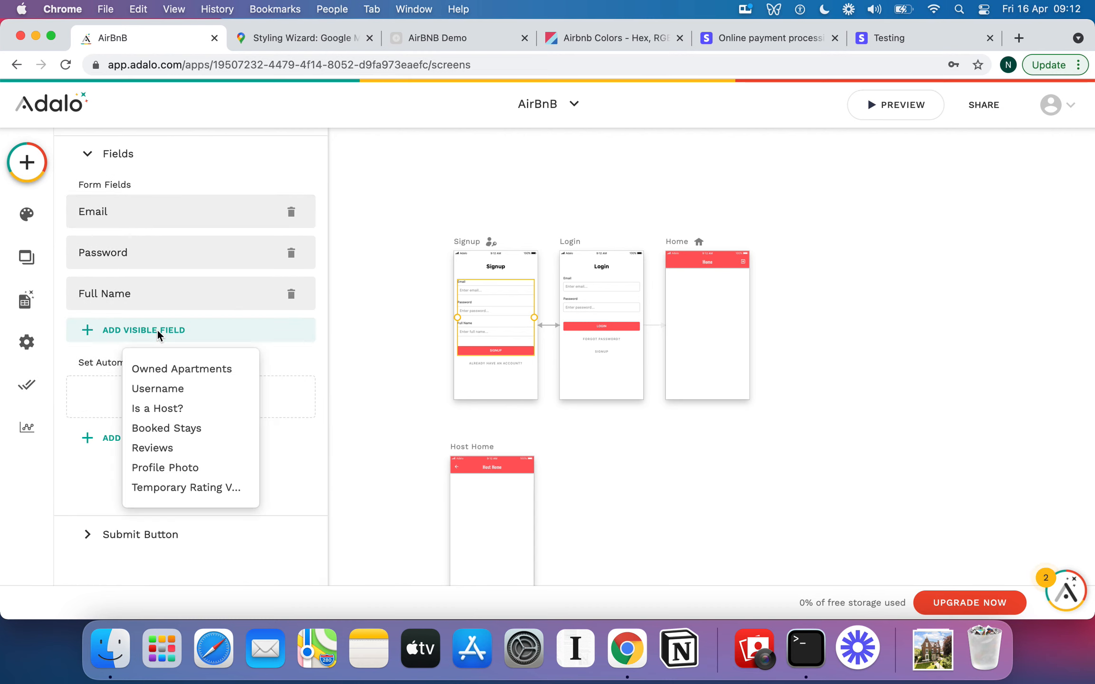
pyautogui.click(182, 407)
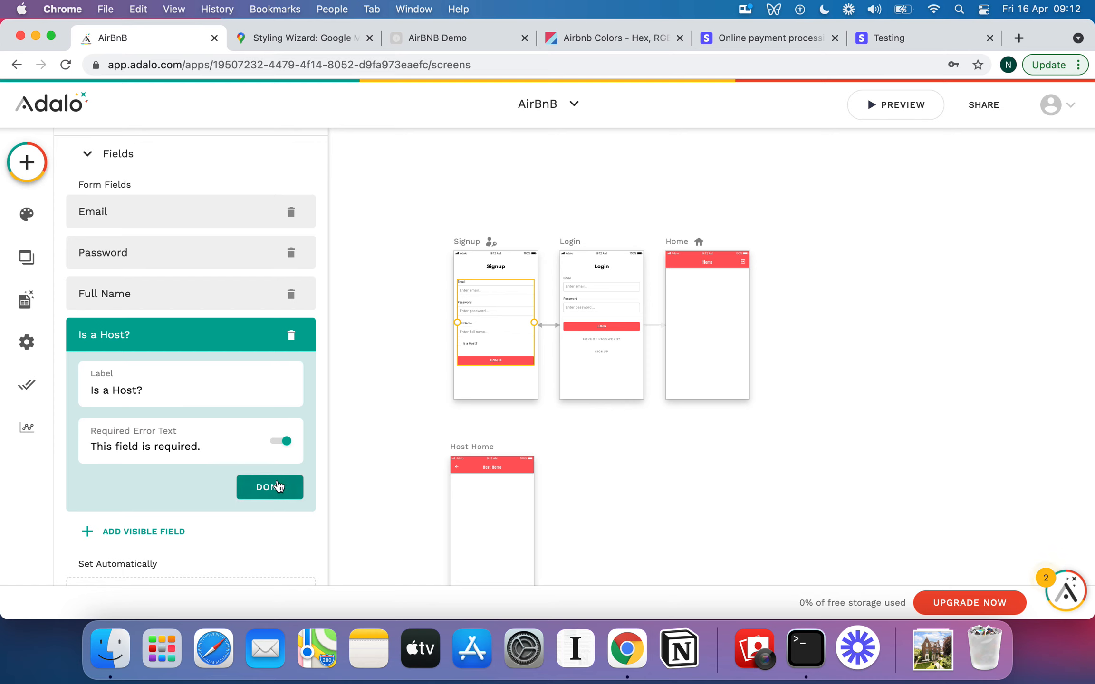
pyautogui.click(283, 443)
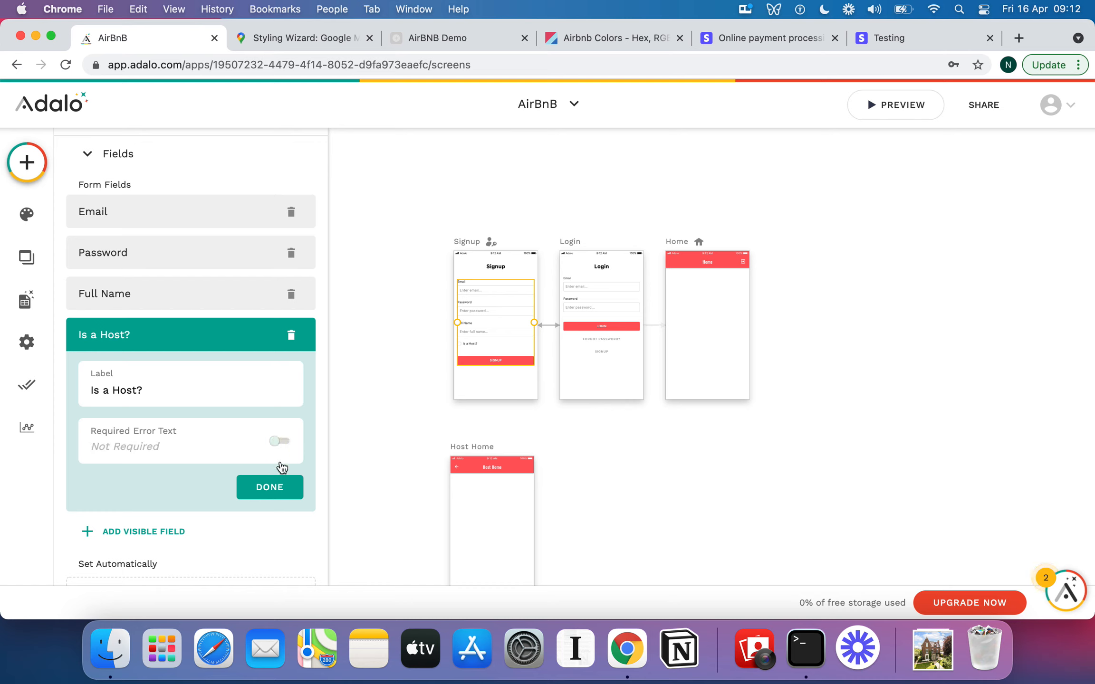
pyautogui.click(280, 444)
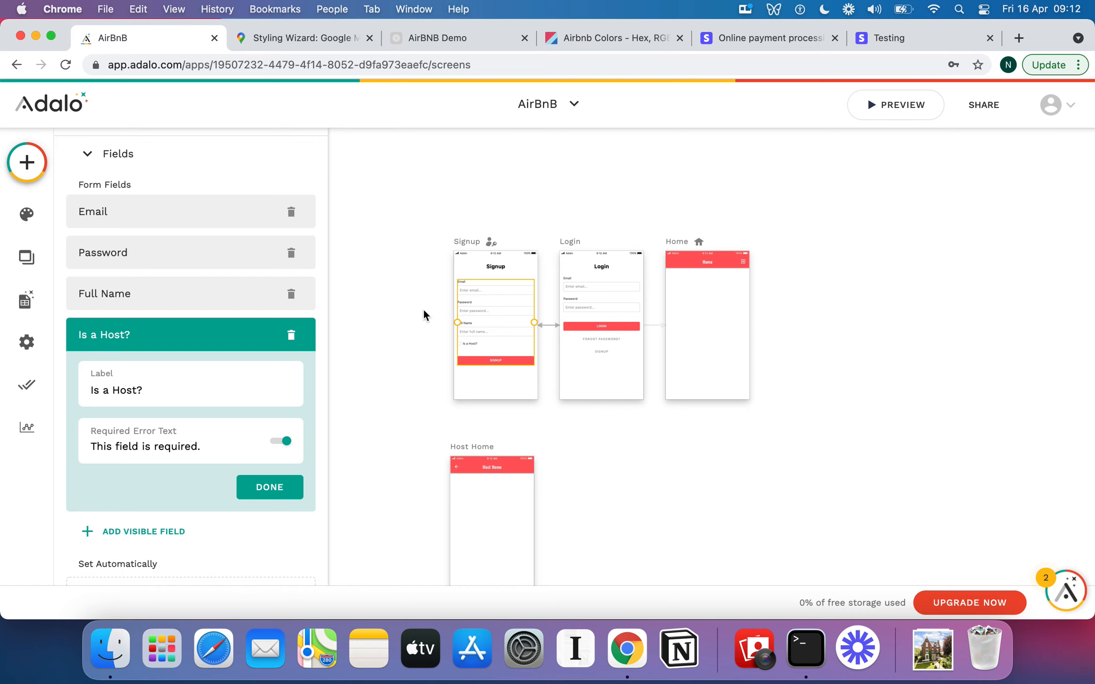
pyautogui.click(282, 442)
pyautogui.click(275, 487)
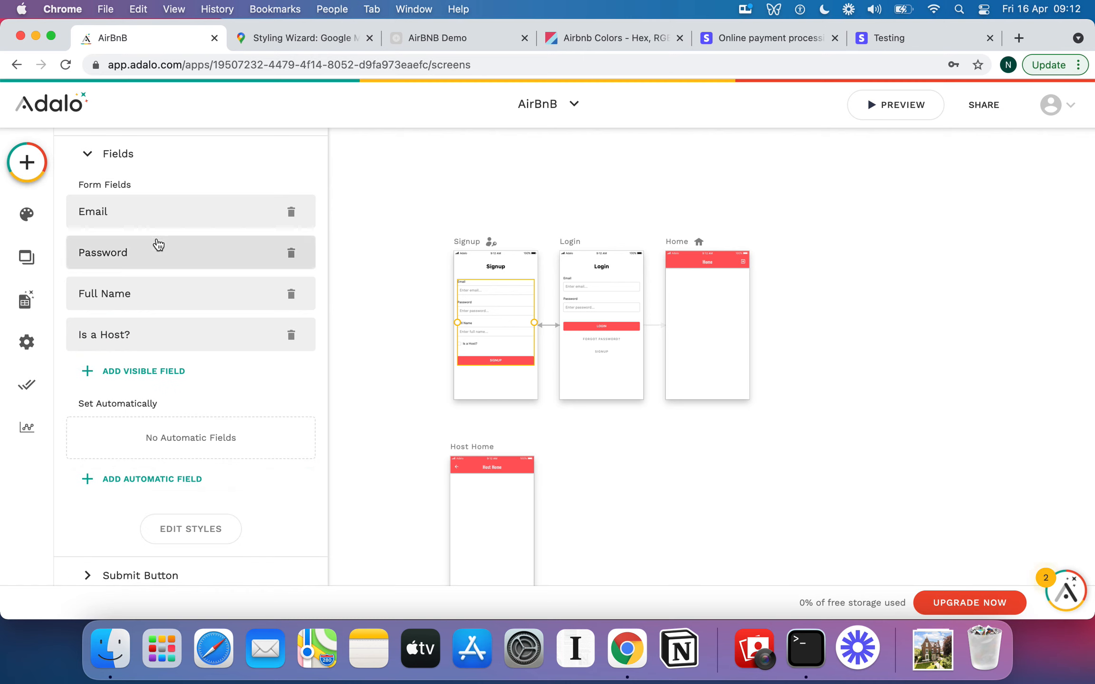
# Move the Home screen further right, away from the Login screen.
pyautogui.scroll(1, 157, 244)
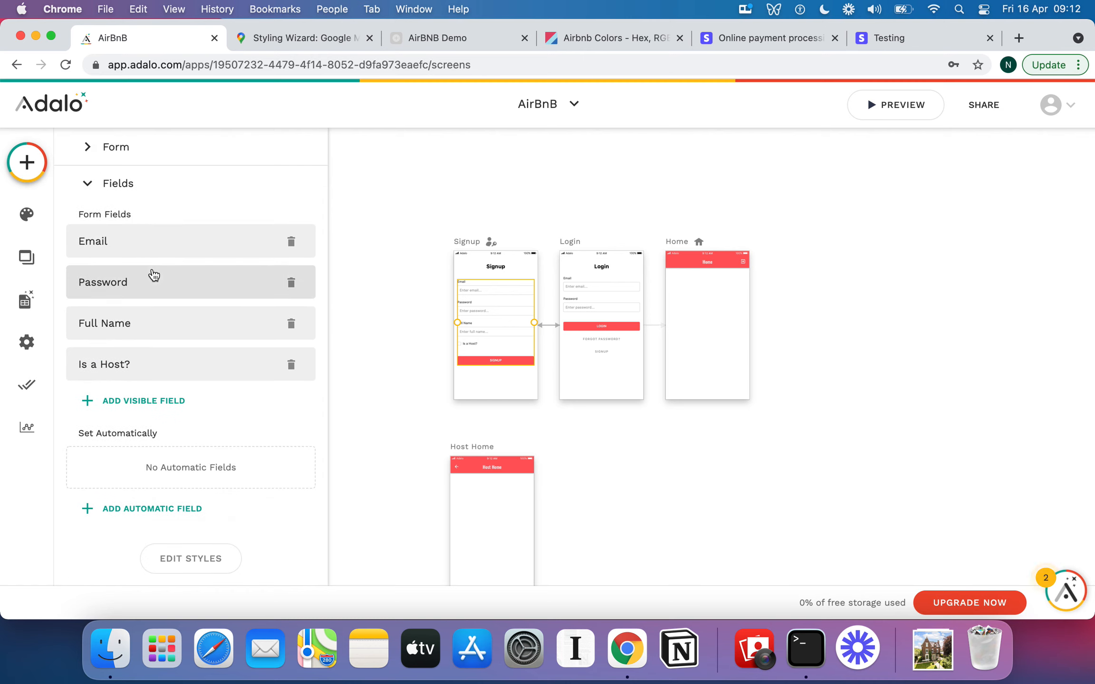
pyautogui.scroll(-2, 516, 379)
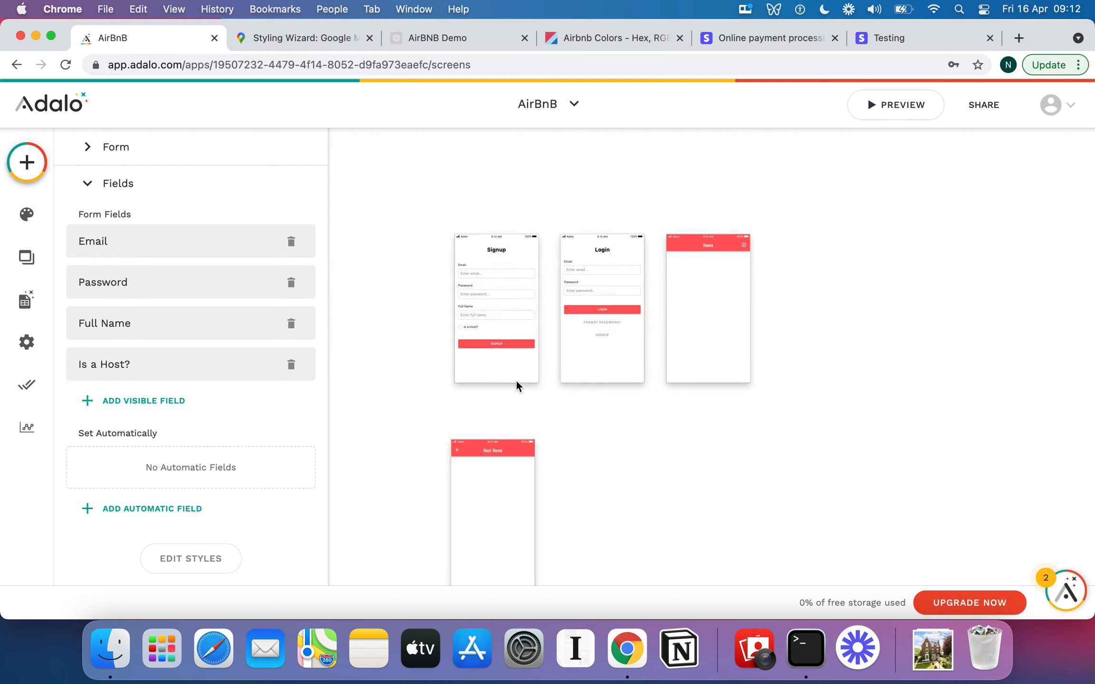
pyautogui.scroll(2, 516, 379)
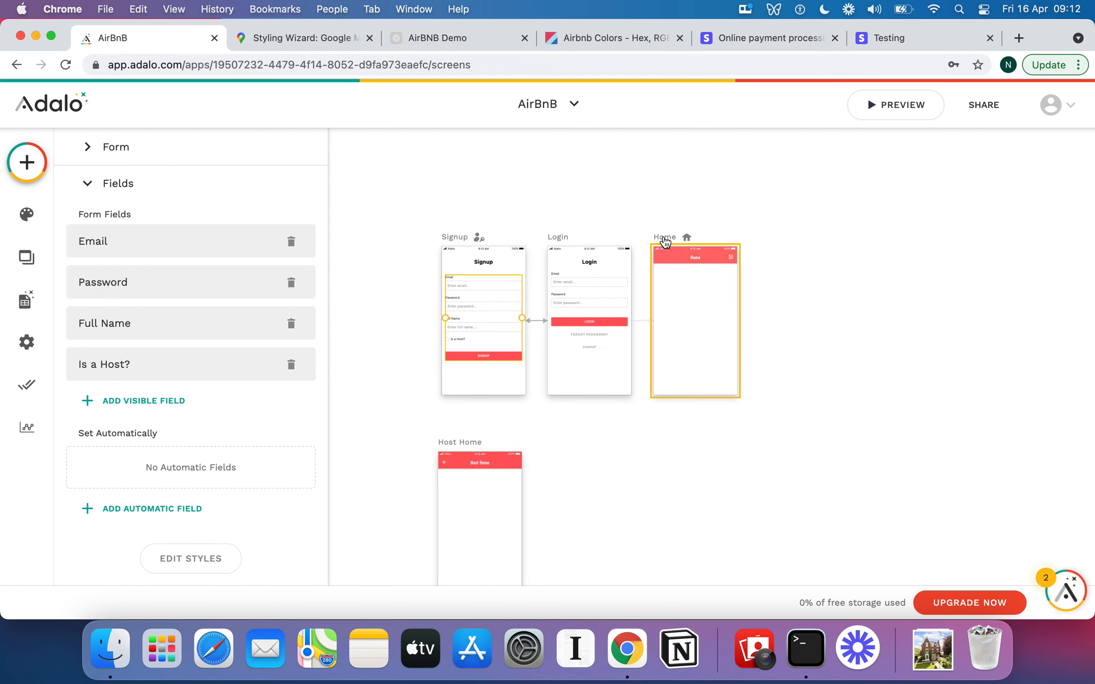
pyautogui.click(704, 240)
pyautogui.moveTo(704, 240); pyautogui.dragTo(761, 244)
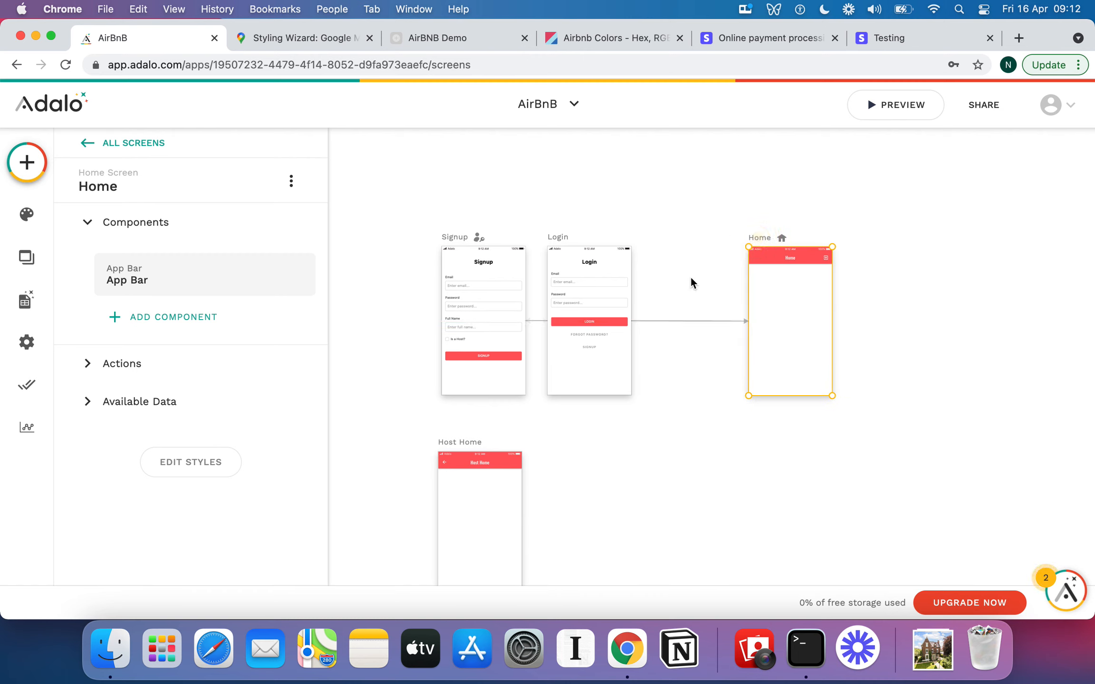
# Delete the Link to Home action from the Login form's submit button.
pyautogui.click(597, 322)
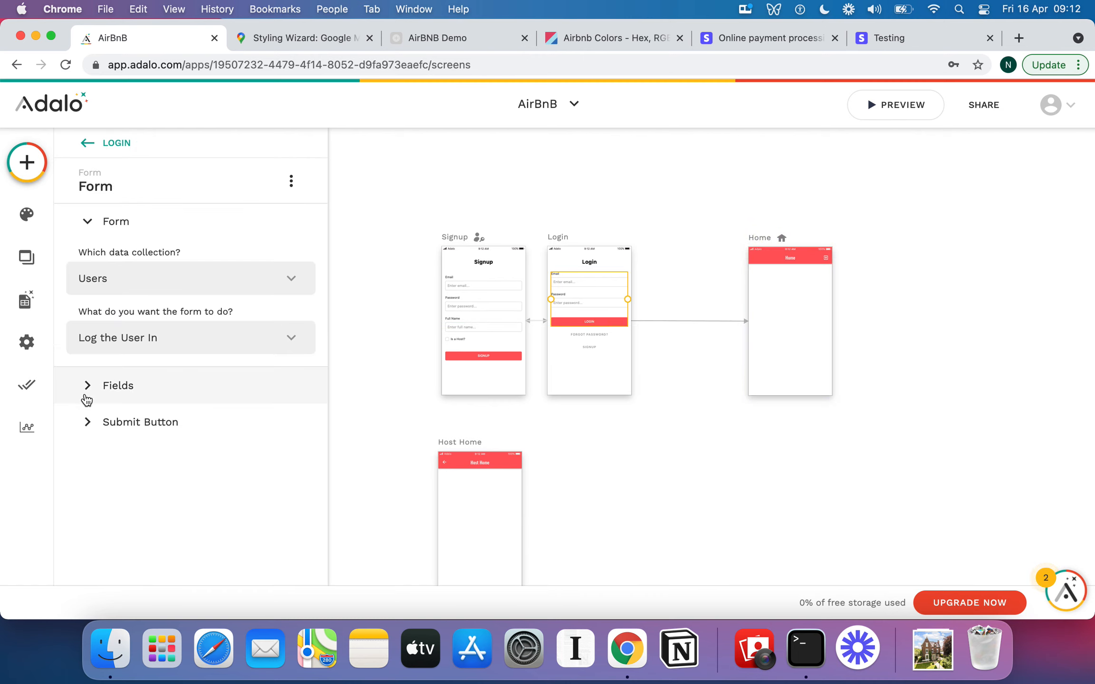
pyautogui.click(90, 389)
pyautogui.scroll(-3, 89, 510)
pyautogui.click(83, 534)
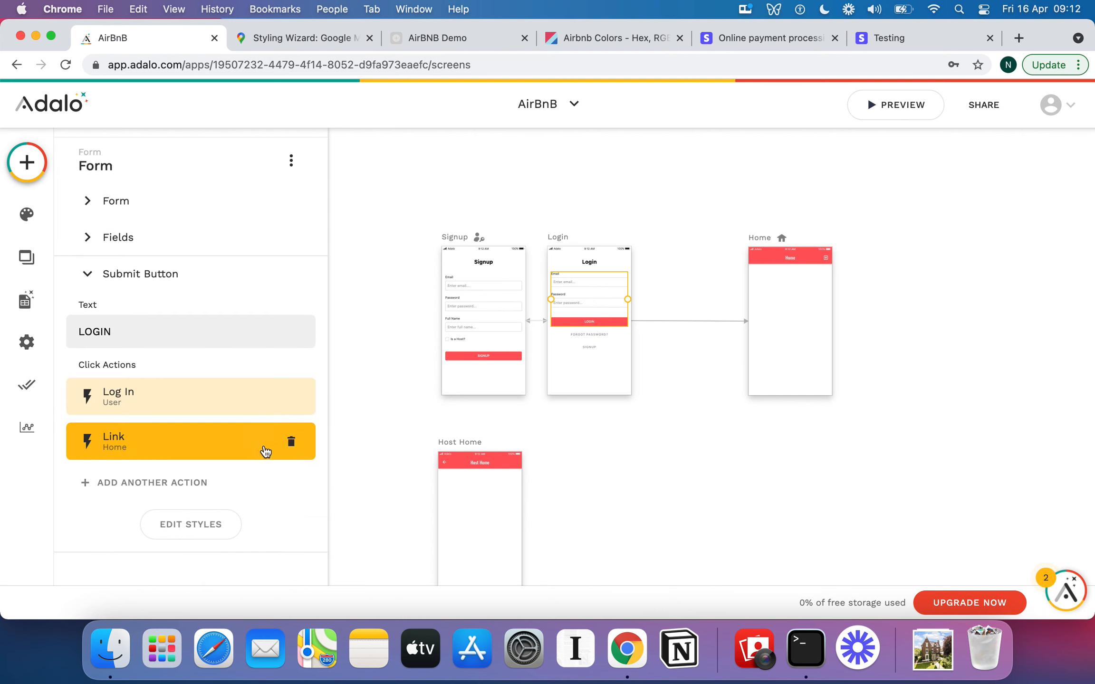
pyautogui.click(296, 447)
# Delete the Link to Home action from the Signup form's submit button.
pyautogui.click(495, 356)
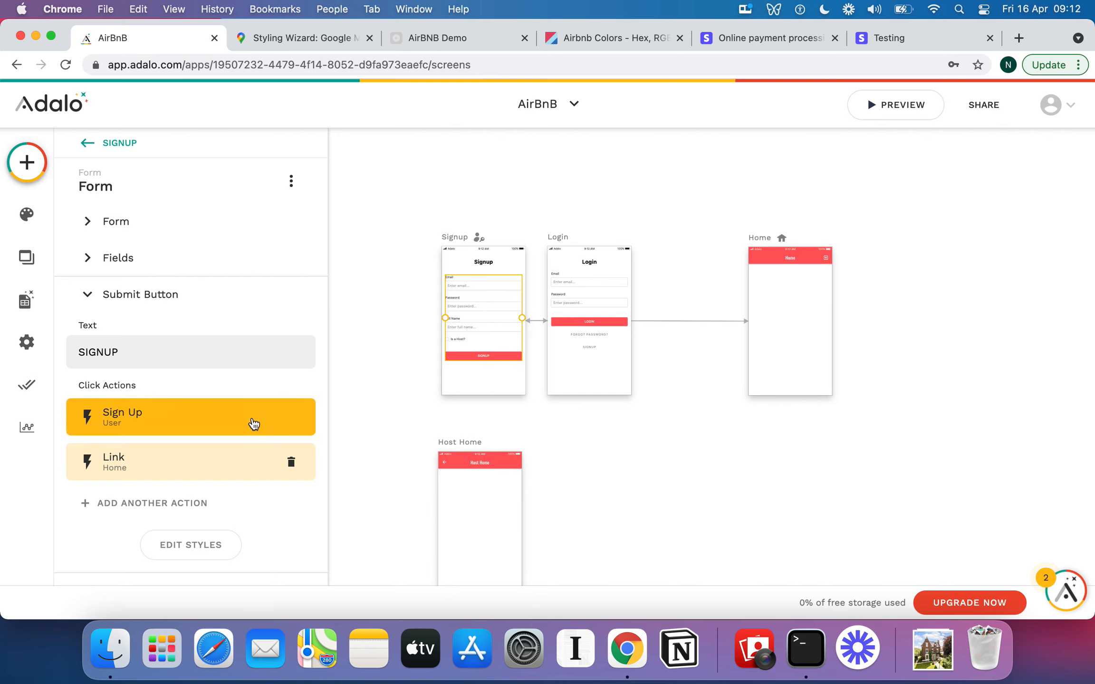
pyautogui.scroll(-1, 252, 418)
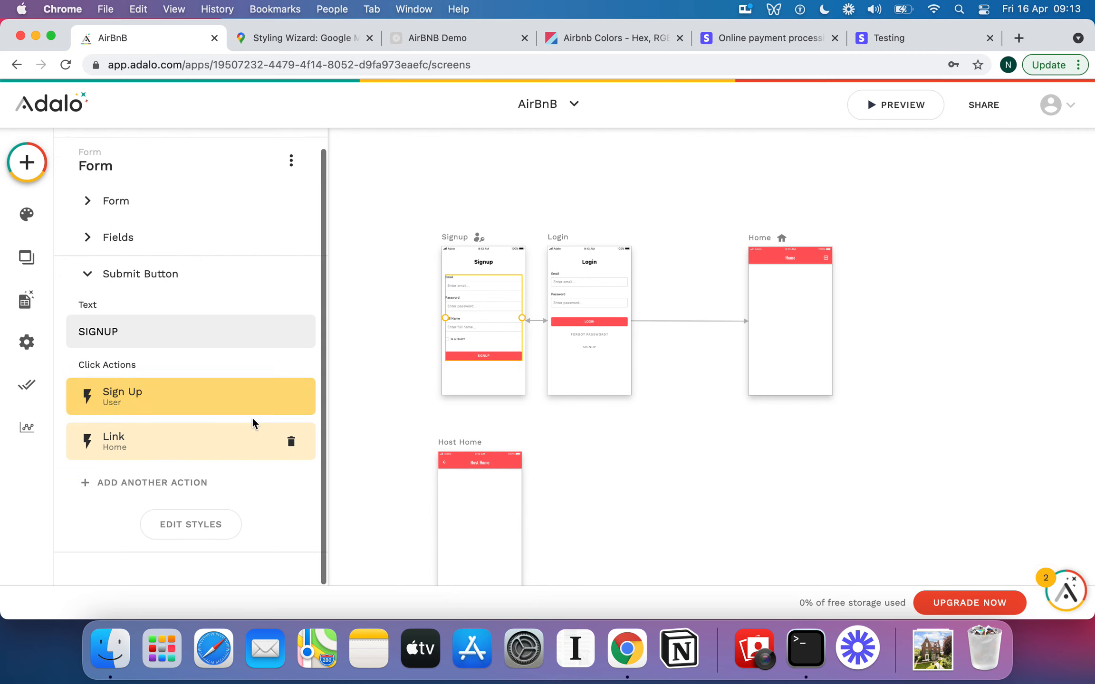
pyautogui.click(292, 443)
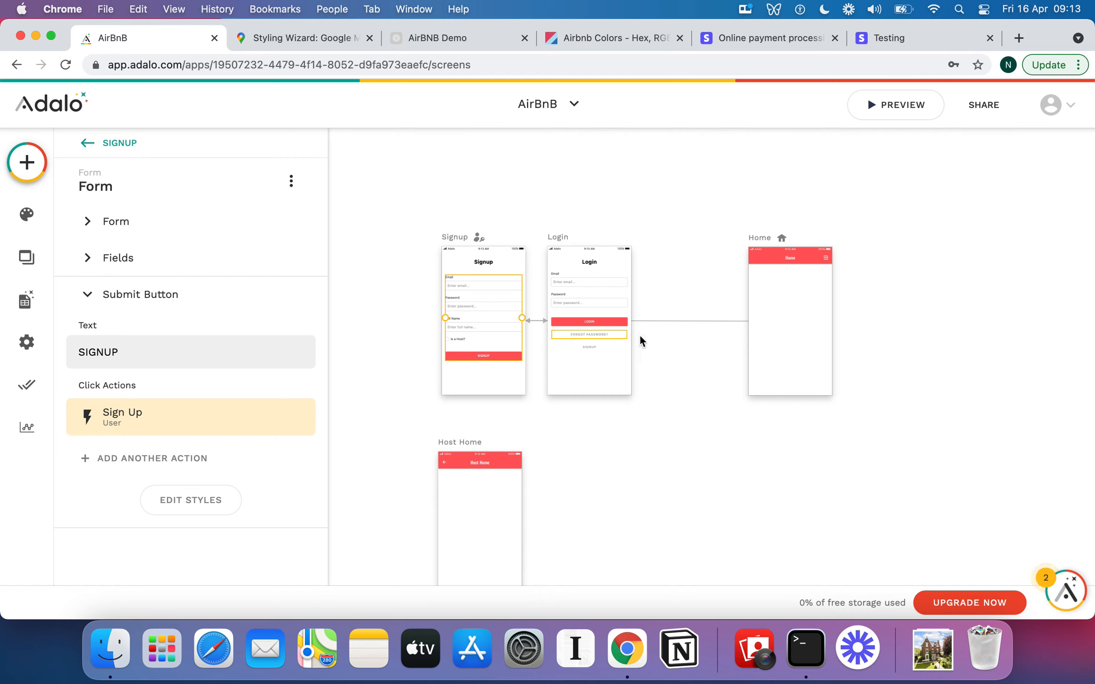
pyautogui.click(656, 332)
pyautogui.click(554, 246)
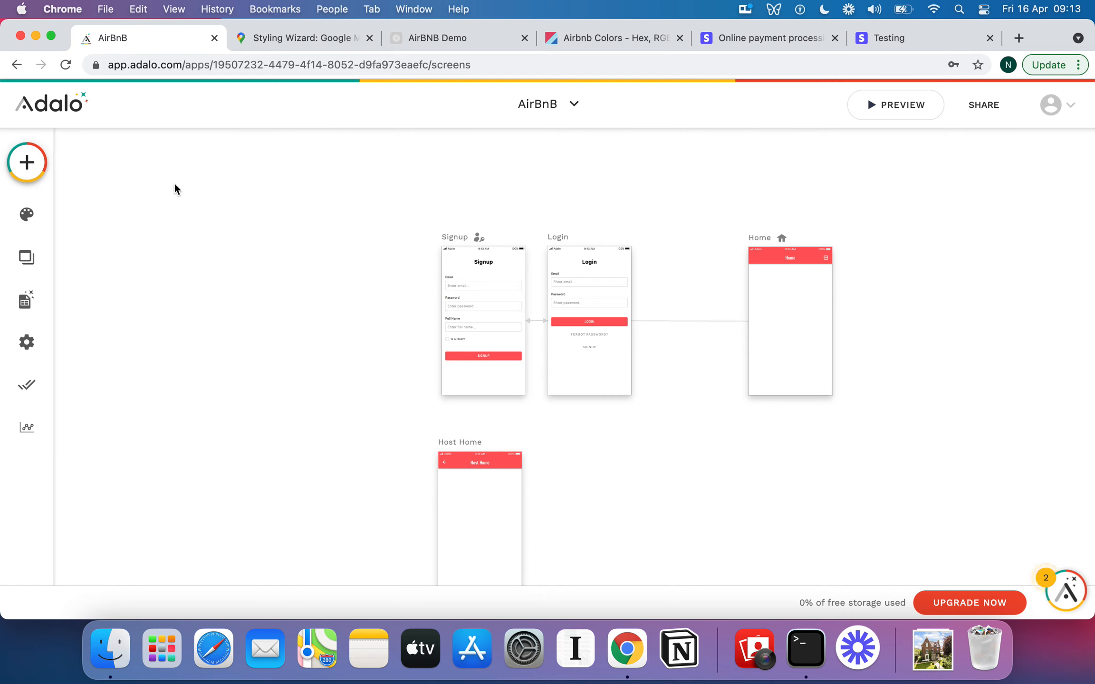
# Add a new App Bar screen named Upload Profile Photo.
pyautogui.click(27, 162)
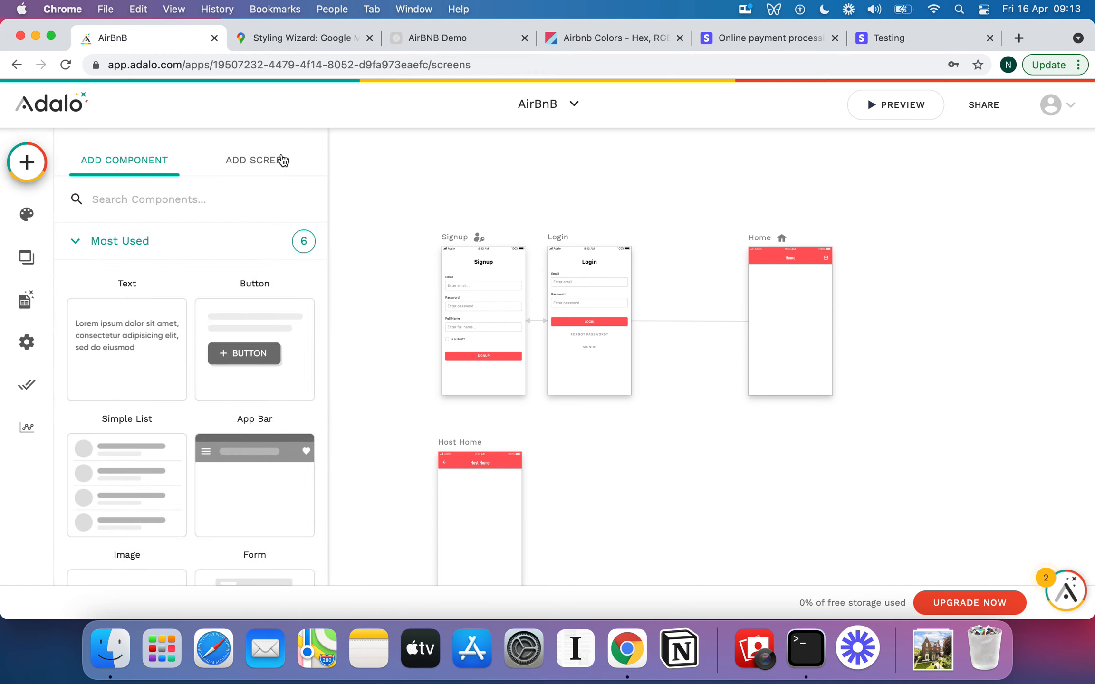
pyautogui.click(277, 164)
pyautogui.click(239, 345)
pyautogui.click(394, 360)
pyautogui.write('Upload Profile Photo')
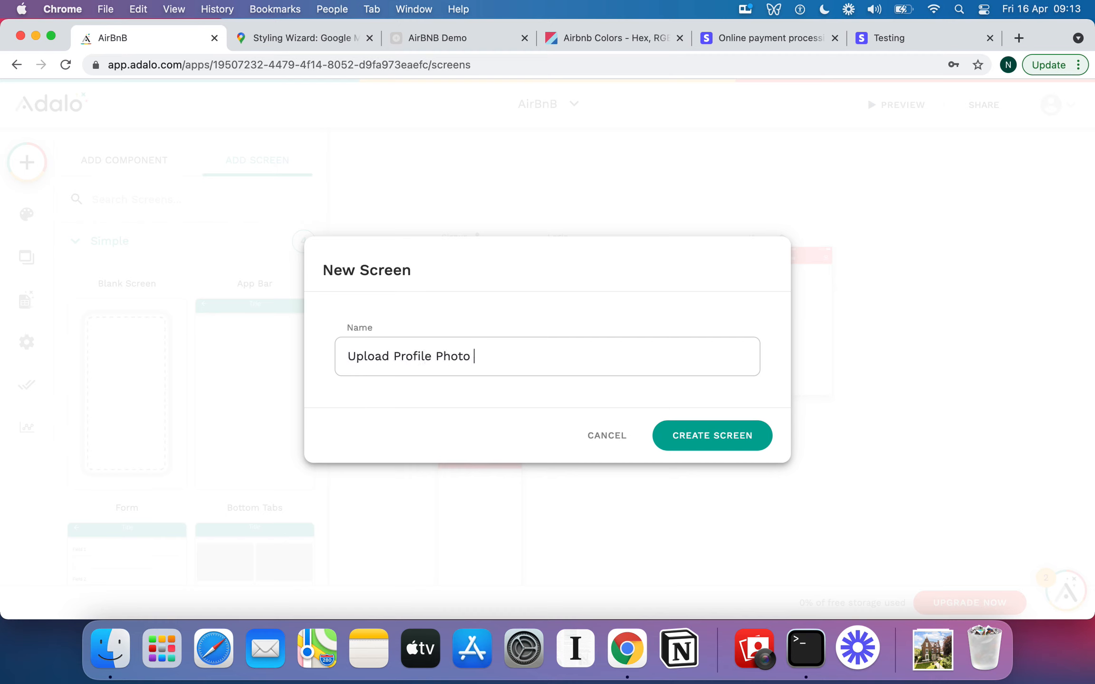
pyautogui.click(729, 435)
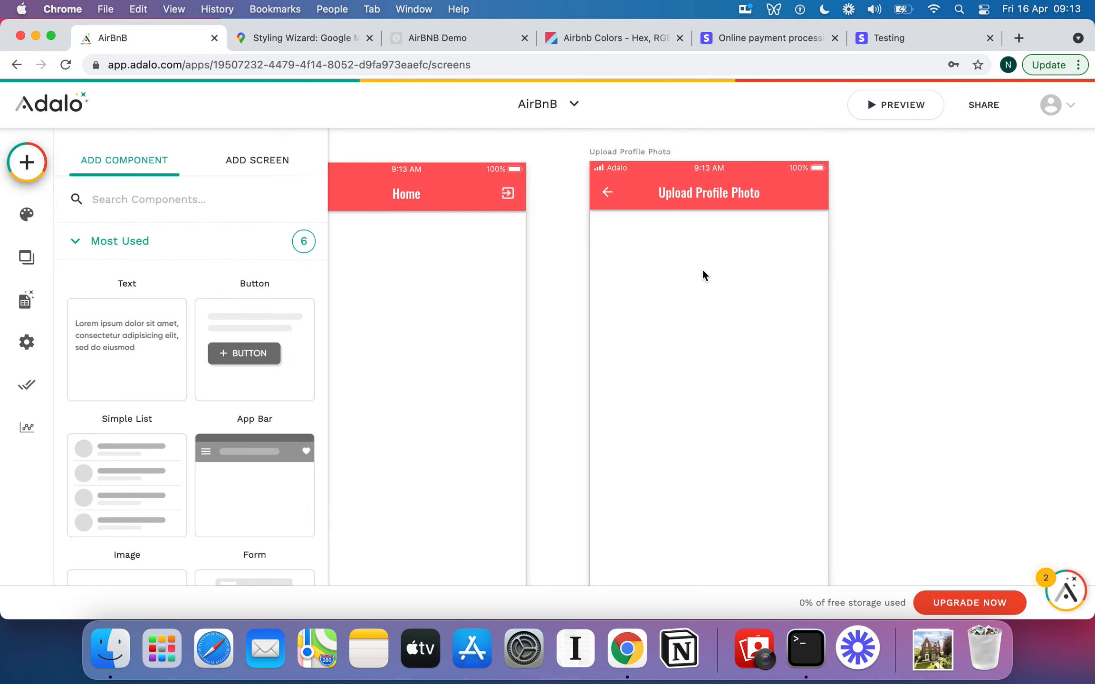
# Add an Image Picker at the top of the Upload Profile Photo screen.
pyautogui.scroll(-5, 683, 266)
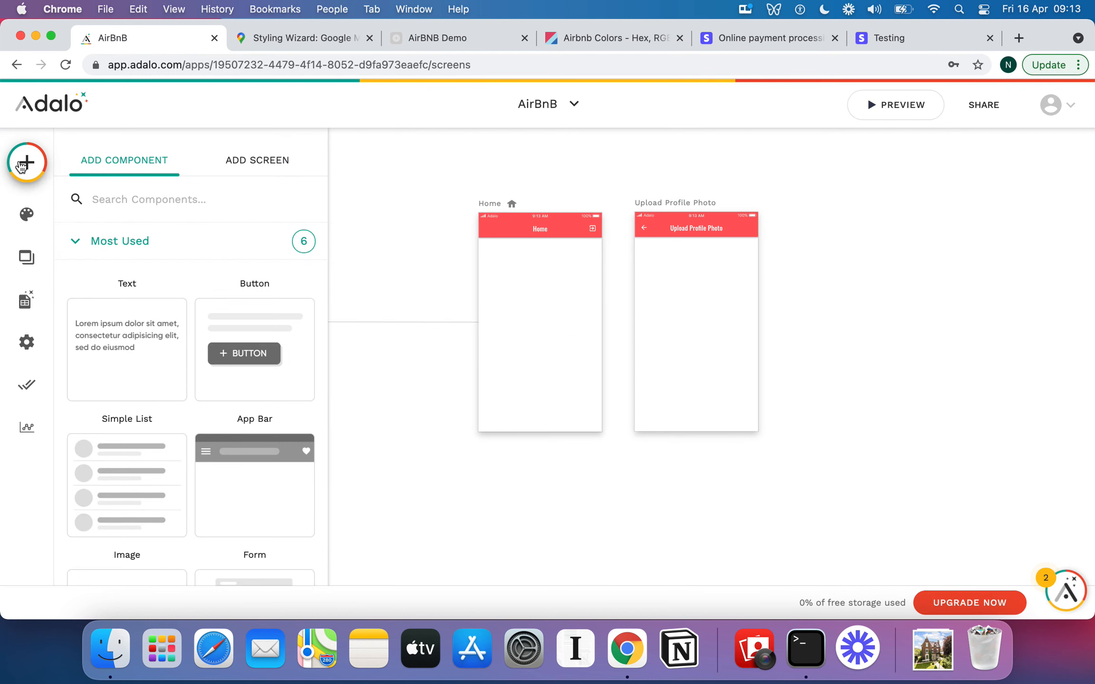
pyautogui.scroll(-1, 76, 342)
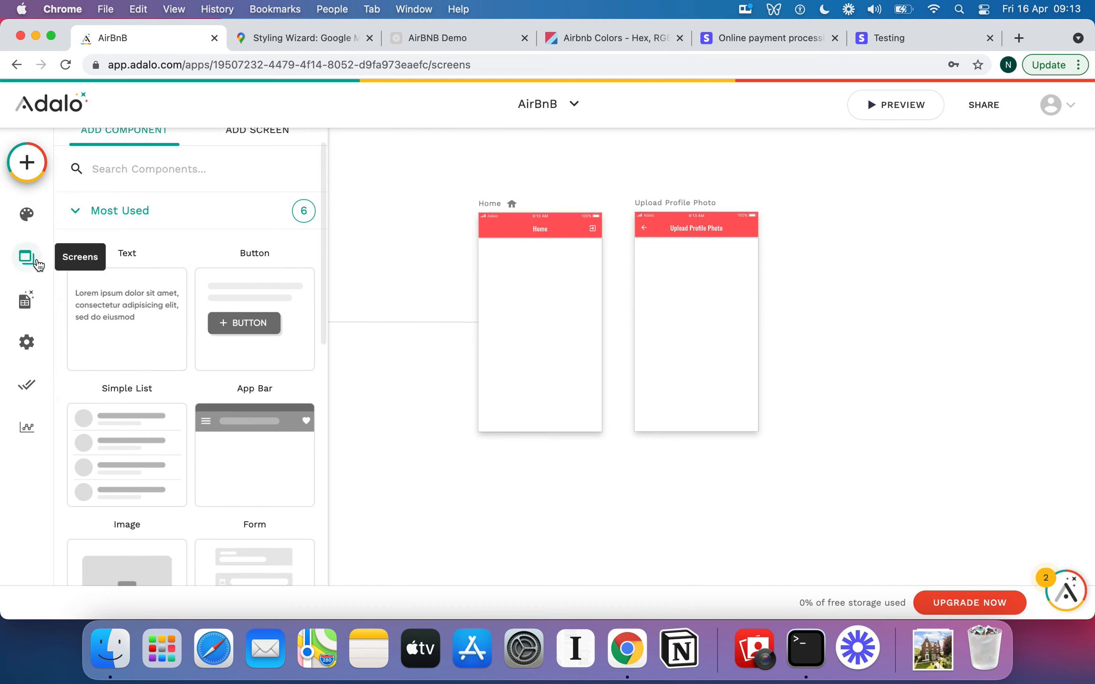
pyautogui.scroll(-6, 152, 191)
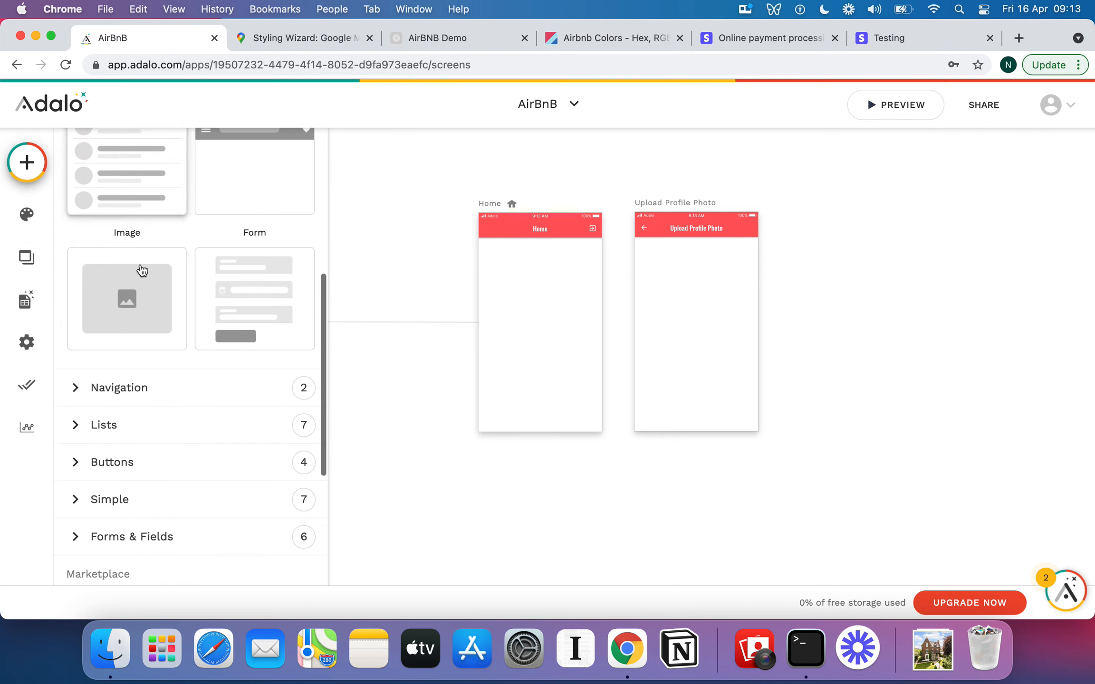
pyautogui.click(76, 538)
pyautogui.scroll(-8, 173, 439)
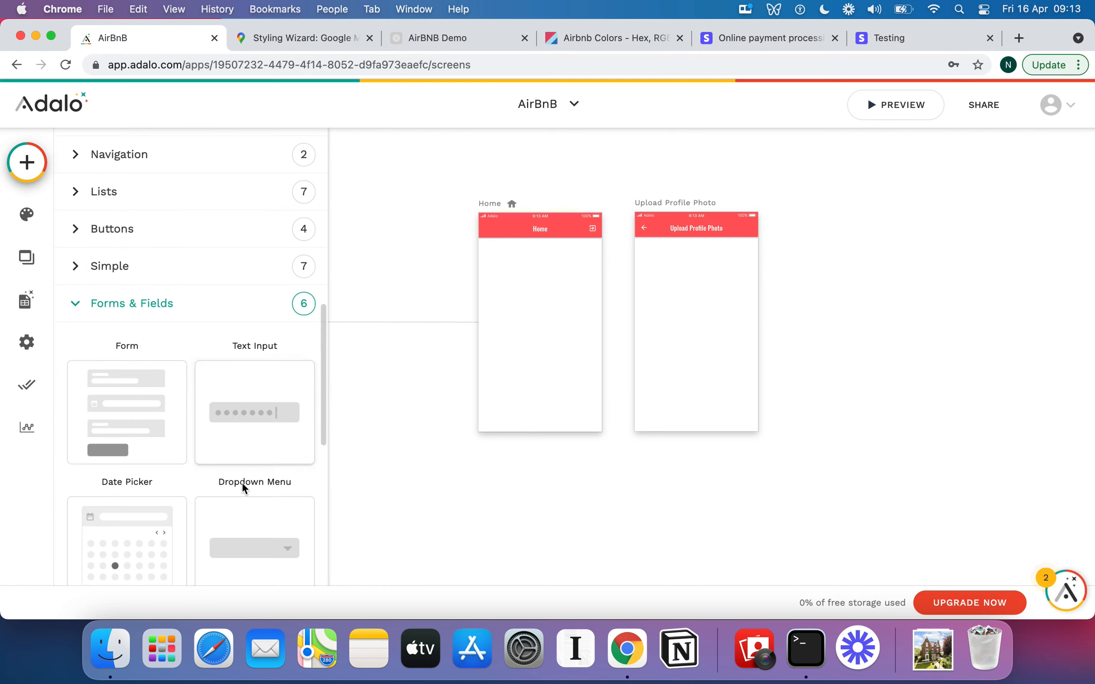
pyautogui.moveTo(243, 489); pyautogui.dragTo(698, 276)
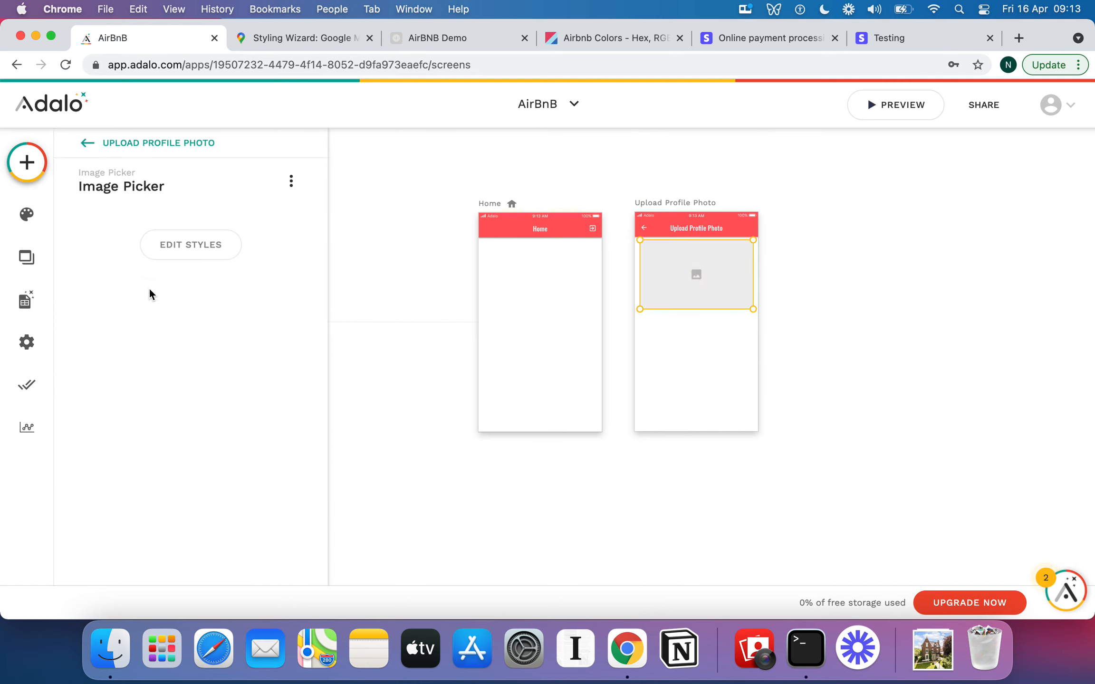
# Add a button below the image picker and set its text to Finalise Profile.
pyautogui.click(28, 162)
pyautogui.scroll(-3, 140, 439)
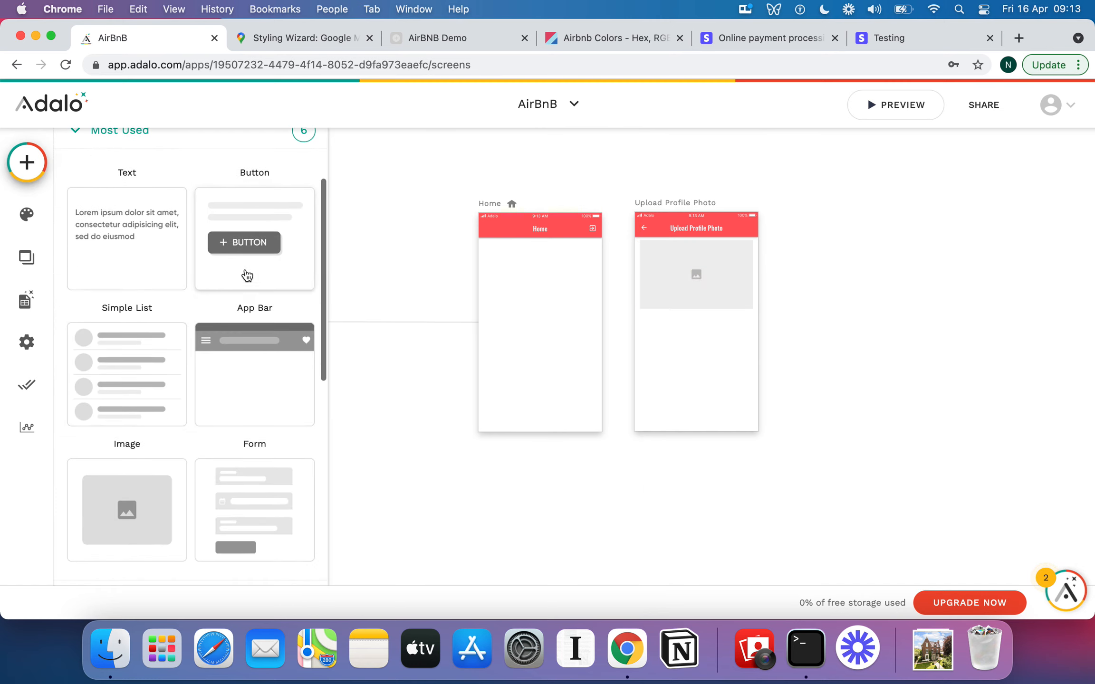
pyautogui.moveTo(247, 275); pyautogui.dragTo(701, 330)
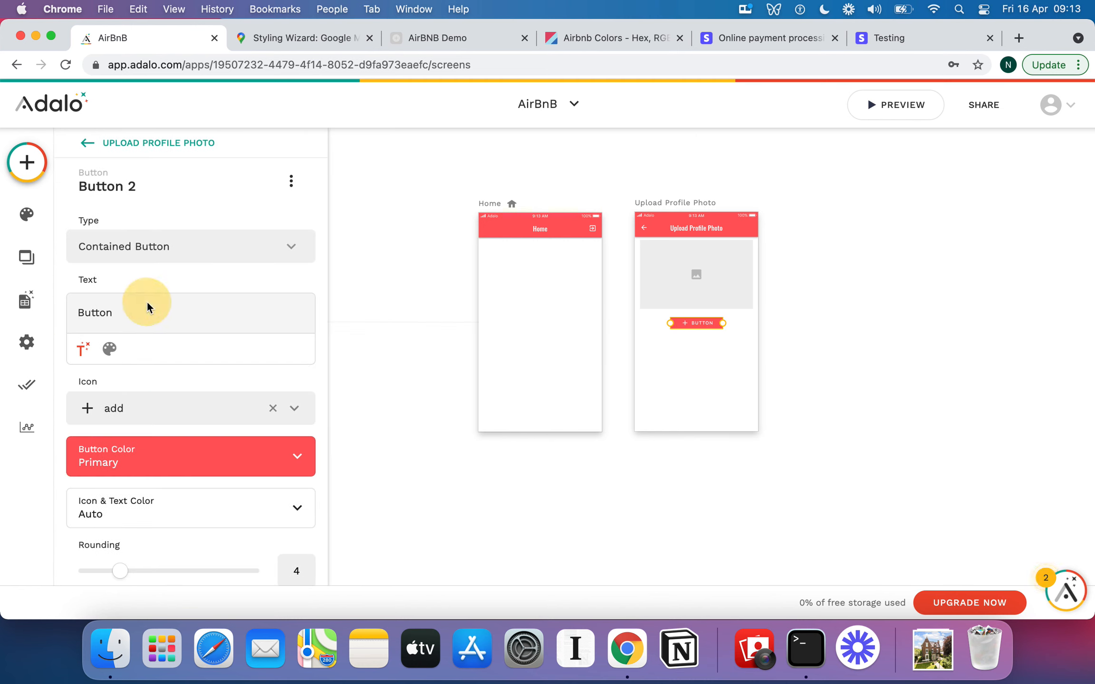
pyautogui.doubleClick(125, 312)
pyautogui.write('Finalise Profile')
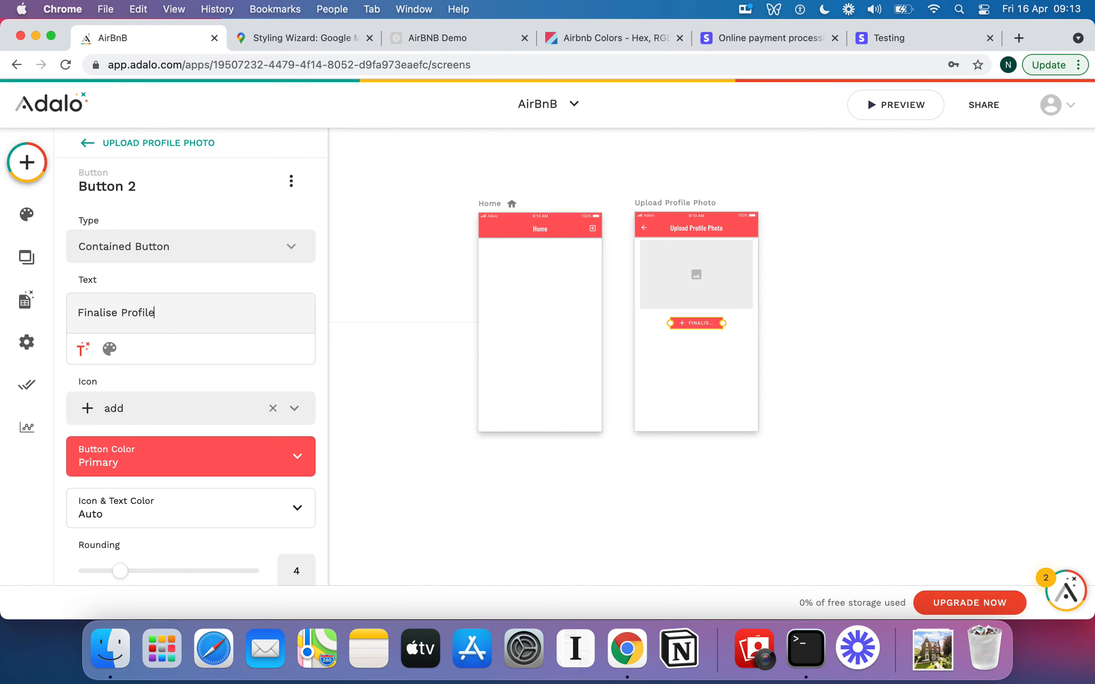
# Widen the Finalise Profile button so its full label fits.
pyautogui.click(719, 374)
pyautogui.click(698, 321)
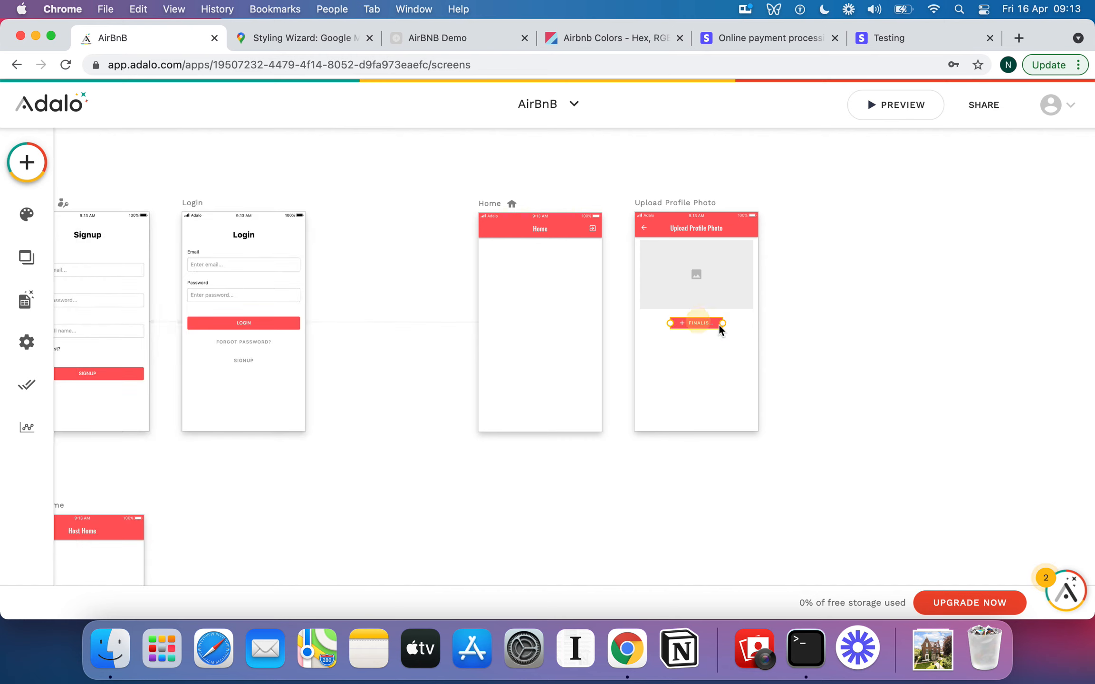
pyautogui.moveTo(722, 325)
pyautogui.mouseDown()
pyautogui.moveTo(743, 325)
pyautogui.moveTo(705, 324)
pyautogui.mouseUp()
pyautogui.click(710, 327)
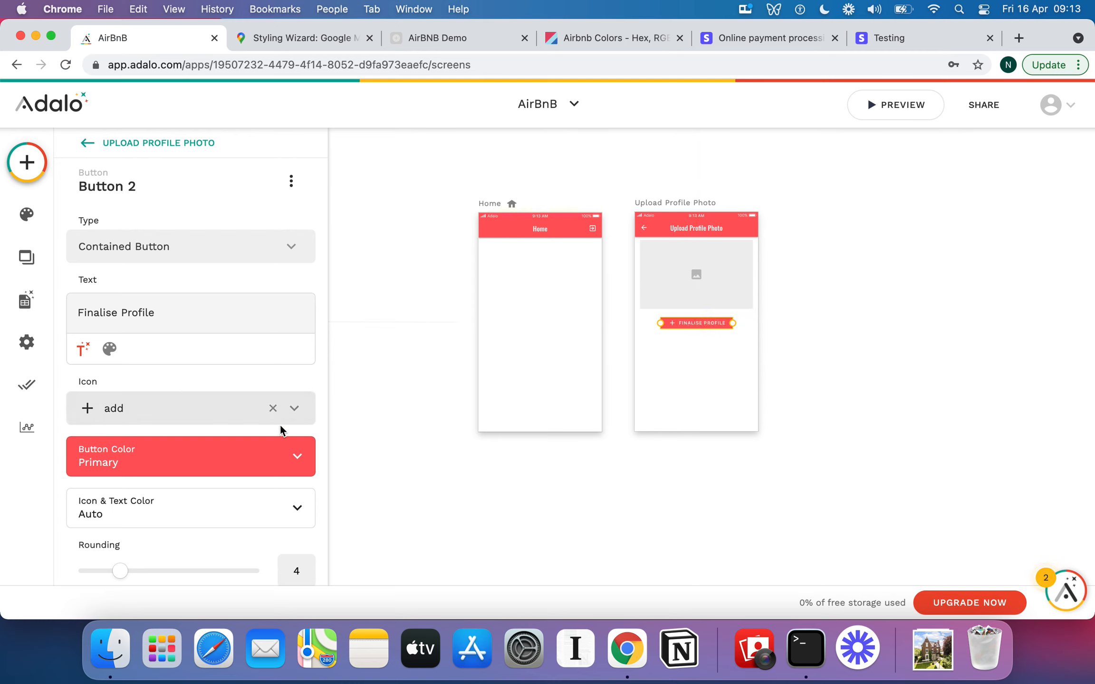
# Change the Finalise Profile button's icon to the check mark.
pyautogui.click(137, 414)
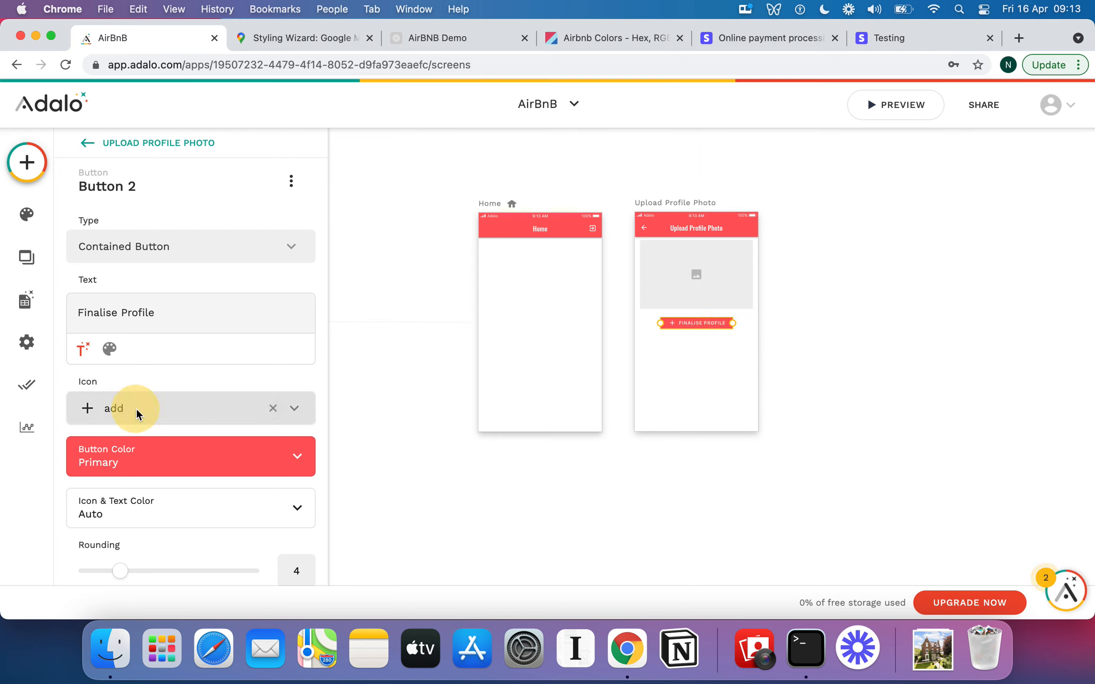
pyautogui.write('tick')
pyautogui.press('BackSpace')
pyautogui.press('BackSpace')
pyautogui.press('BackSpace')
pyautogui.press('BackSpace')
pyautogui.scroll(-5, 223, 521)
pyautogui.scroll(-10, 218, 514)
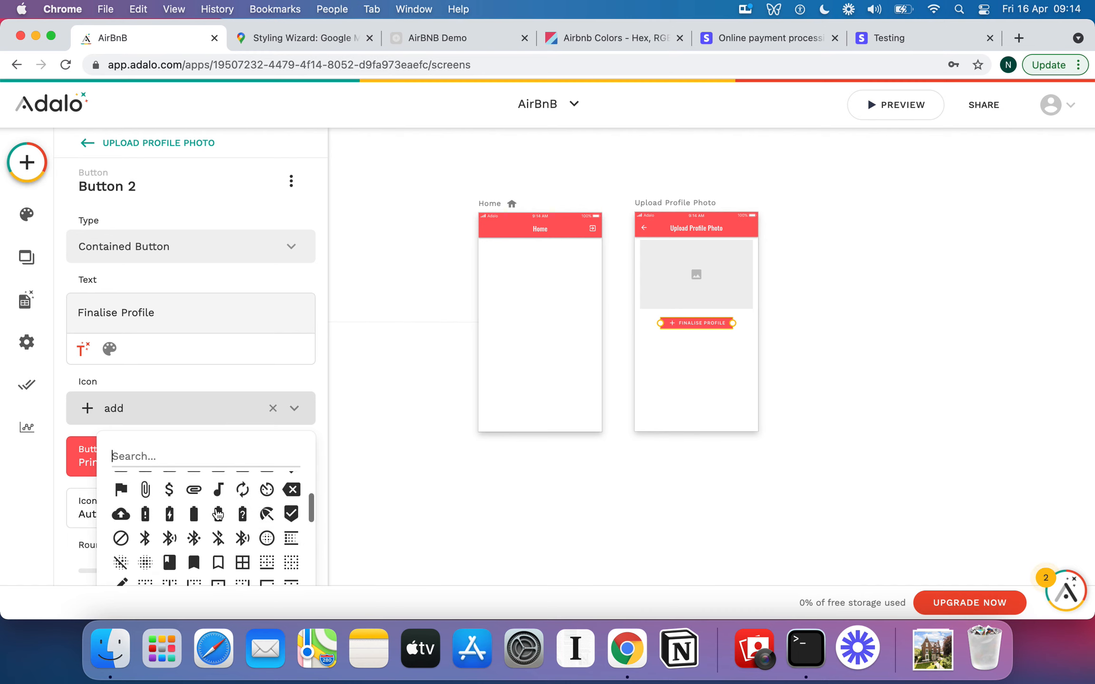
pyautogui.scroll(-5, 218, 513)
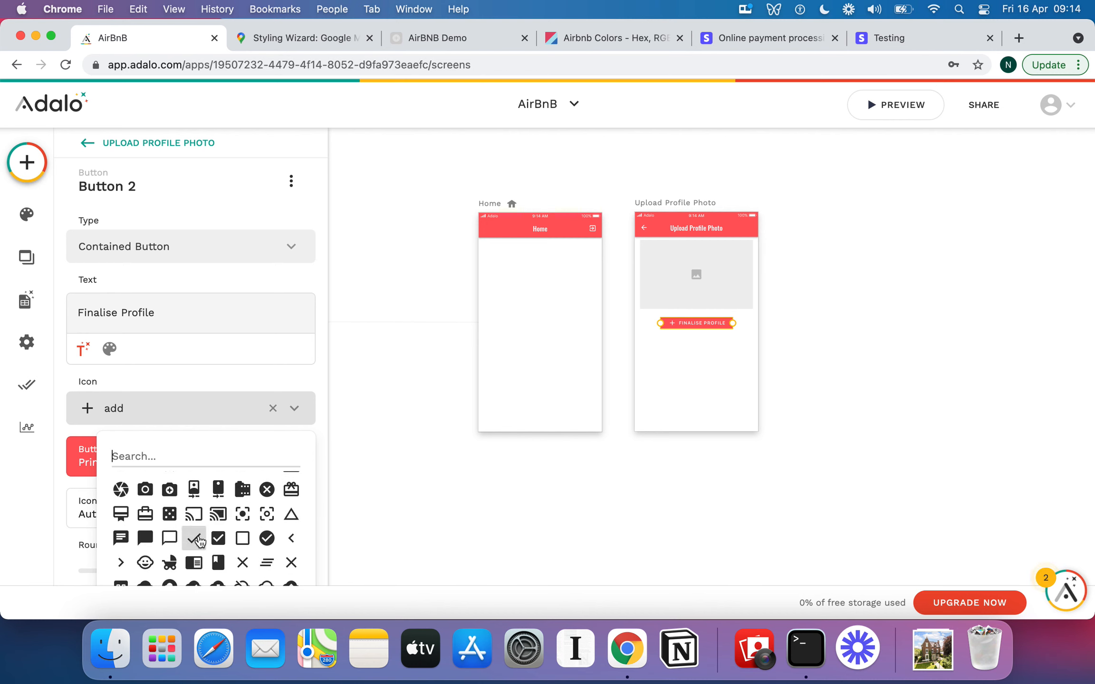
pyautogui.click(194, 538)
pyautogui.click(714, 363)
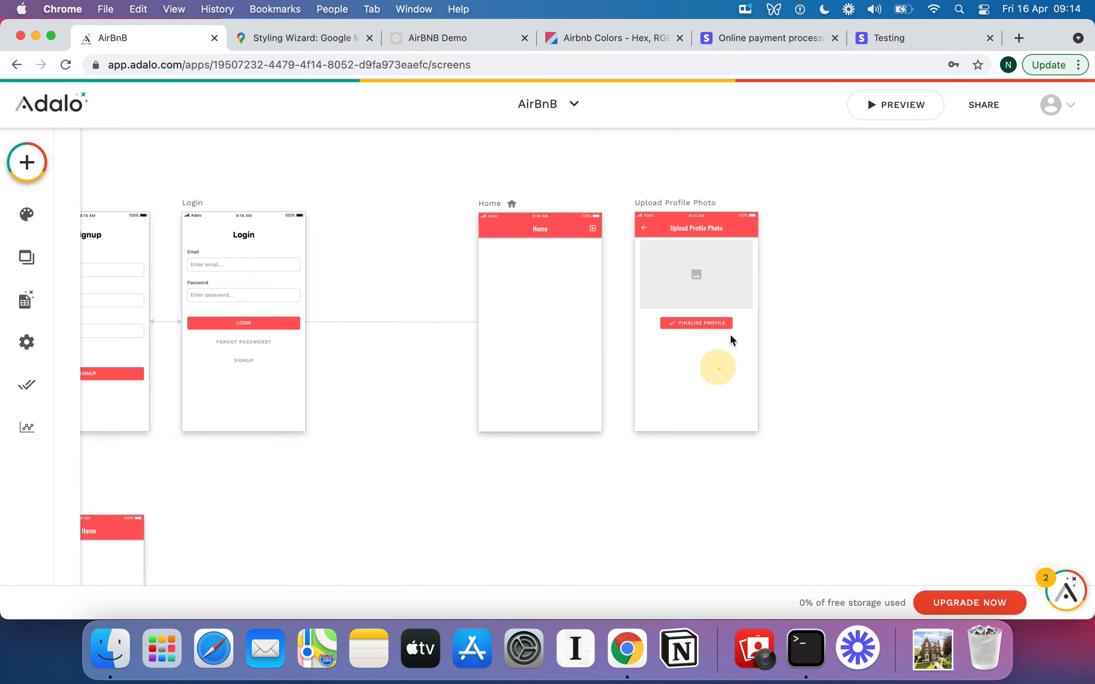
pyautogui.click(718, 324)
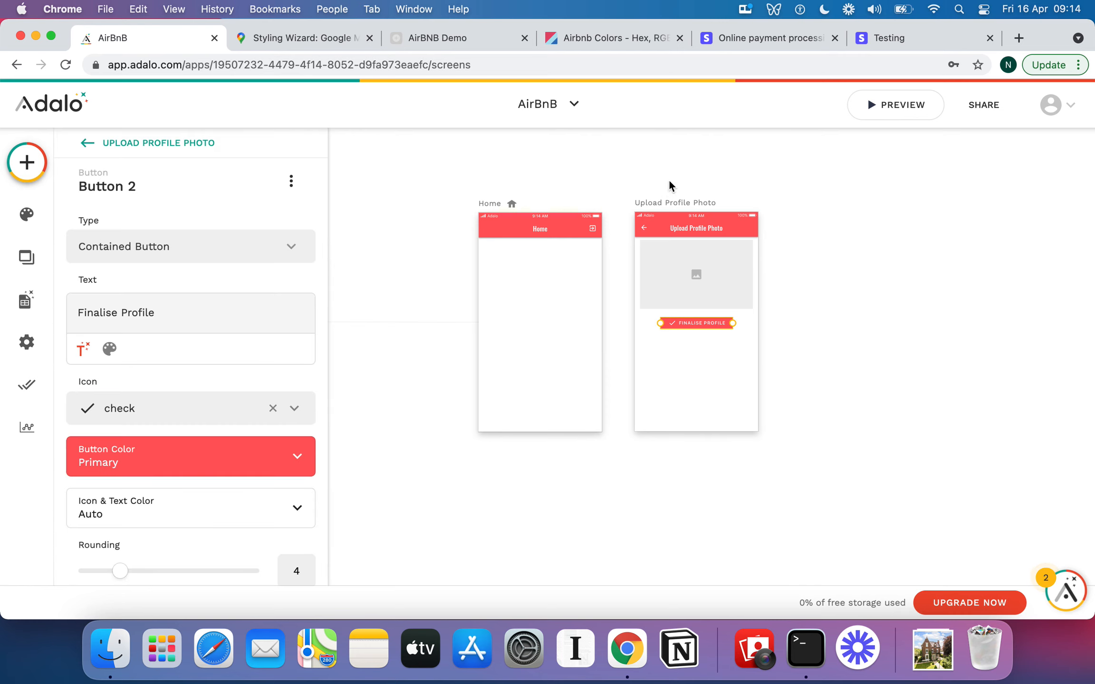
# Move the Upload Profile Photo screen between the Login and Home screens.
pyautogui.click(804, 311)
pyautogui.scroll(-5, 830, 339)
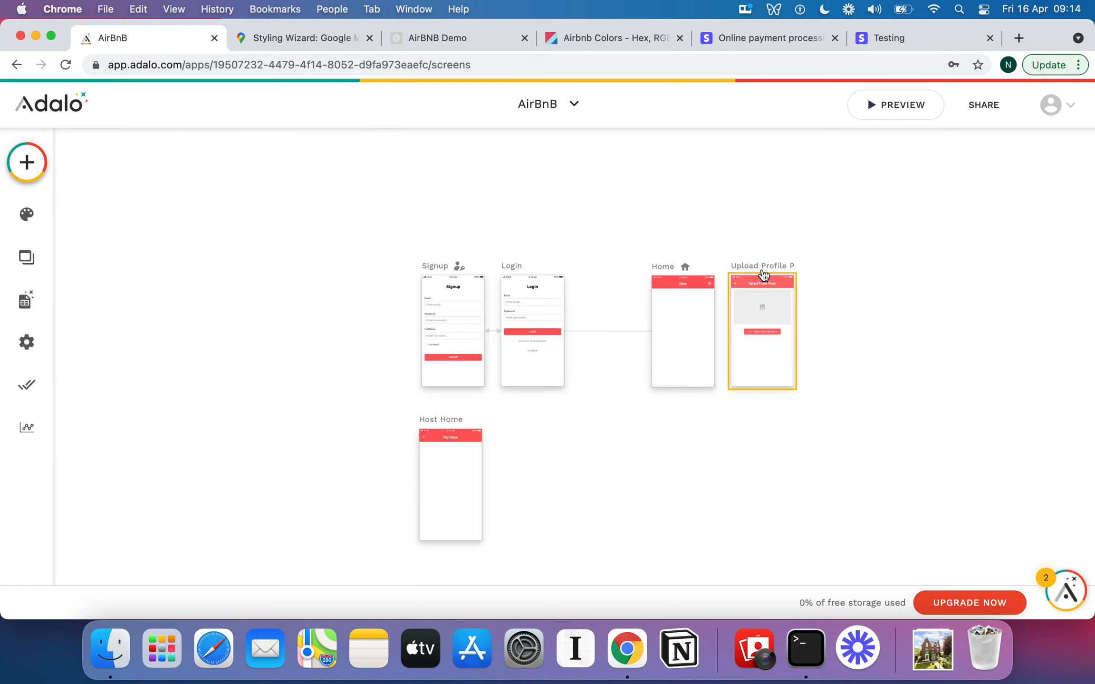
pyautogui.moveTo(758, 272); pyautogui.dragTo(607, 272)
pyautogui.click(635, 451)
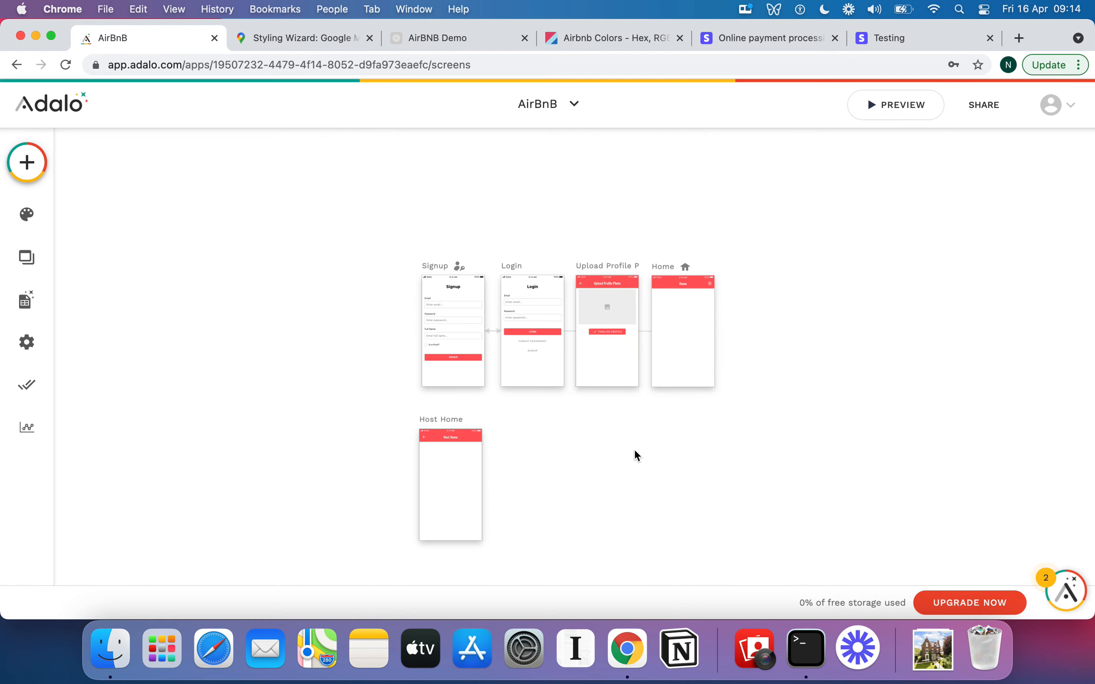
# Add a Link action to the Upload Profile Photo screen on the Signup form's submit button.
pyautogui.scroll(5, 635, 452)
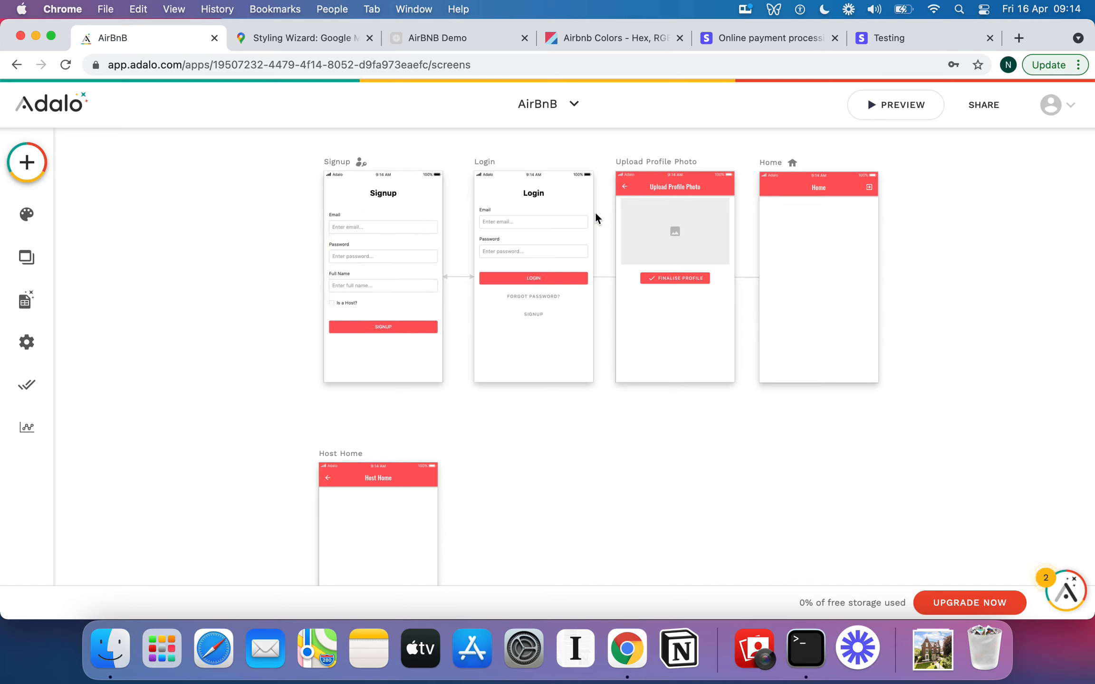
pyautogui.click(421, 329)
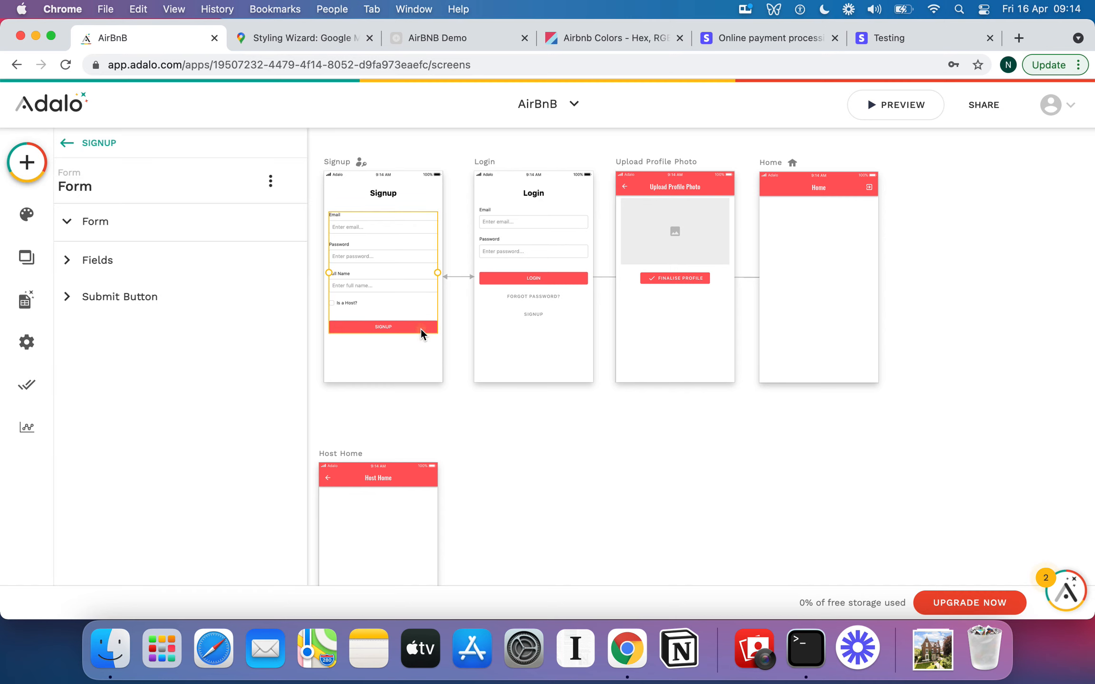
pyautogui.click(88, 421)
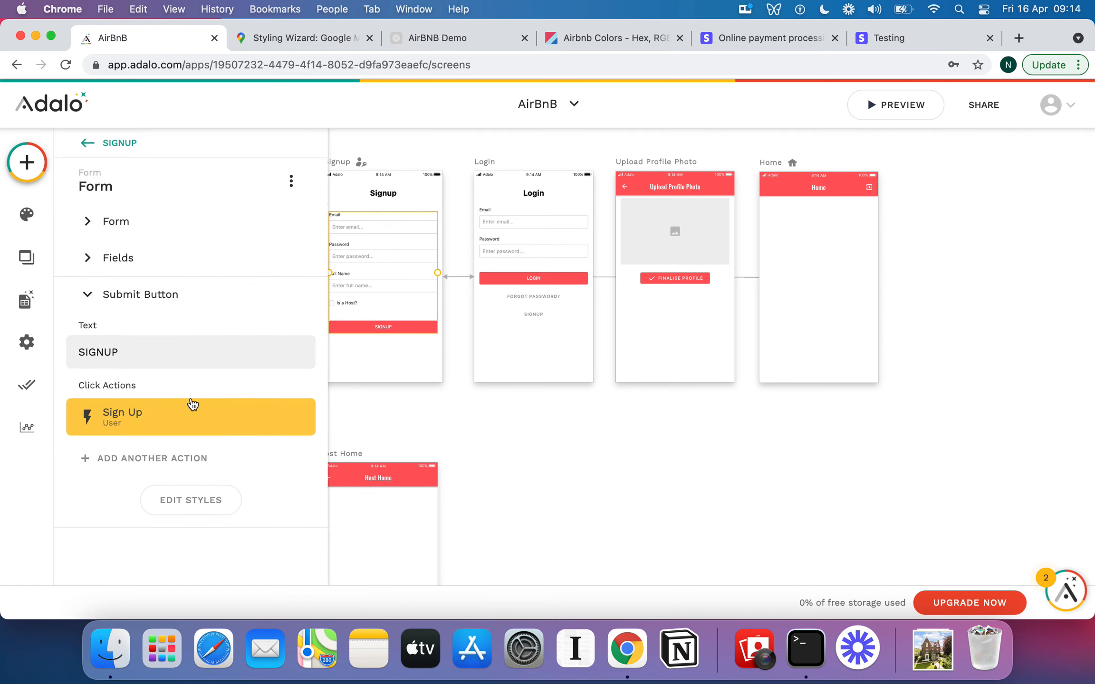
pyautogui.click(163, 461)
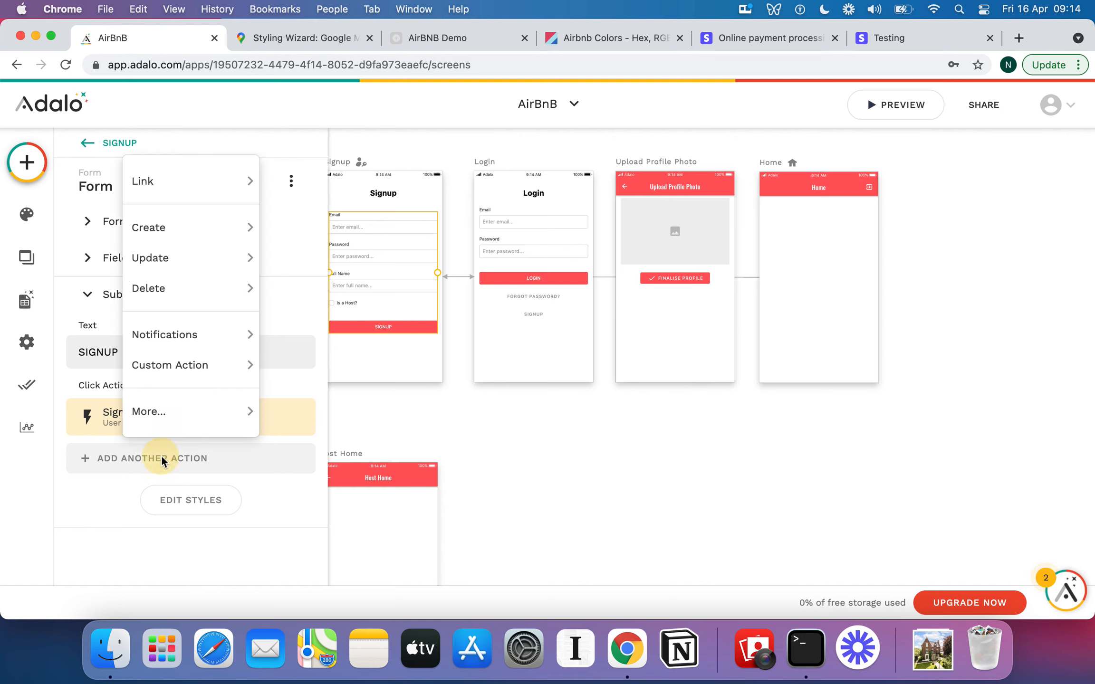
pyautogui.moveTo(181, 183)
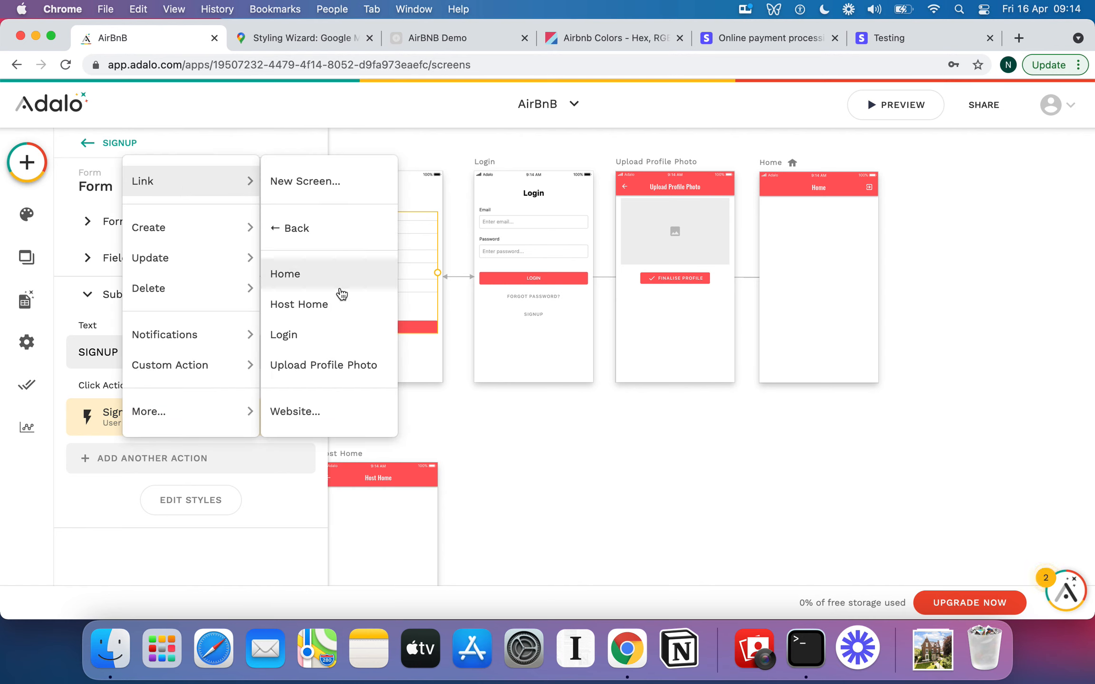
pyautogui.click(334, 365)
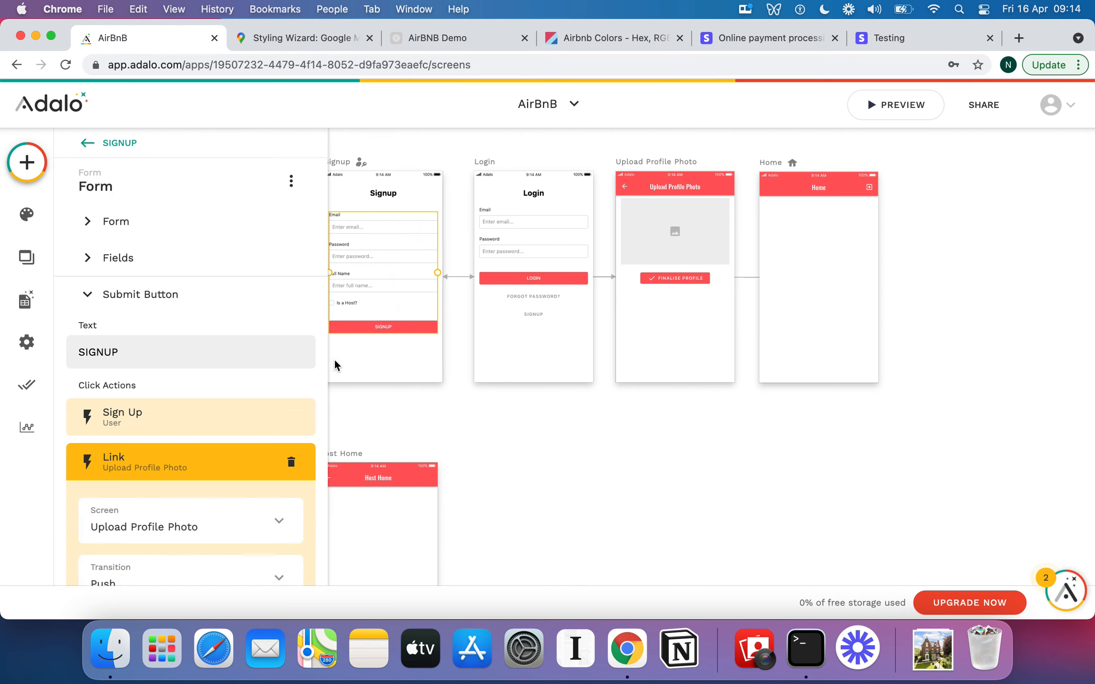
pyautogui.scroll(-5, 274, 440)
pyautogui.click(272, 438)
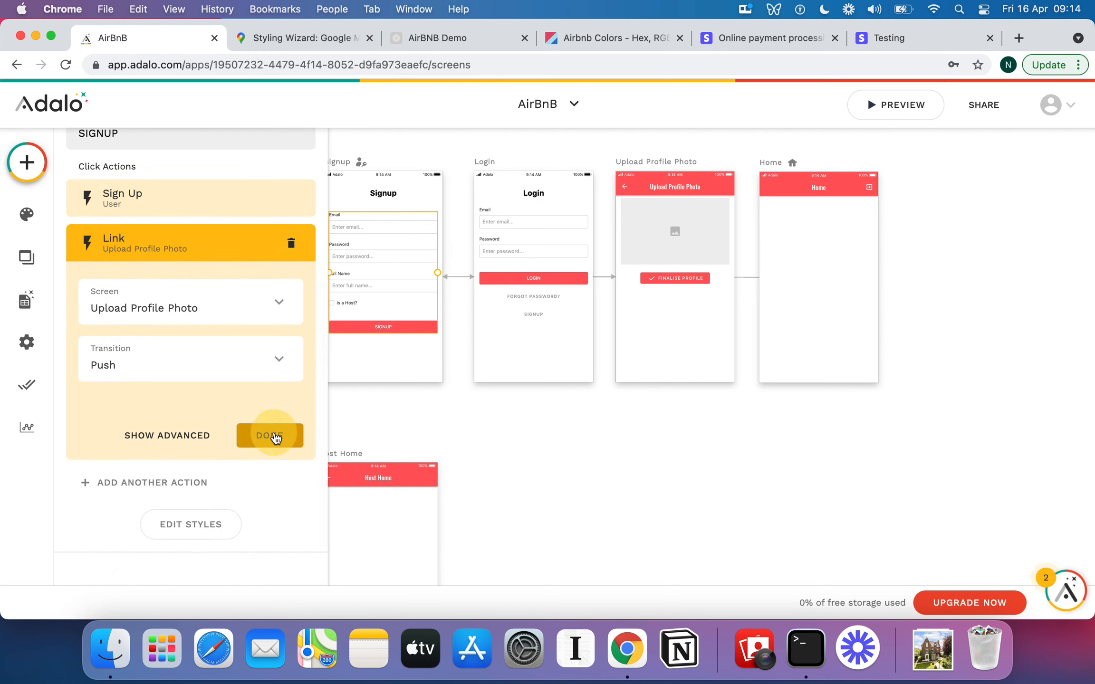
pyautogui.click(189, 401)
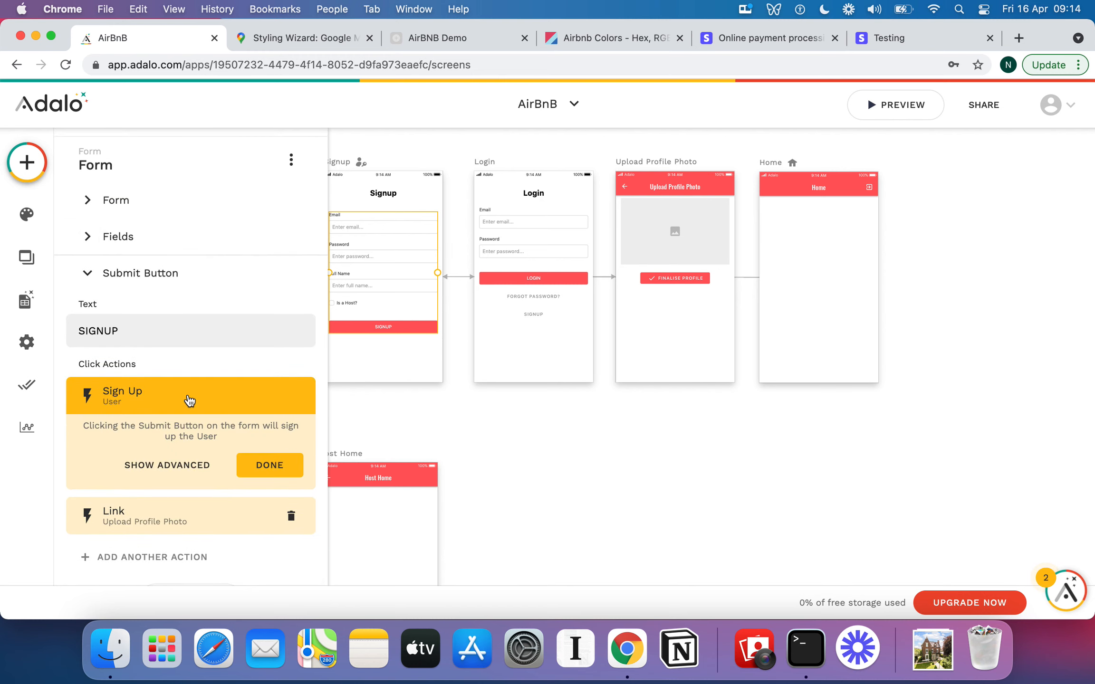
pyautogui.scroll(-2, 187, 395)
pyautogui.click(262, 440)
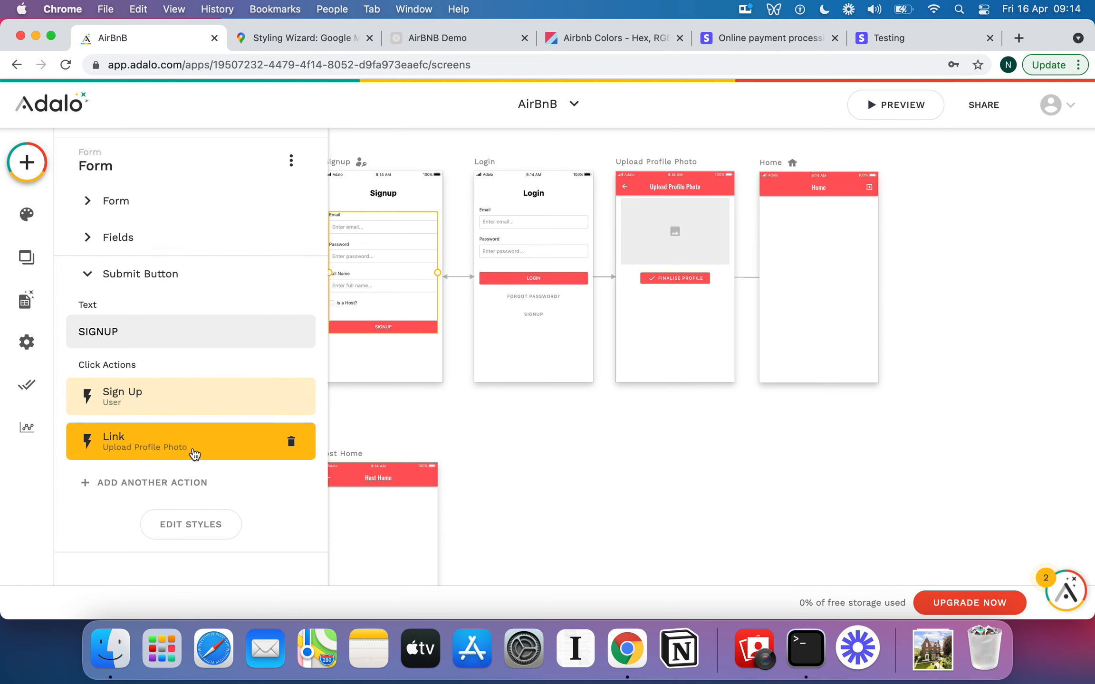
# Add a Link action to the Home screen on the Login form's submit button.
pyautogui.click(532, 280)
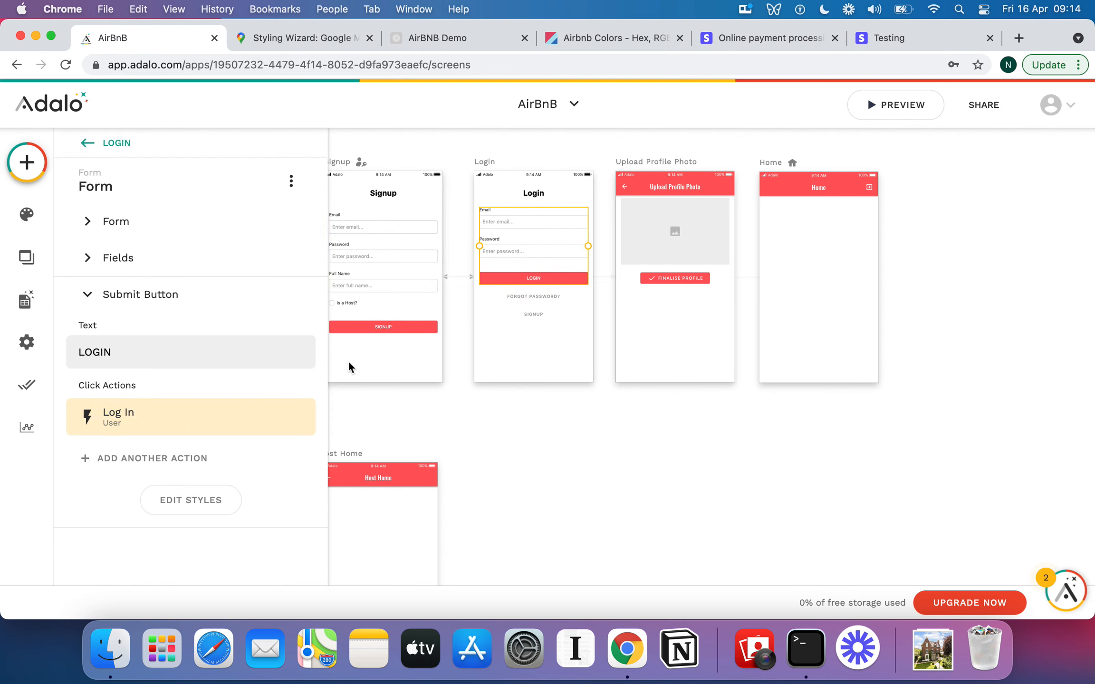
pyautogui.click(190, 460)
pyautogui.moveTo(192, 193)
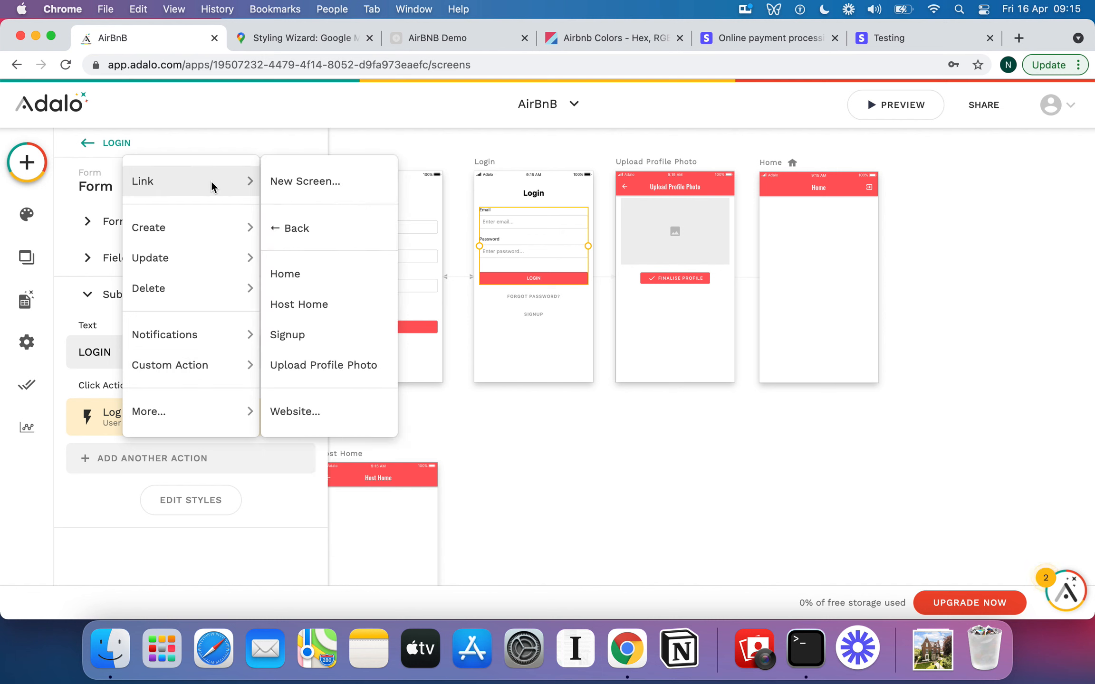
pyautogui.click(323, 279)
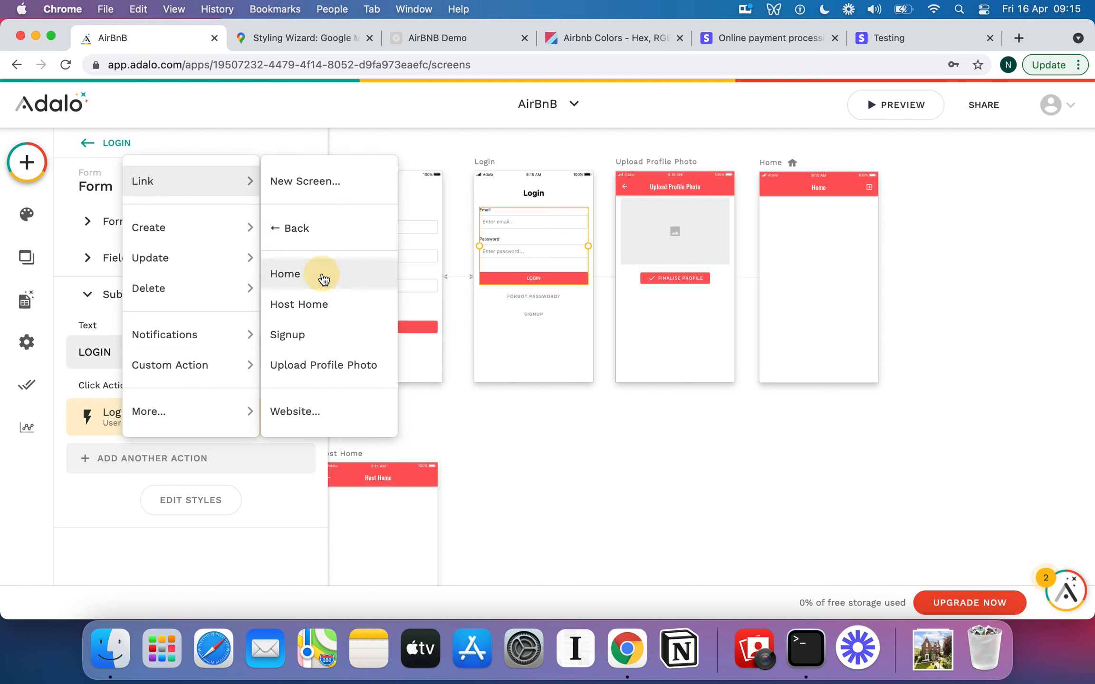
pyautogui.scroll(-5, 188, 441)
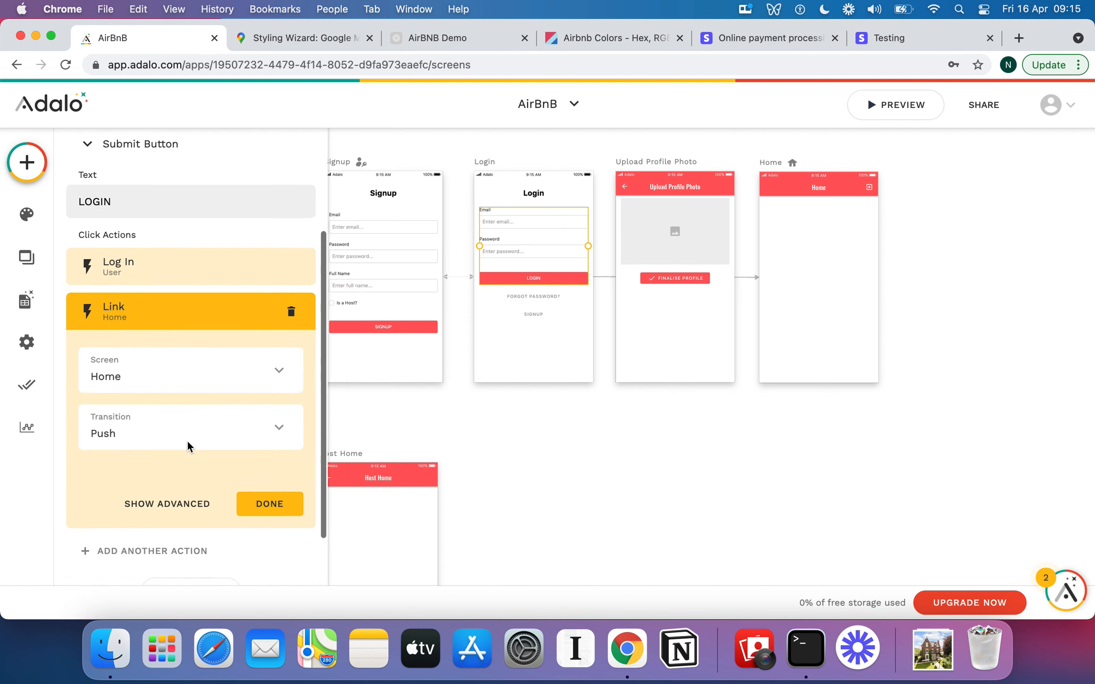
# Make the Login button's Home link run only when the logged-in user's Is a Host? value is false.
pyautogui.click(182, 469)
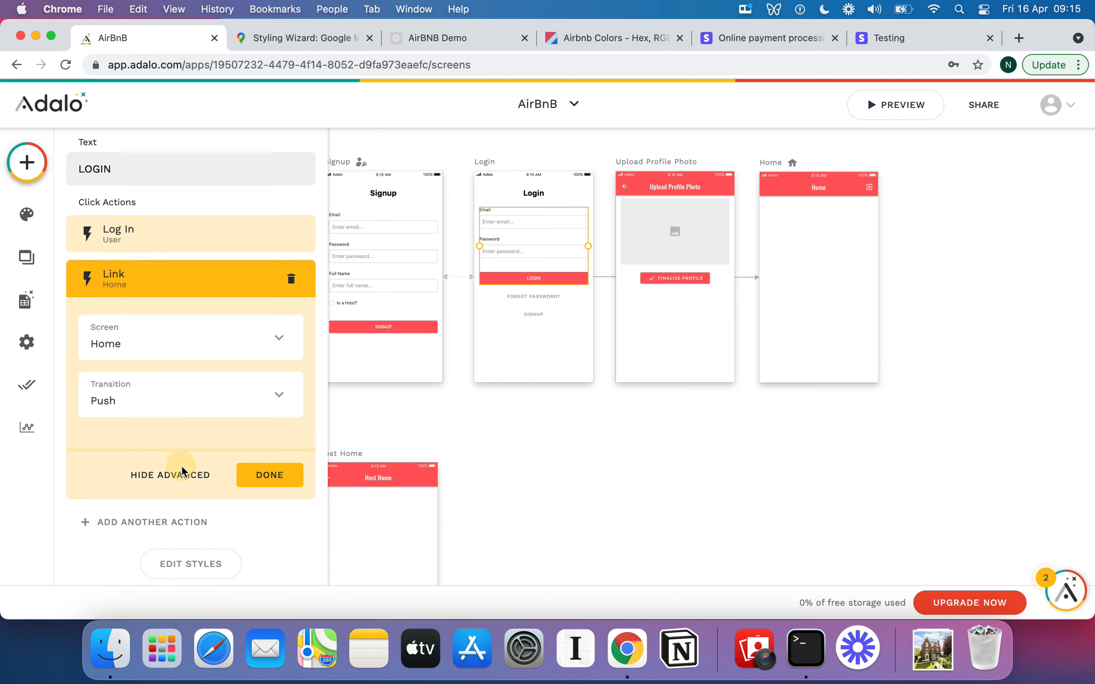
pyautogui.scroll(-1, 157, 475)
pyautogui.scroll(-1, 147, 482)
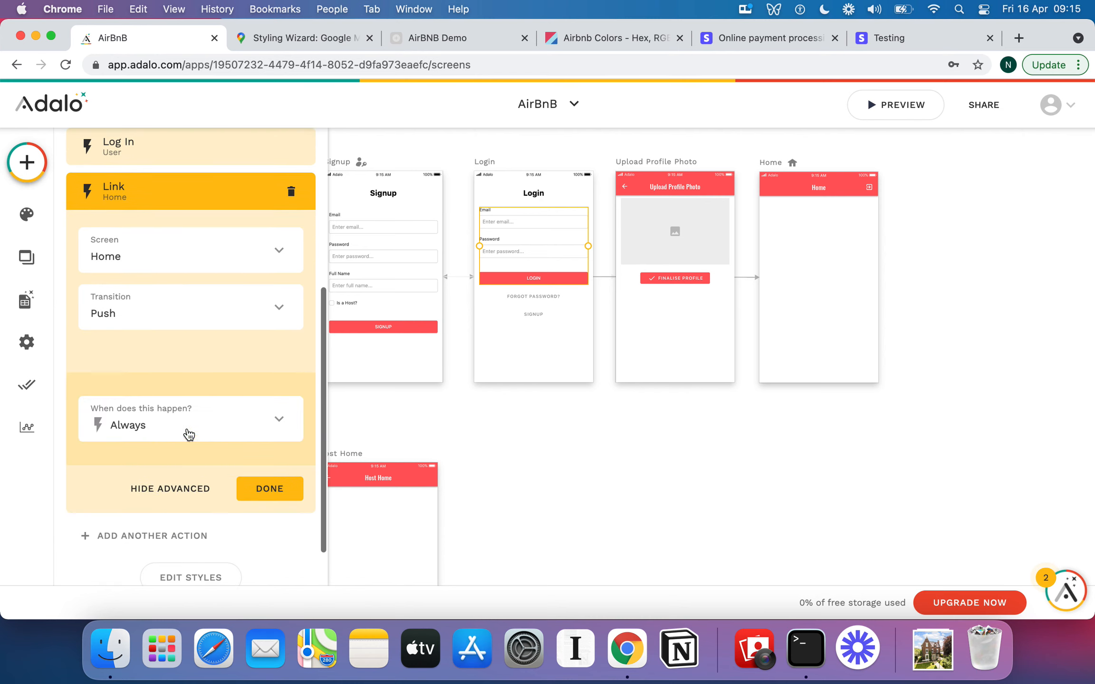
pyautogui.click(157, 430)
pyautogui.click(123, 377)
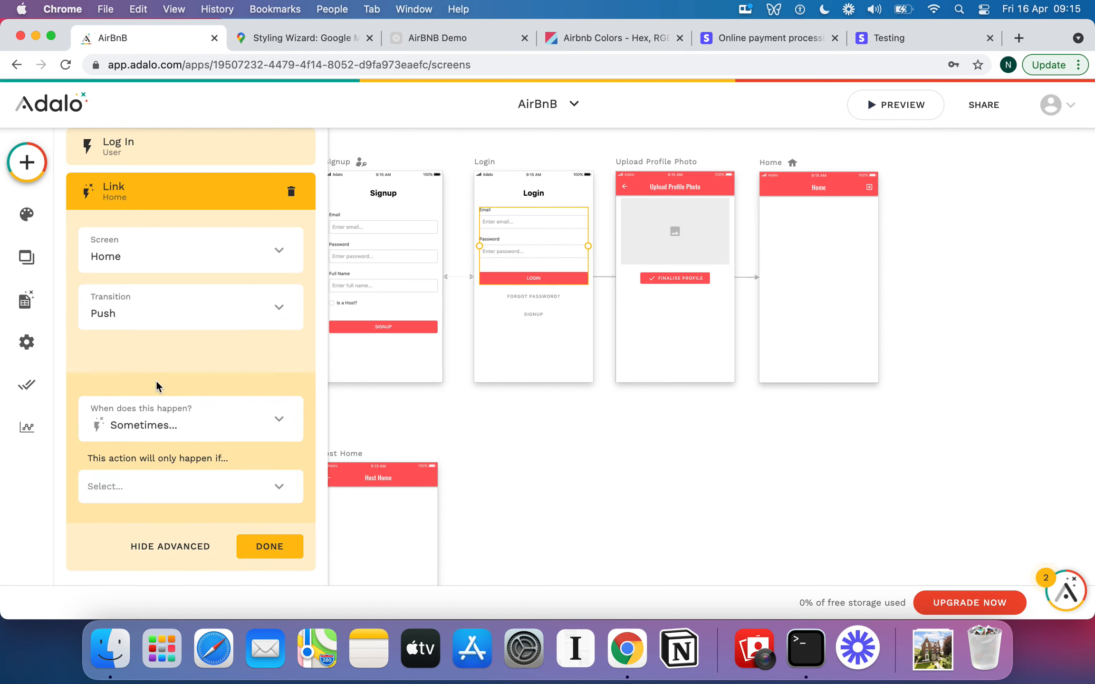
pyautogui.scroll(-3, 192, 389)
pyautogui.click(203, 376)
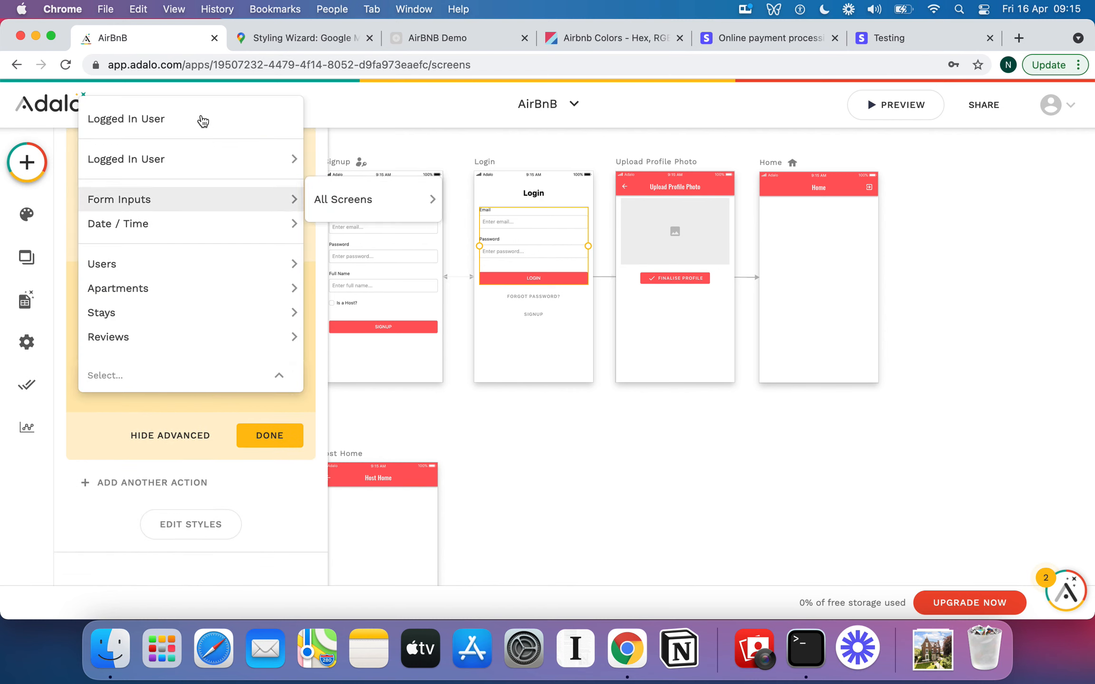
pyautogui.moveTo(208, 160)
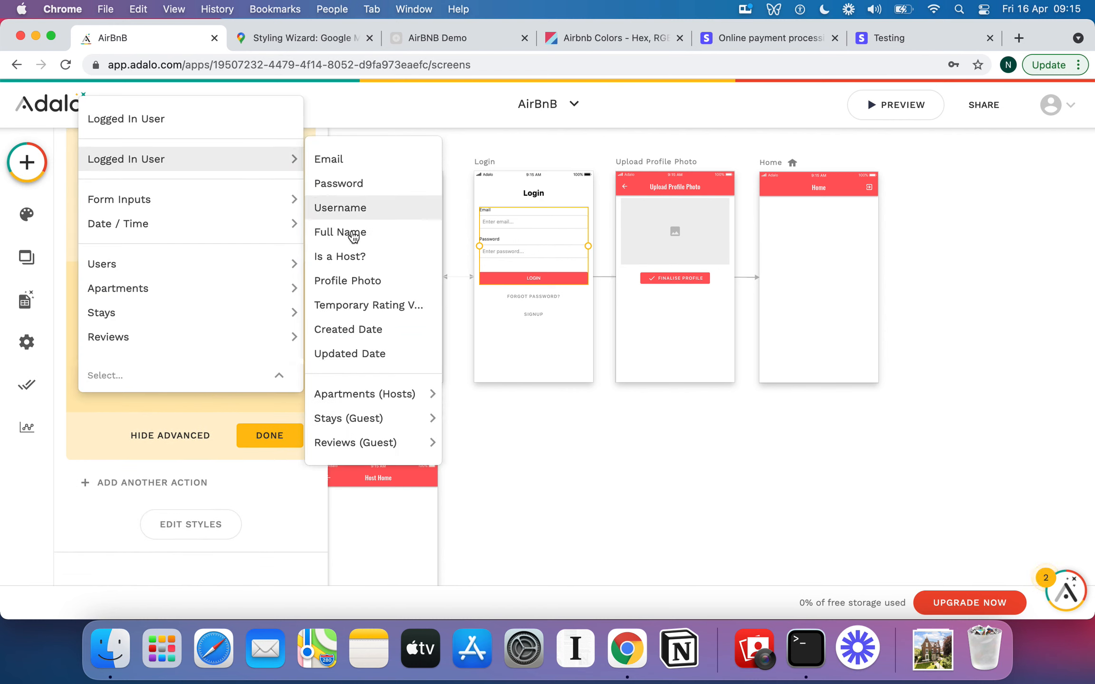
pyautogui.click(354, 256)
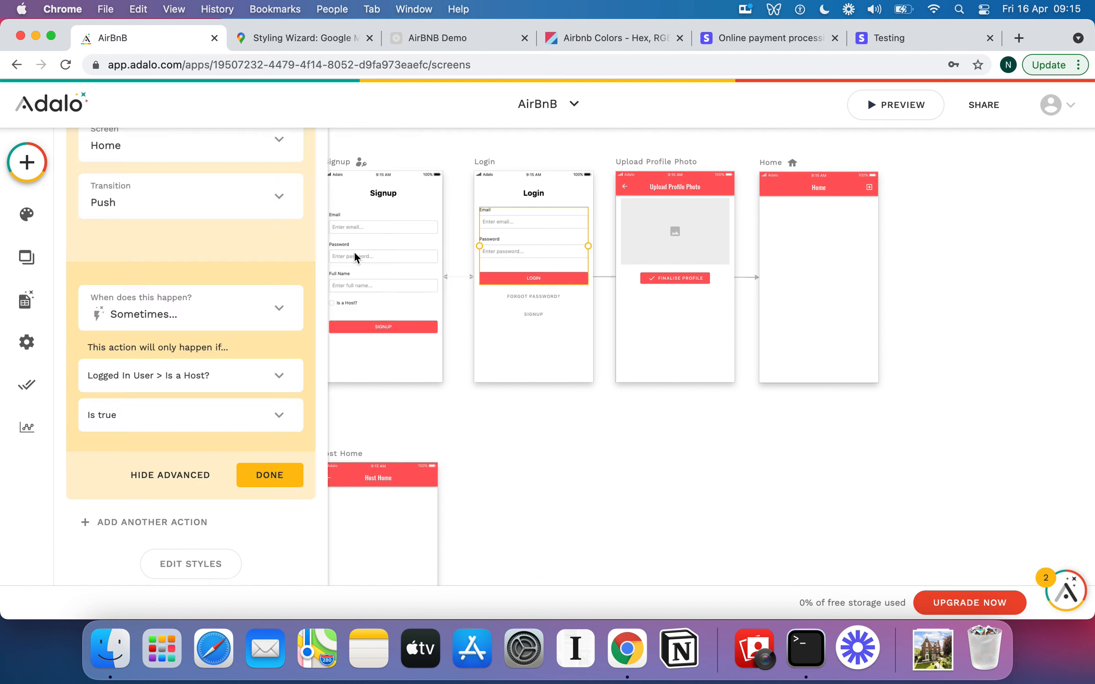
pyautogui.click(260, 413)
pyautogui.click(231, 383)
pyautogui.scroll(3, 190, 343)
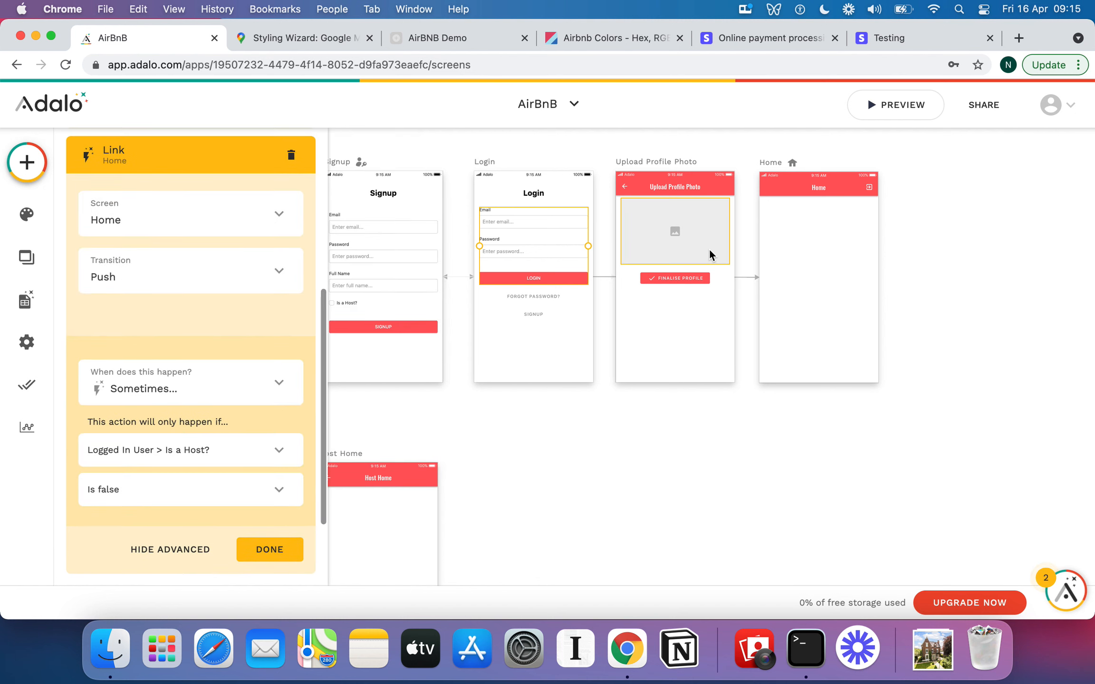
pyautogui.scroll(-3, 208, 445)
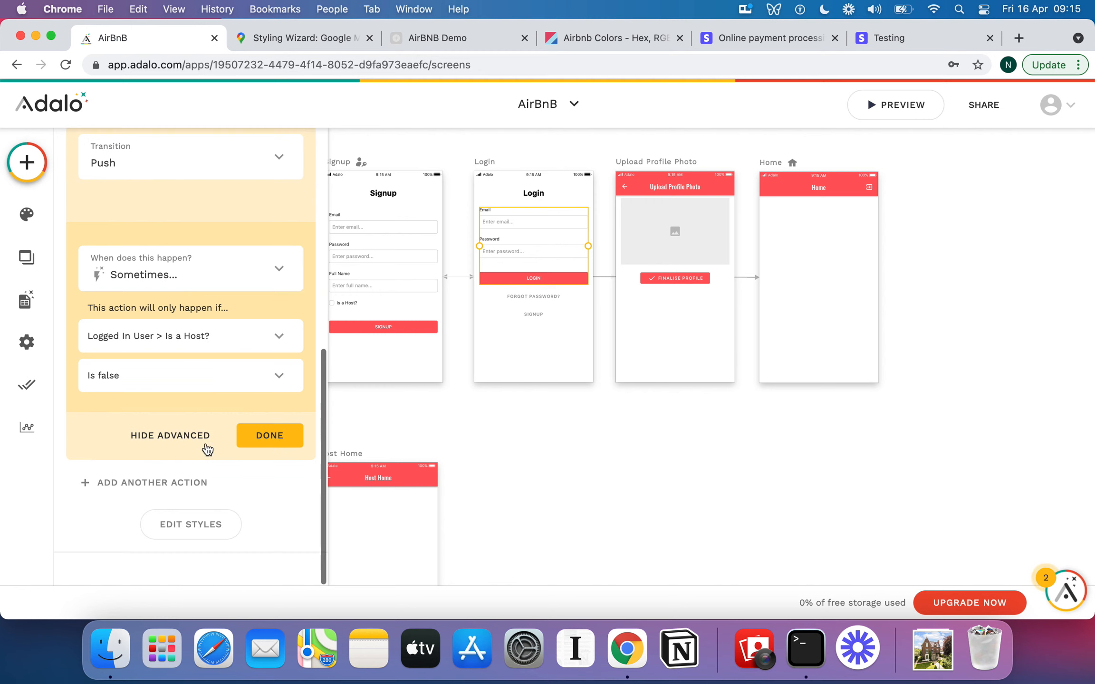
pyautogui.click(270, 436)
# Add another Link action on the Login form's submit button, pointing to the Host Home screen.
pyautogui.click(146, 482)
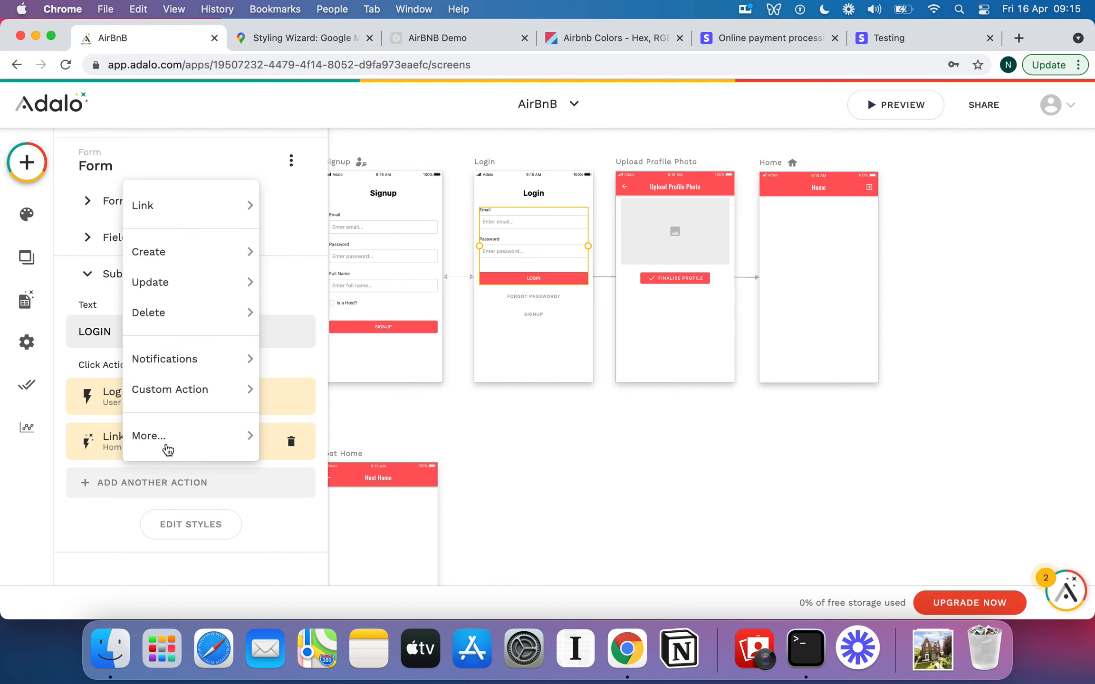
pyautogui.moveTo(195, 214)
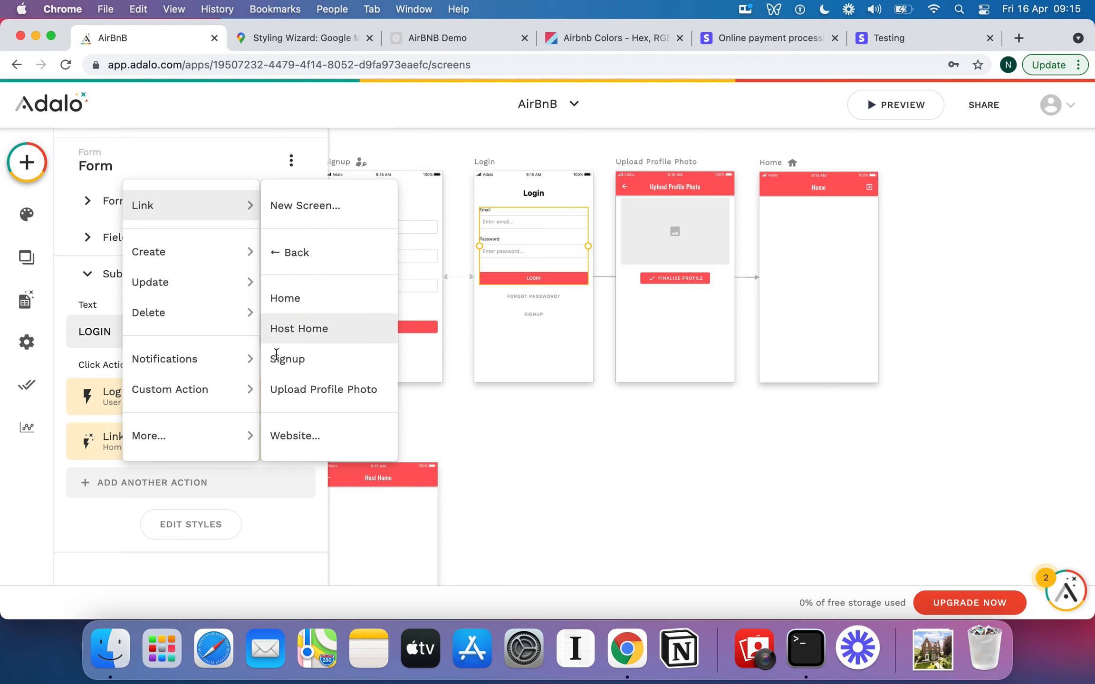
pyautogui.click(303, 336)
pyautogui.scroll(-5, 238, 417)
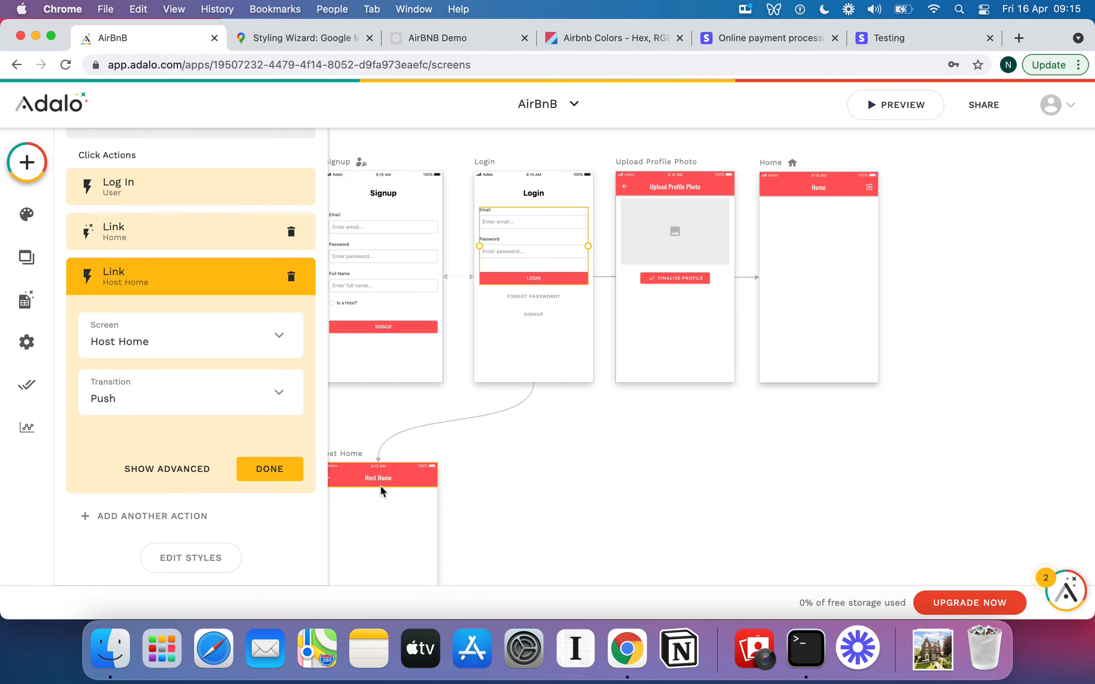
# Make the Host Home link run only when the logged-in user's Is a Host? value is true.
pyautogui.click(177, 475)
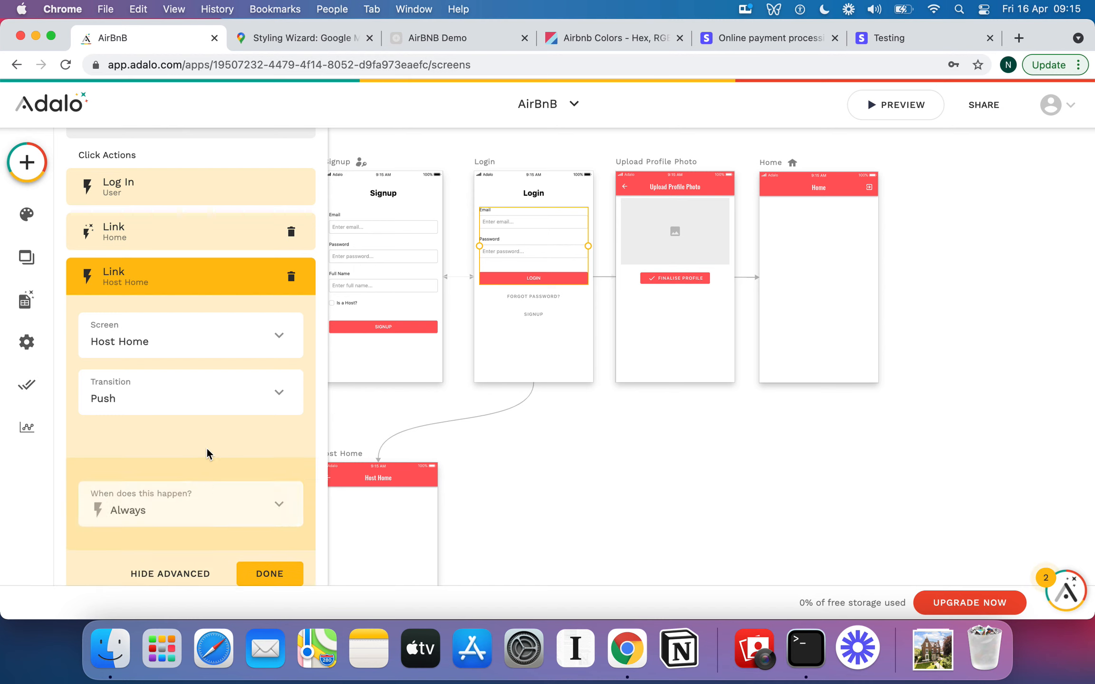
pyautogui.scroll(-3, 206, 446)
pyautogui.click(177, 408)
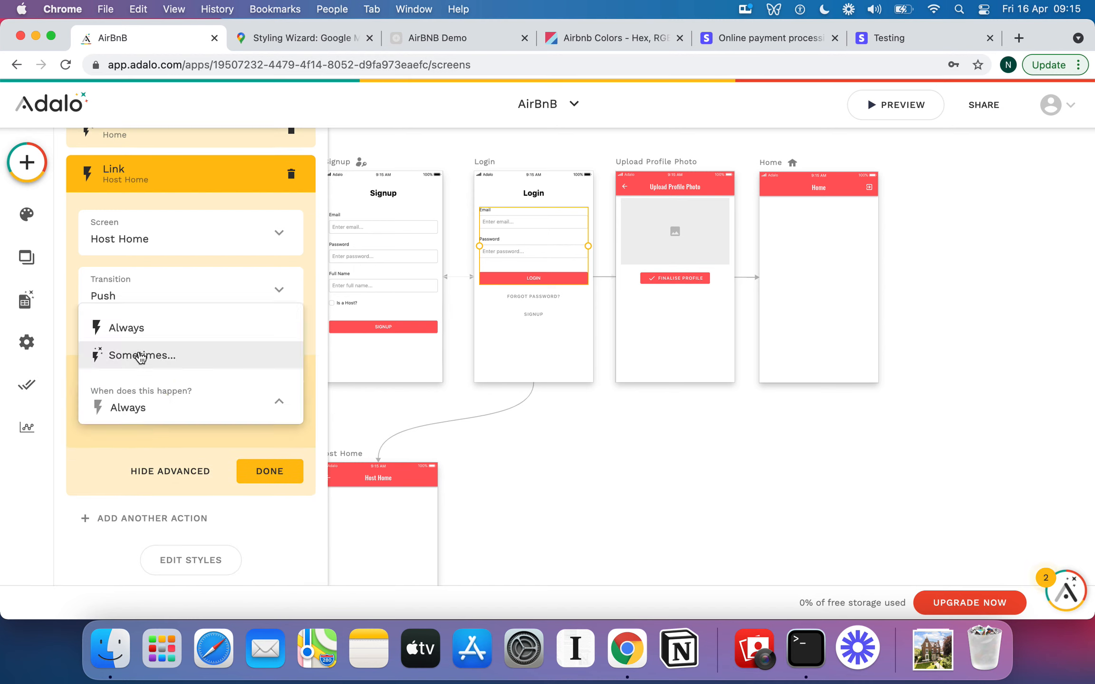
pyautogui.click(140, 355)
pyautogui.scroll(-1, 196, 399)
pyautogui.click(180, 432)
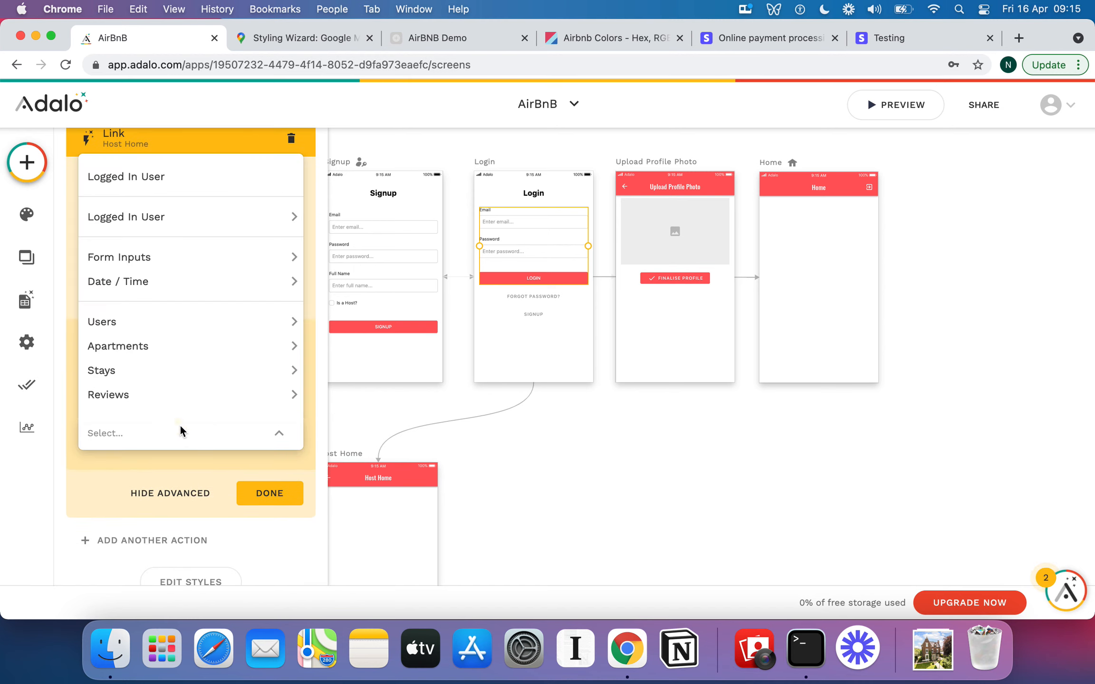
pyautogui.moveTo(208, 221)
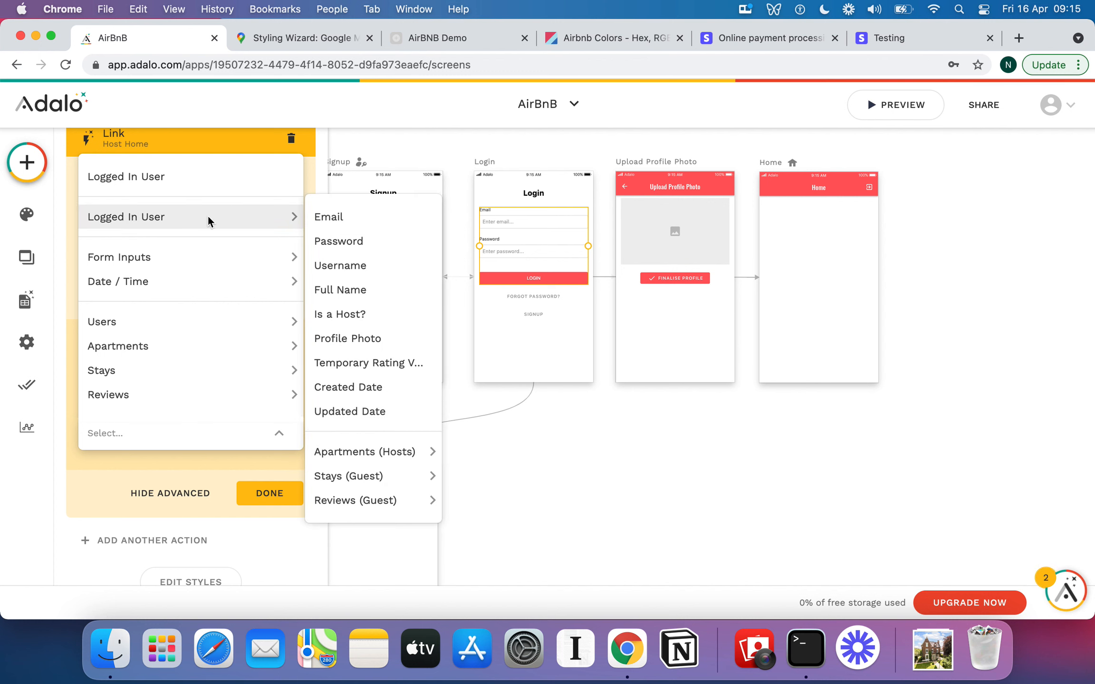
pyautogui.click(375, 314)
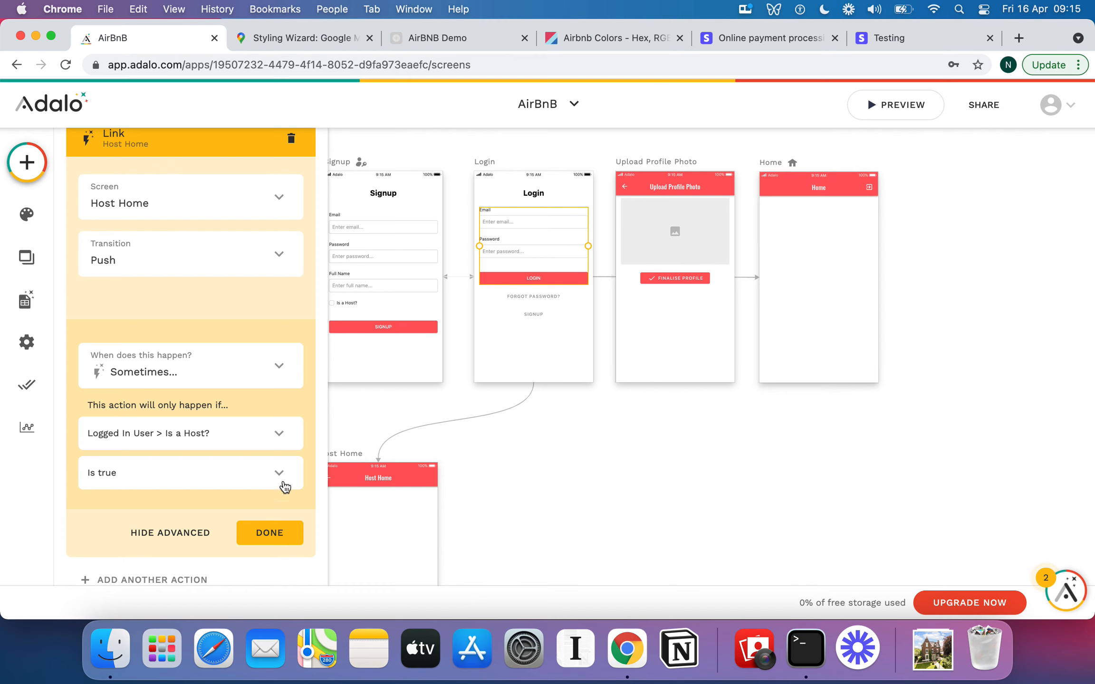
pyautogui.click(269, 533)
# Move the Home screen slightly to the right on the canvas.
pyautogui.click(477, 469)
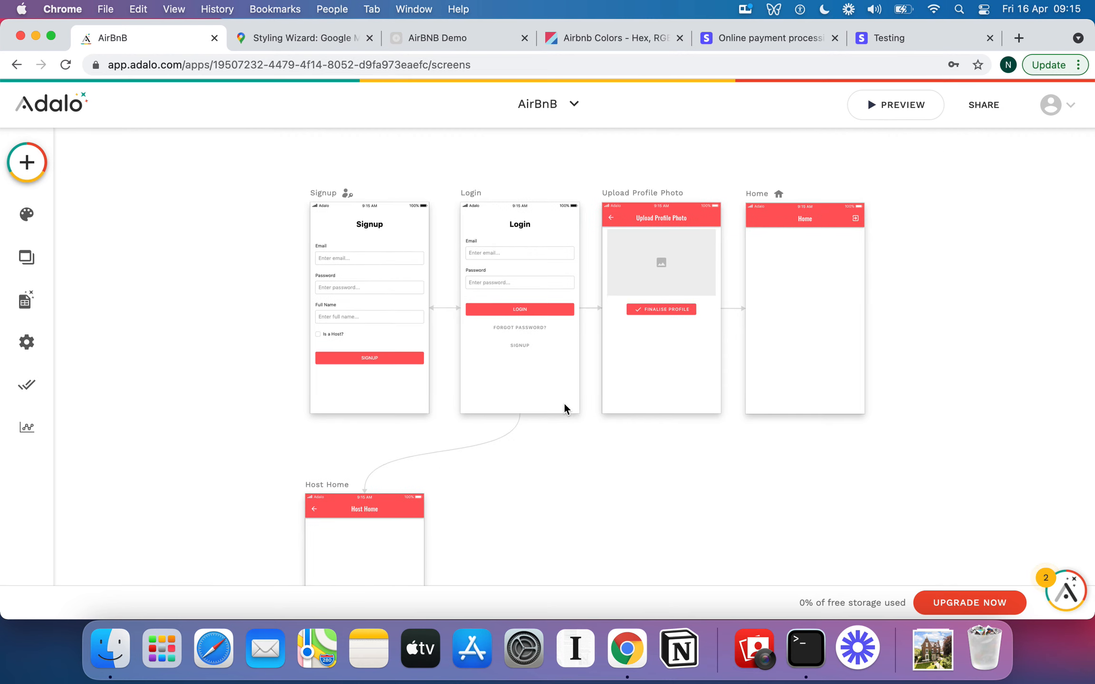
pyautogui.hscroll(3, 564, 402)
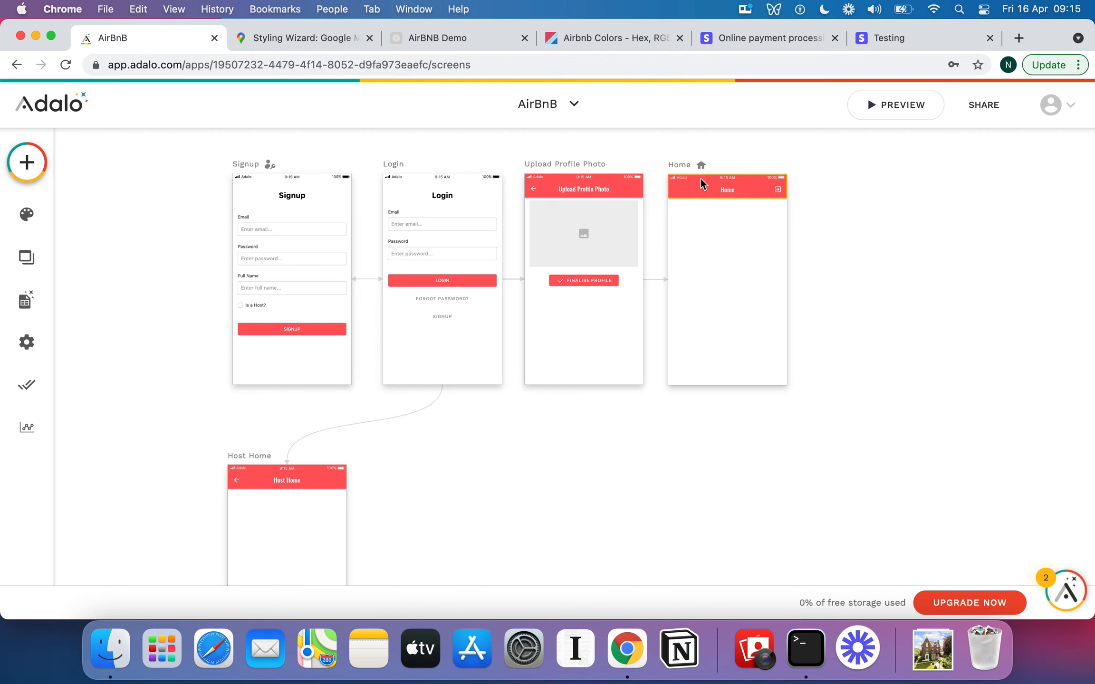
pyautogui.moveTo(699, 167); pyautogui.dragTo(732, 171)
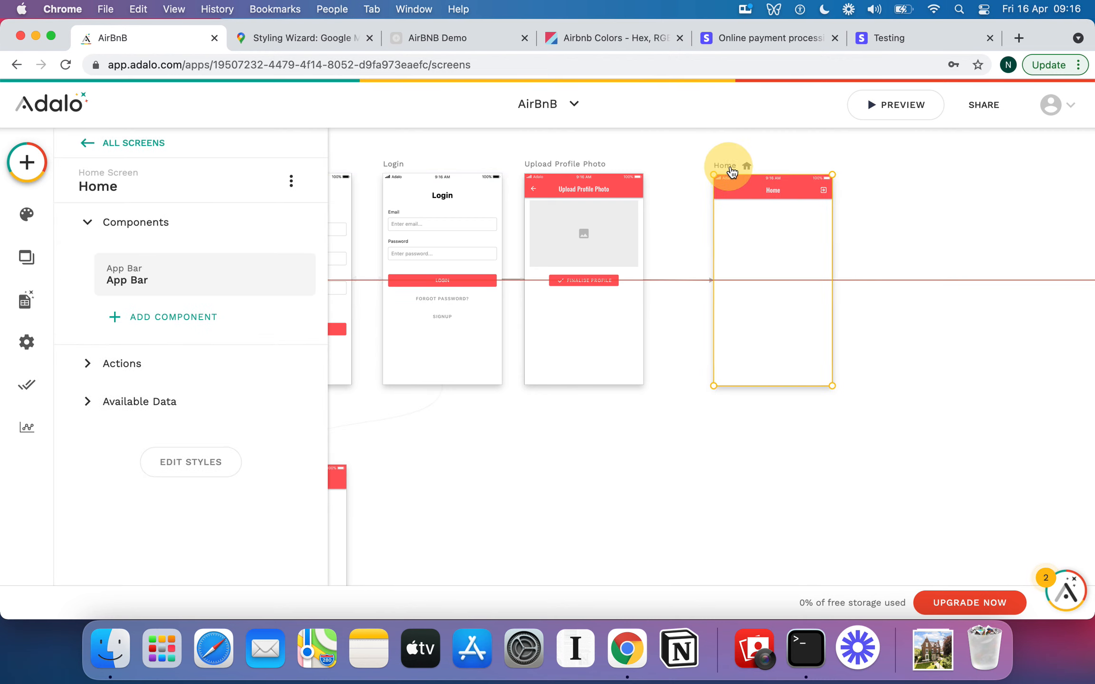
pyautogui.click(682, 408)
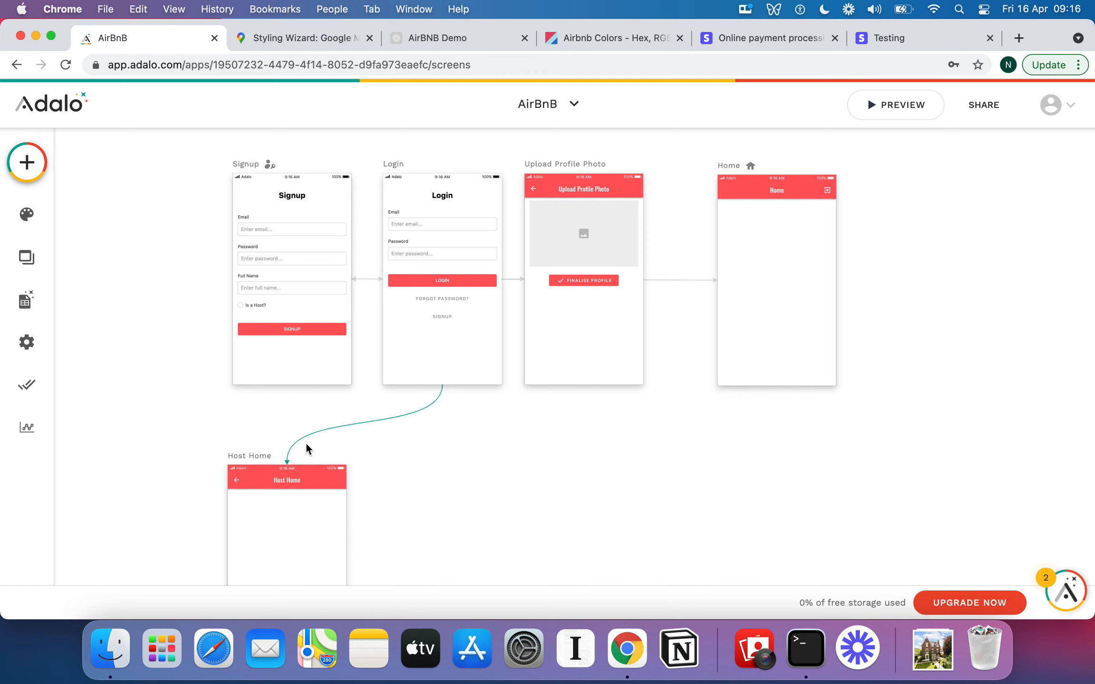
# Turn off the left back-arrow icon in the Host Home screen's app bar.
pyautogui.scroll(-3, 307, 445)
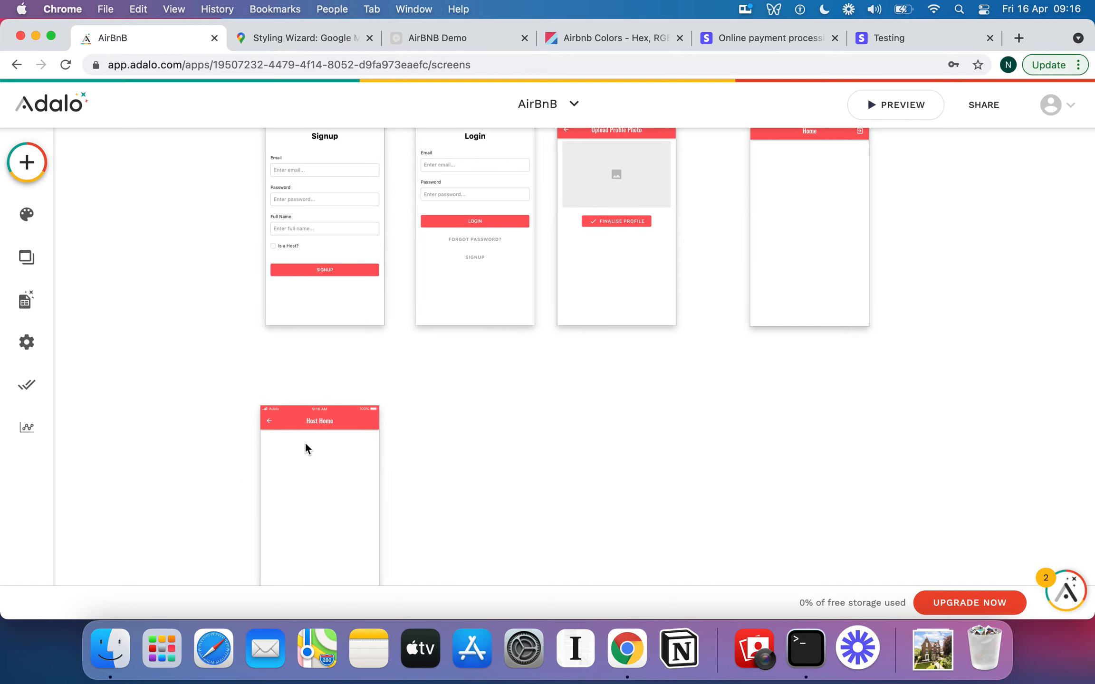
pyautogui.click(273, 427)
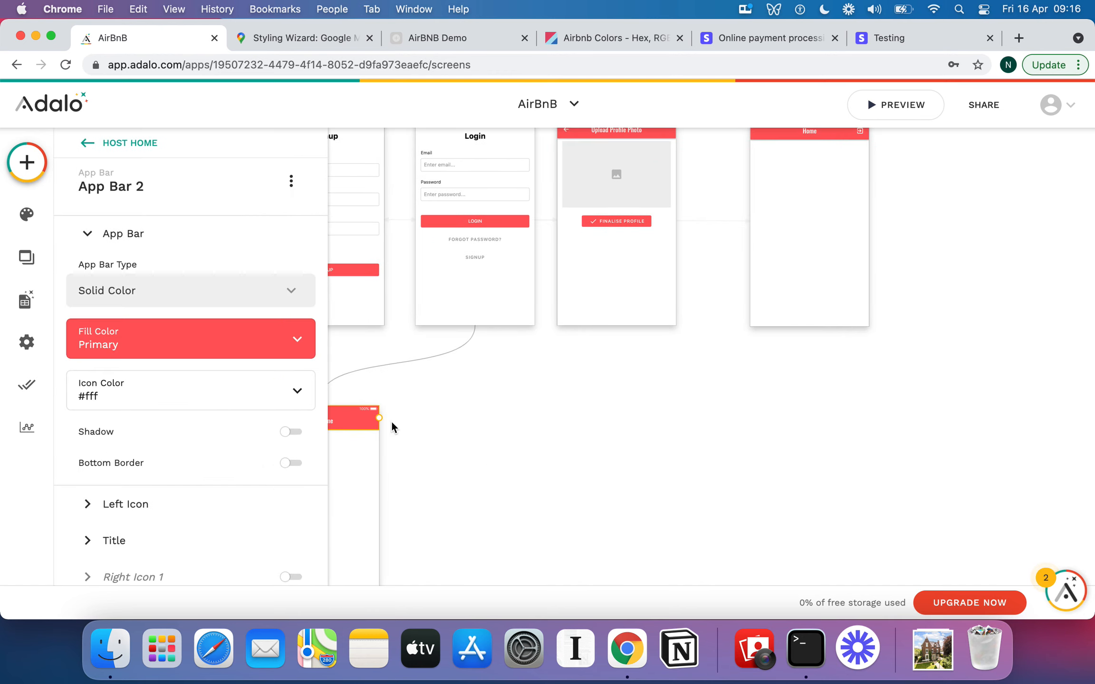
pyautogui.click(502, 454)
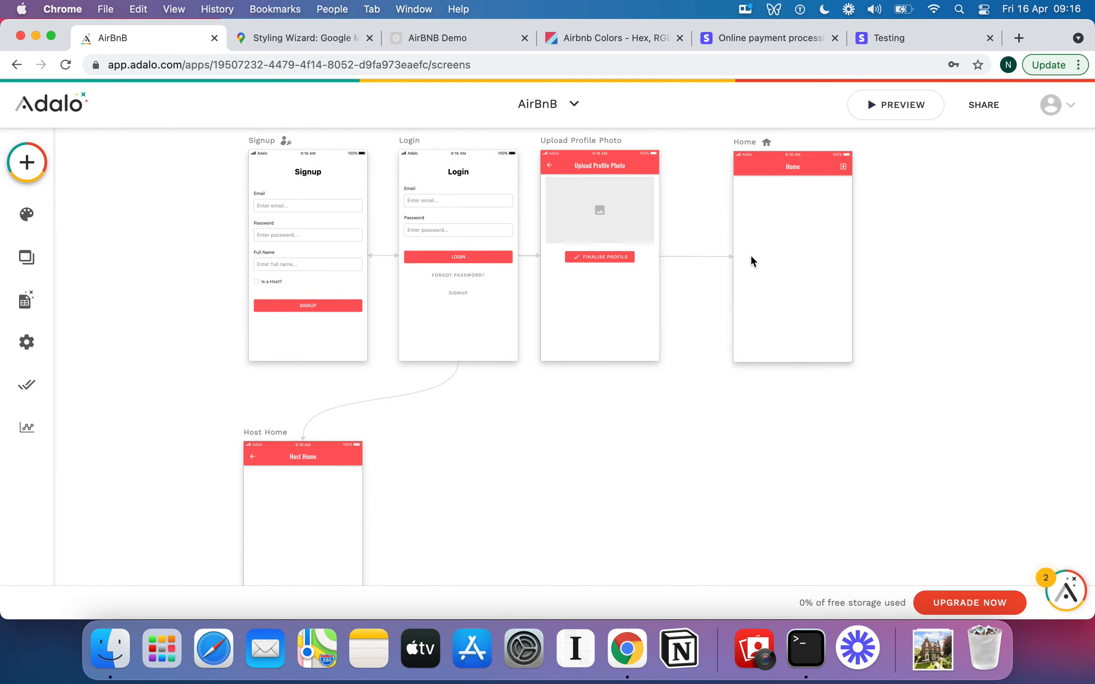
pyautogui.scroll(-5, 594, 375)
pyautogui.hscroll(-2, 594, 375)
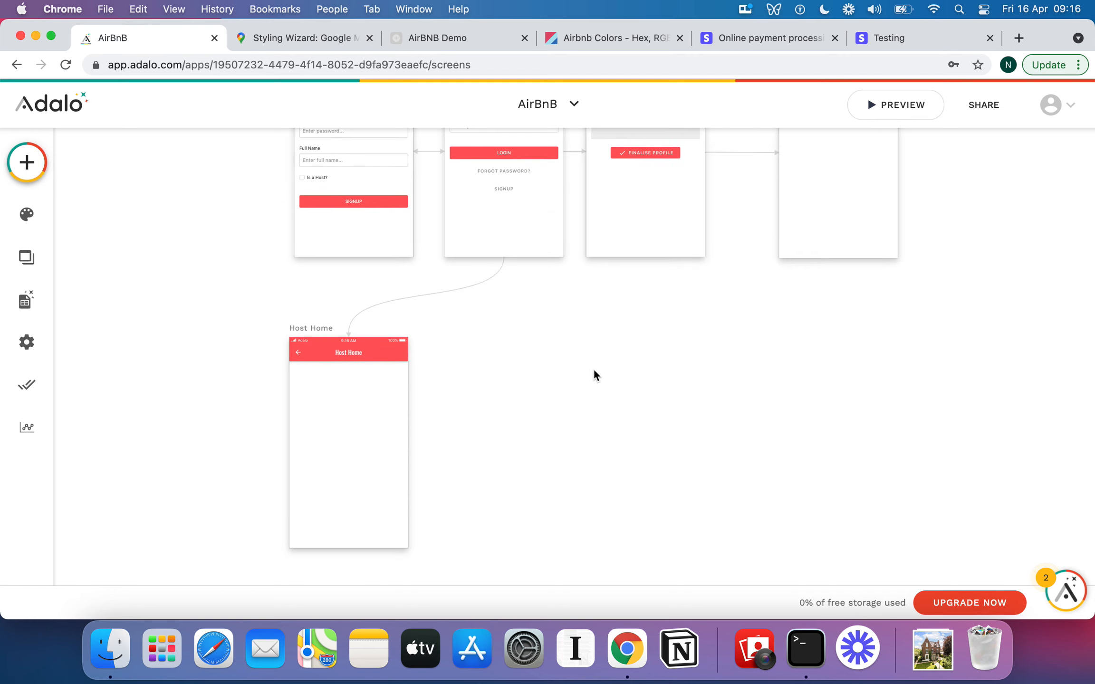
pyautogui.click(308, 335)
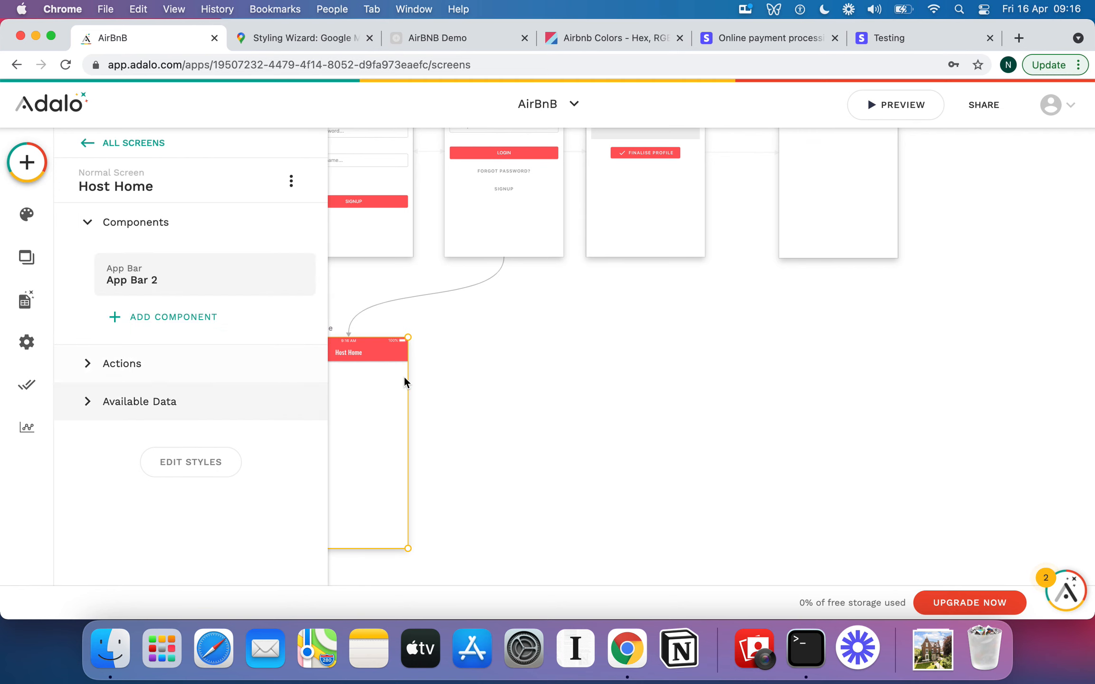
pyautogui.hscroll(-2, 442, 383)
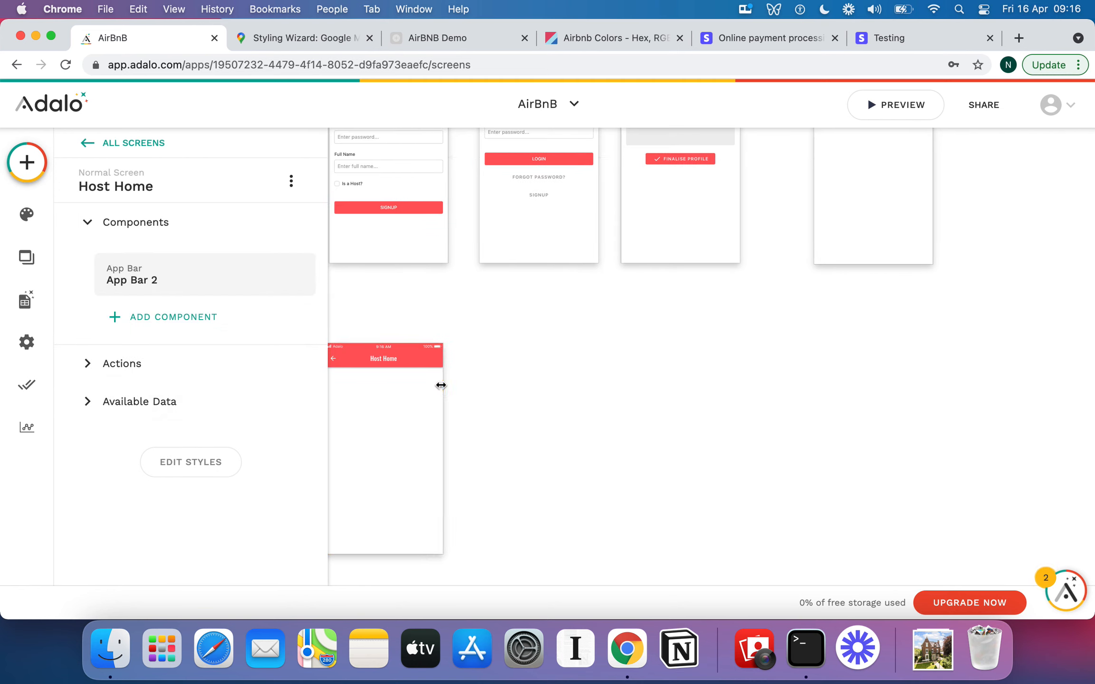
pyautogui.click(376, 380)
pyautogui.click(362, 357)
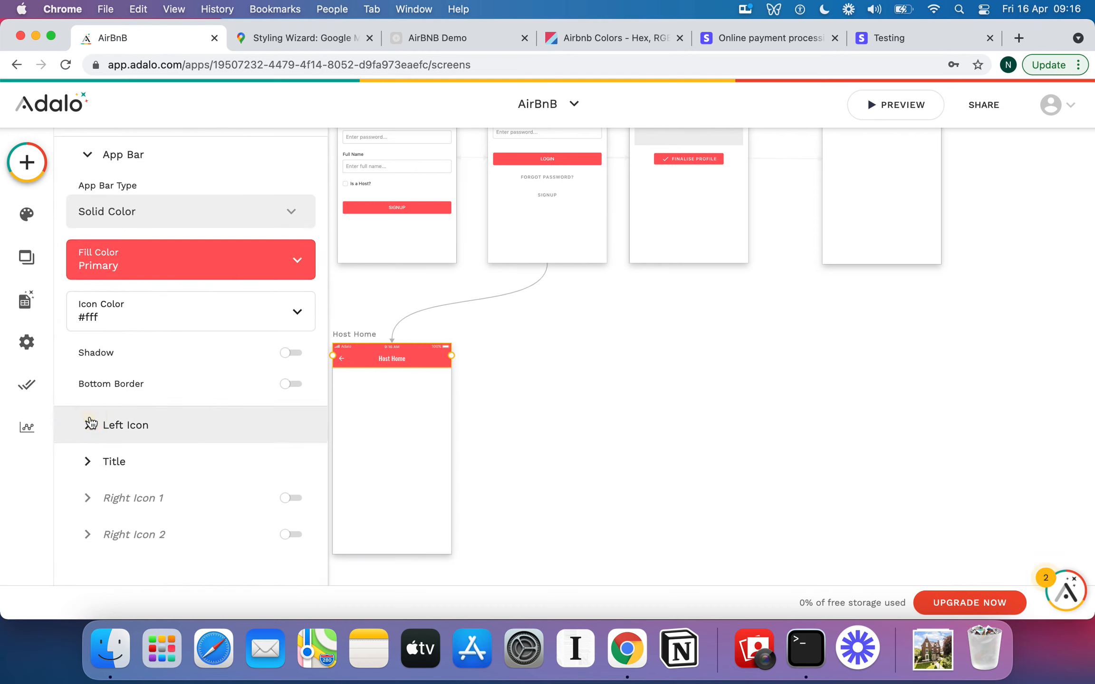
pyautogui.click(111, 423)
pyautogui.click(292, 243)
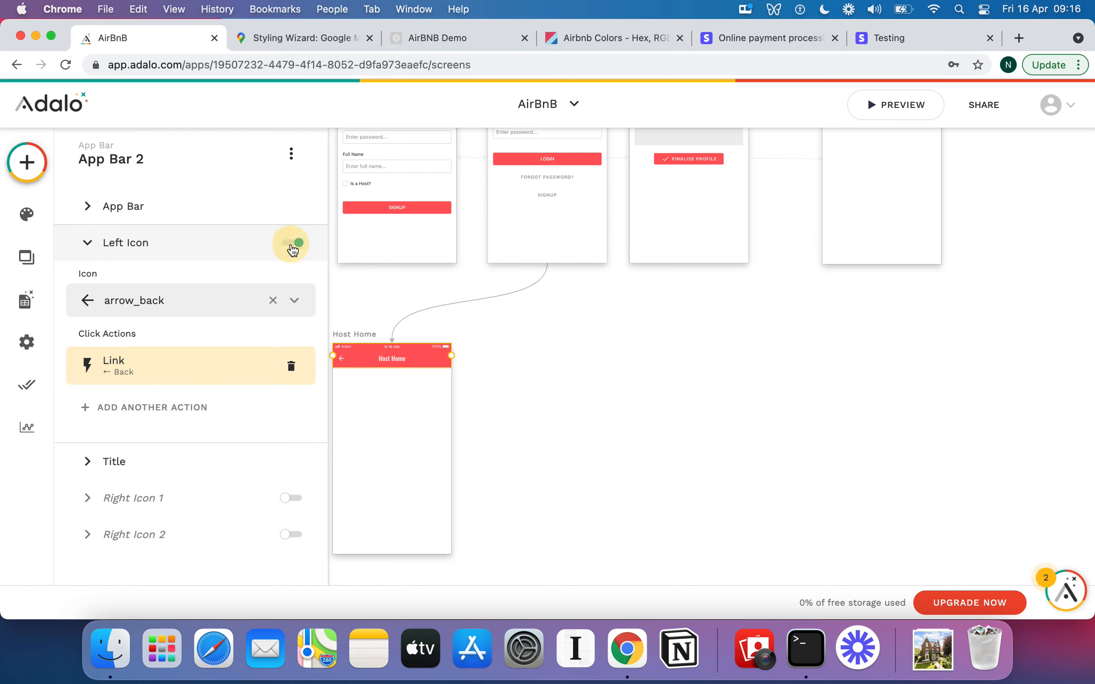
pyautogui.click(529, 368)
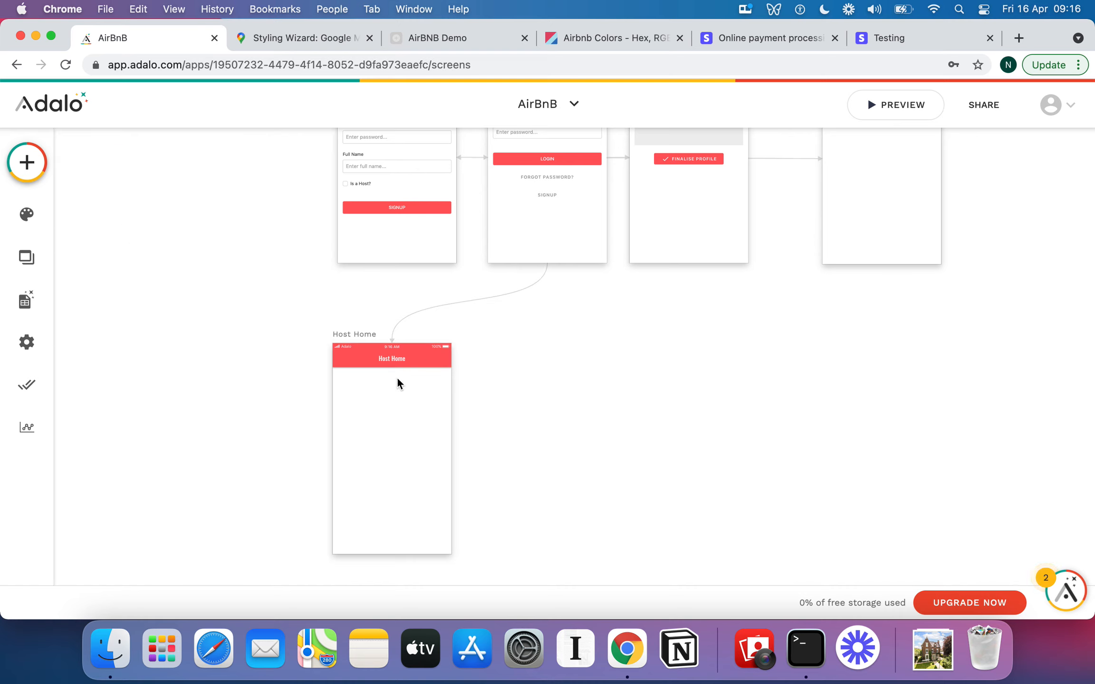
# Enable Right Icon 2 in the Host Home app bar and set its icon to exit_to_app.
pyautogui.click(419, 360)
pyautogui.scroll(-3, 197, 430)
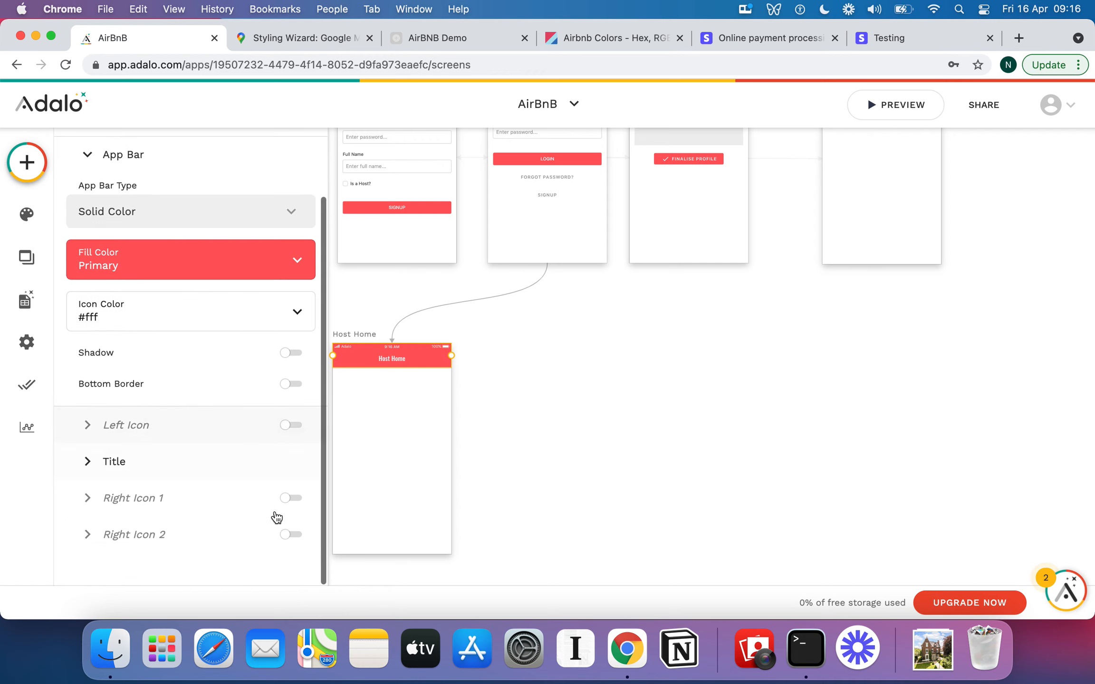
pyautogui.click(291, 534)
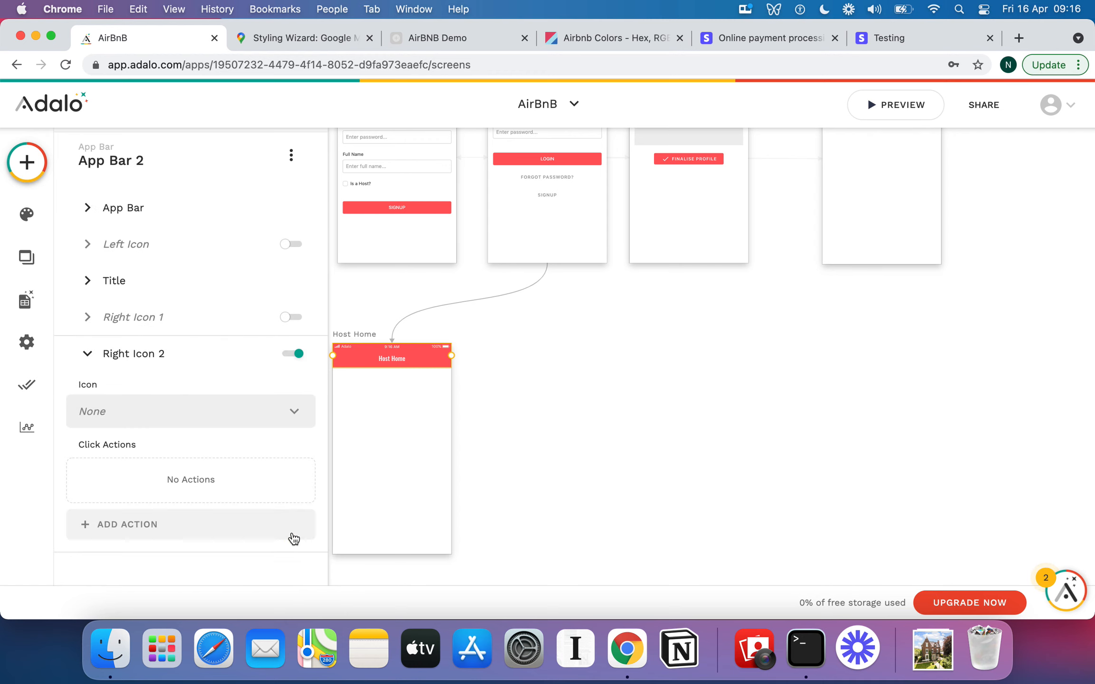
pyautogui.click(184, 409)
pyautogui.write('log')
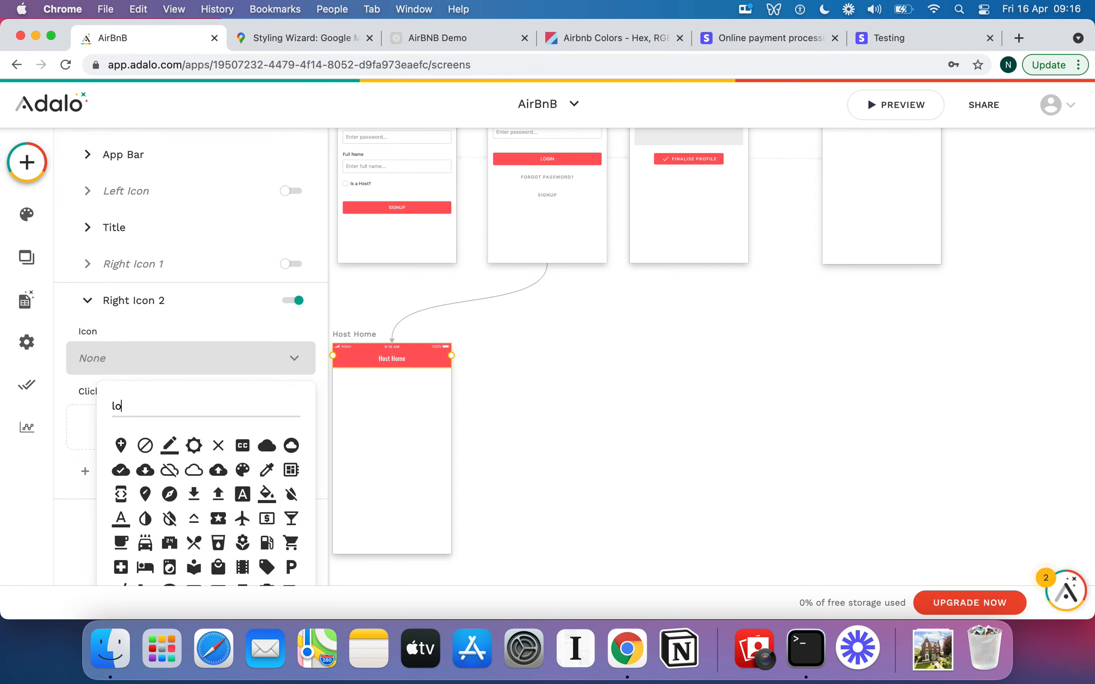
pyautogui.press('BackSpace')
pyautogui.press('BackSpace')
pyautogui.press('BackSpace')
pyautogui.write('exi')
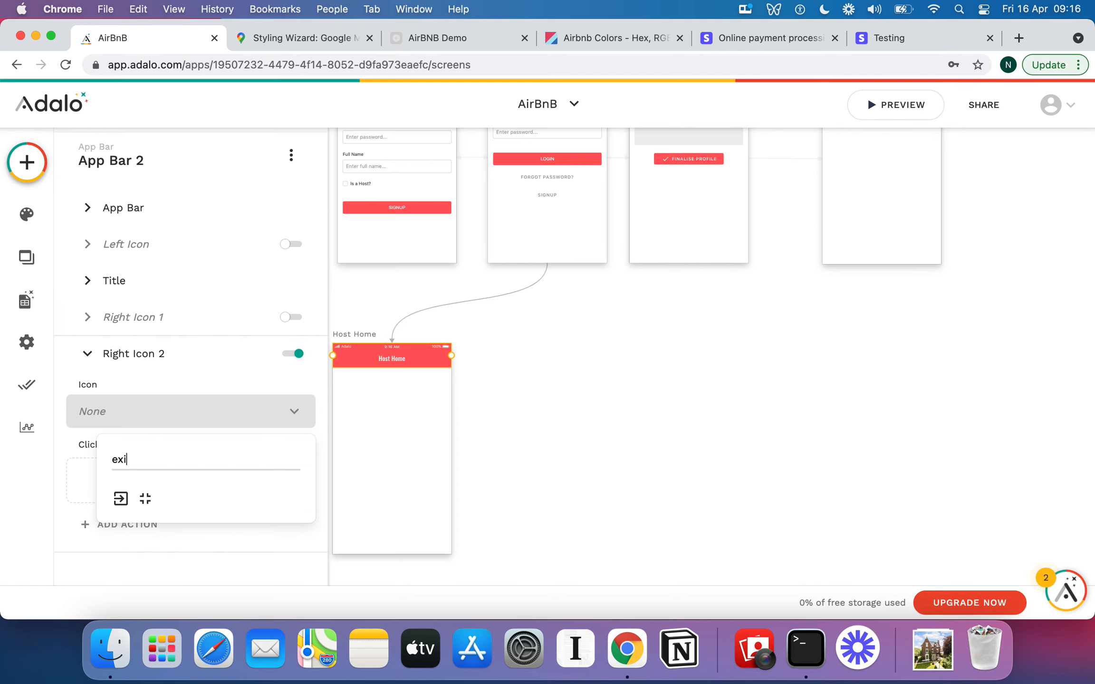
pyautogui.click(134, 500)
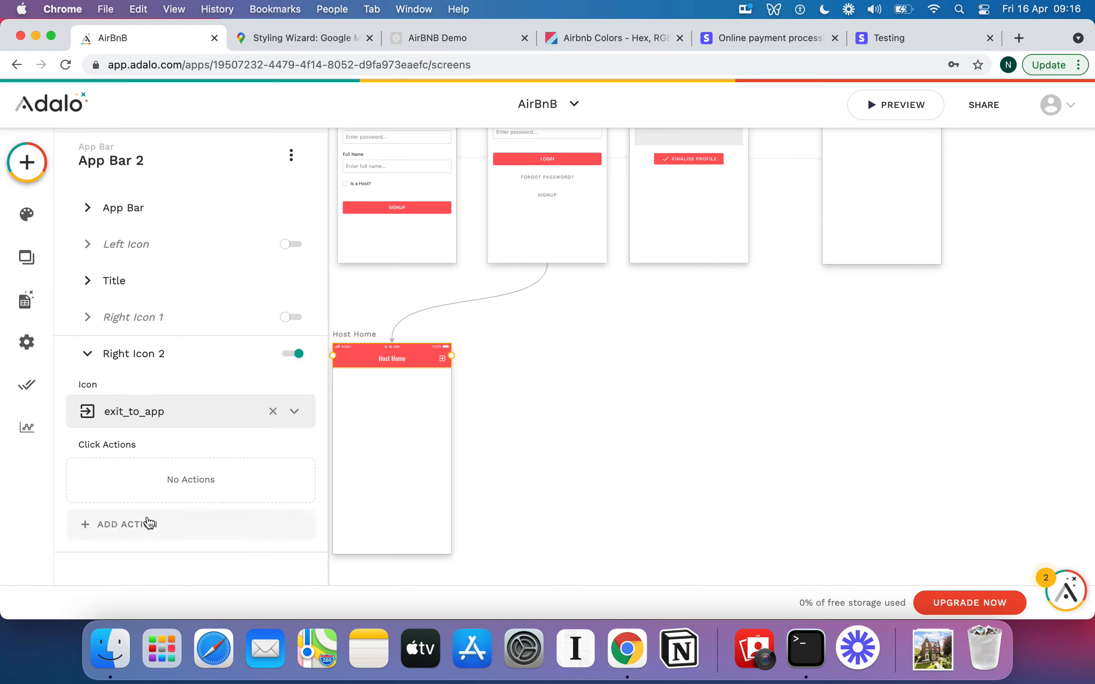
# Add a Log Out click action to the Host Home app bar's exit icon.
pyautogui.click(133, 518)
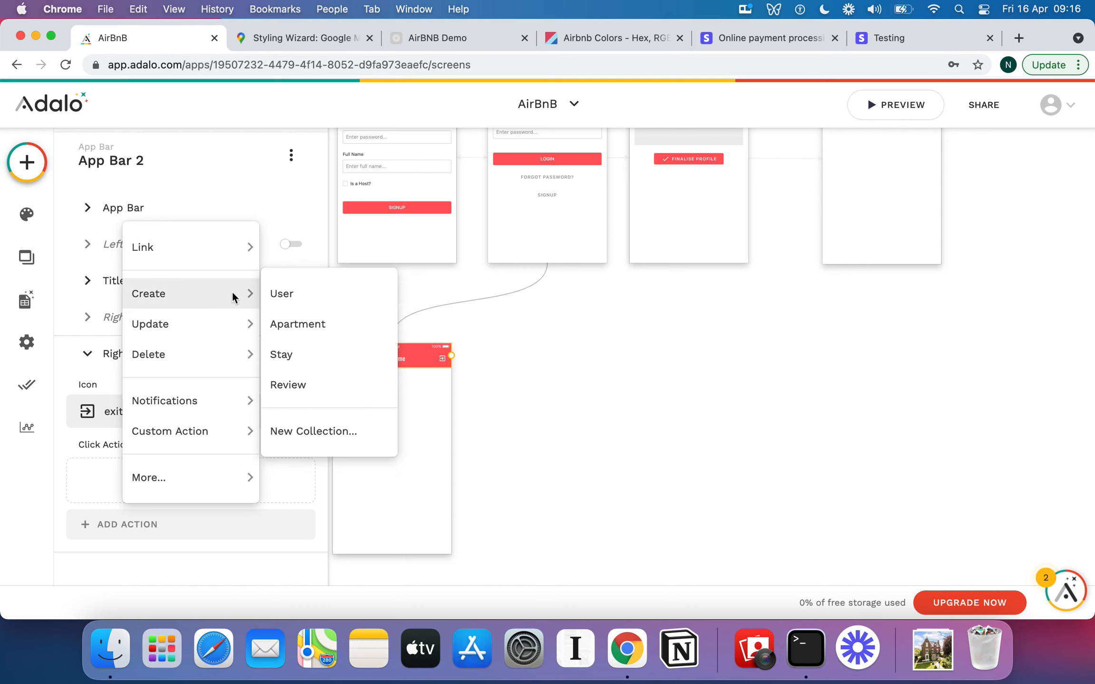
pyautogui.moveTo(234, 430)
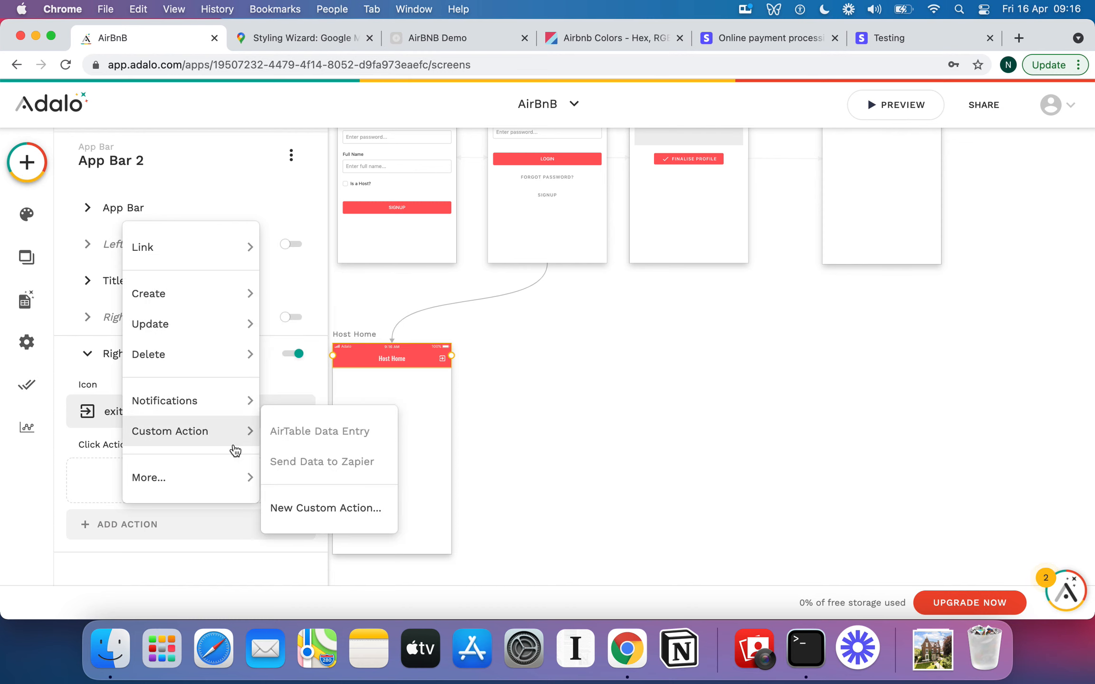
pyautogui.moveTo(230, 473)
pyautogui.moveTo(335, 541)
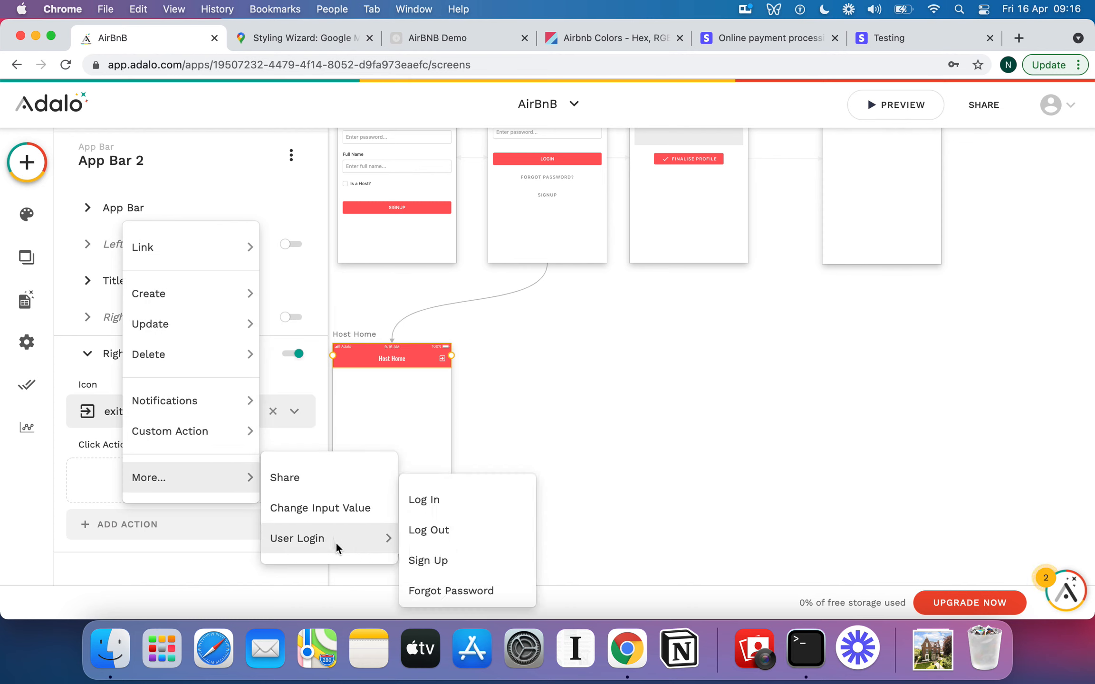
pyautogui.click(418, 533)
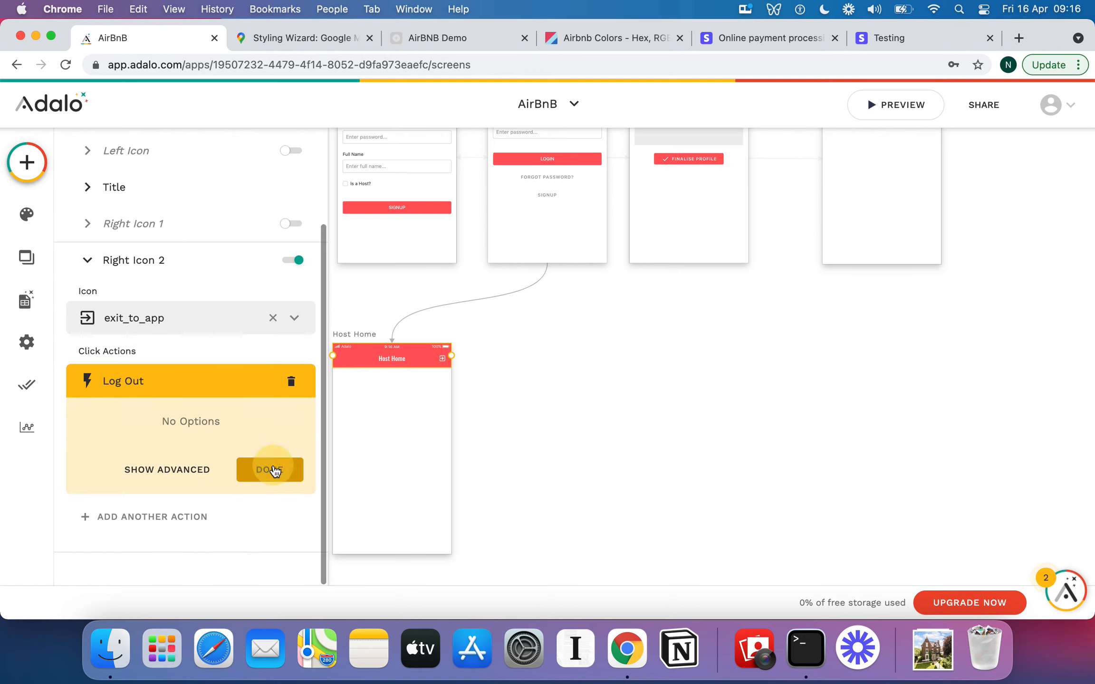
pyautogui.click(271, 470)
pyautogui.click(542, 402)
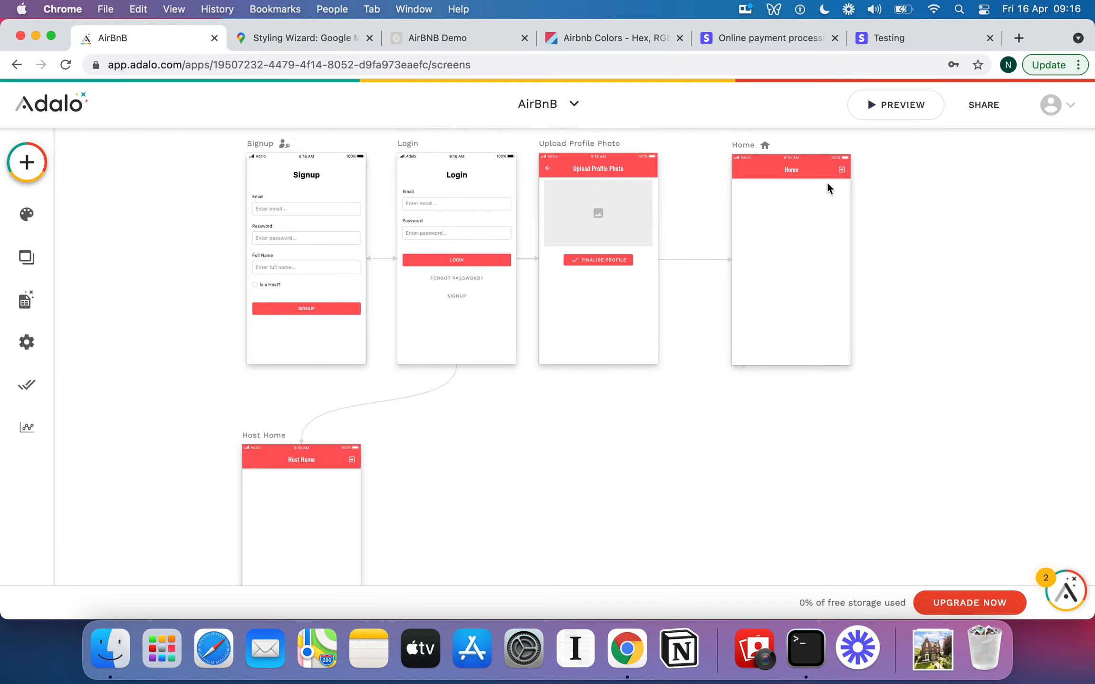
# Set the Finalise Profile button's Update action to save the user's Profile Photo from the Image Picker input.
pyautogui.scroll(-3, 711, 328)
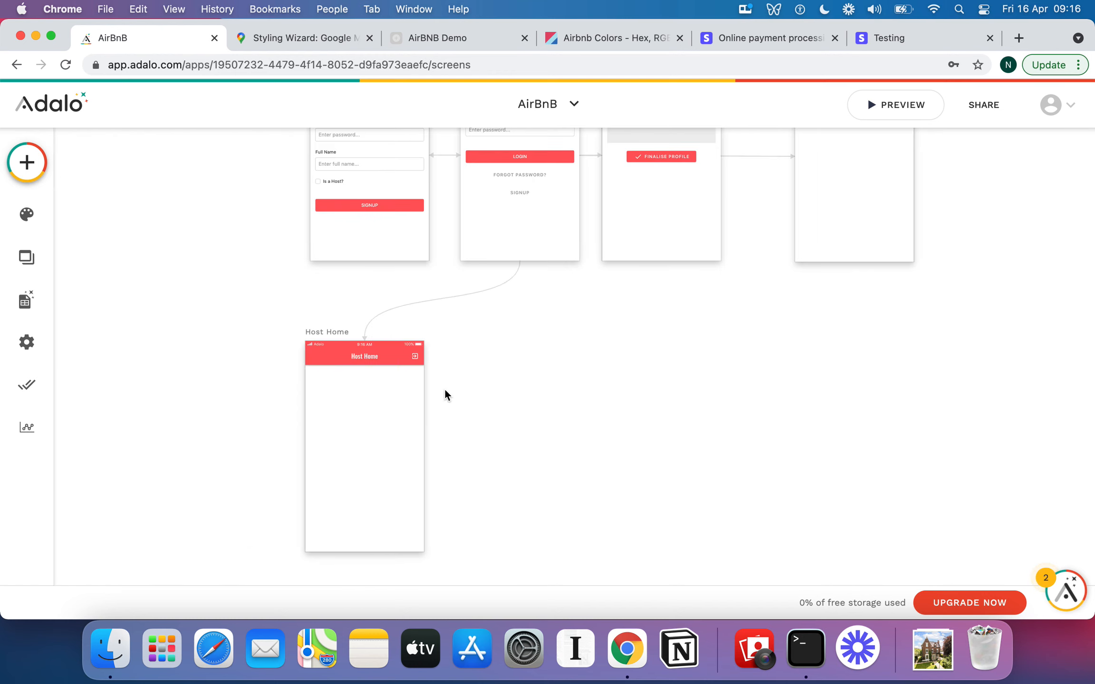
pyautogui.scroll(3, 392, 350)
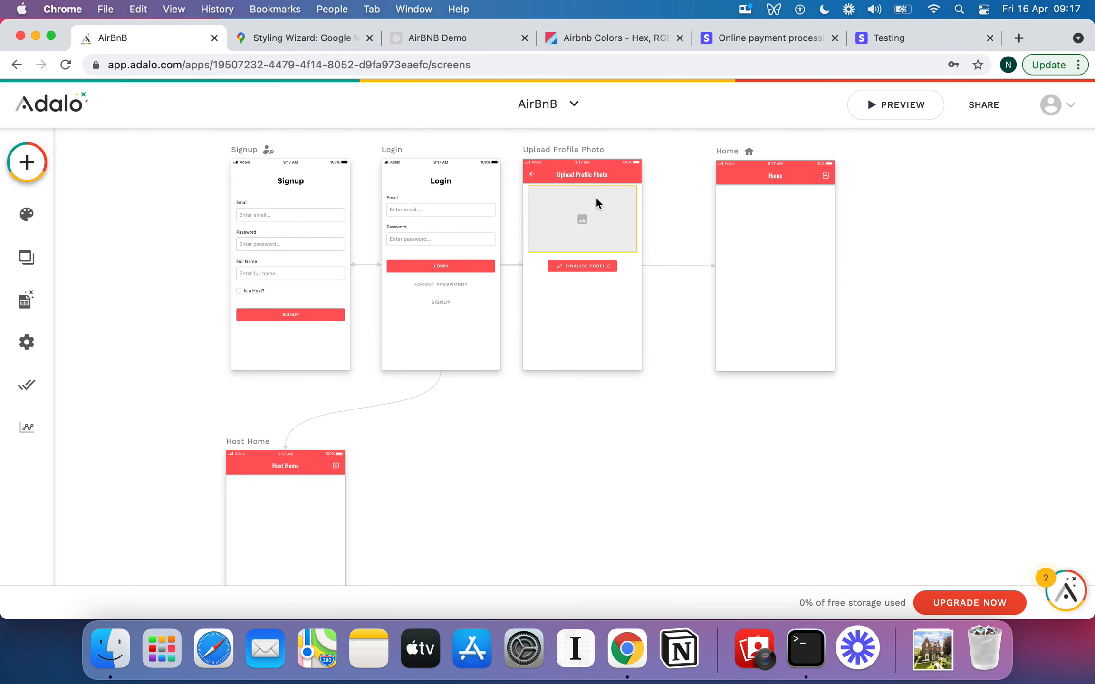
pyautogui.click(308, 316)
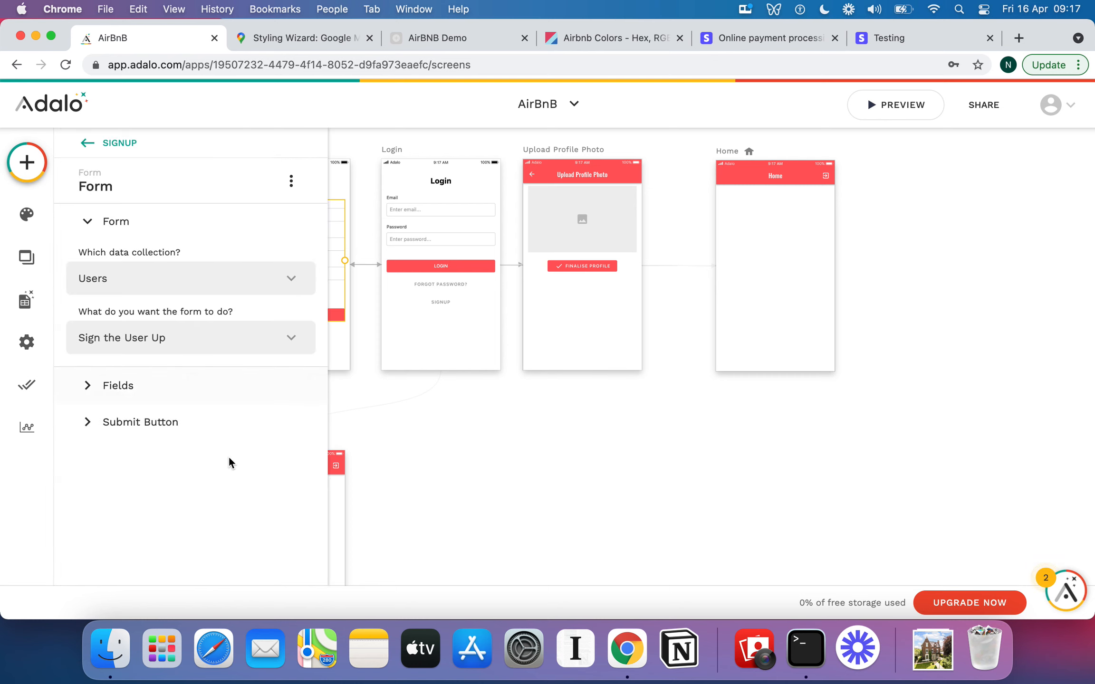
pyautogui.click(125, 425)
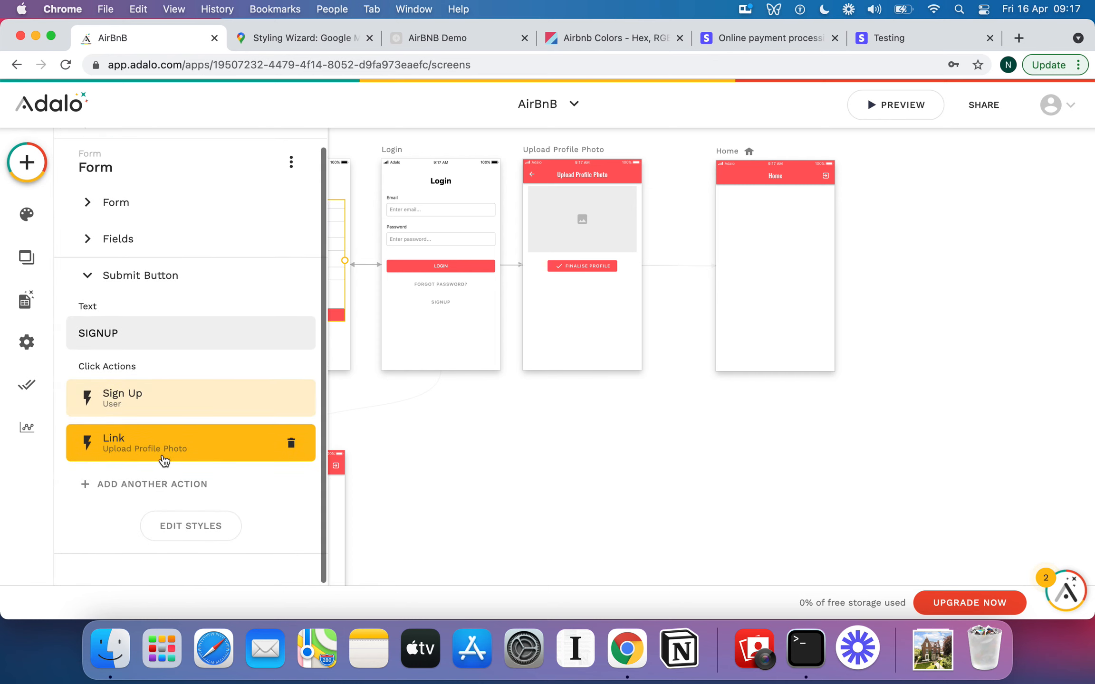
pyautogui.click(569, 267)
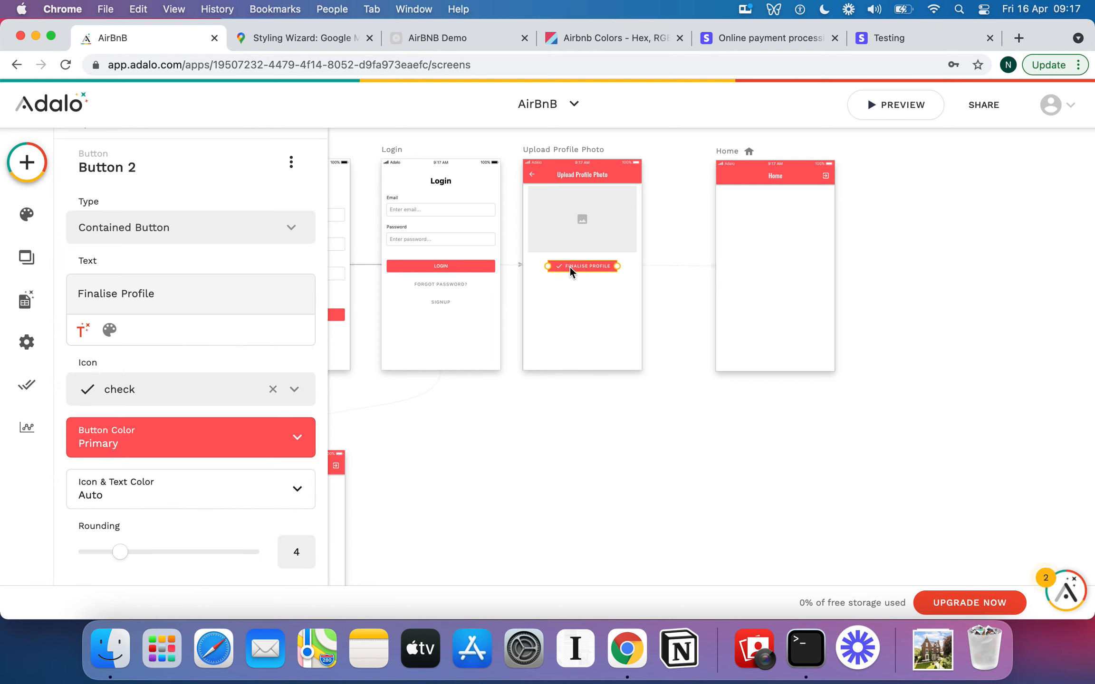
pyautogui.scroll(-5, 189, 276)
pyautogui.click(135, 540)
pyautogui.moveTo(224, 338)
pyautogui.click(329, 351)
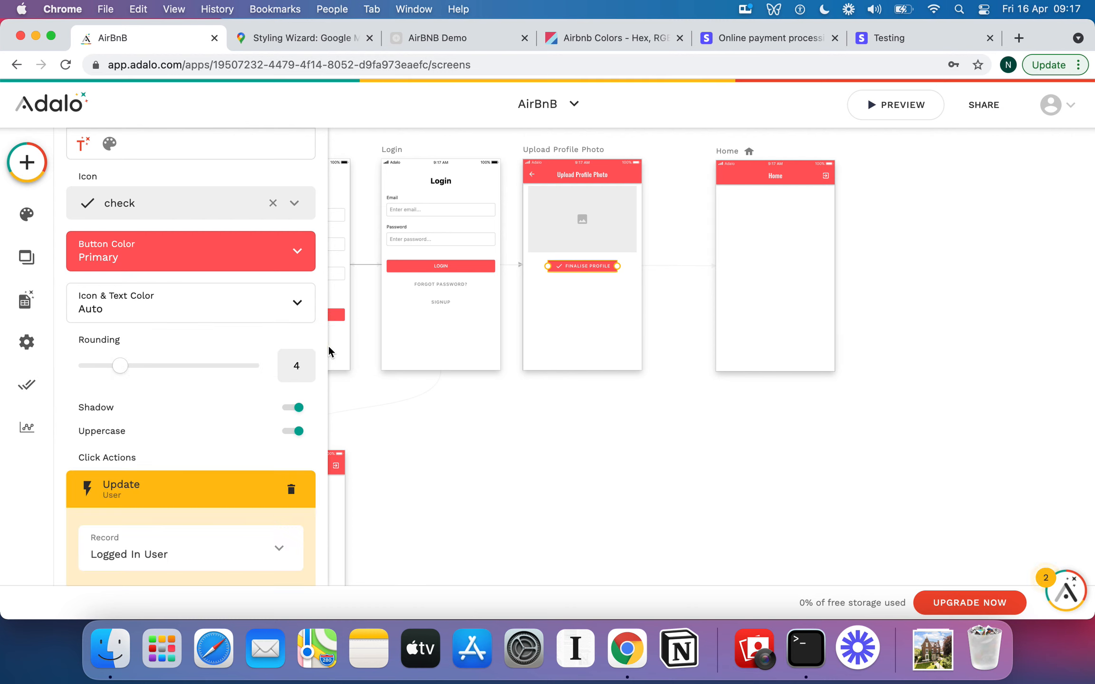
pyautogui.scroll(-8, 166, 391)
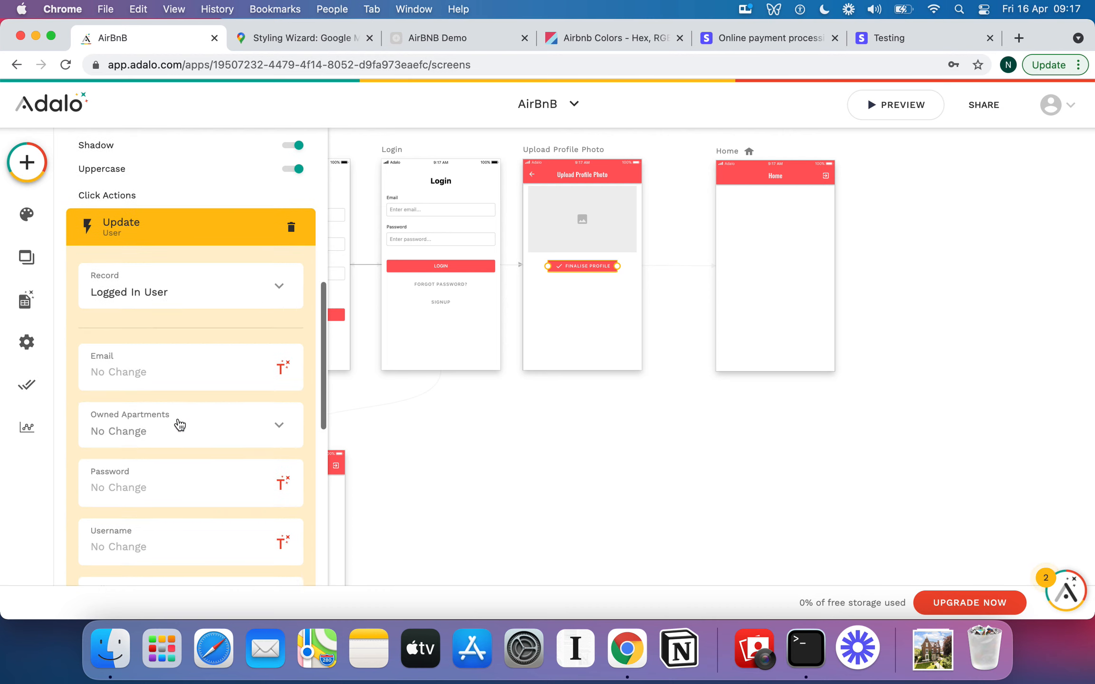
pyautogui.scroll(-10, 179, 424)
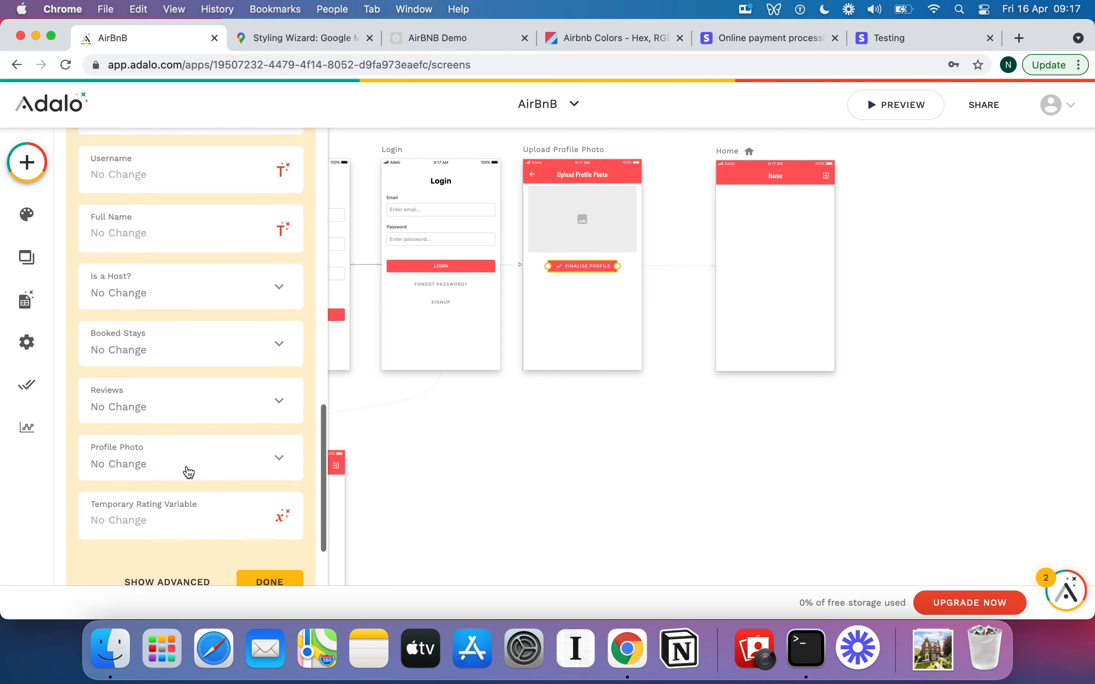
pyautogui.click(263, 467)
pyautogui.moveTo(204, 410)
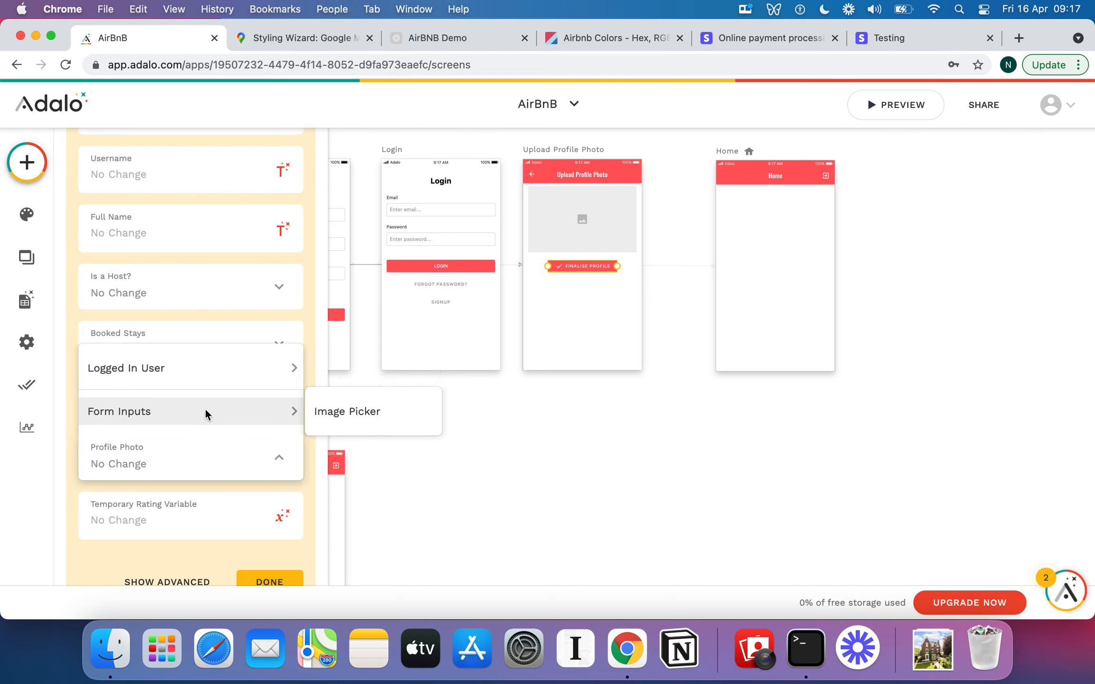
pyautogui.click(354, 412)
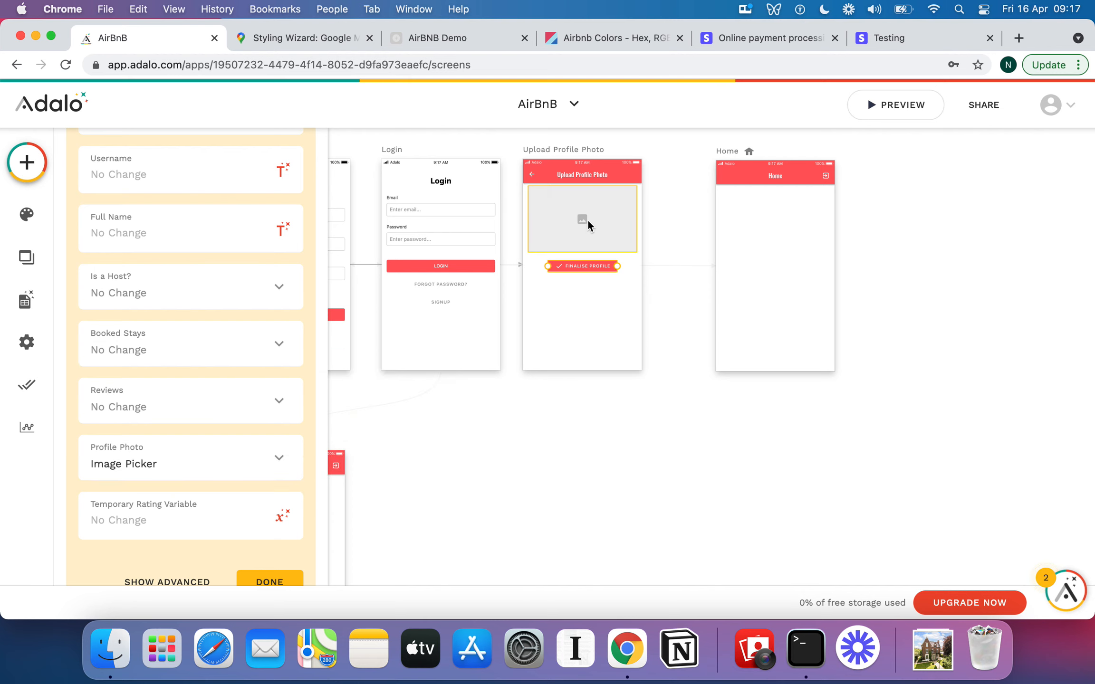
# Make the profile image picker a 200 x 200 circle with rounding 105 and centre it on the screen.
pyautogui.scroll(-1, 277, 404)
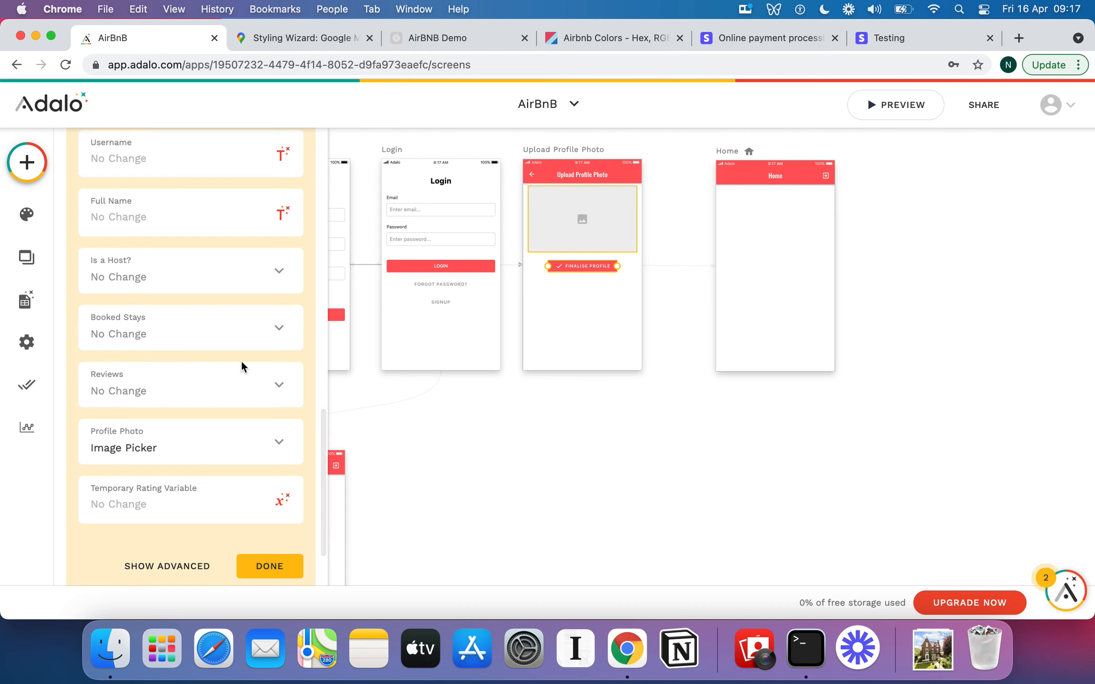
pyautogui.click(582, 219)
pyautogui.click(214, 250)
pyautogui.moveTo(223, 412); pyautogui.dragTo(280, 411)
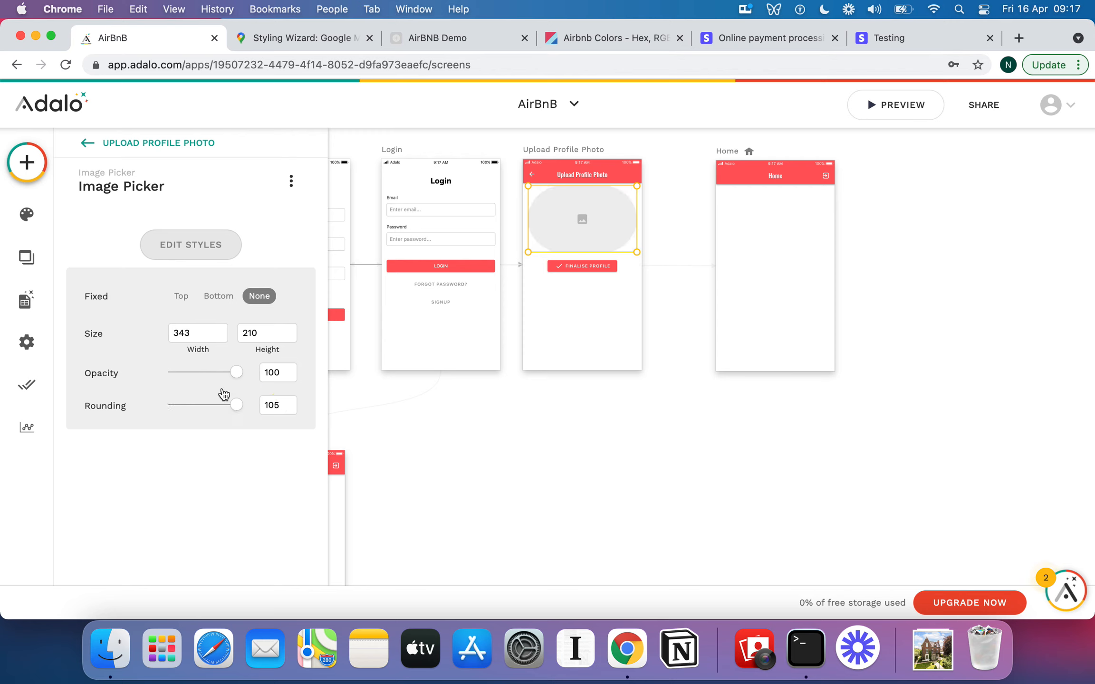
pyautogui.doubleClick(201, 335)
pyautogui.write('200')
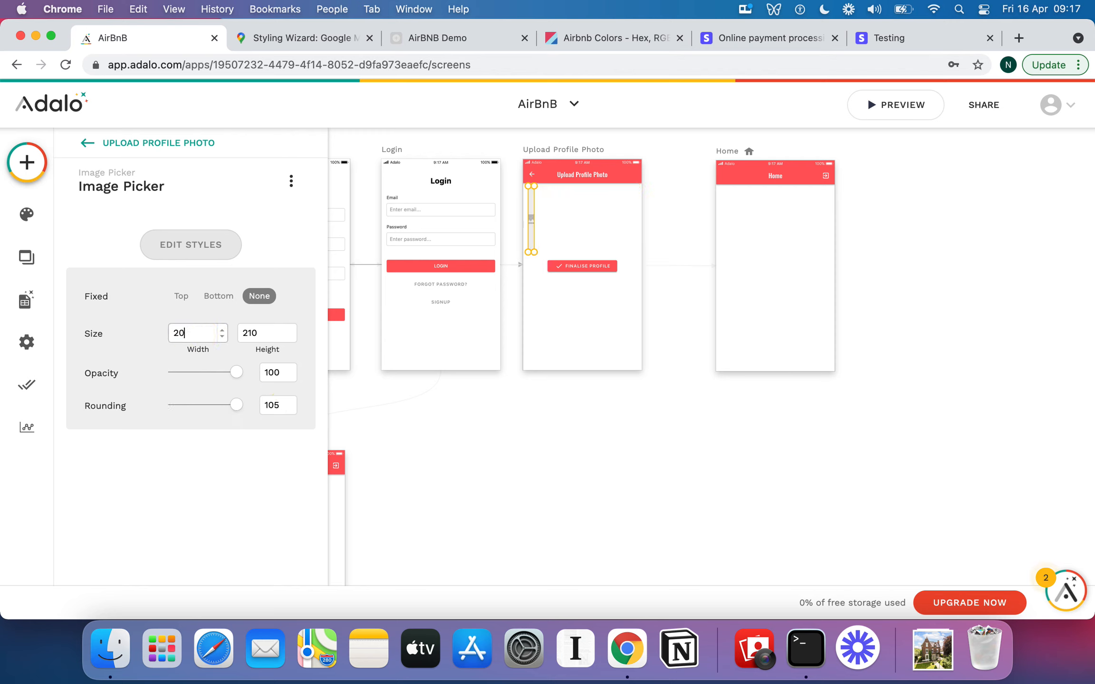
pyautogui.doubleClick(259, 335)
pyautogui.write('200')
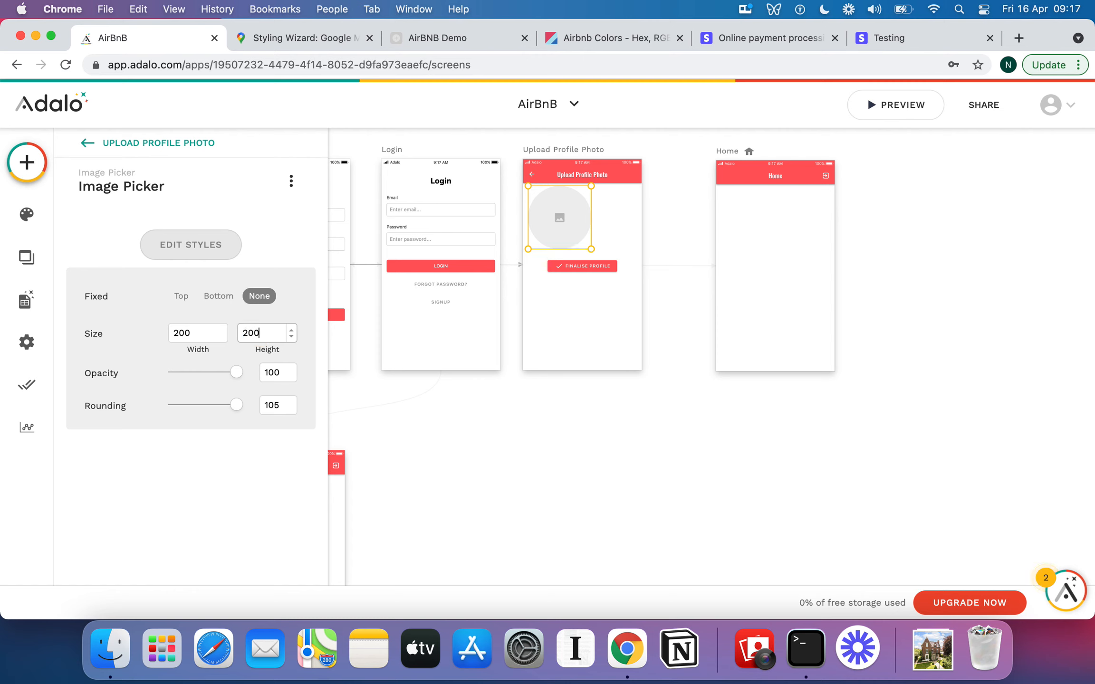
pyautogui.moveTo(571, 227); pyautogui.dragTo(591, 227)
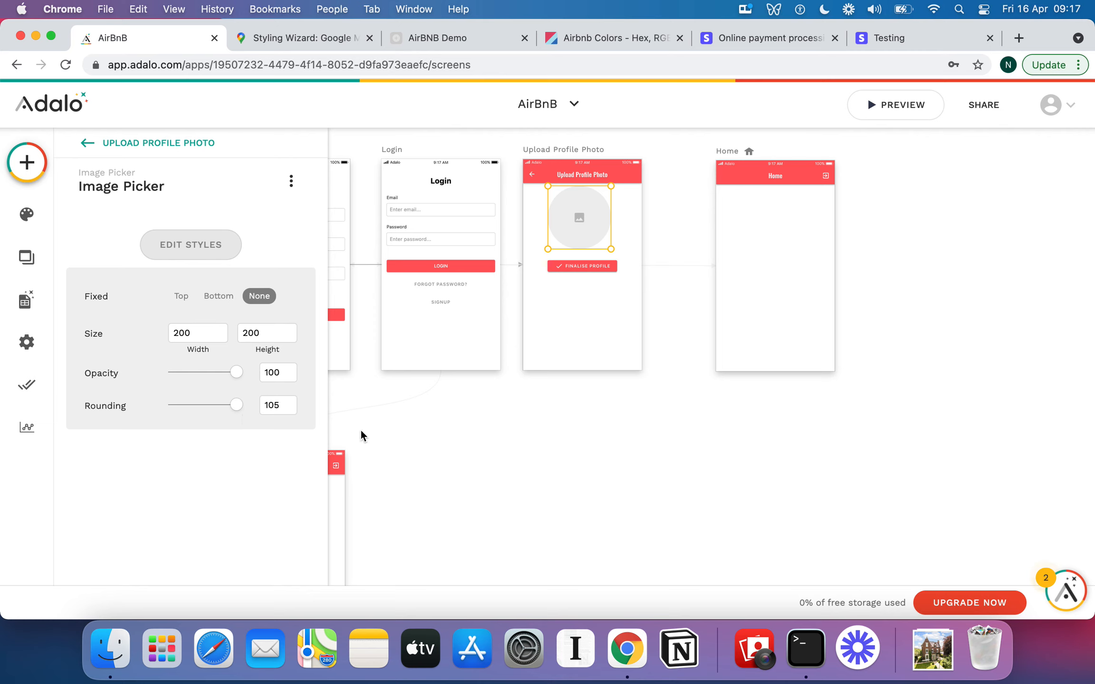
# Add a second click action to the Finalise Profile button linking to the Home screen.
pyautogui.click(593, 309)
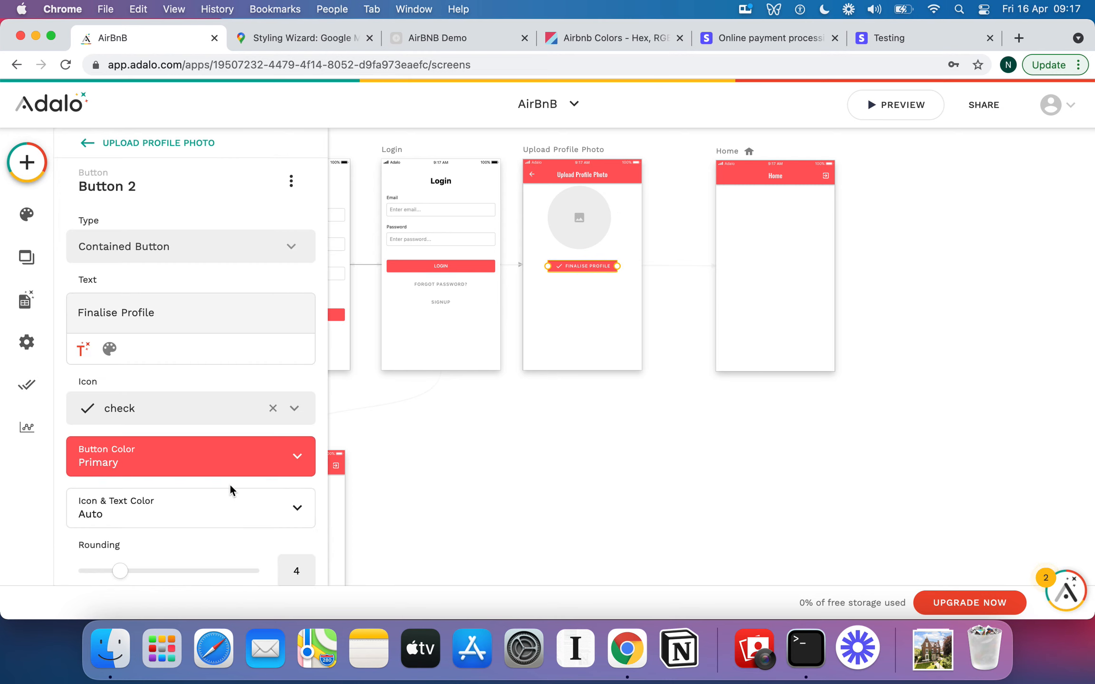
pyautogui.scroll(-10, 229, 484)
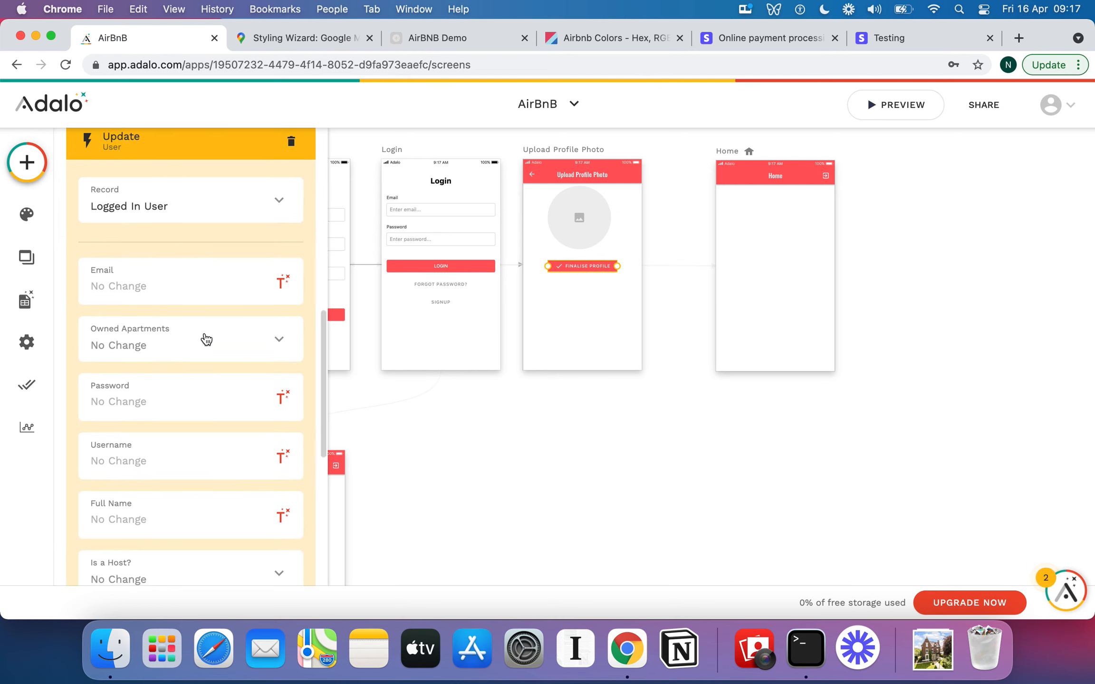
pyautogui.scroll(-12, 206, 339)
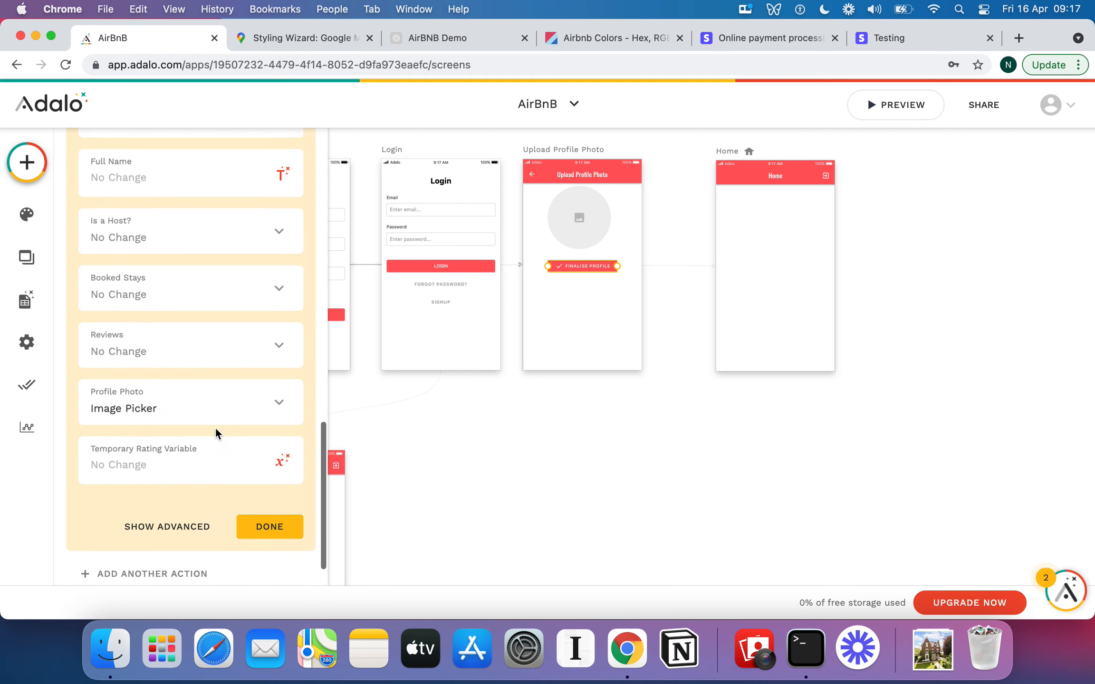
pyautogui.click(263, 526)
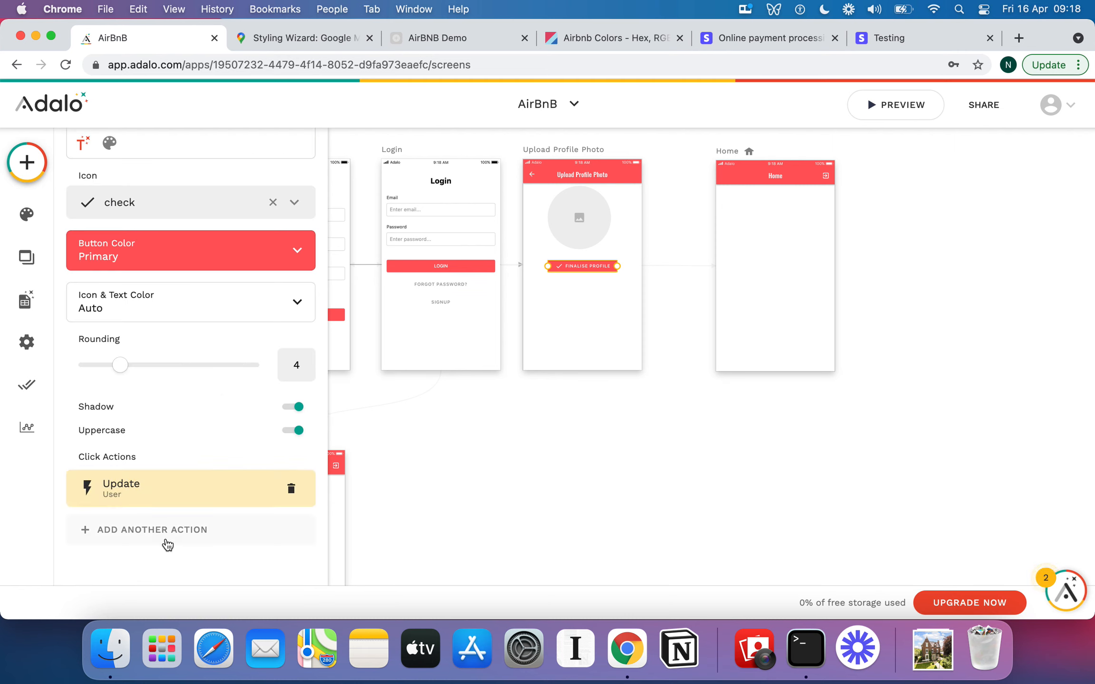
pyautogui.click(165, 537)
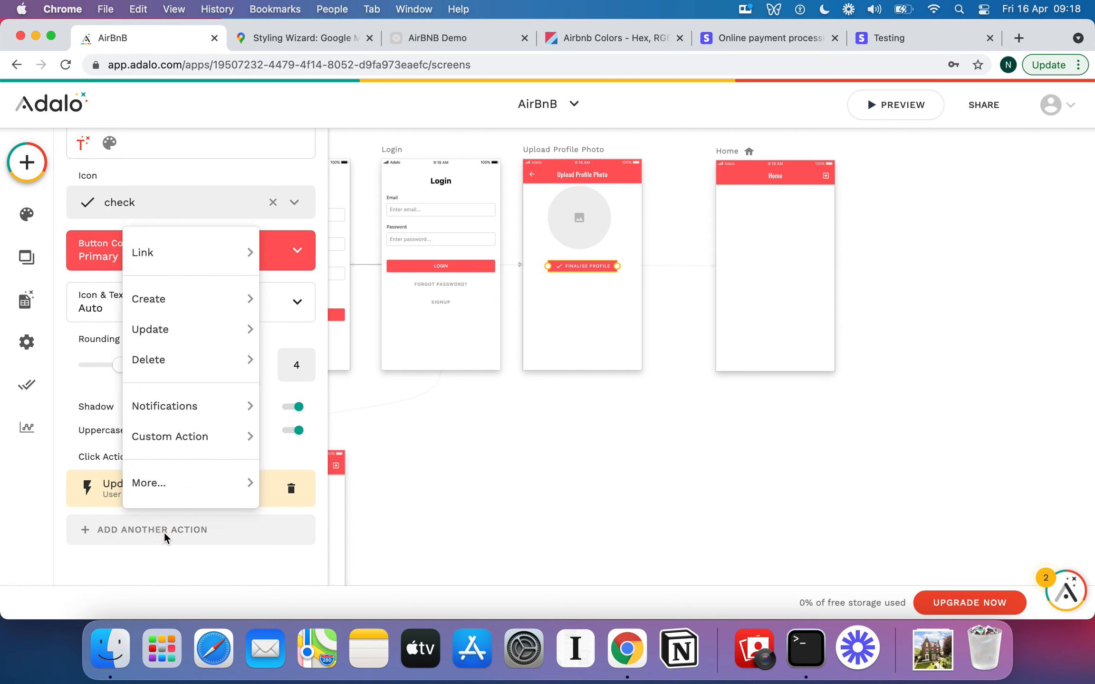
pyautogui.moveTo(180, 329)
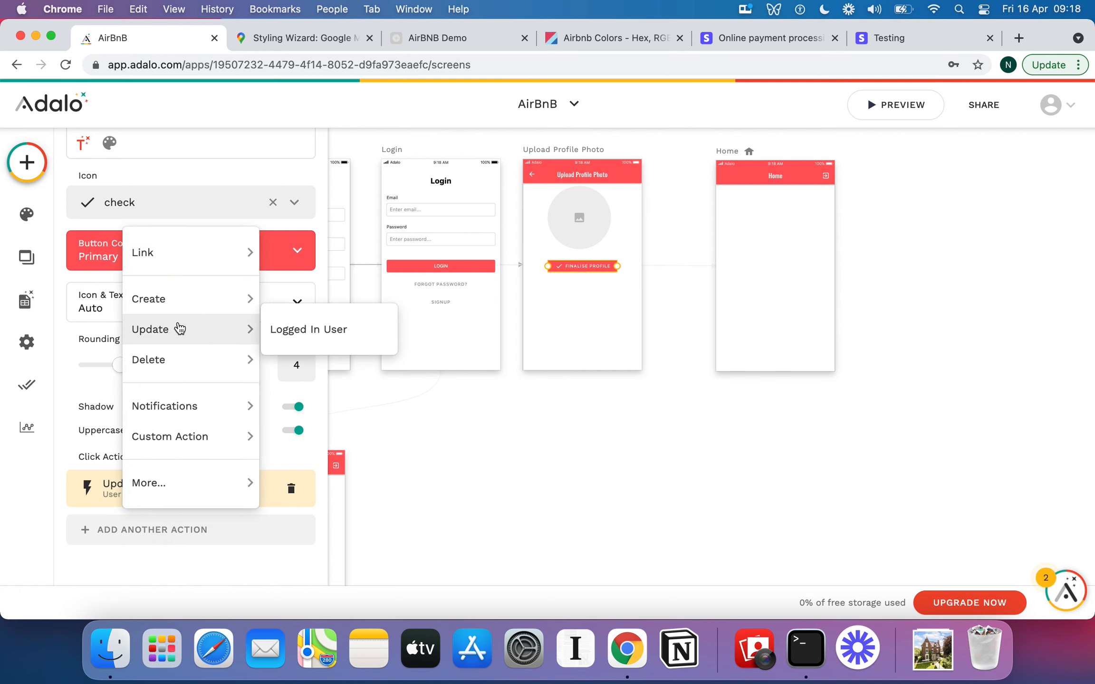
pyautogui.moveTo(182, 254)
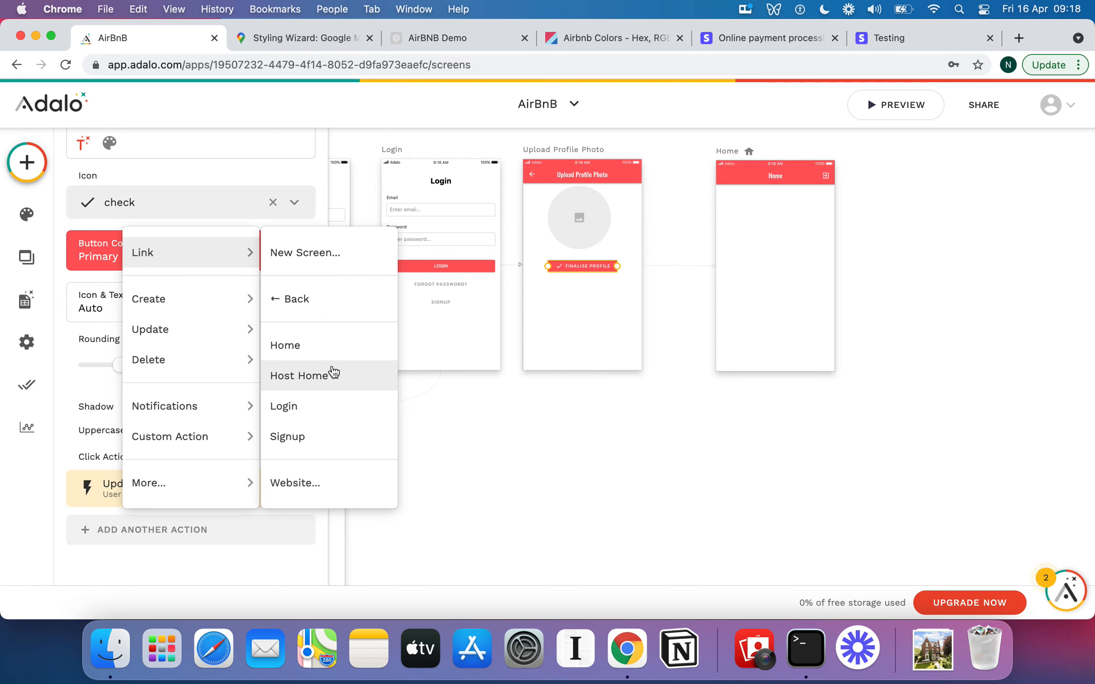
pyautogui.click(331, 347)
# Make the Home link run only when the logged-in user's Is a Host? value is false.
pyautogui.scroll(-5, 222, 486)
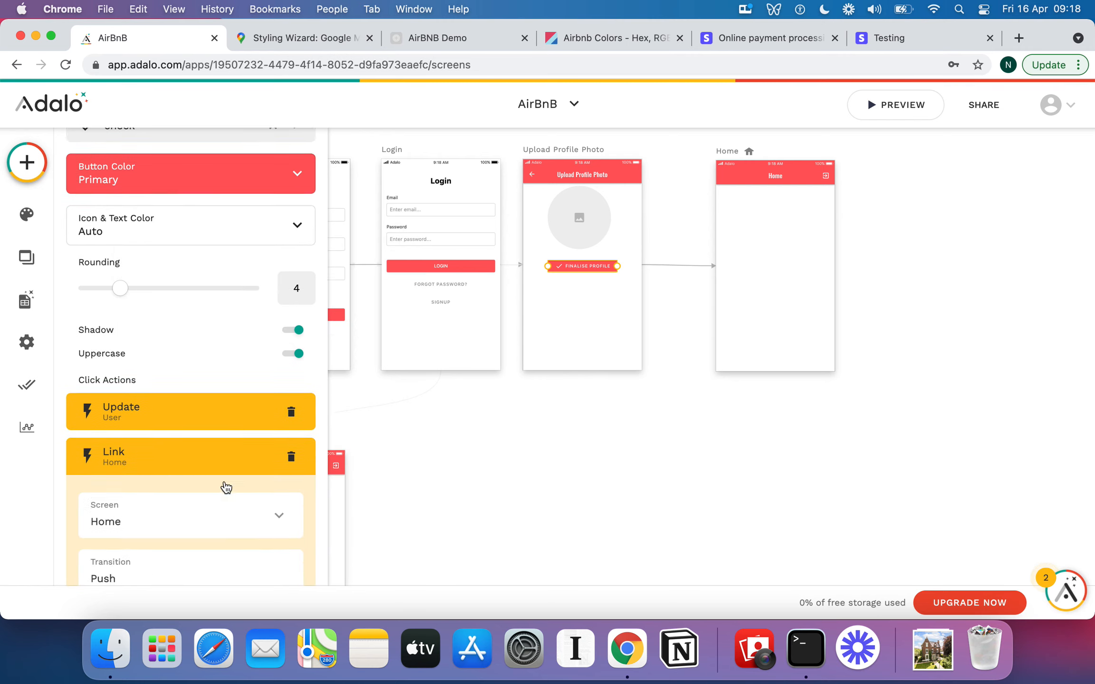
pyautogui.click(199, 482)
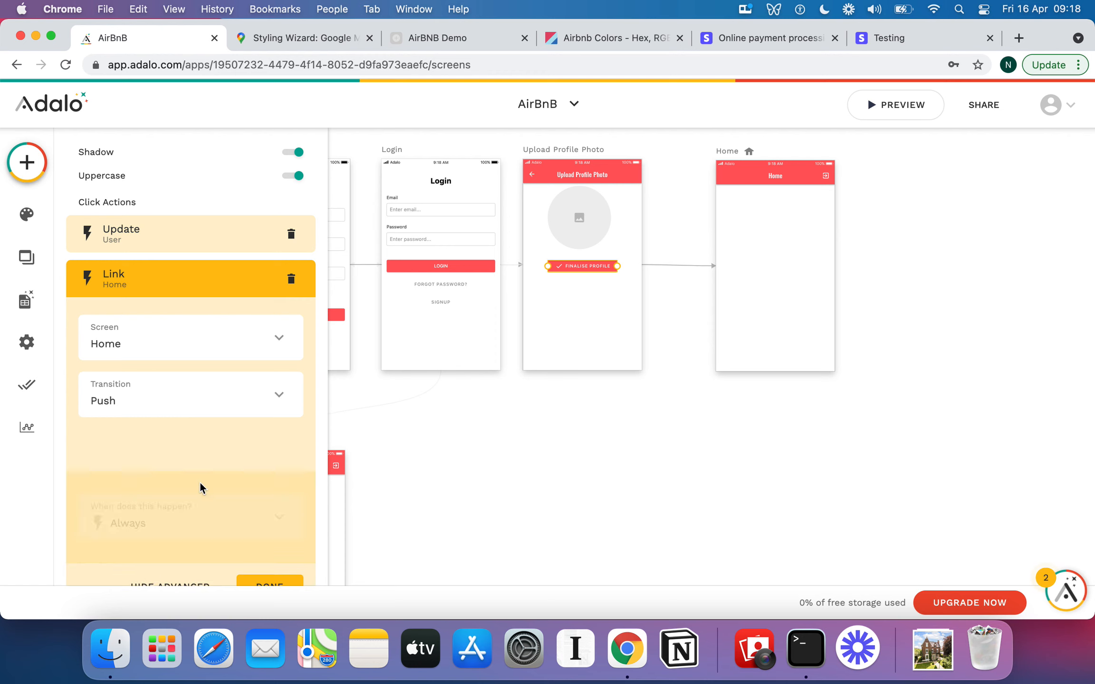
pyautogui.click(225, 451)
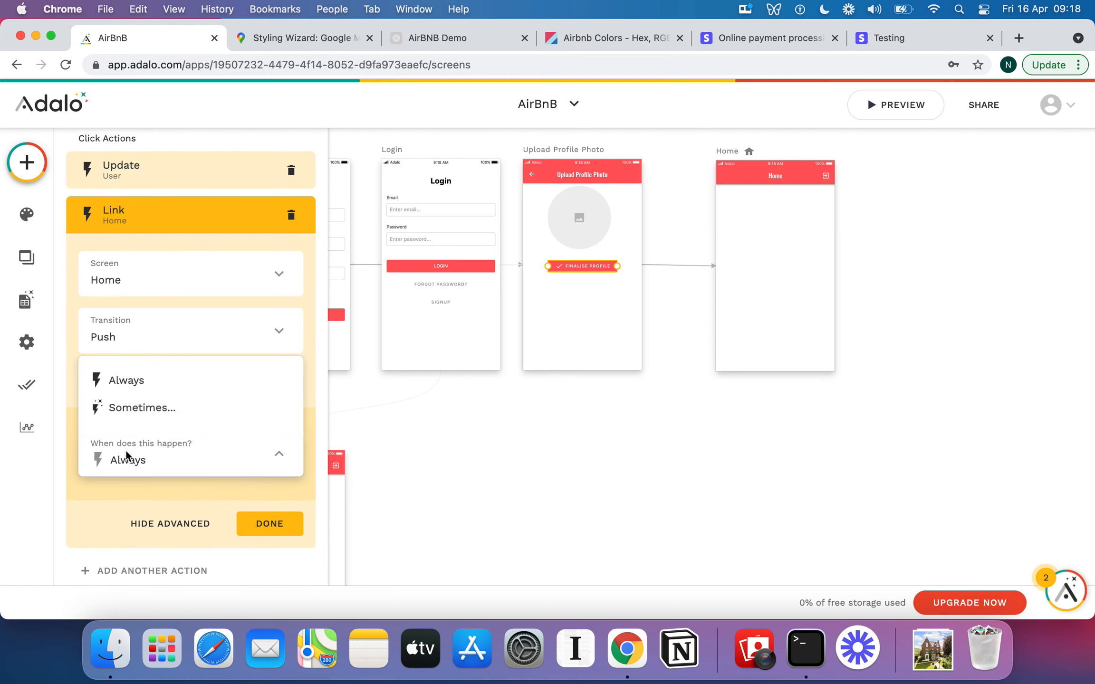
pyautogui.click(116, 410)
pyautogui.click(183, 525)
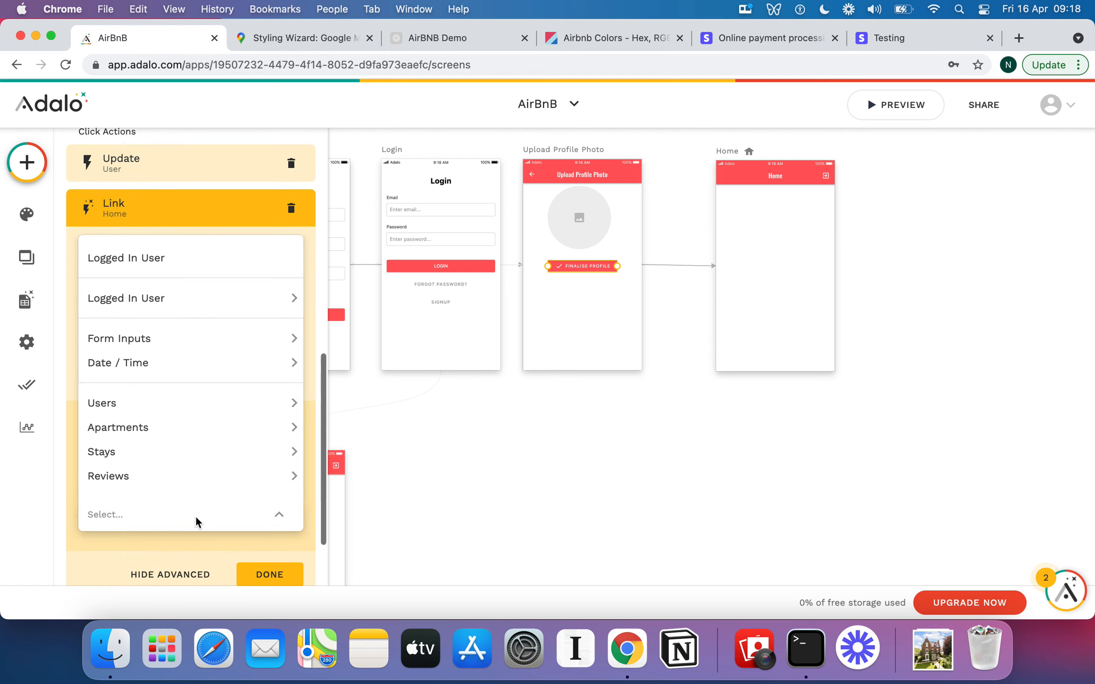
pyautogui.moveTo(169, 300)
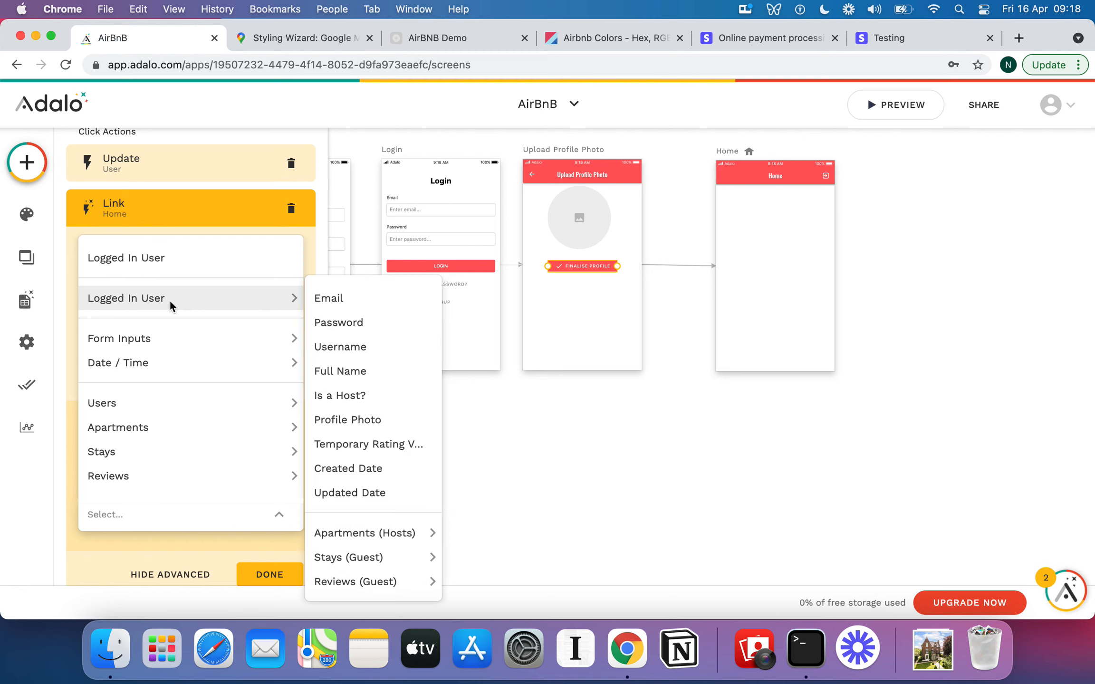
pyautogui.click(366, 396)
pyautogui.scroll(-3, 239, 513)
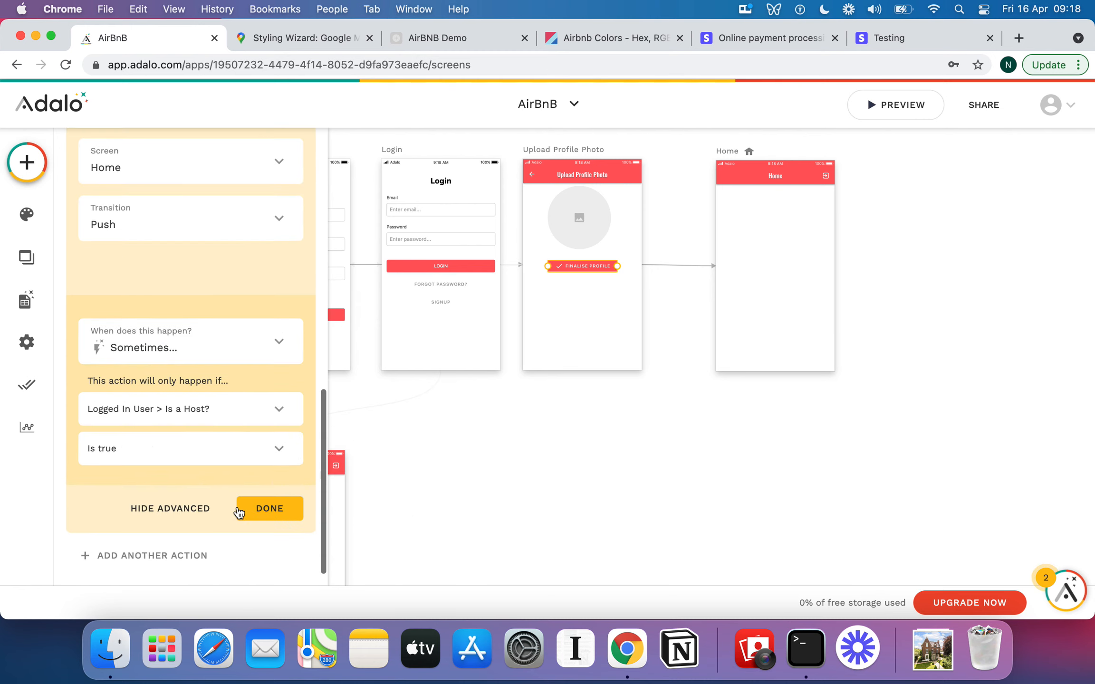
pyautogui.click(278, 447)
pyautogui.click(127, 422)
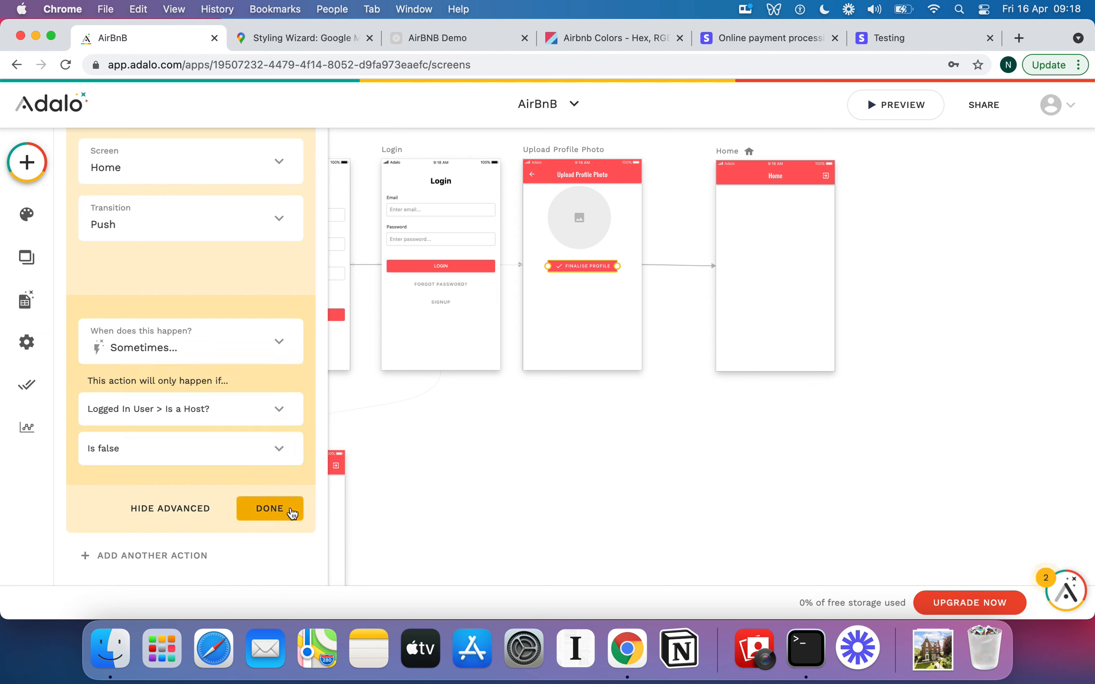
pyautogui.click(288, 507)
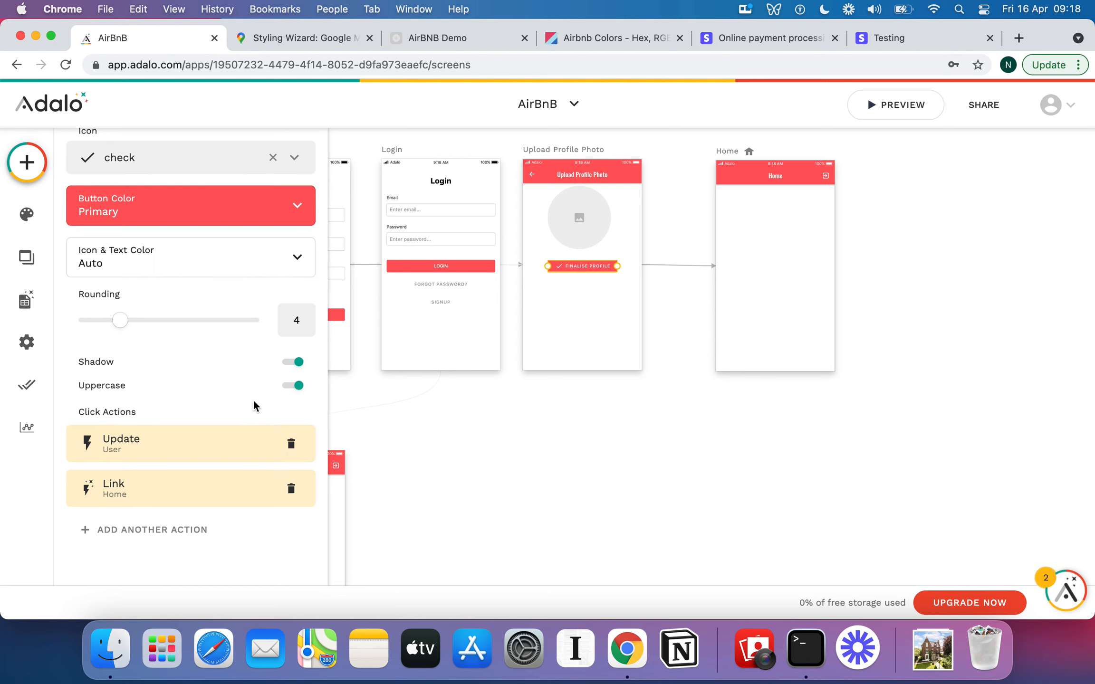
# Add a third click action to the Finalise Profile button linking to the Host Home screen.
pyautogui.click(167, 527)
pyautogui.moveTo(256, 266)
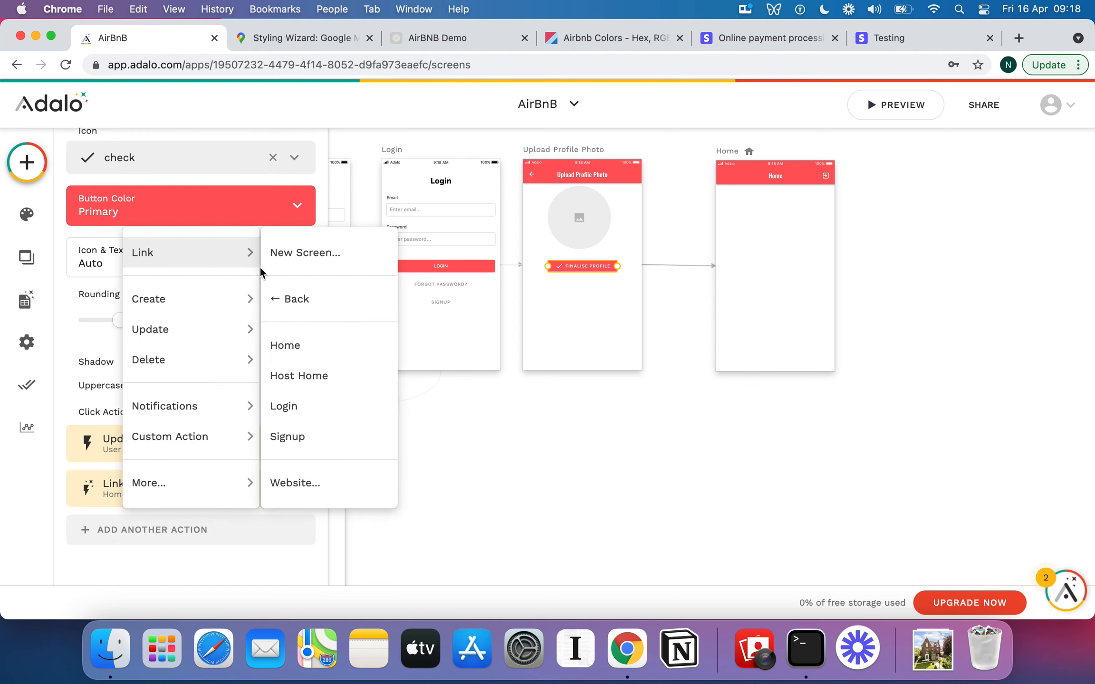
pyautogui.click(314, 371)
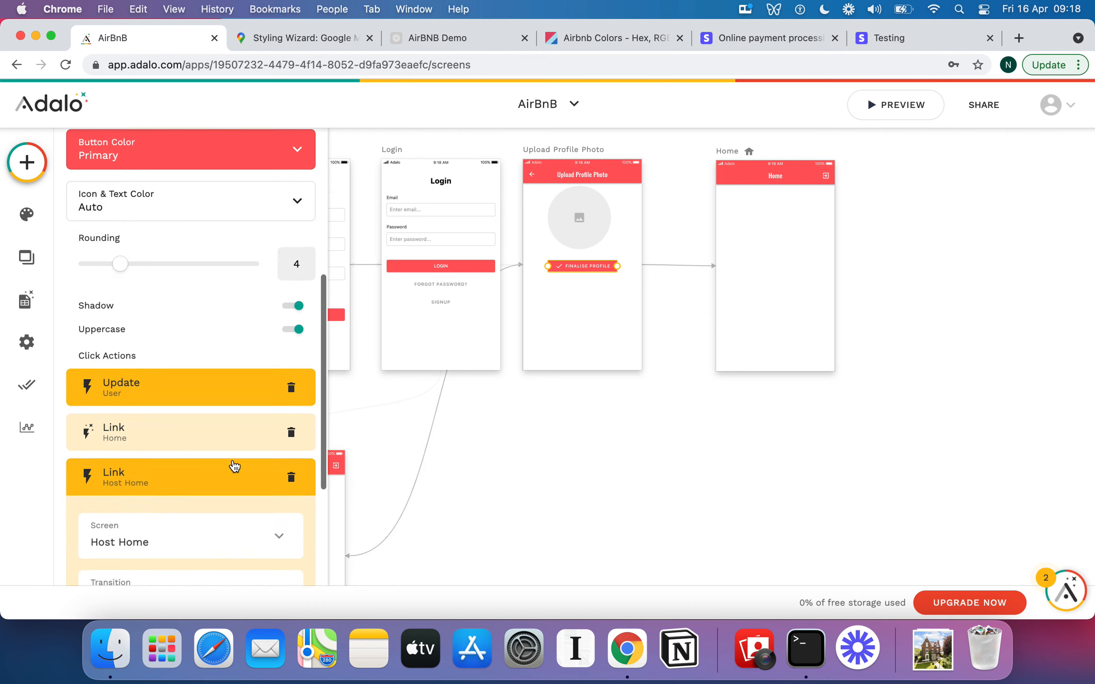
# Make the Host Home link run only sometimes, conditioned on the logged-in user's Is a Host? value.
pyautogui.click(183, 503)
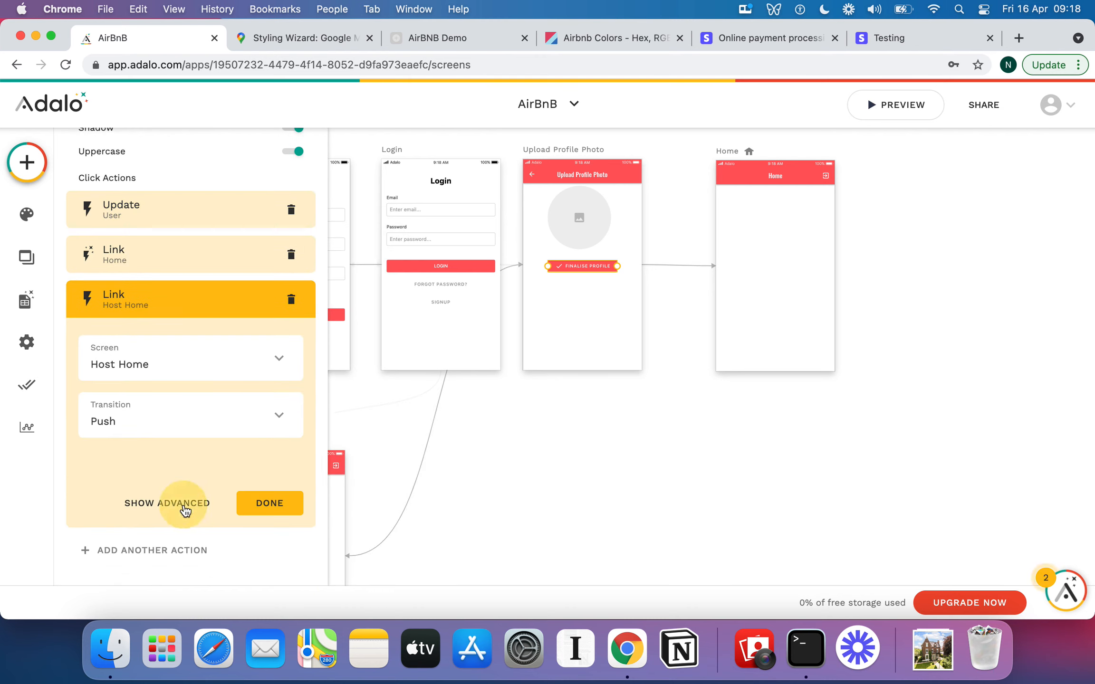
pyautogui.click(201, 422)
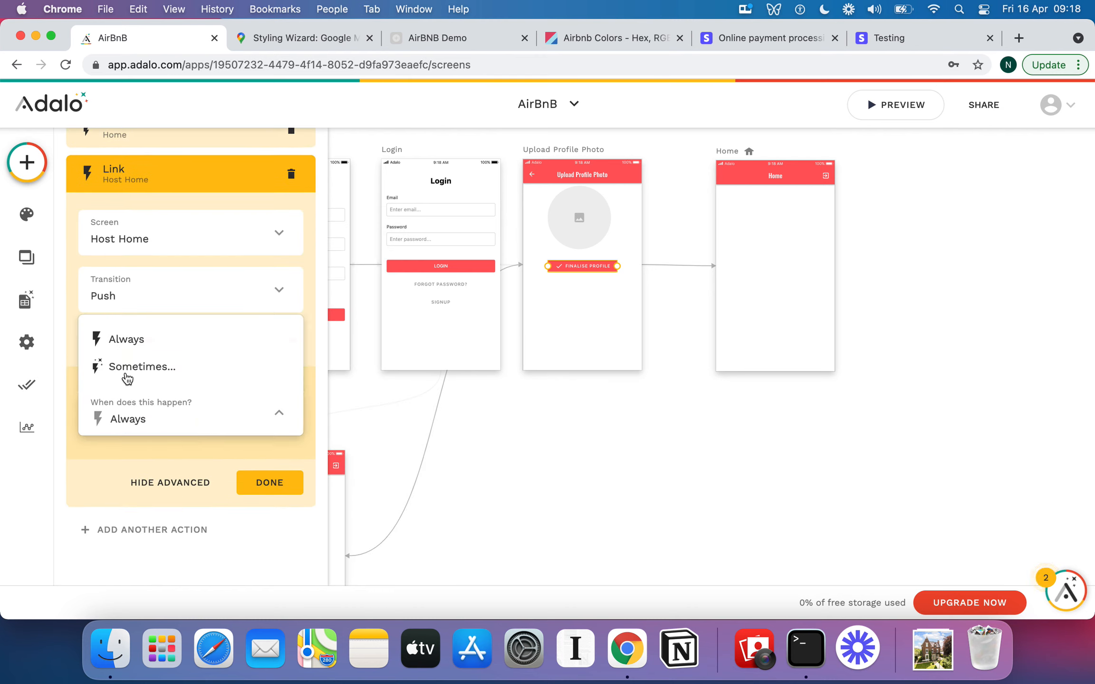
pyautogui.click(126, 365)
pyautogui.click(186, 411)
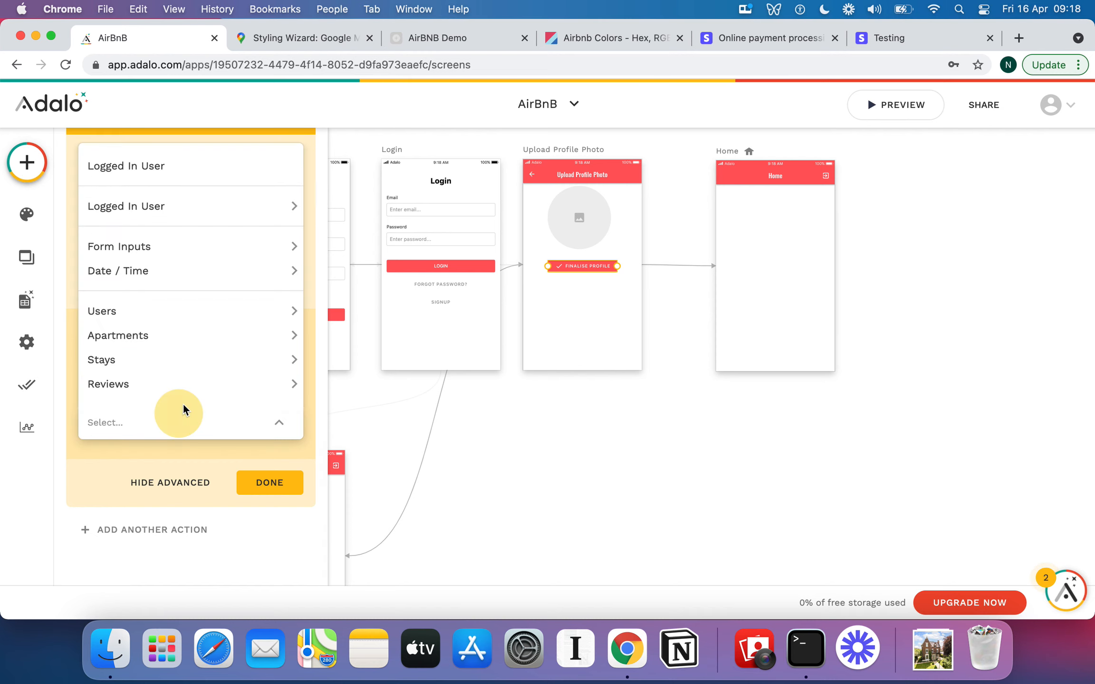
pyautogui.moveTo(211, 203)
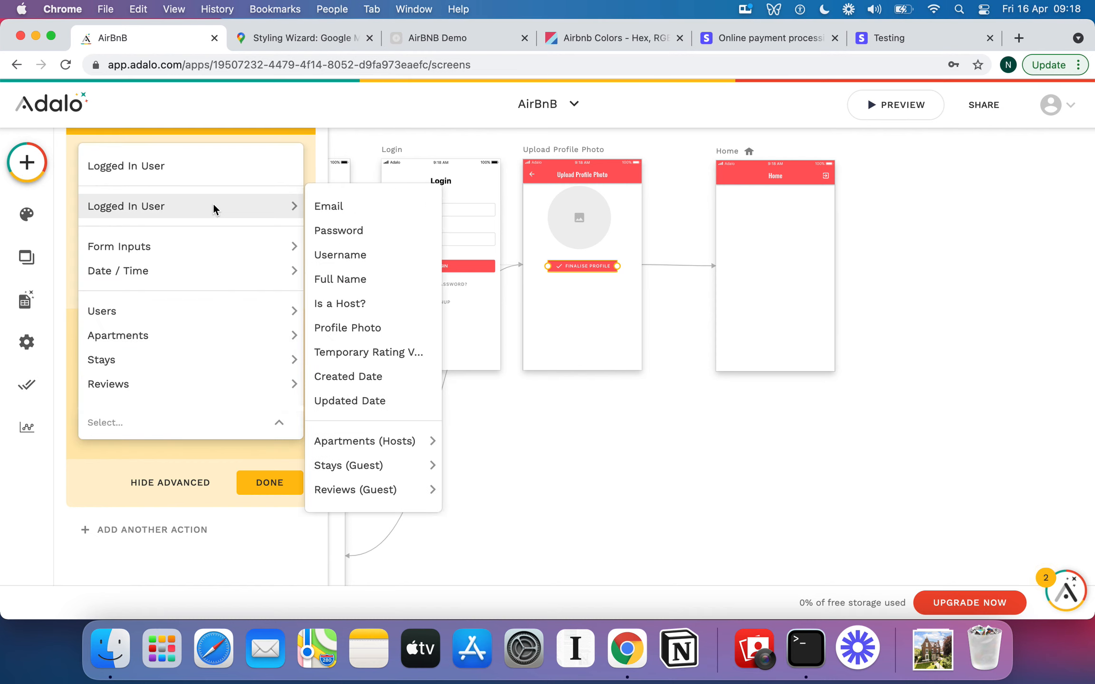
pyautogui.click(354, 304)
pyautogui.click(267, 521)
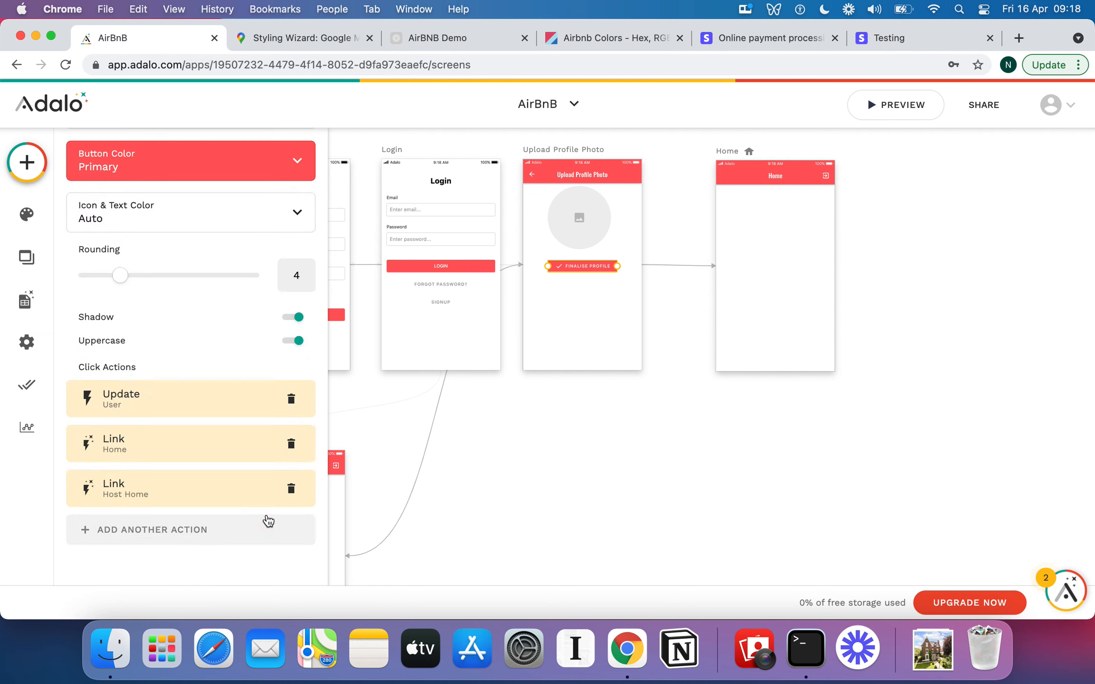
pyautogui.click(601, 477)
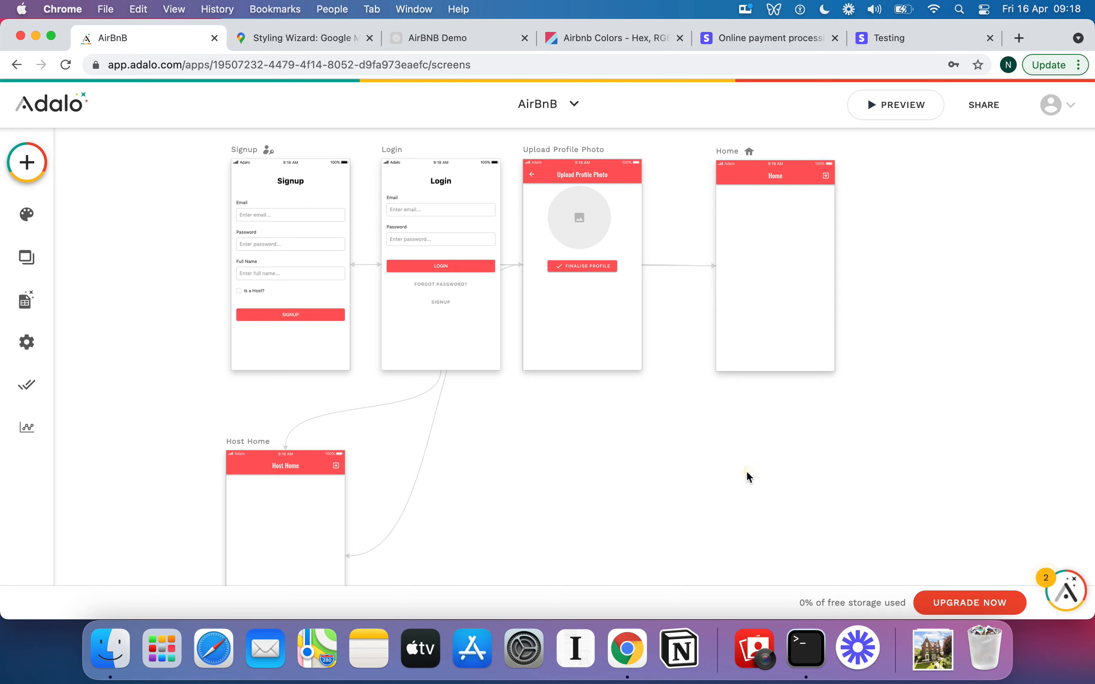
pyautogui.scroll(-5, 743, 477)
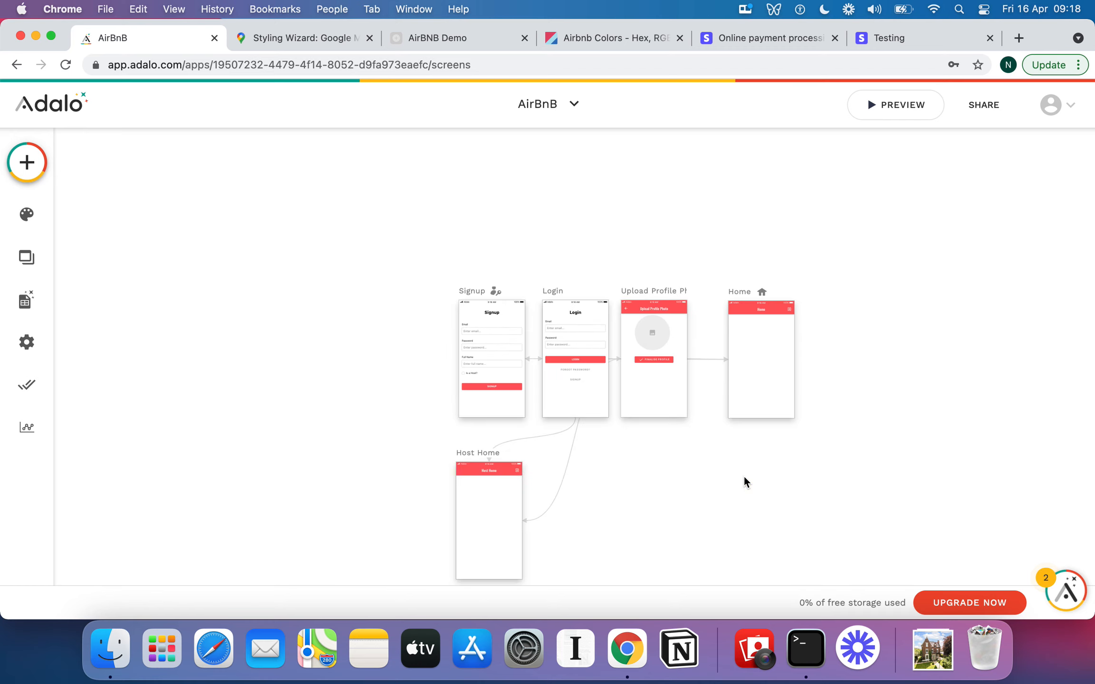
pyautogui.hscroll(1, 743, 476)
pyautogui.scroll(-1, 743, 477)
pyautogui.hscroll(1, 744, 477)
pyautogui.scroll(-1, 743, 477)
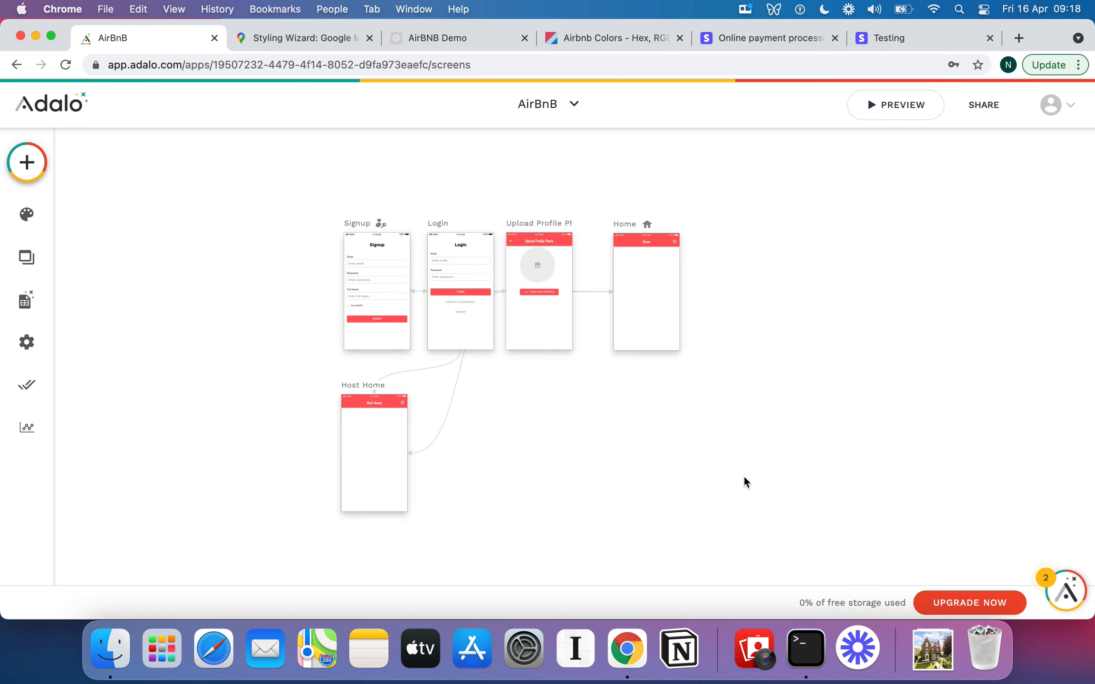